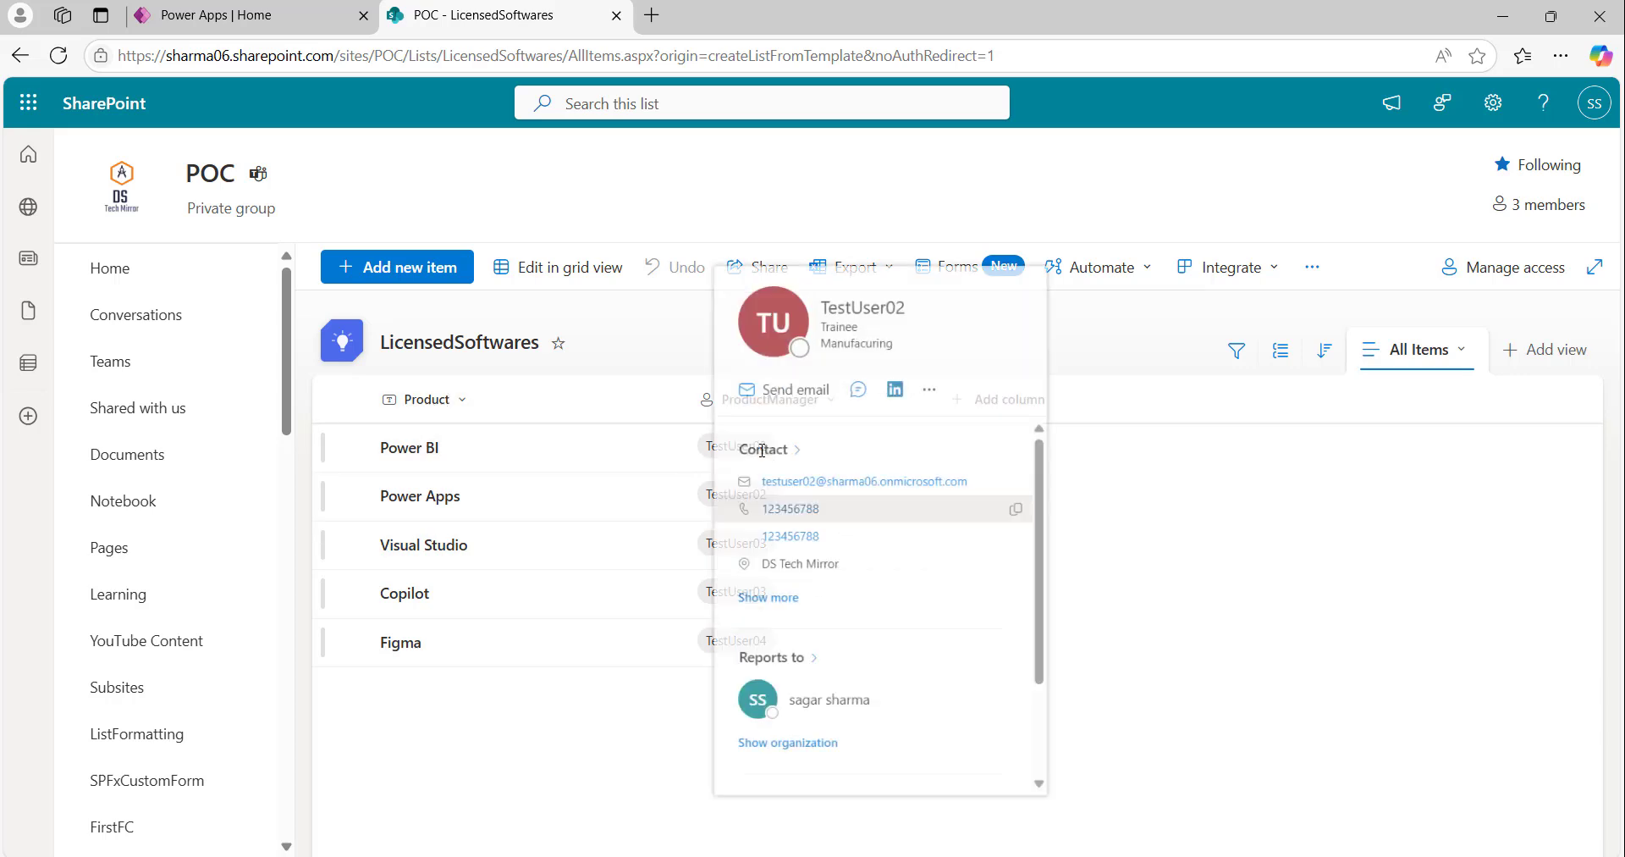
Step: Add two items to the LicensedSoftwares list: Power BI with product manager TestUser02 and Figma with product manager TestUser04
left_click(381, 267)
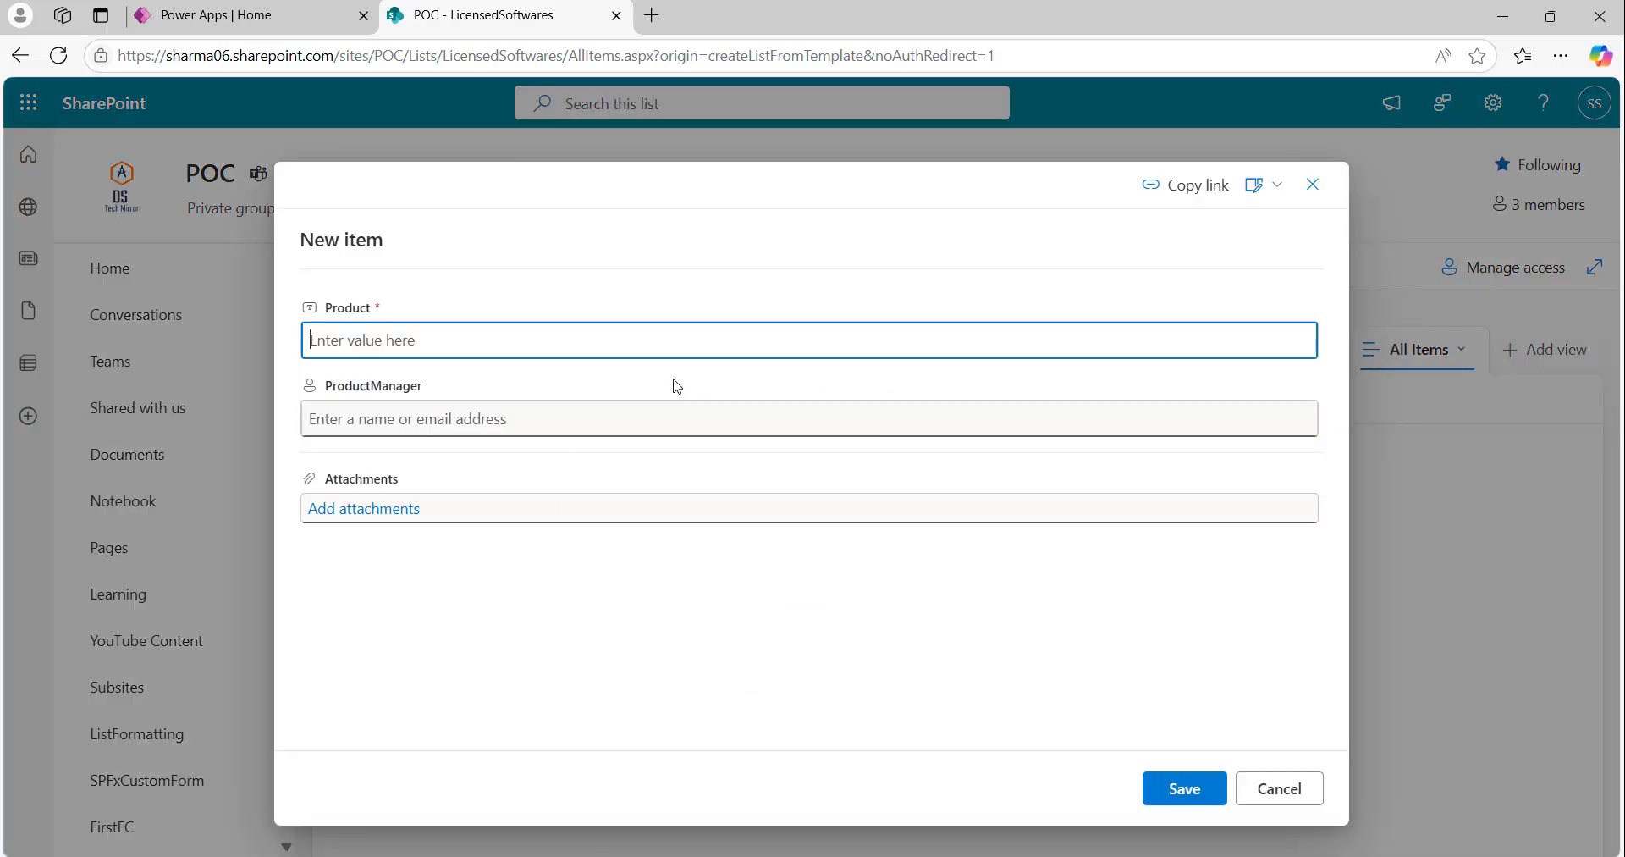
type("{")
key("BackSpace")
type("Power BI")
key("Tab")
type("te")
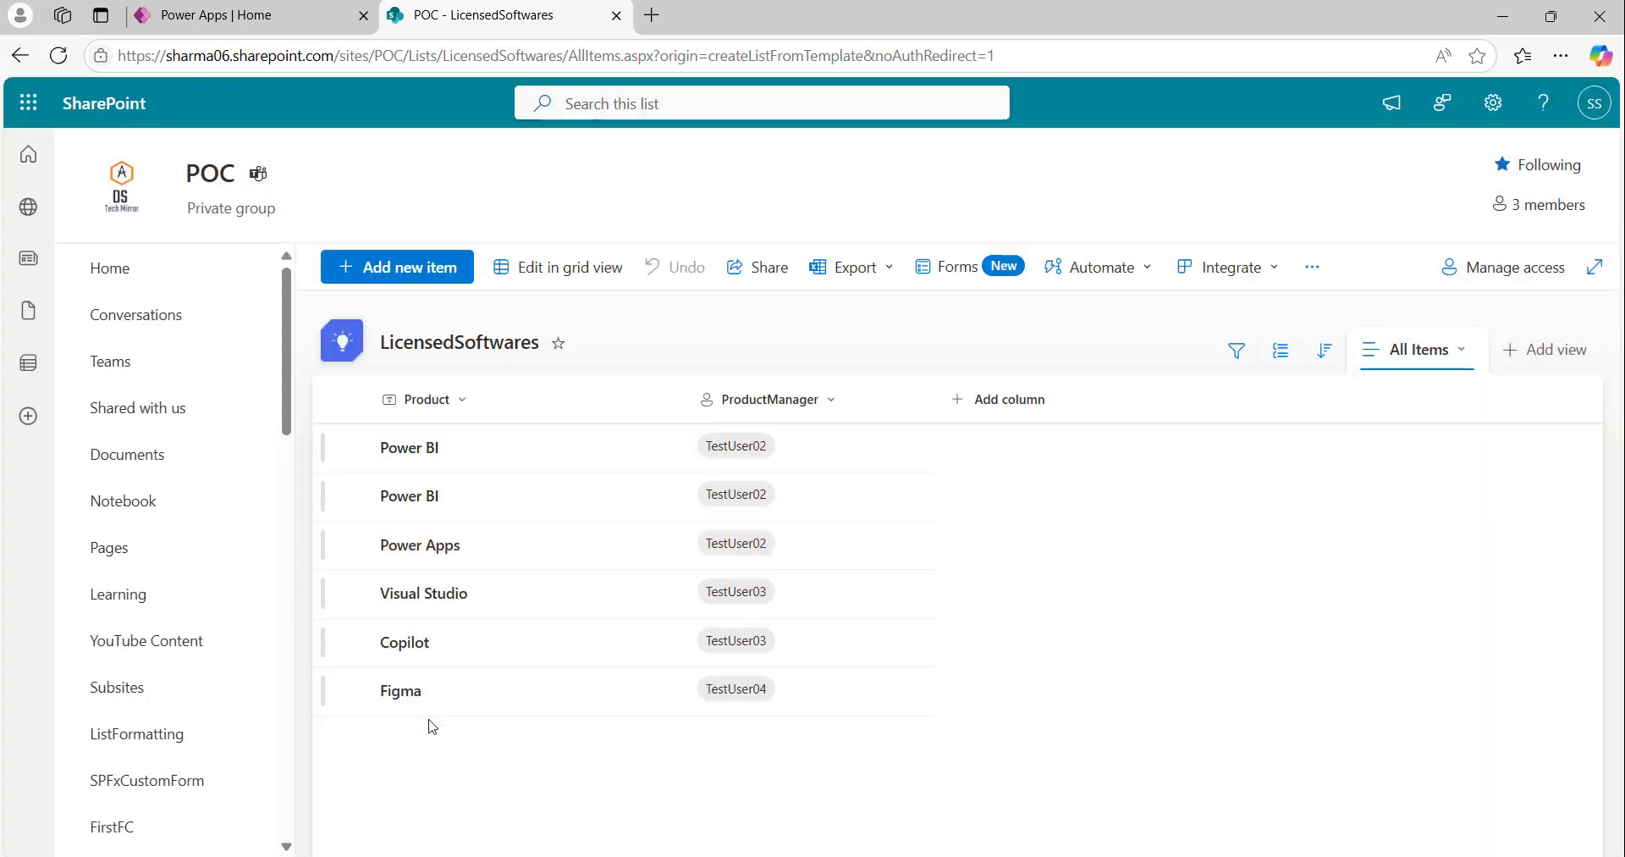
left_click(411, 272)
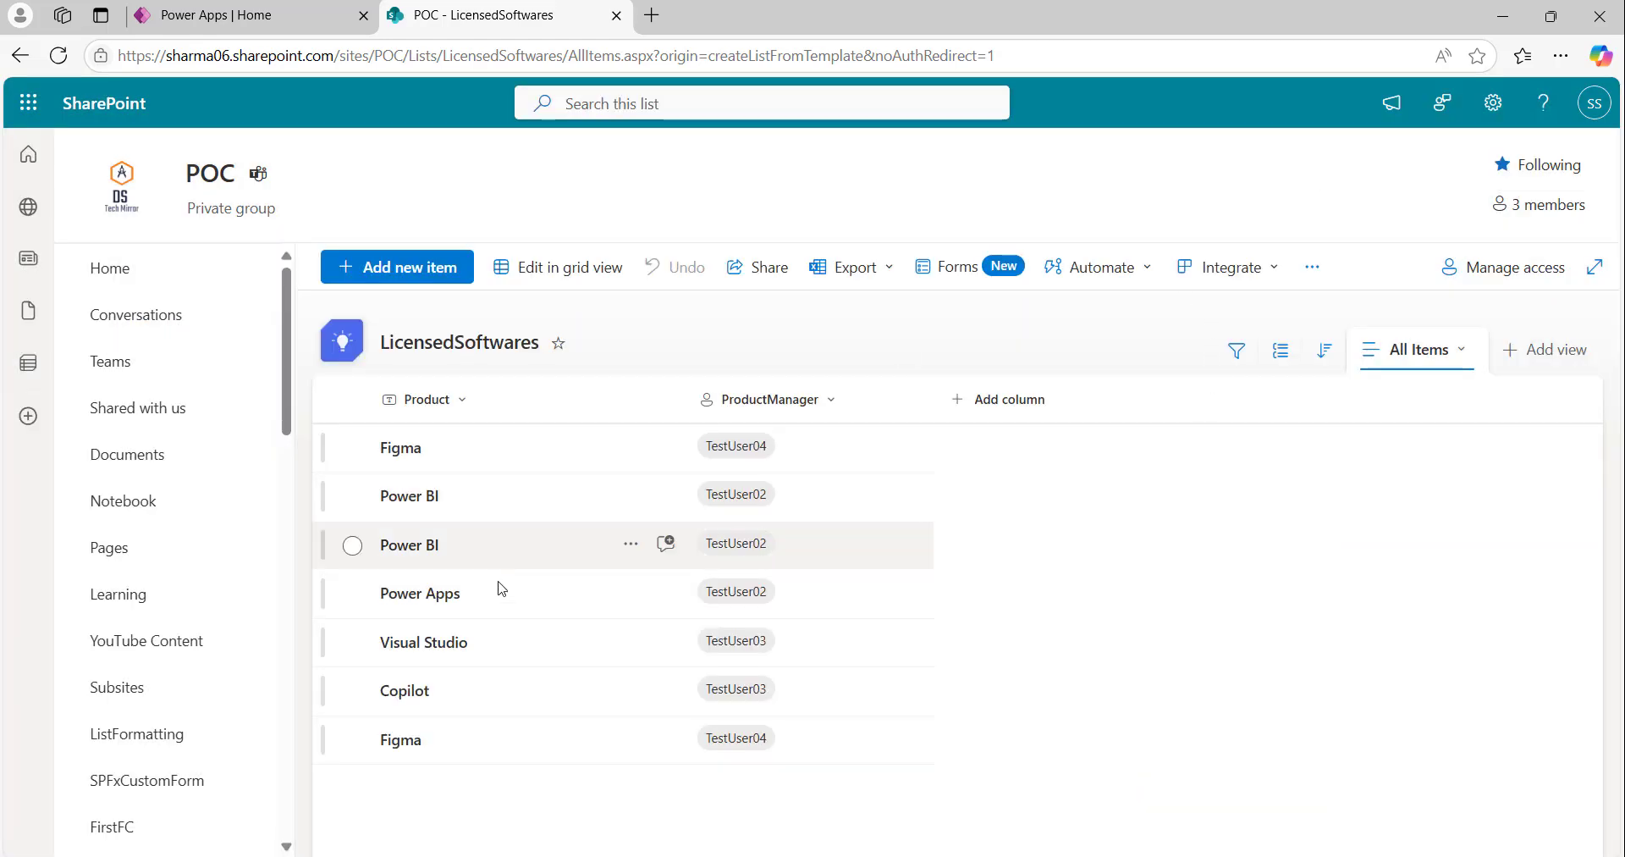
Step: Switch to Power Apps and open the cloud flows of the 6.DemoApps solution
left_click(234, 15)
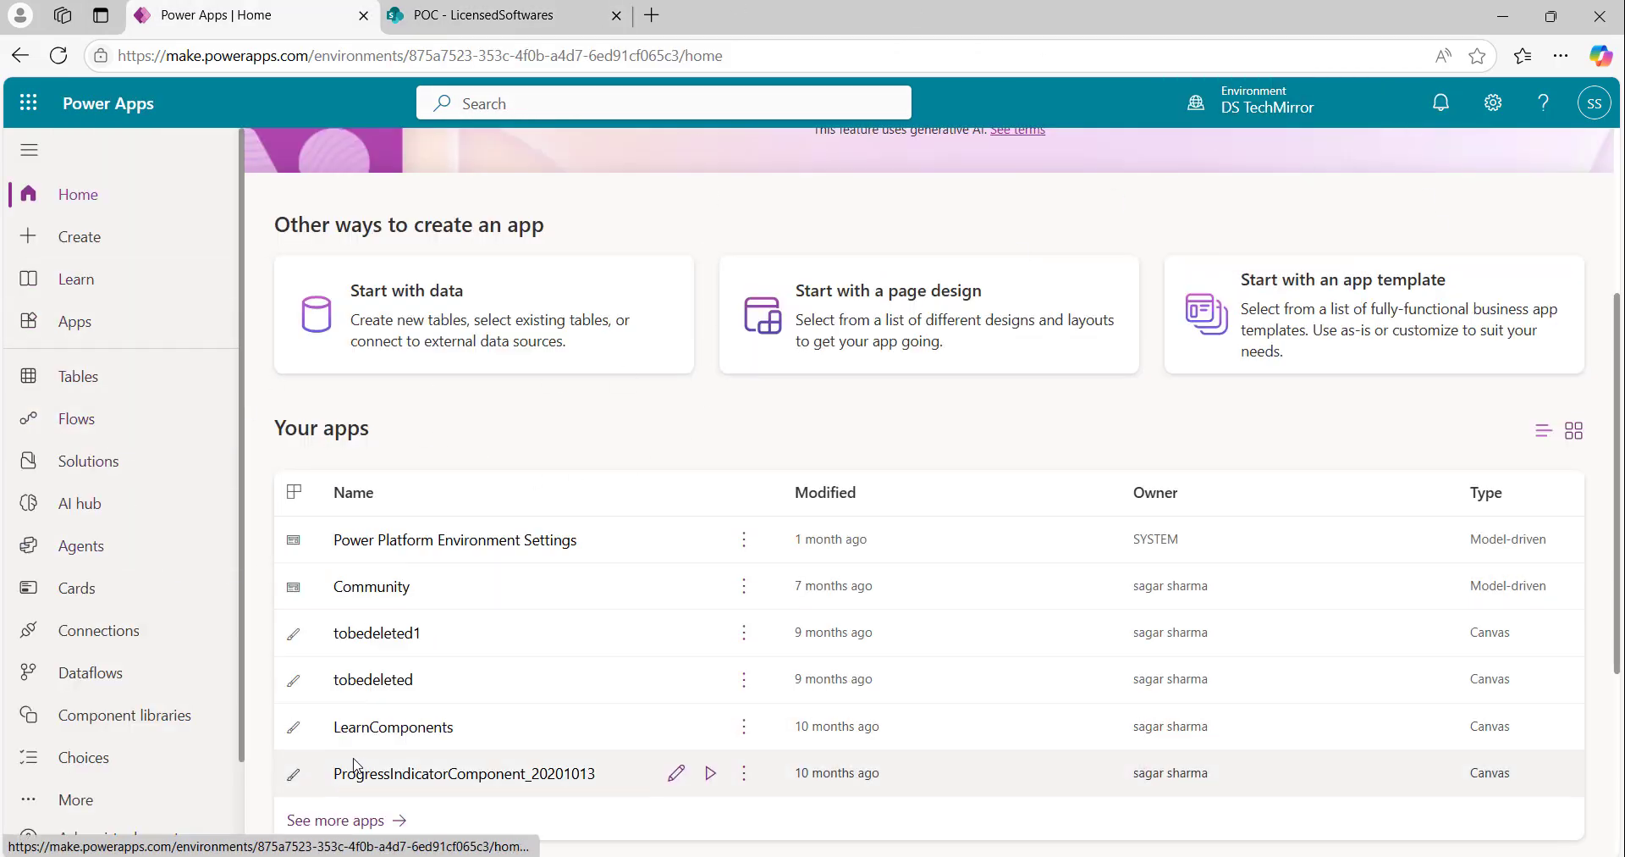
left_click(135, 469)
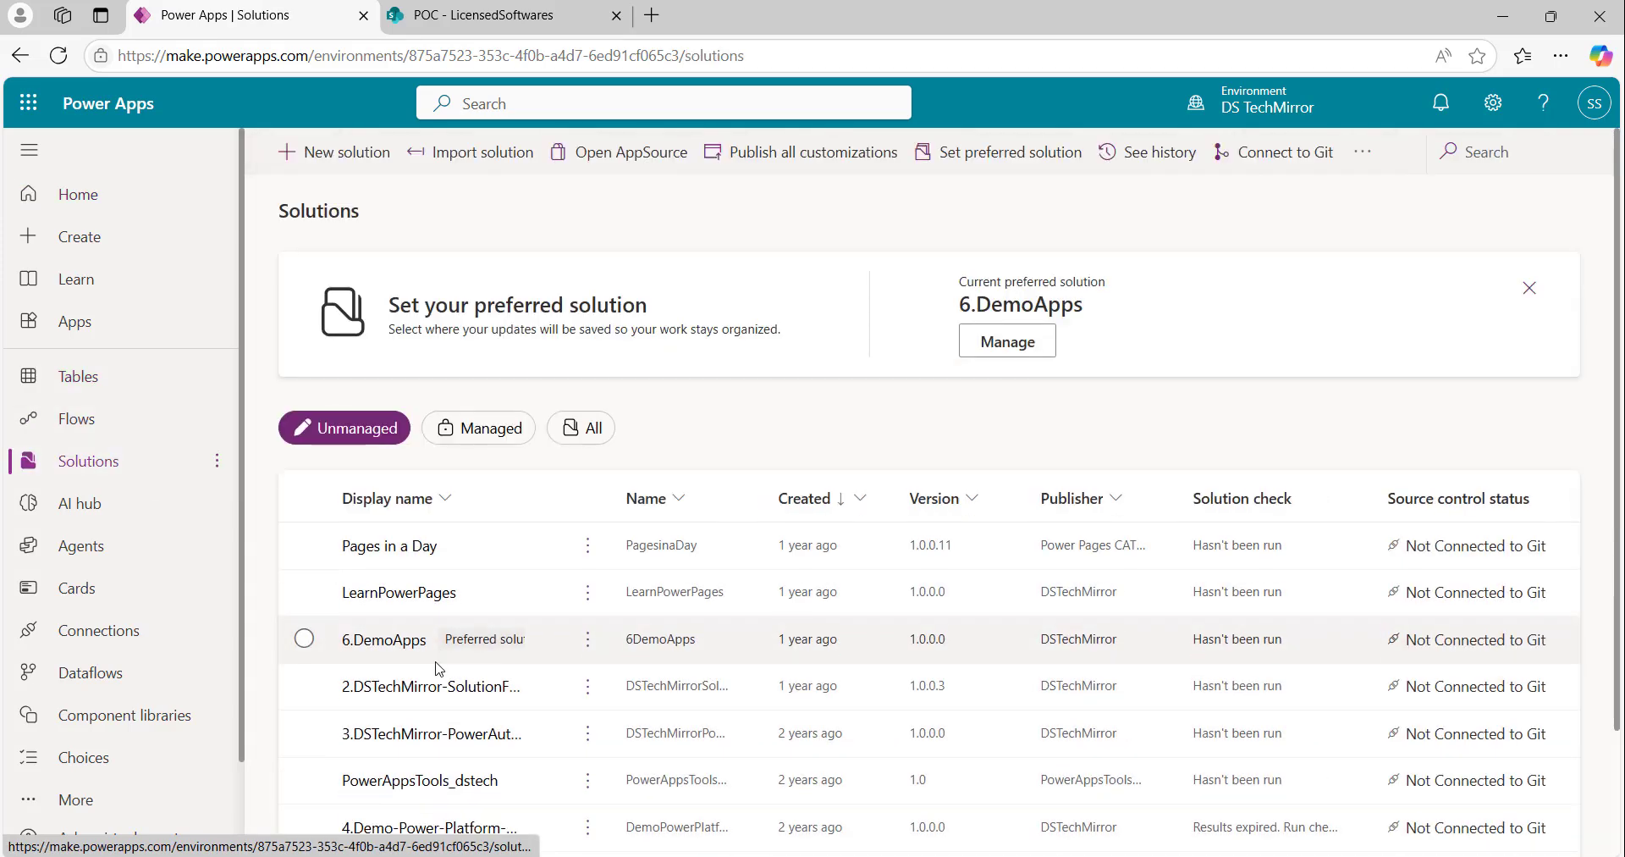
left_click(376, 640)
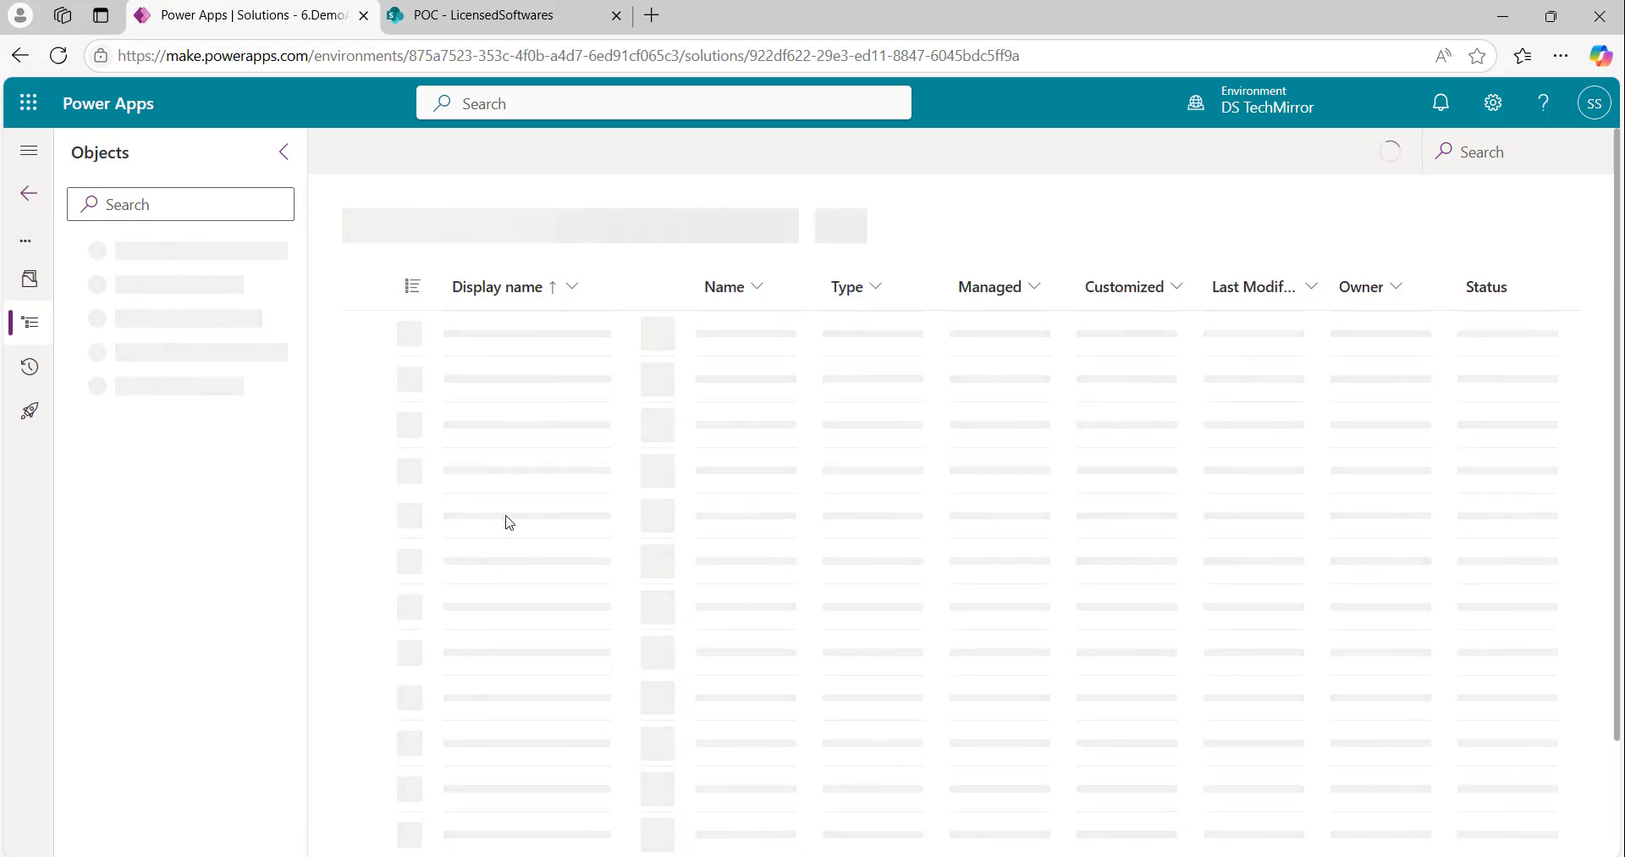
left_click(205, 386)
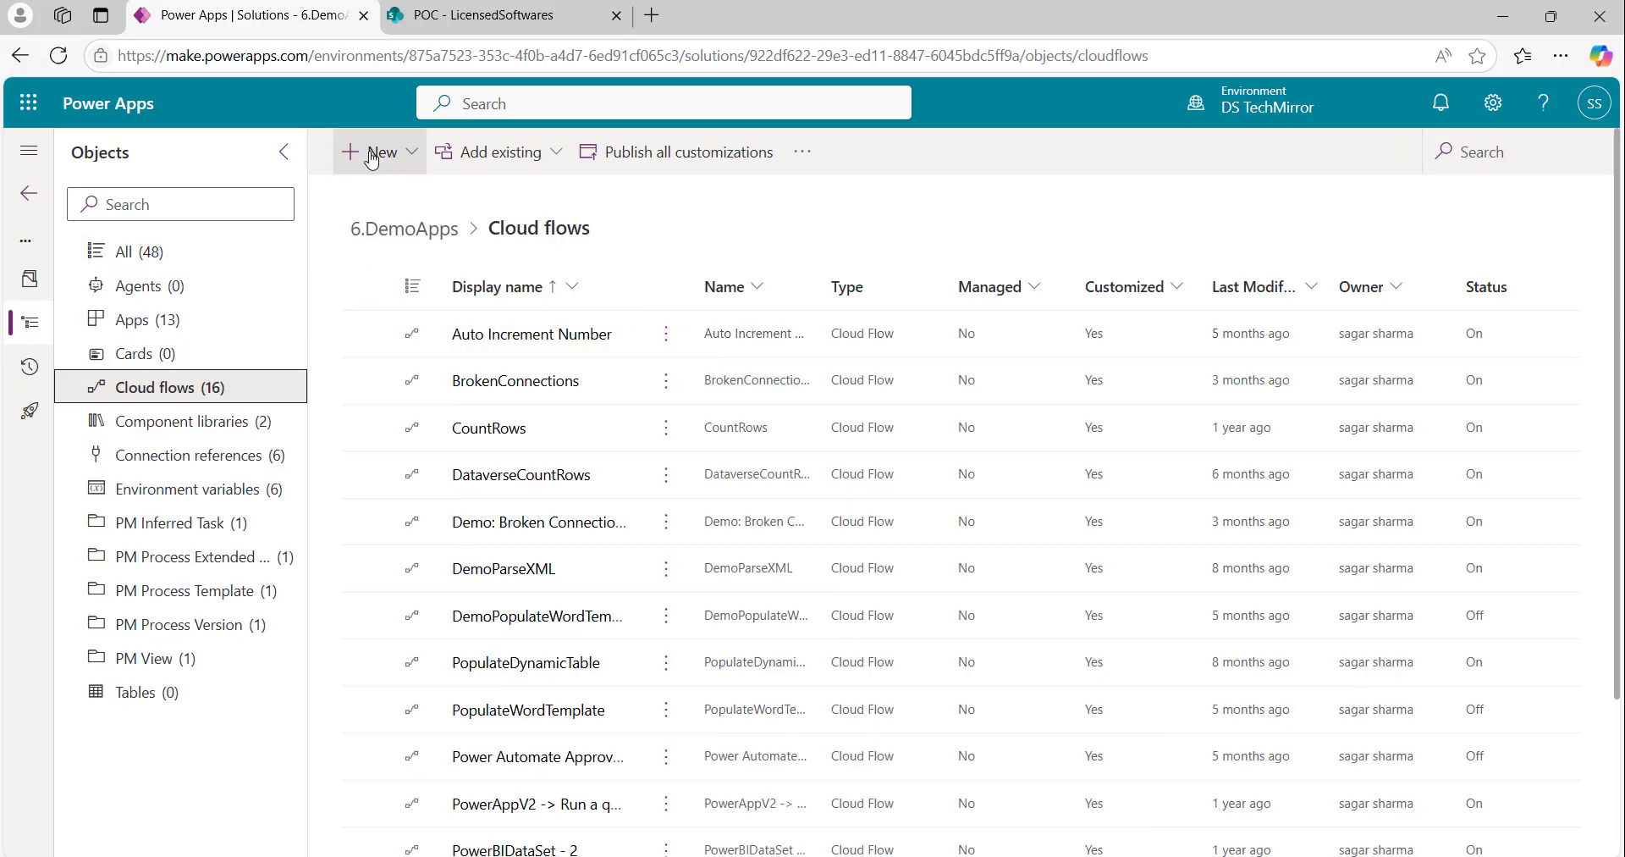
Step: Create an instant cloud flow named Demo-RemoveDuplicatesfromArray that uses the Manually trigger a flow trigger
left_click(372, 160)
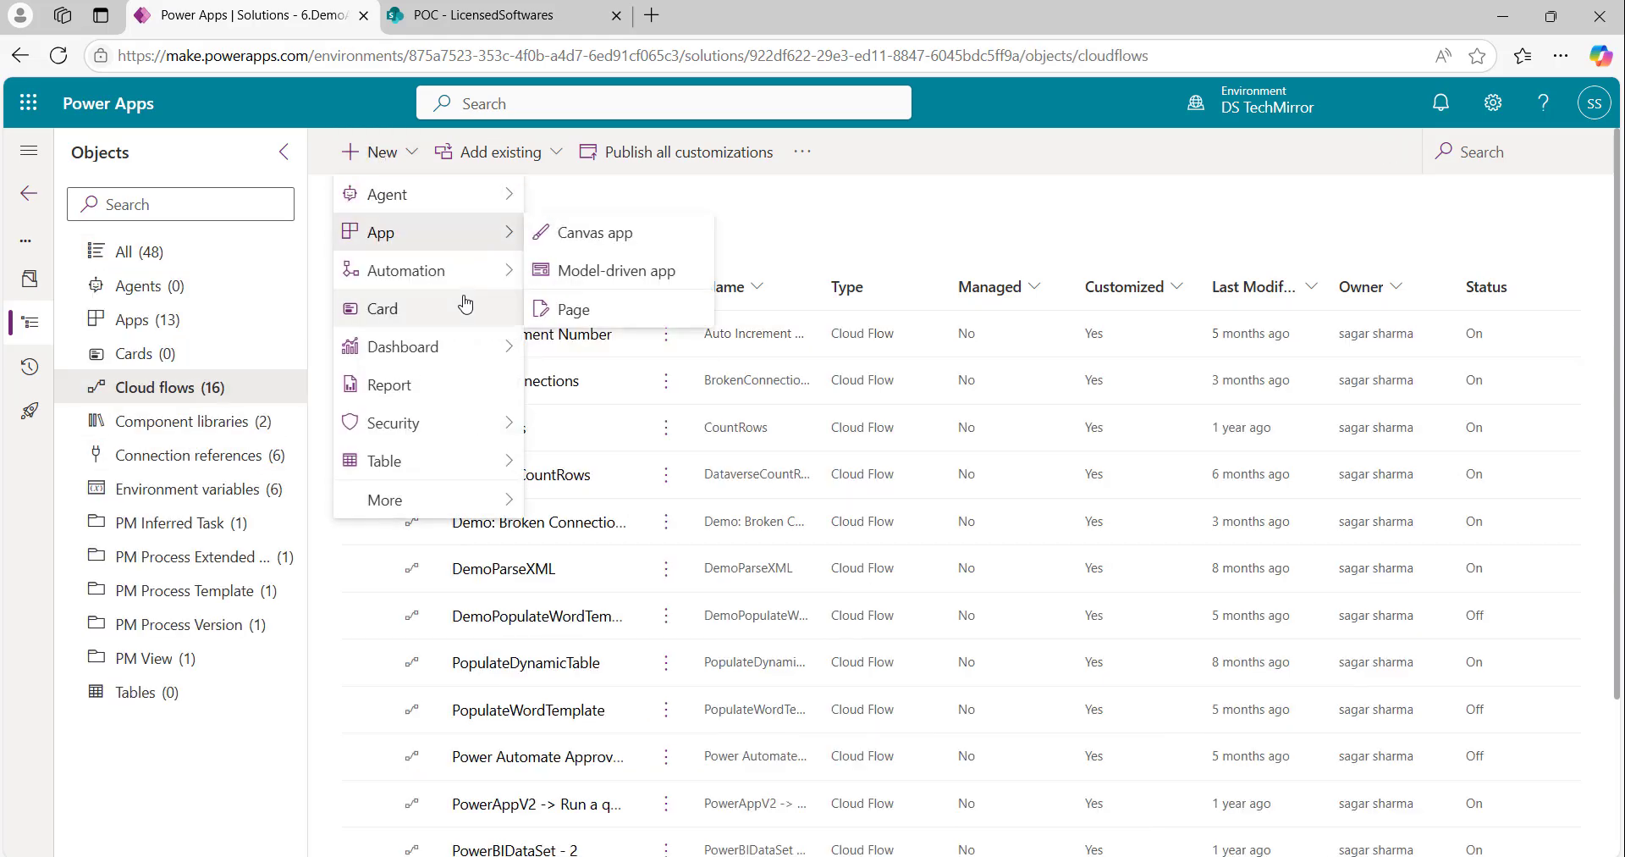
mouse_move(423, 270)
mouse_move(690, 267)
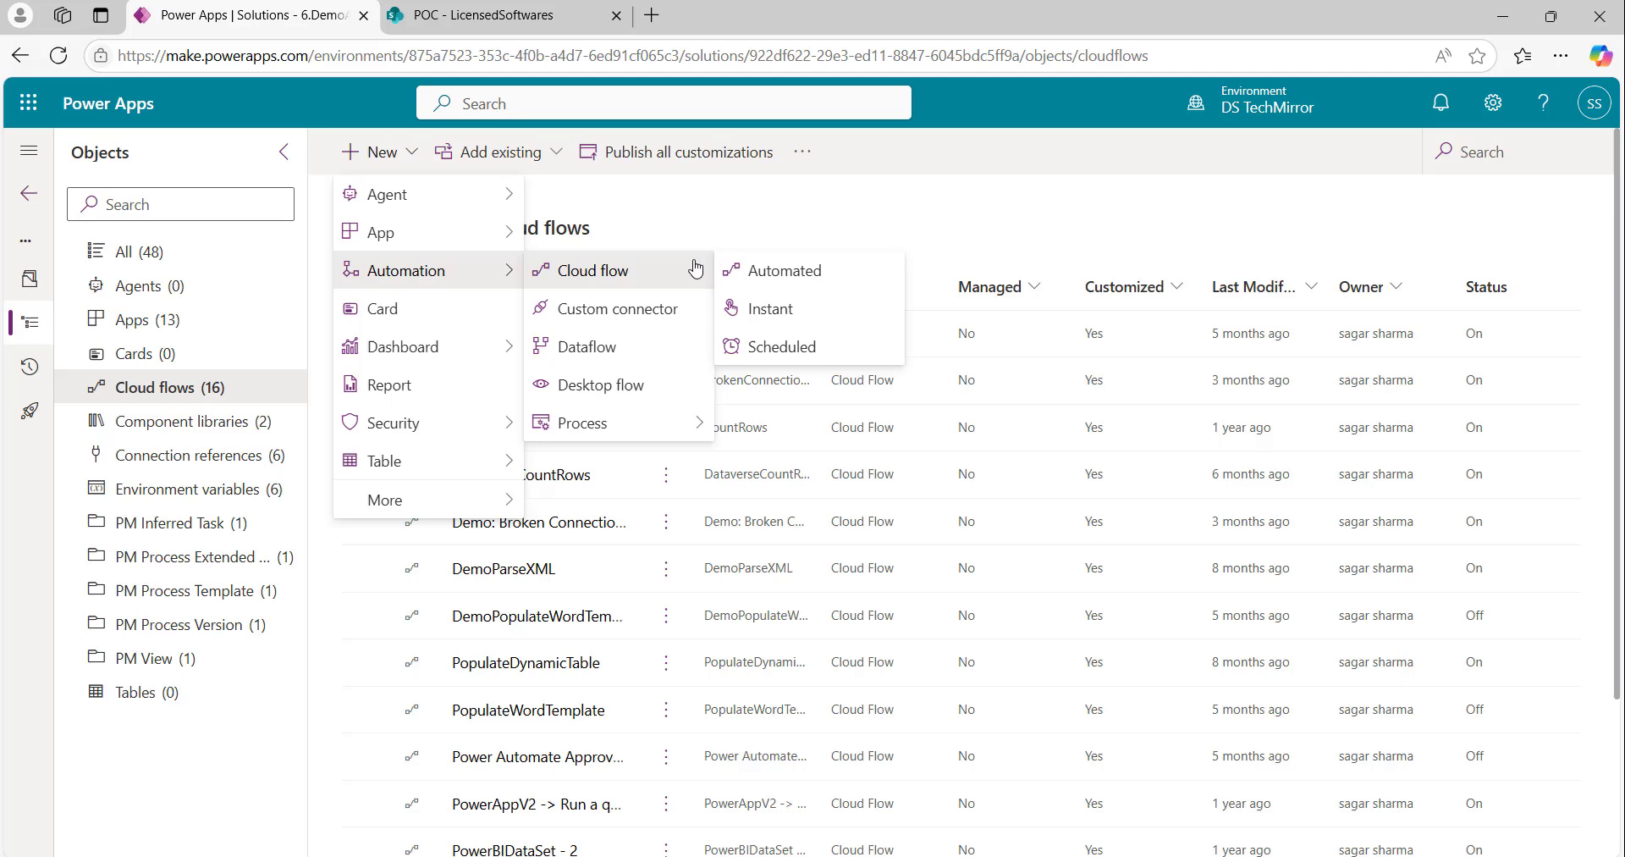
left_click(794, 317)
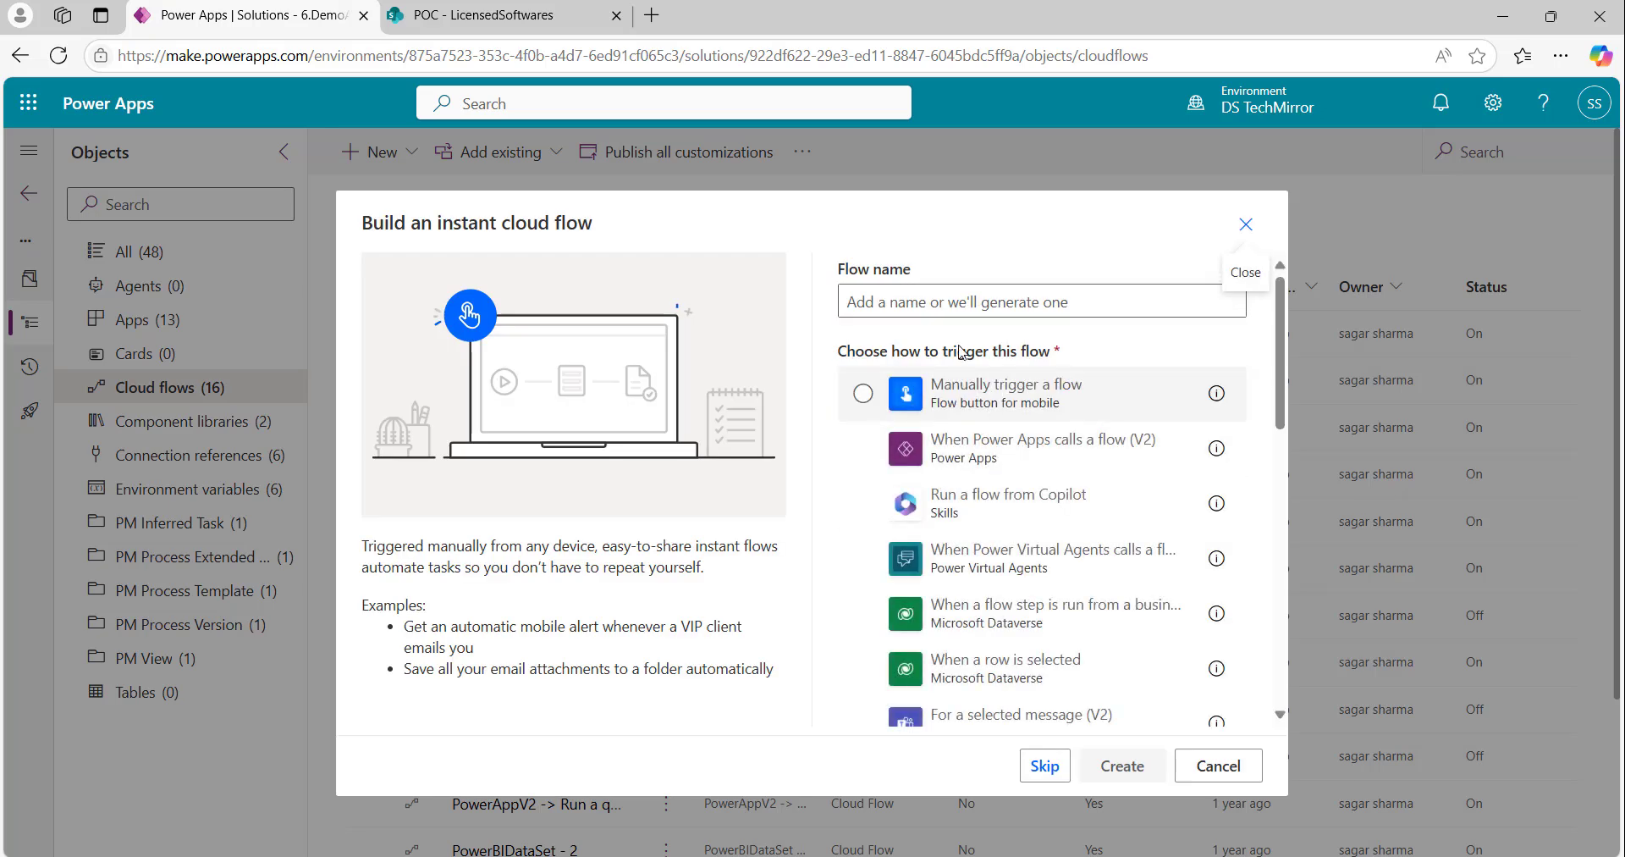
left_click(958, 301)
type("De")
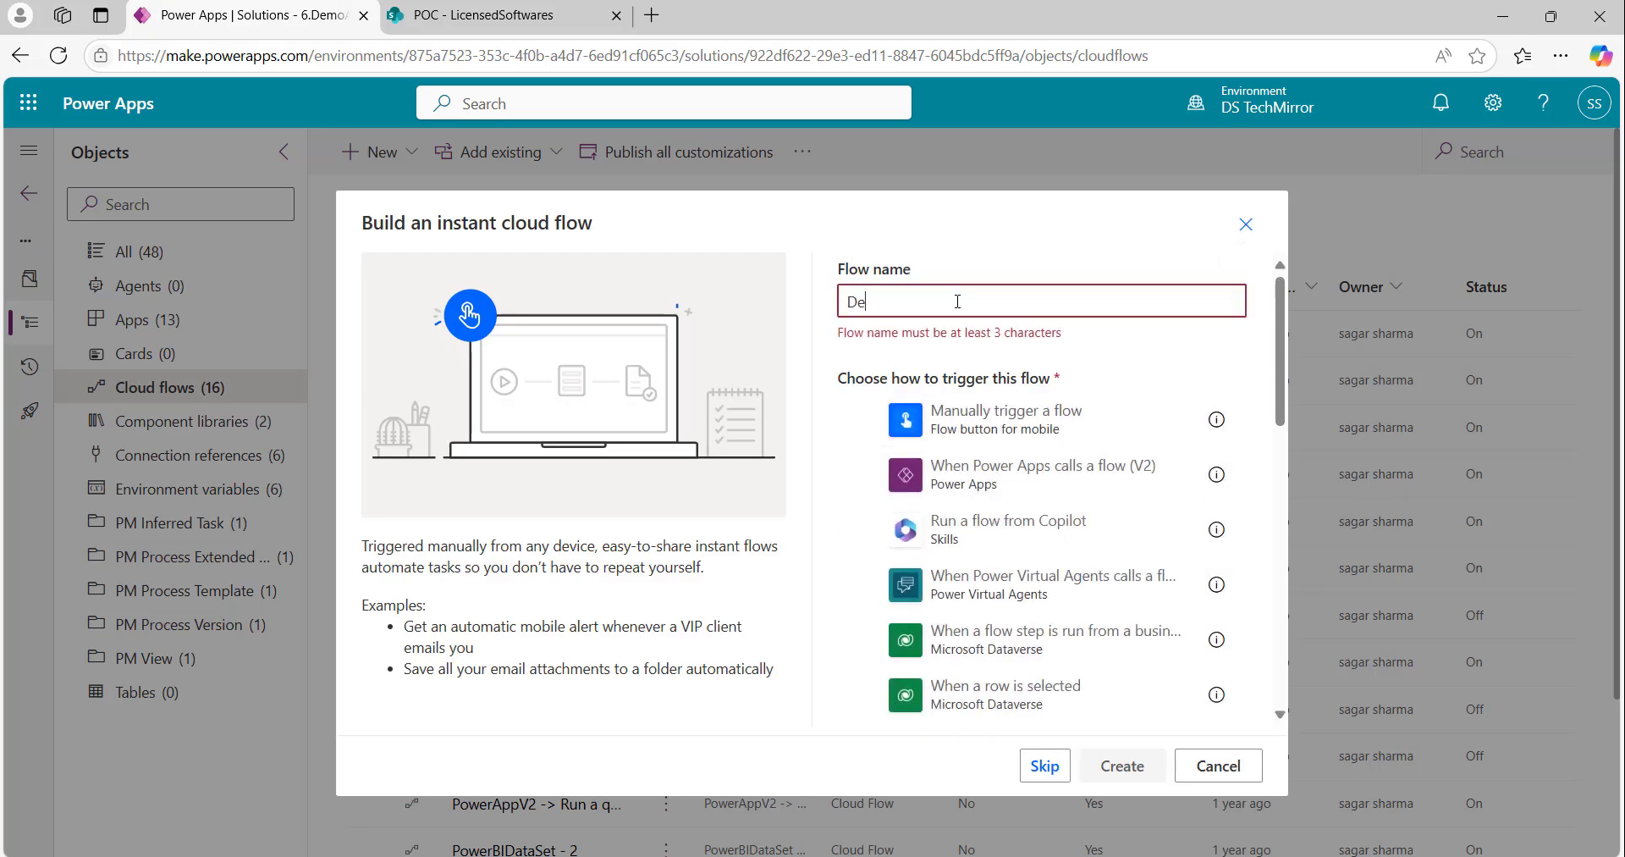
type("mo-RemoveDuplicatesfromArray")
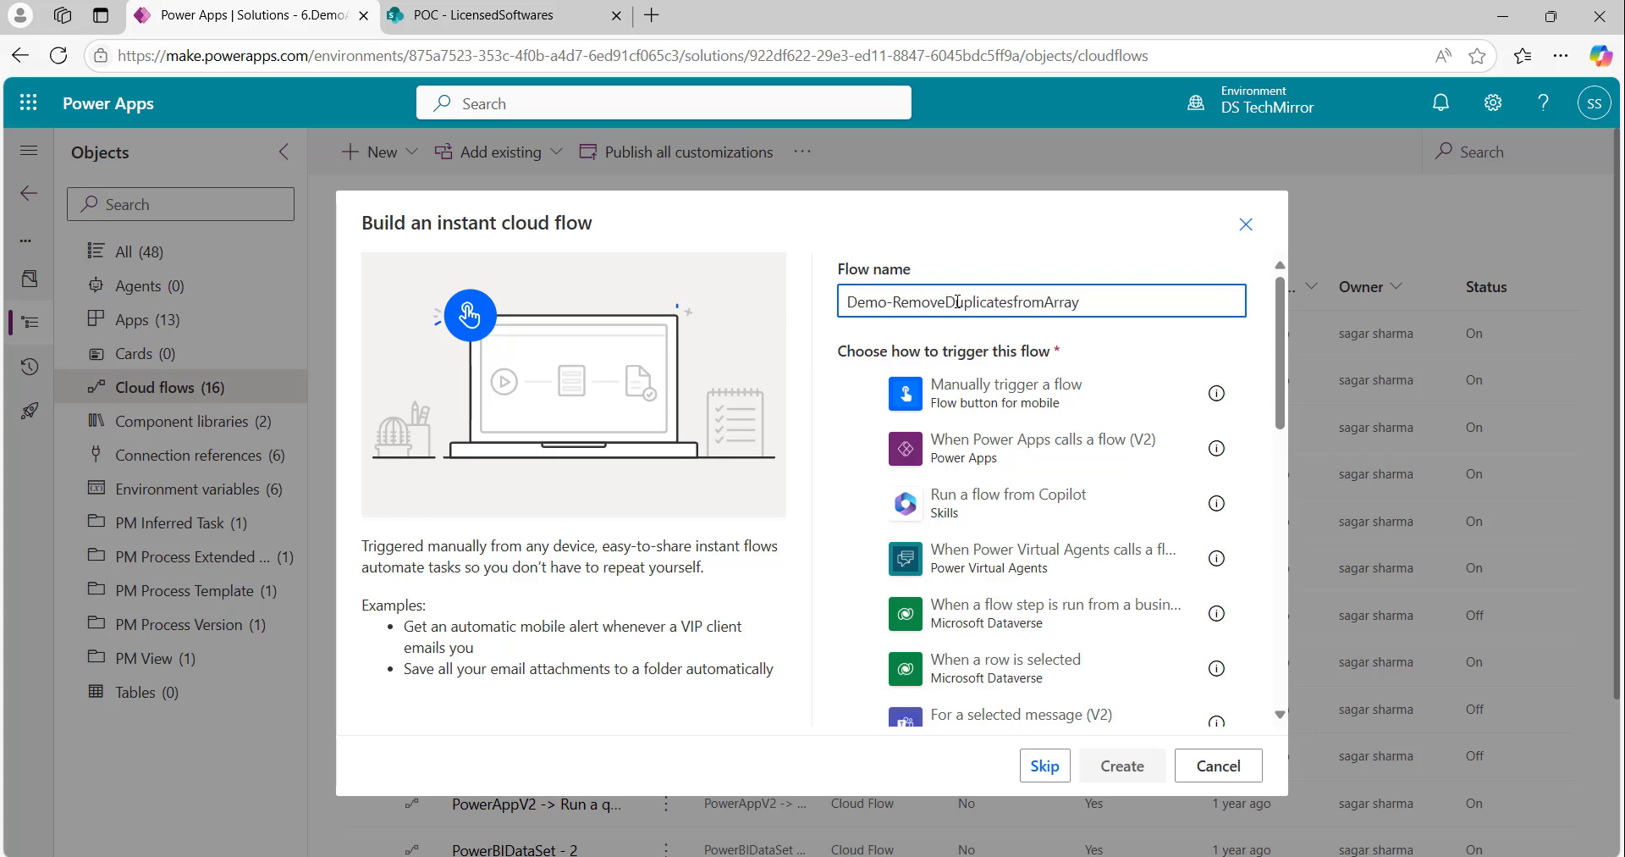
left_click(1104, 389)
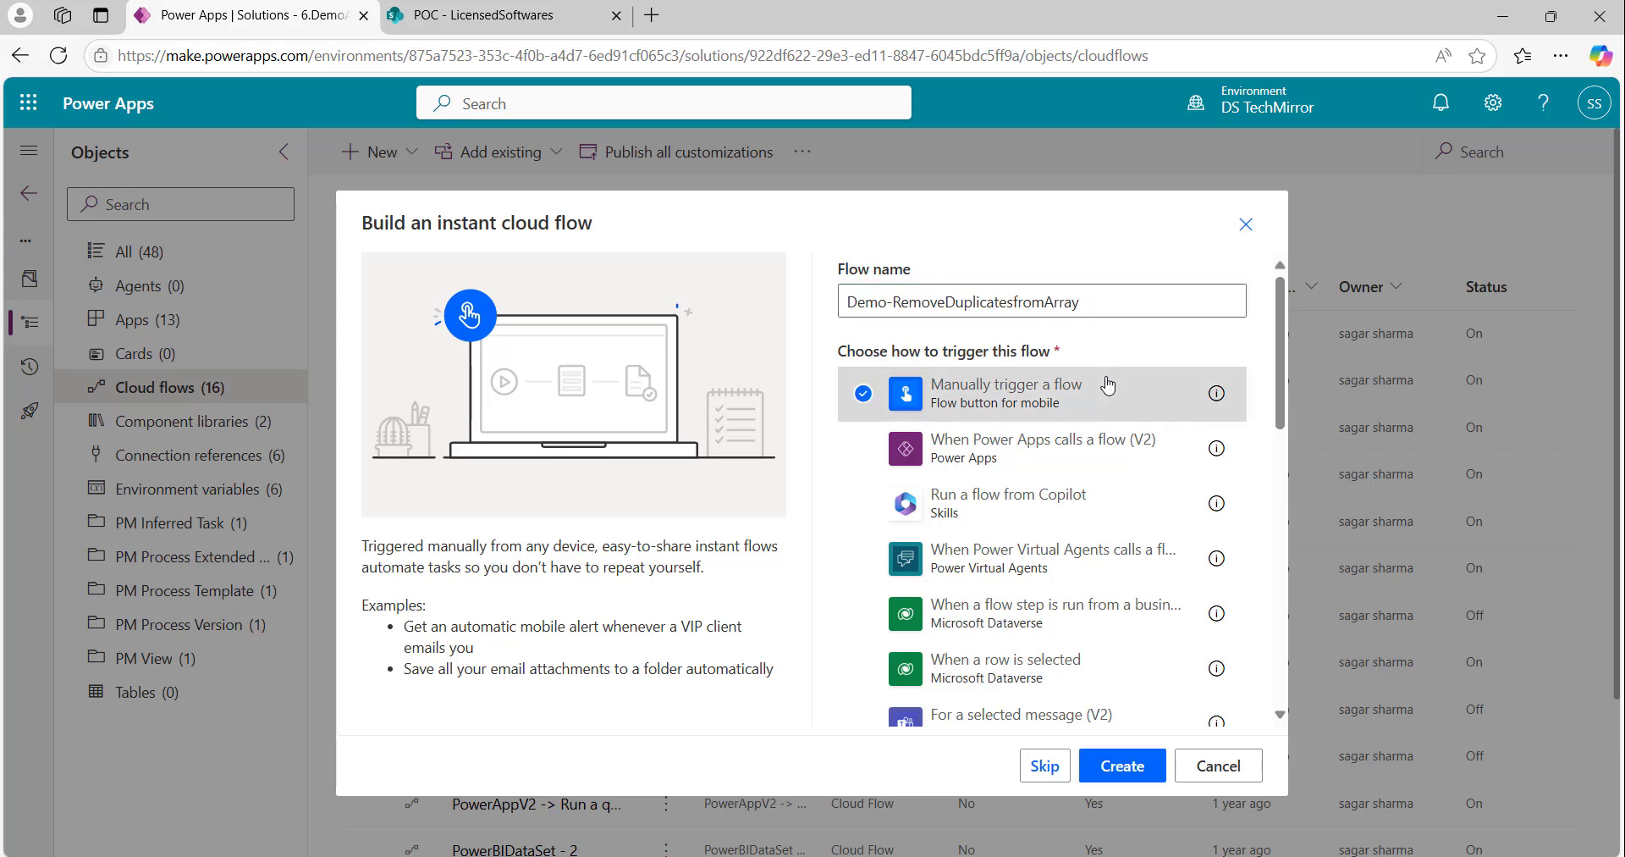
left_click(1121, 766)
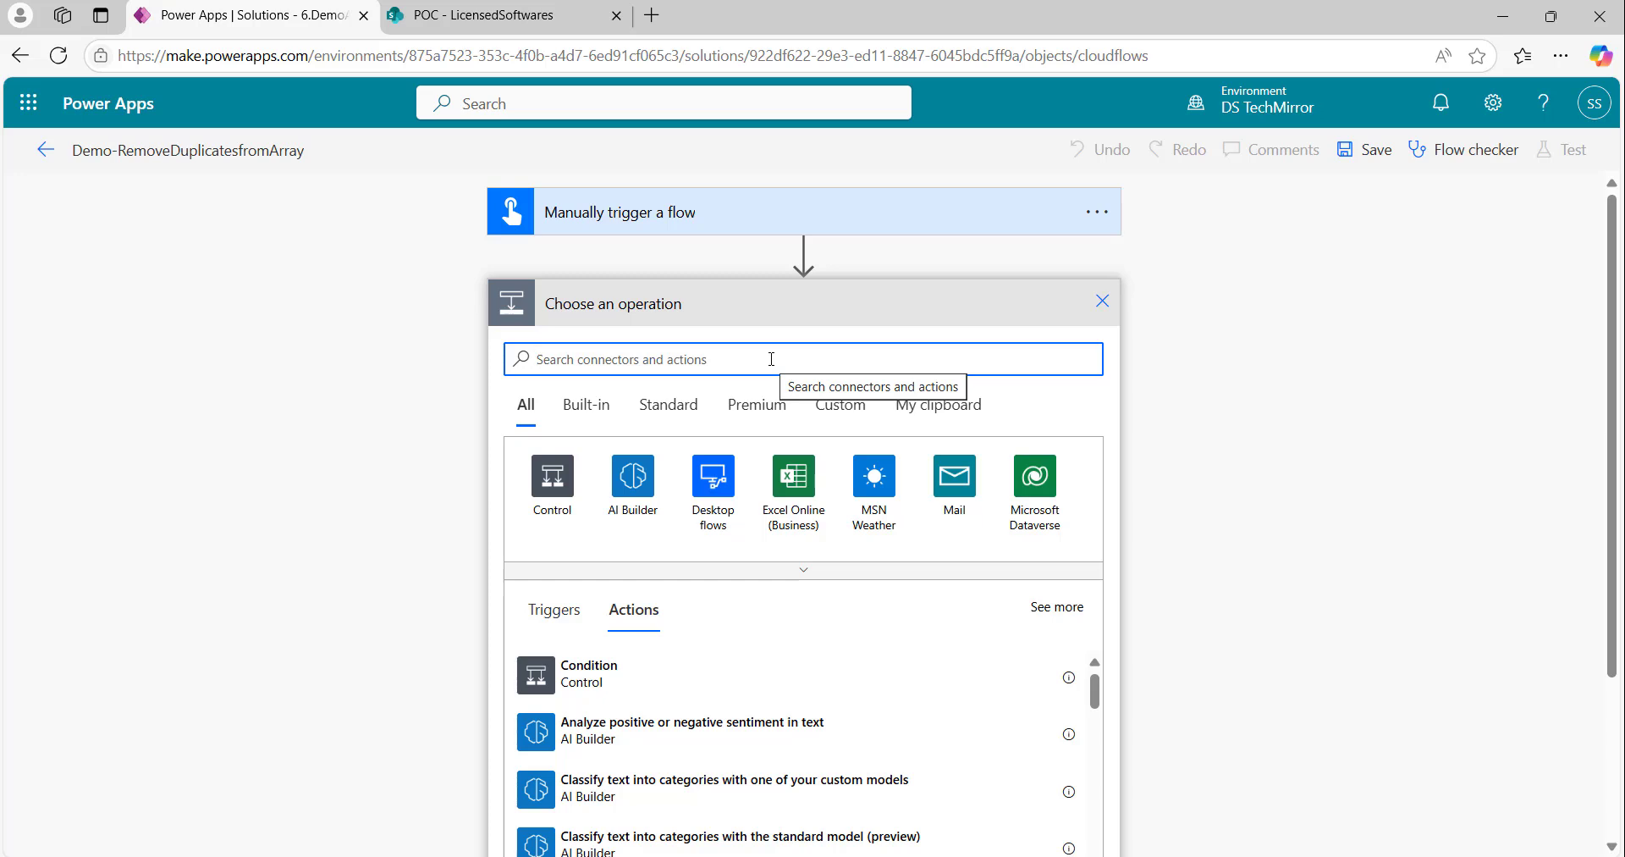
Step: Add an Initialize variable action for a String variable named varCase and enter its initial value
type("initiali")
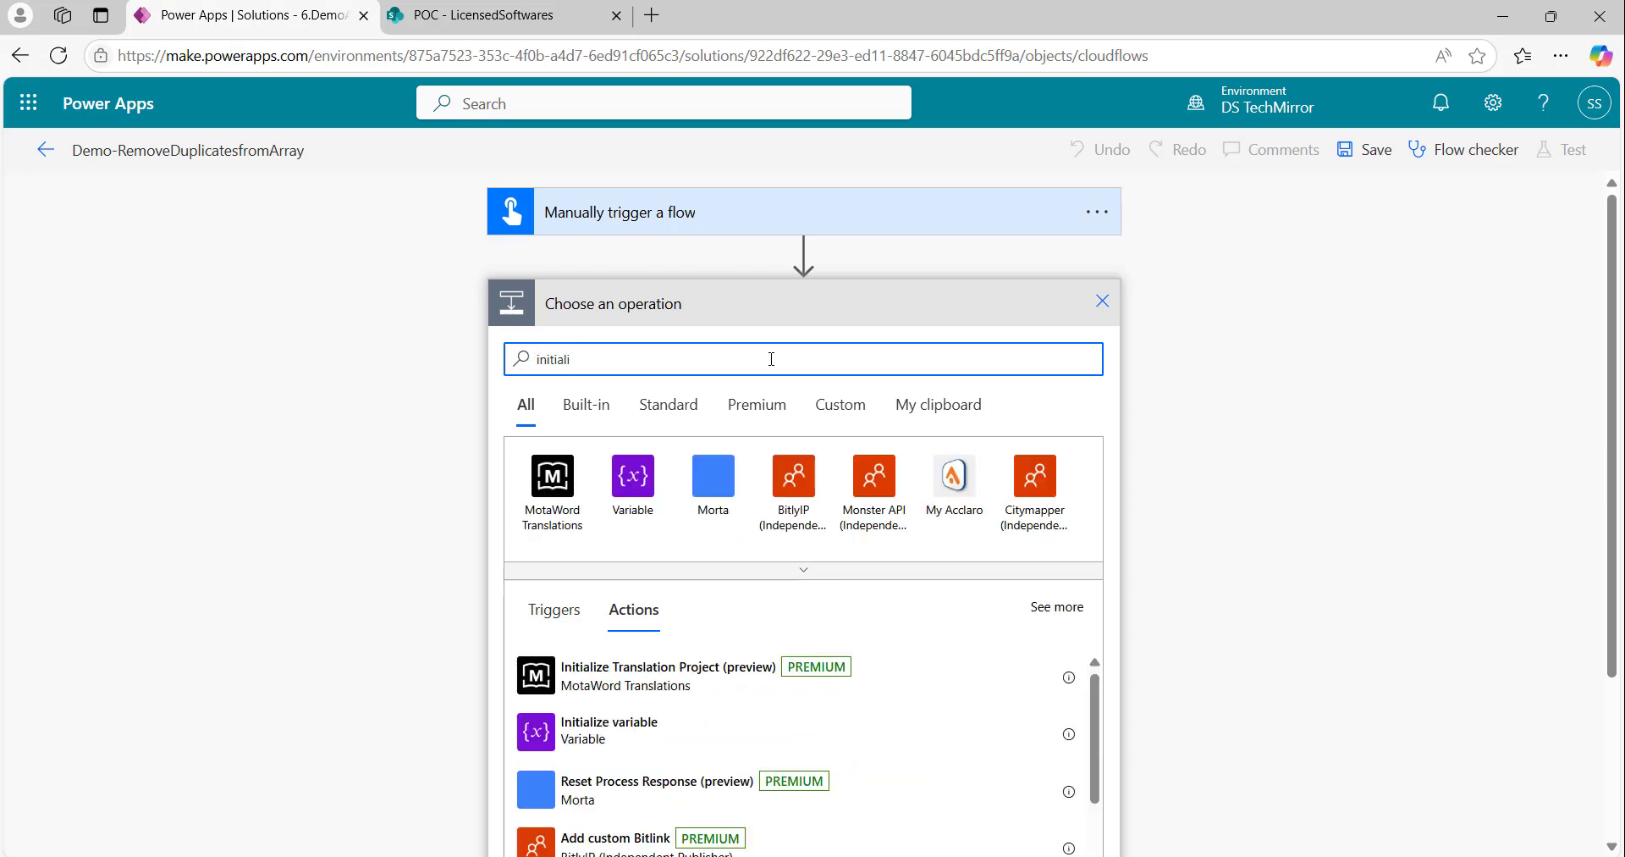
left_click(653, 742)
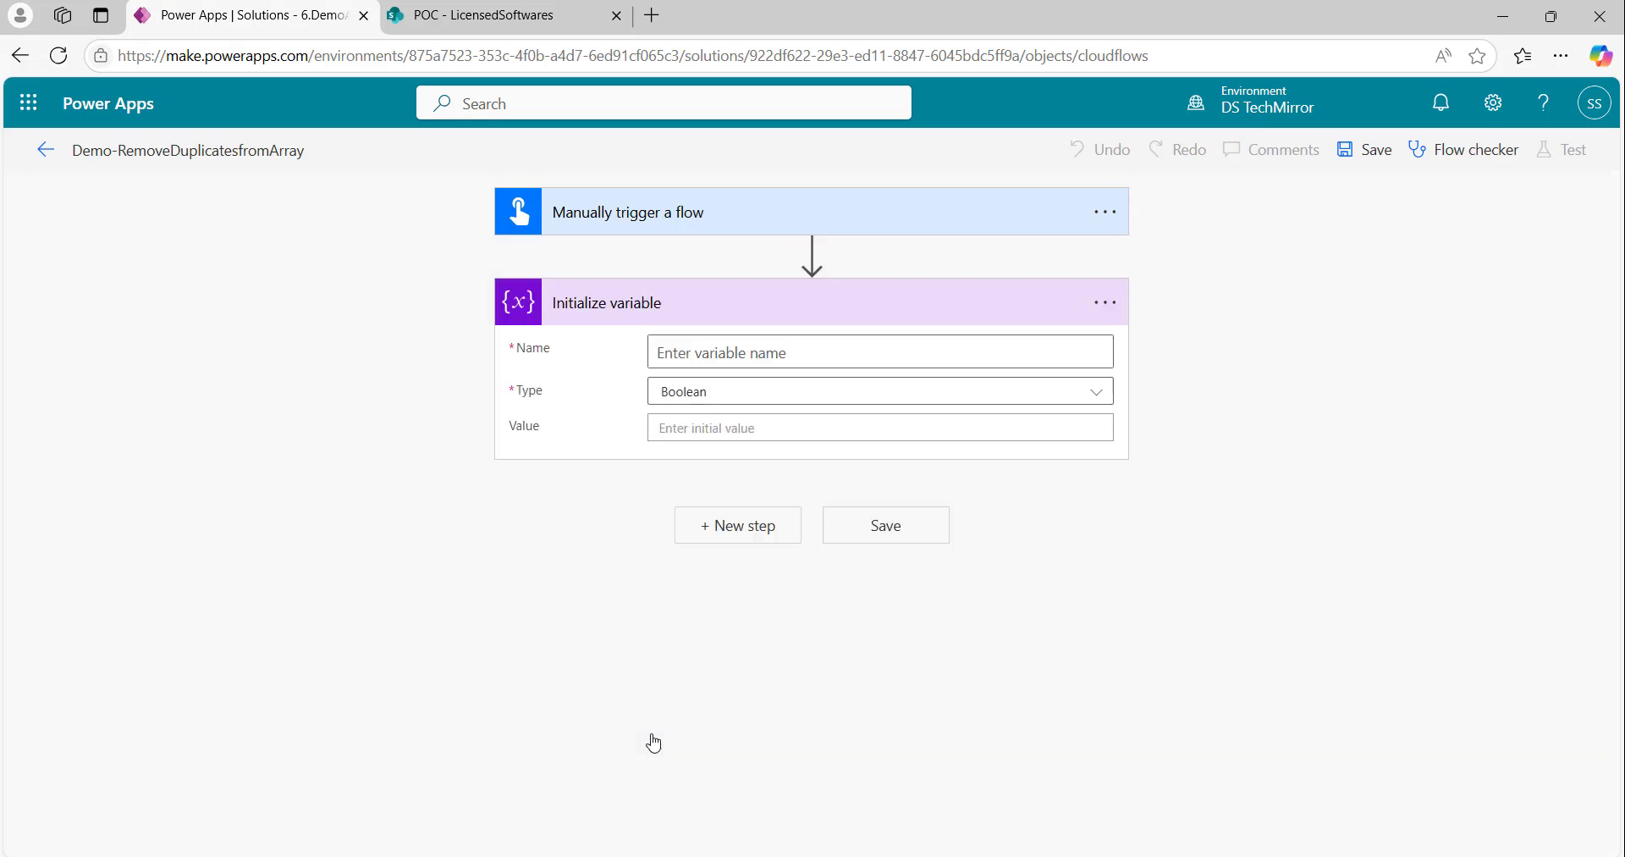
left_click(792, 352)
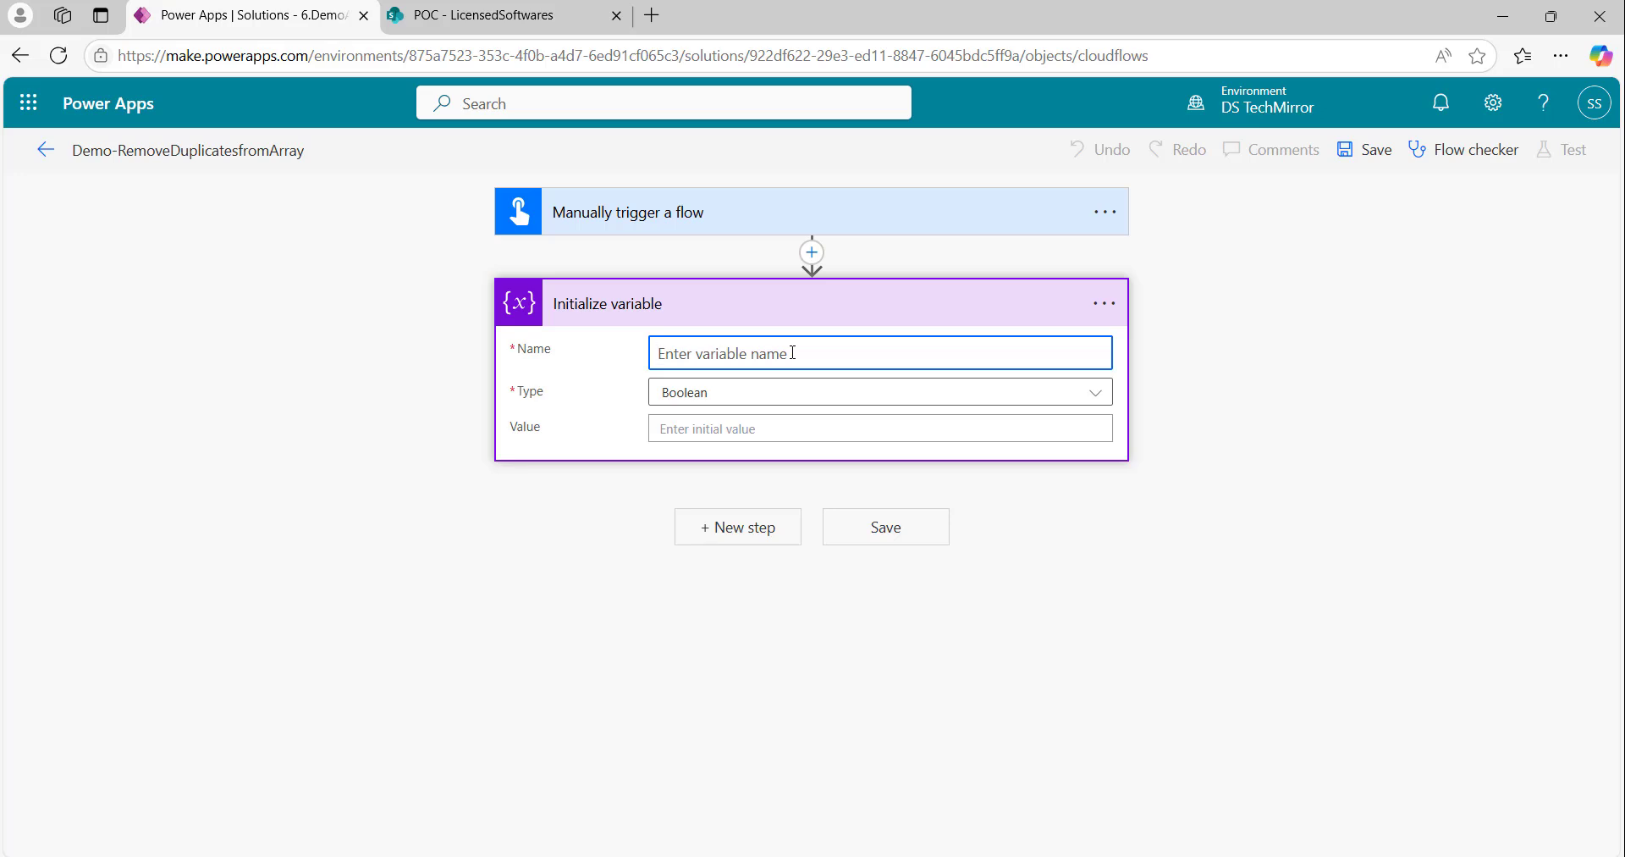
type("varCase")
left_click(678, 391)
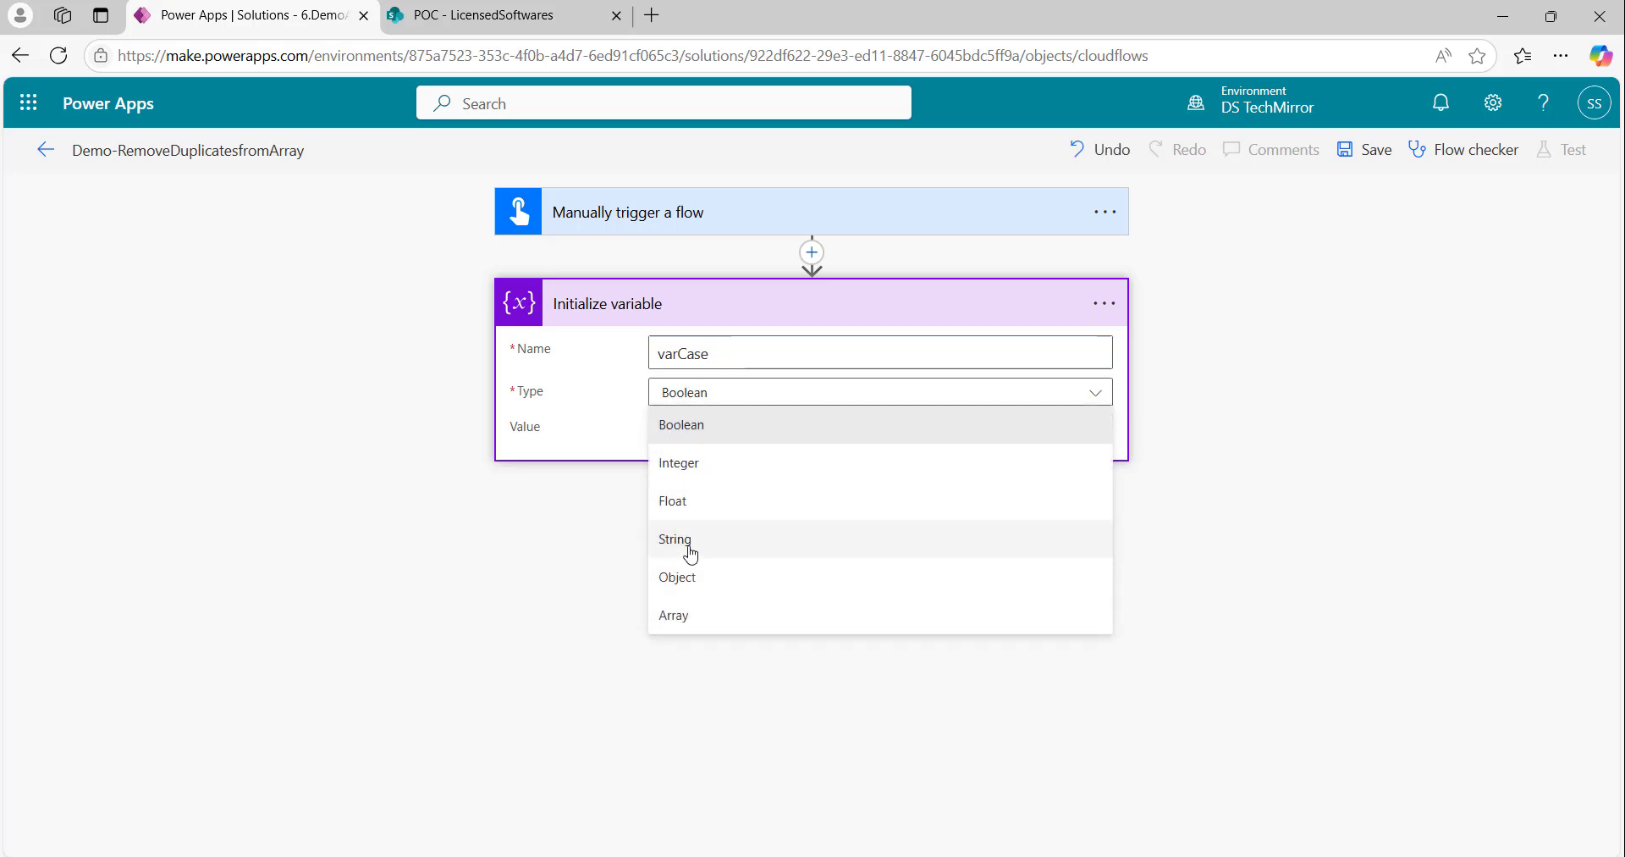
left_click(691, 548)
left_click(724, 428)
type("Case")
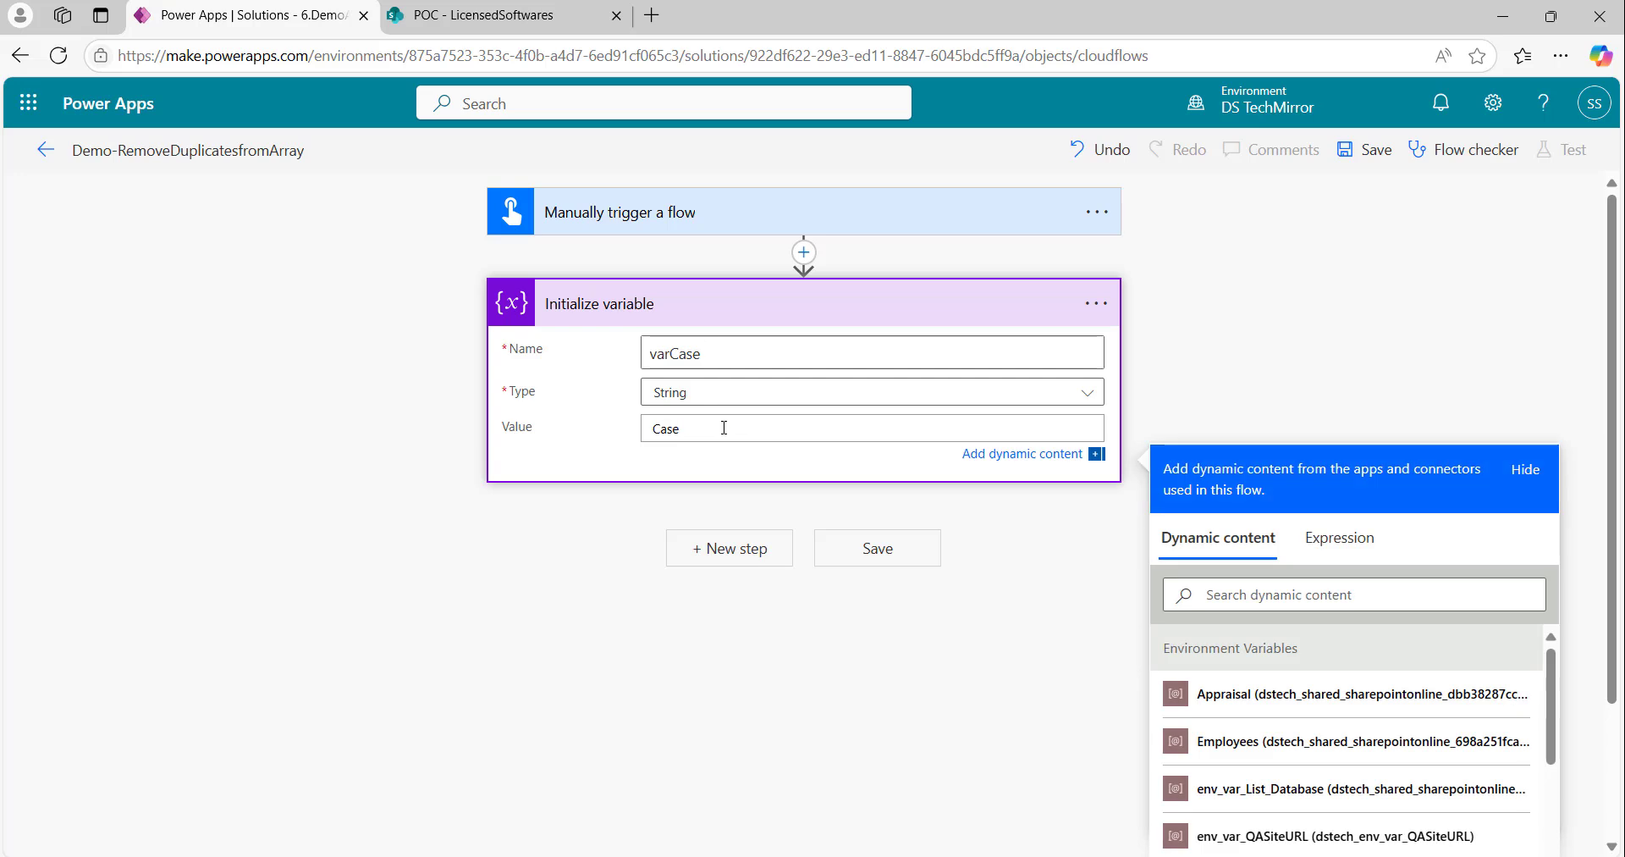
key("BackSpace")
key("BackSpace")
key("BackSpace")
type("ca")
Step: Add a Condition after the variable that checks whether varCase is equal to case1
left_click(741, 550)
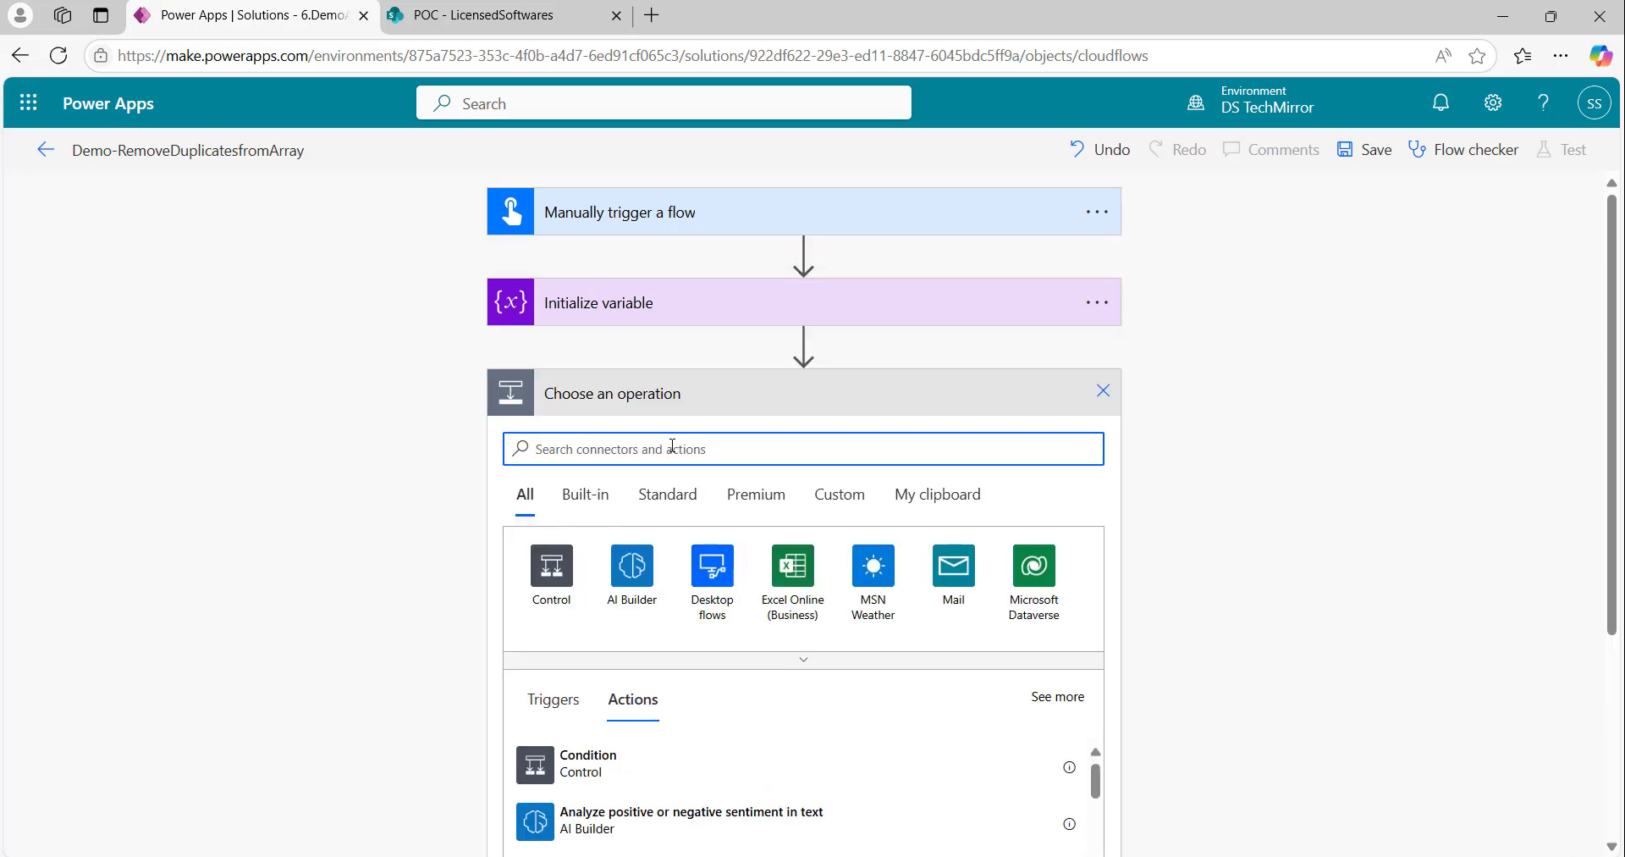
type("condition")
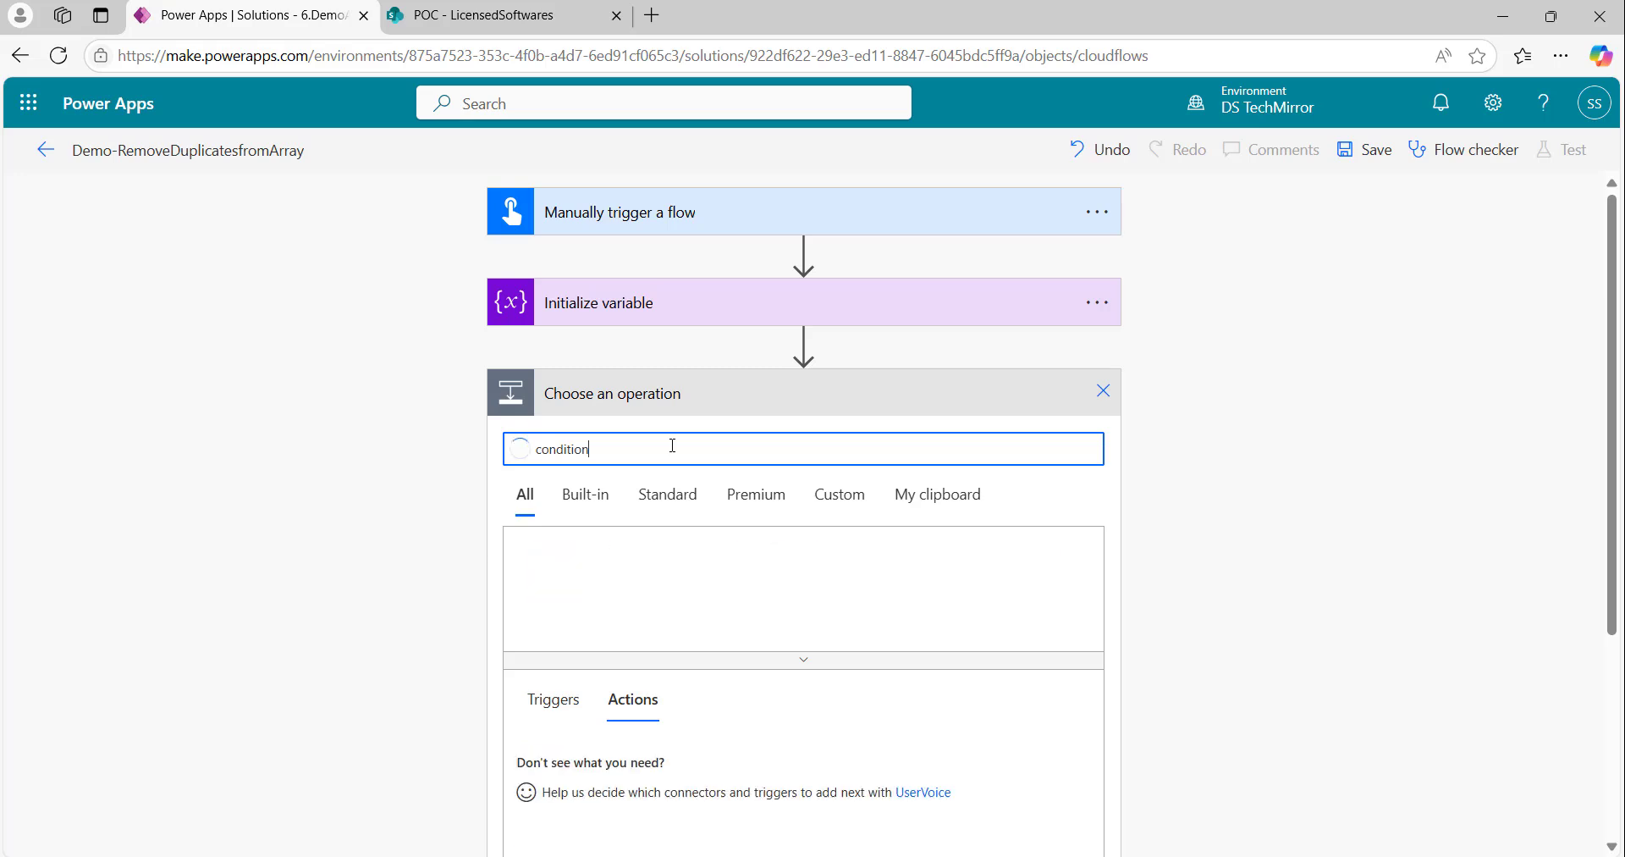
left_click(615, 826)
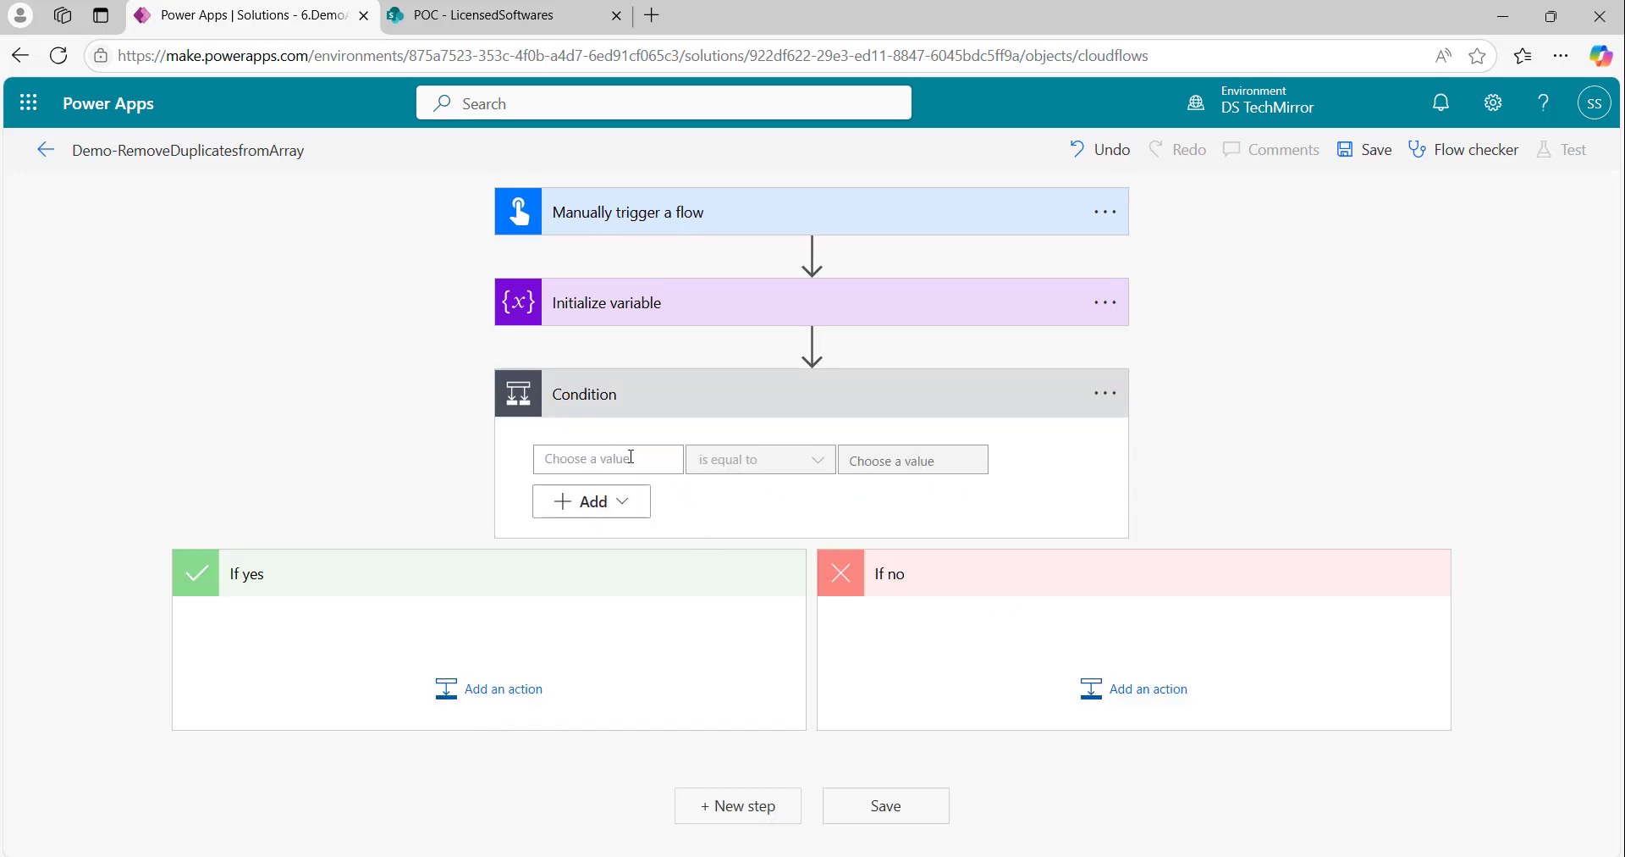
left_click(631, 457)
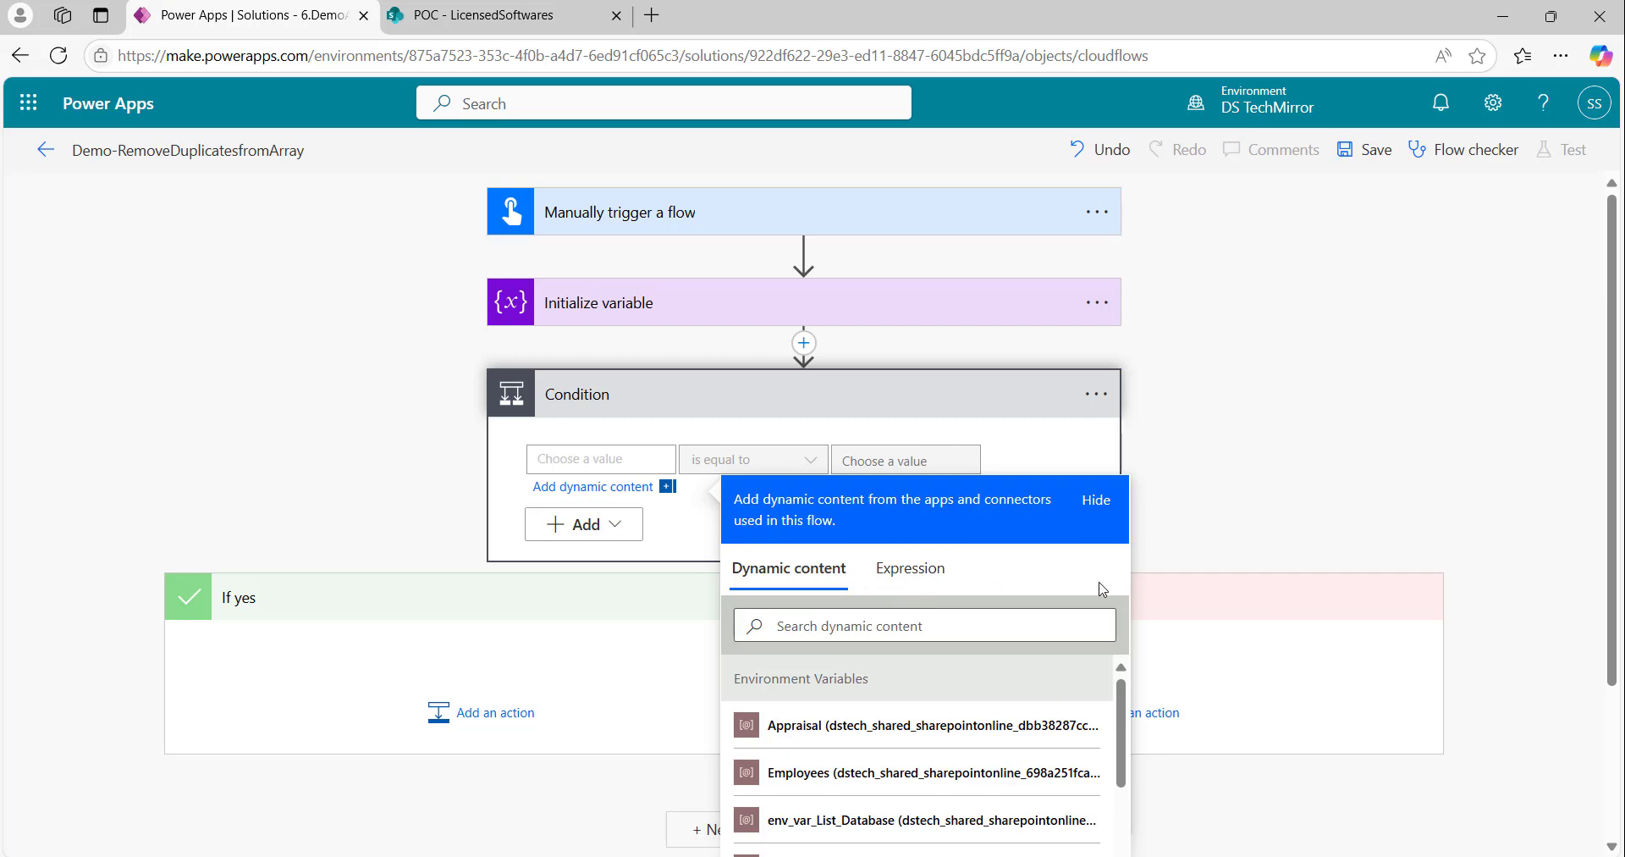
left_click(900, 624)
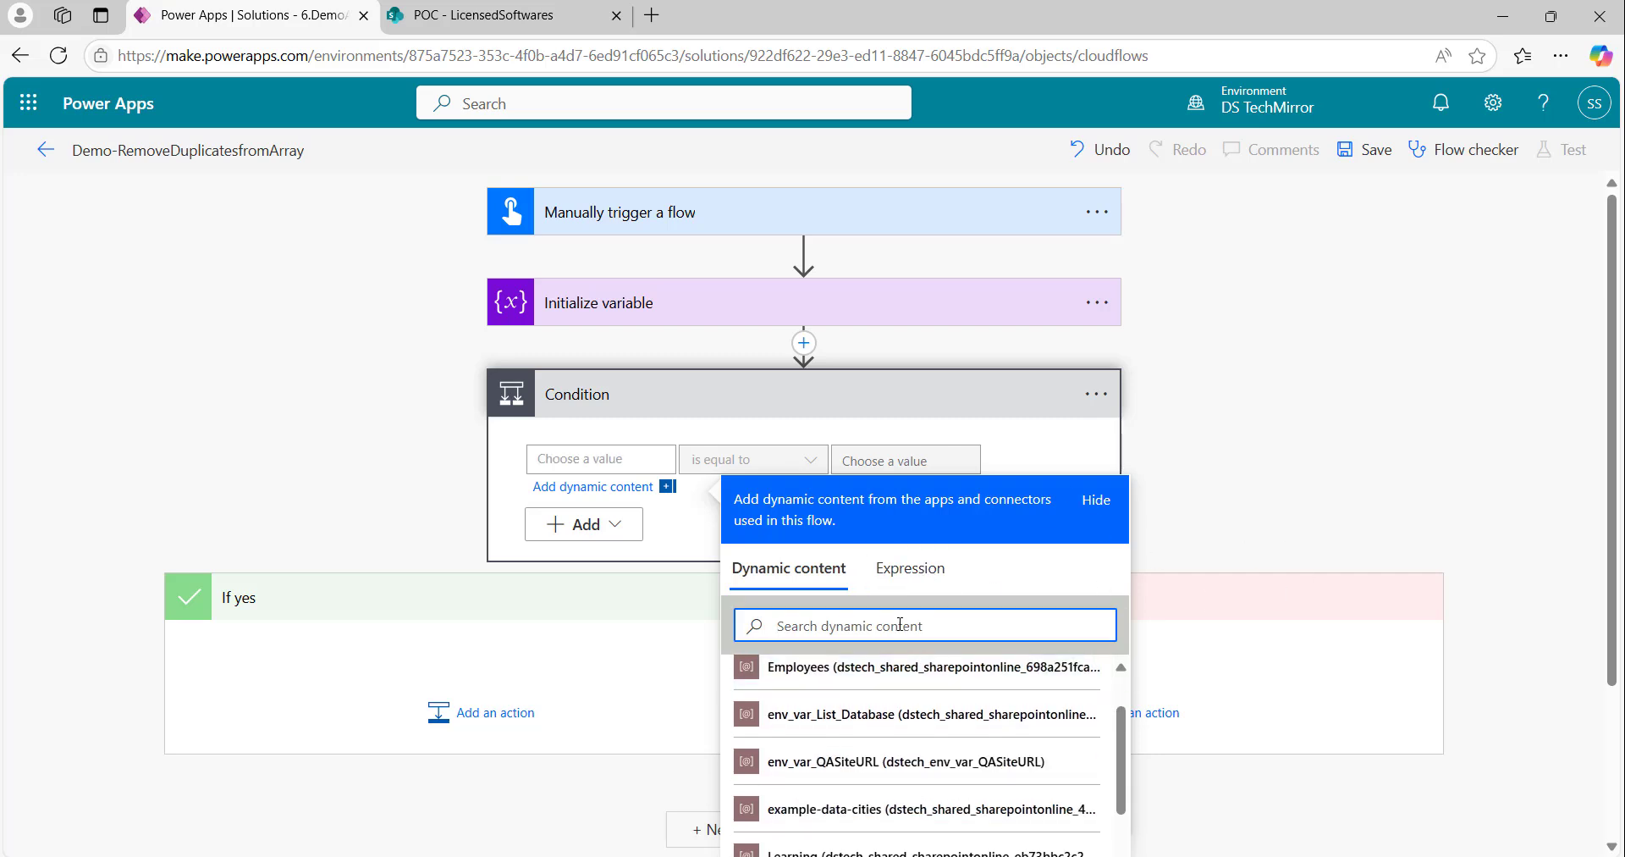
type("case")
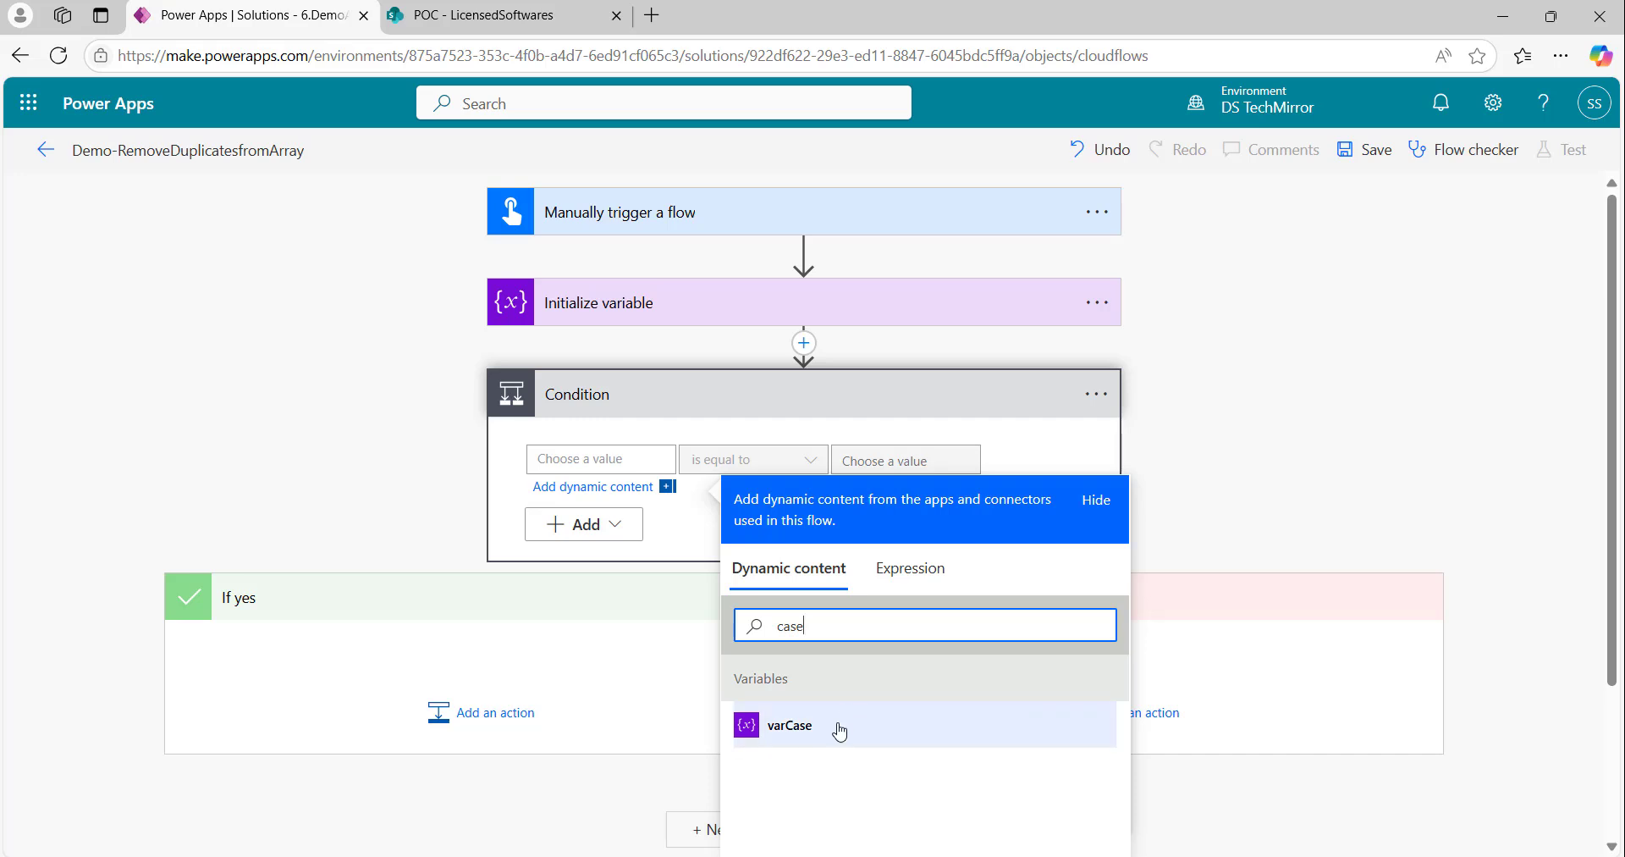
left_click(839, 729)
left_click(909, 458)
type("case1")
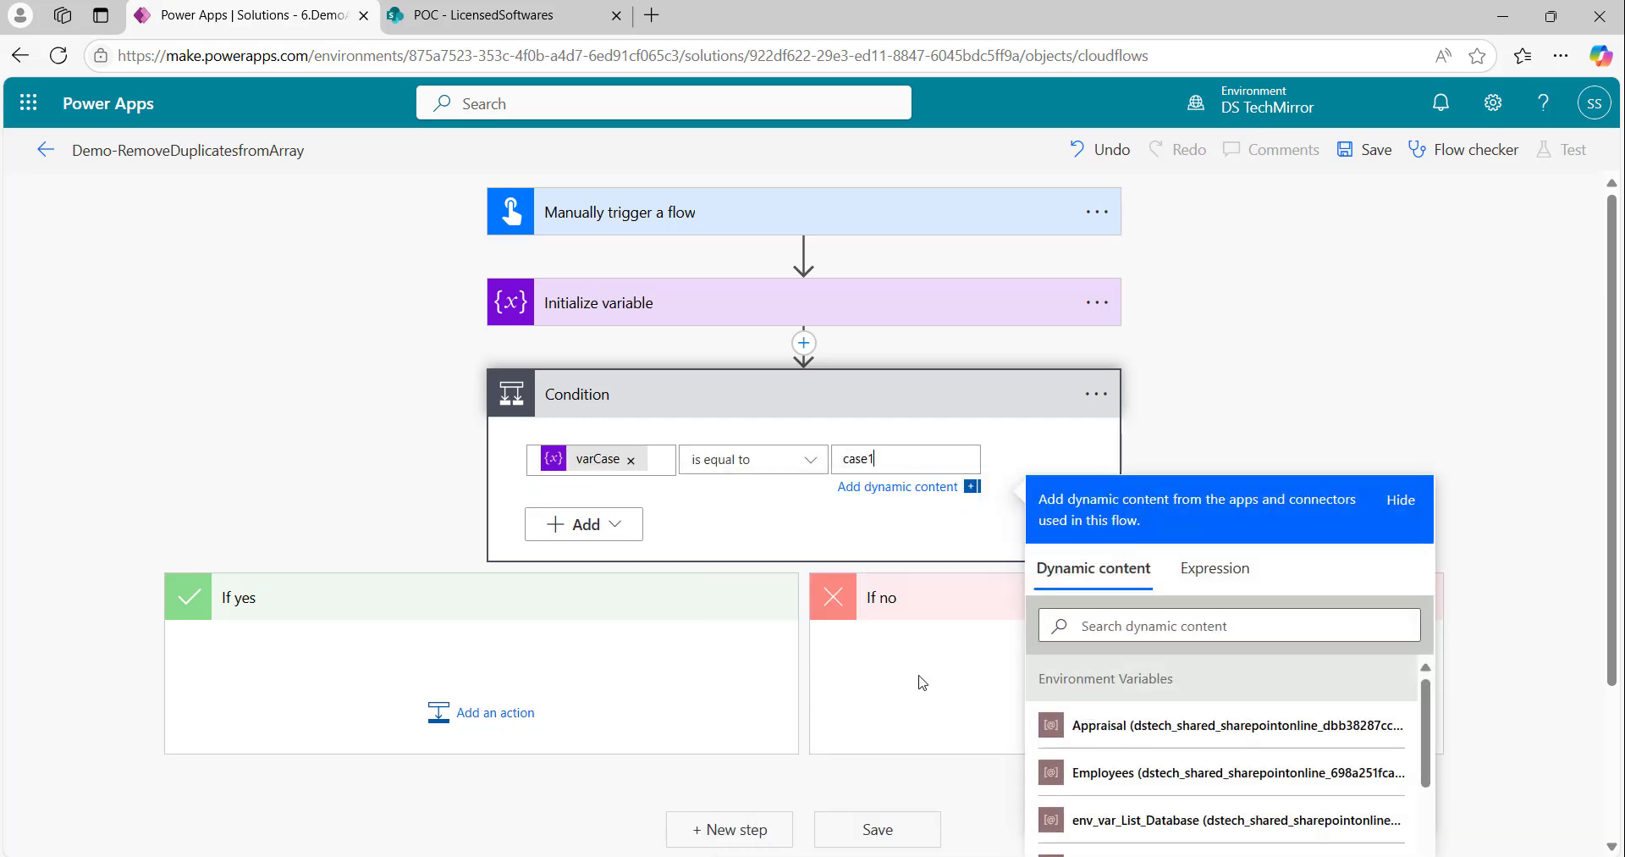
left_click(1341, 380)
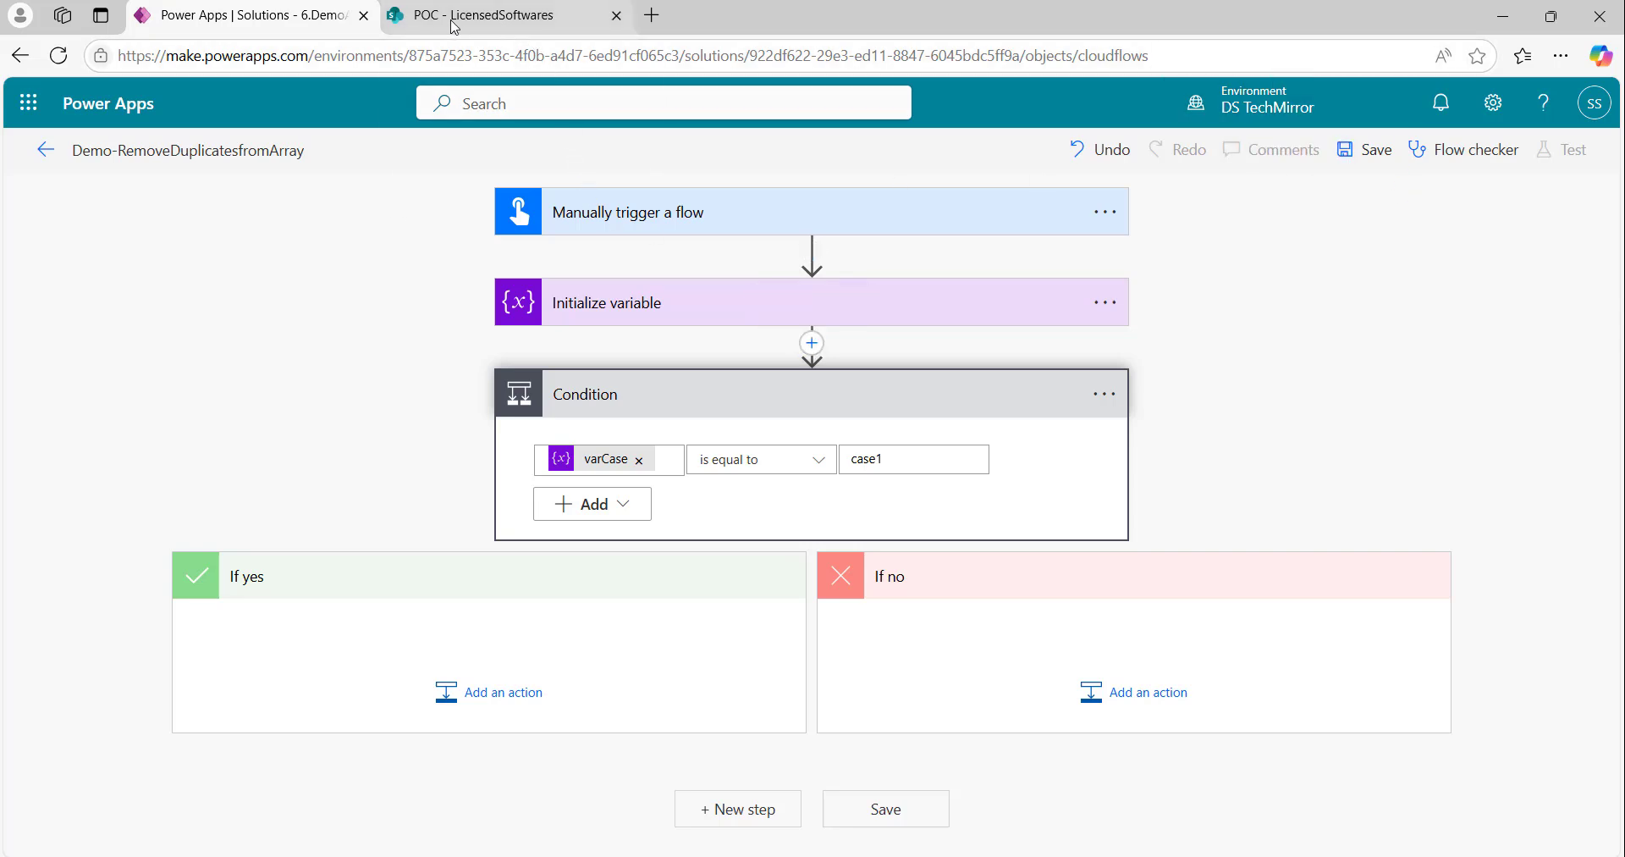
Step: Insert a SharePoint Get items action before the Condition, using the POC site and the LicensedSoftwares list
left_click(811, 343)
left_click(870, 385)
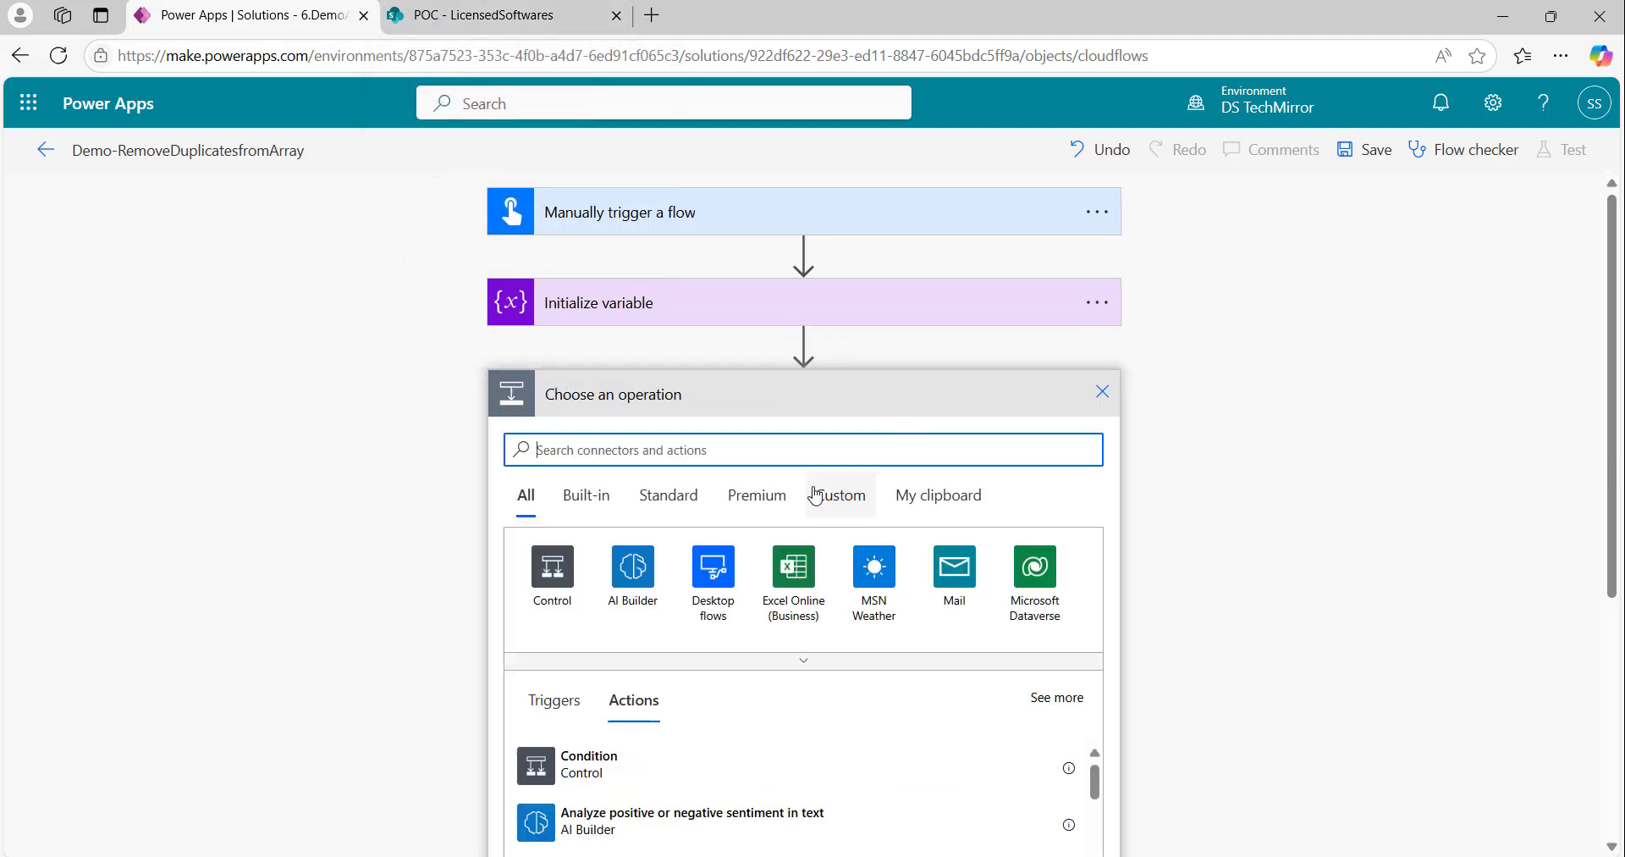
type("get items")
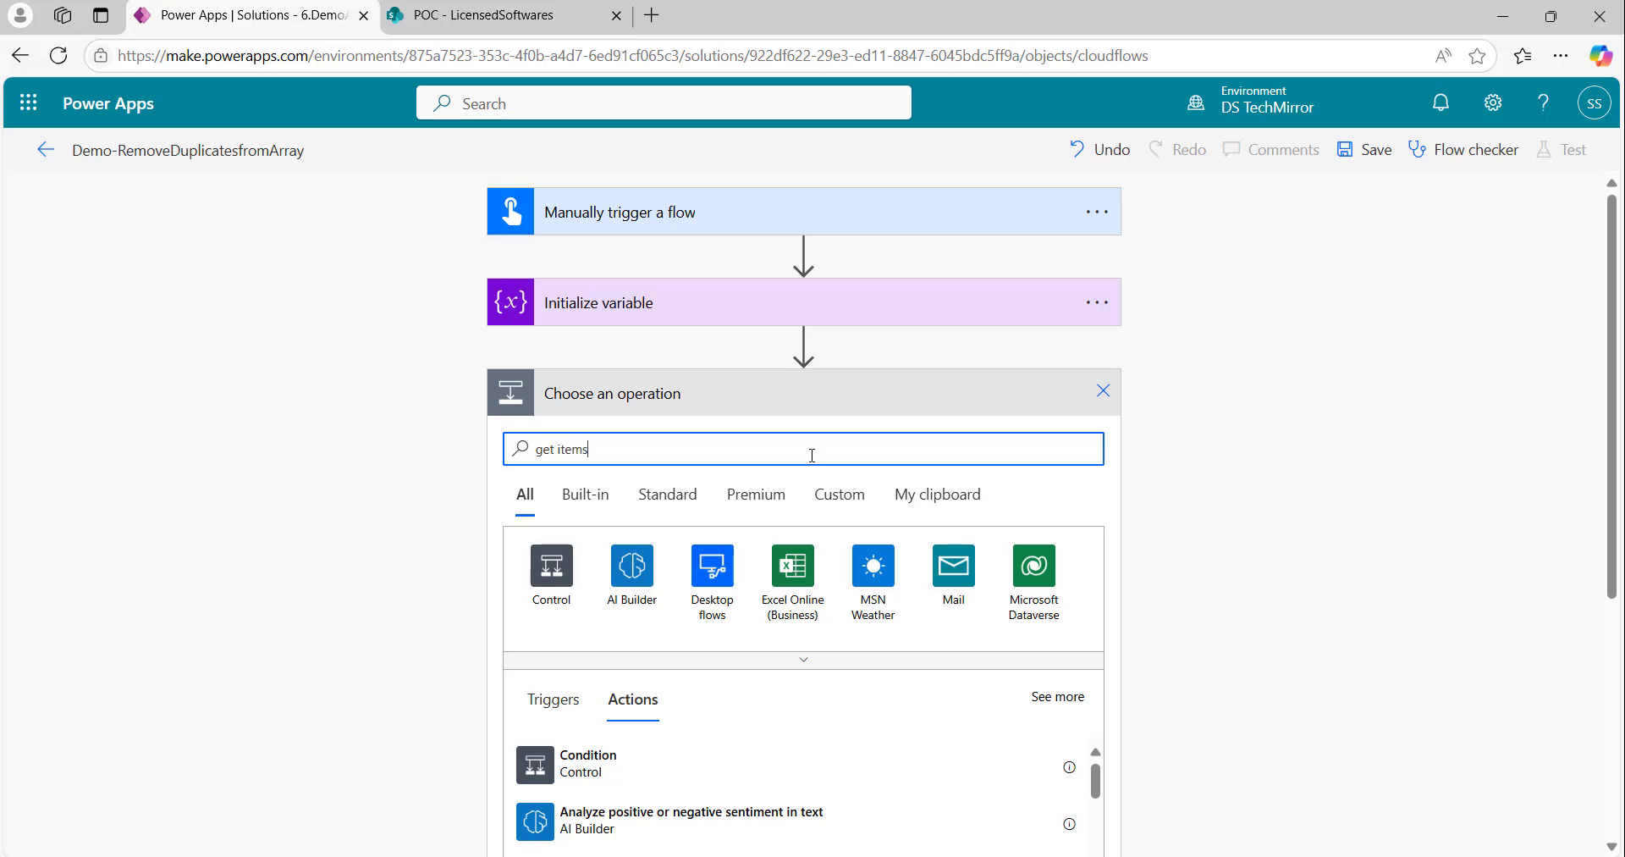
left_click(592, 763)
left_click(1085, 440)
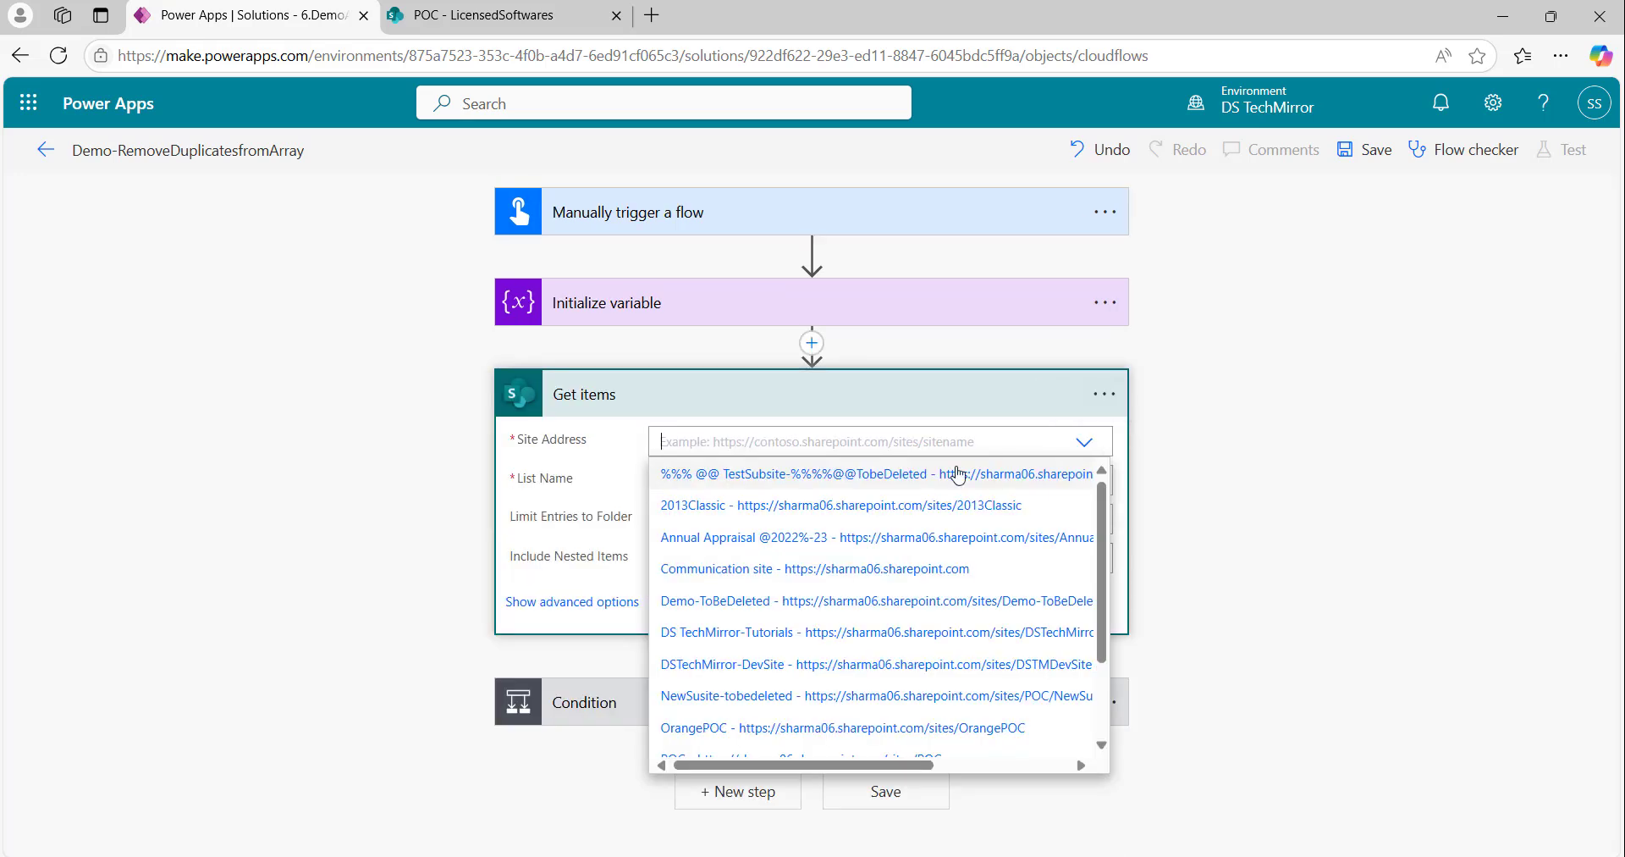
scroll(744, 685, "down", 2)
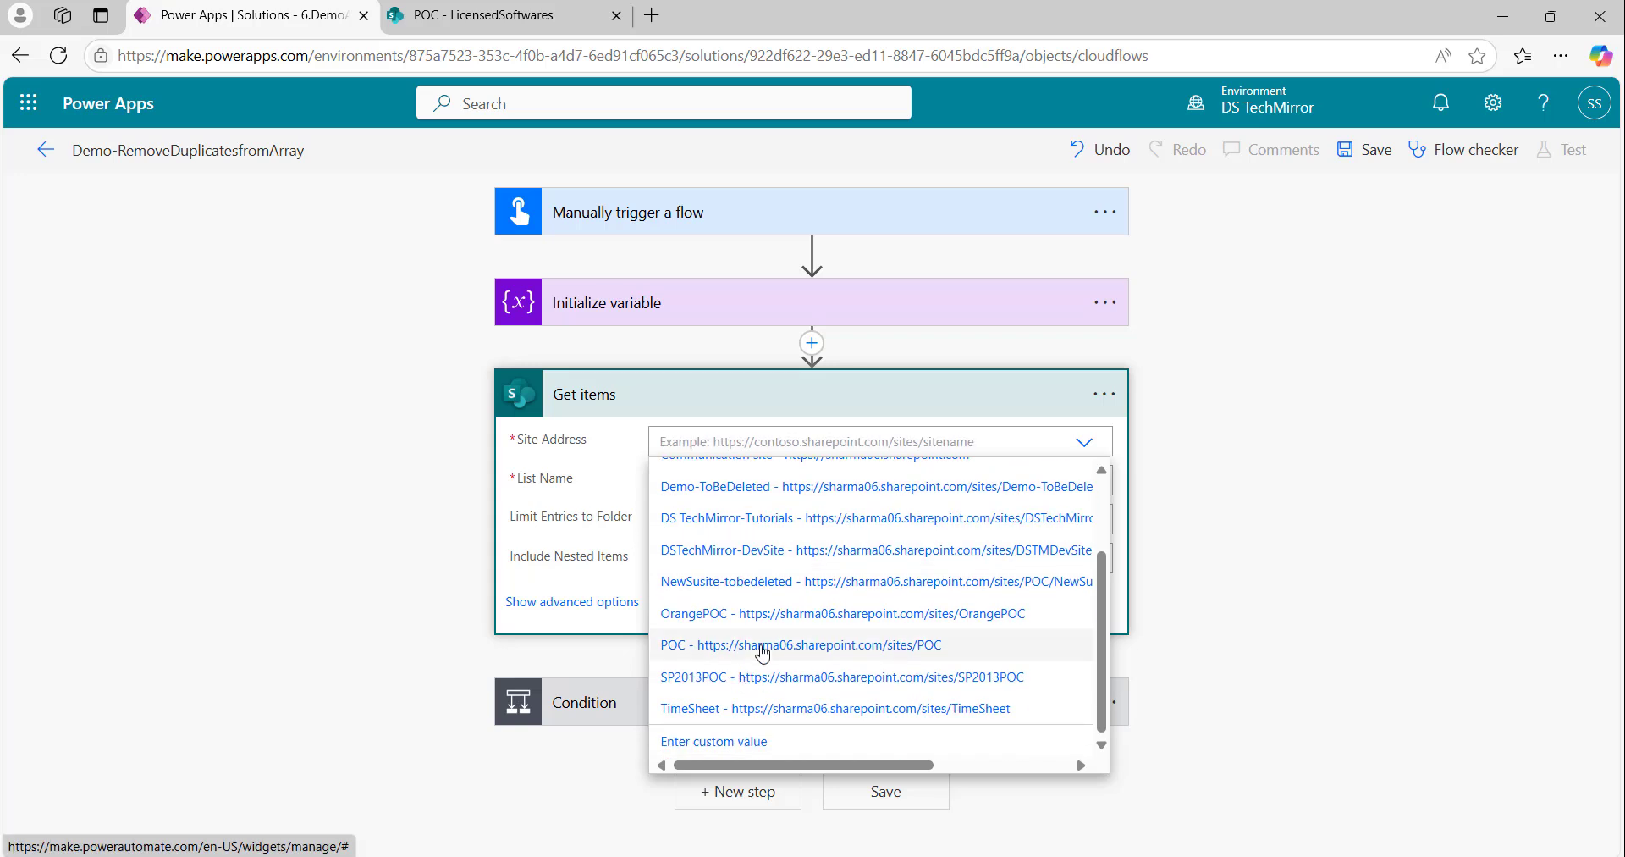
left_click(744, 636)
left_click(1082, 482)
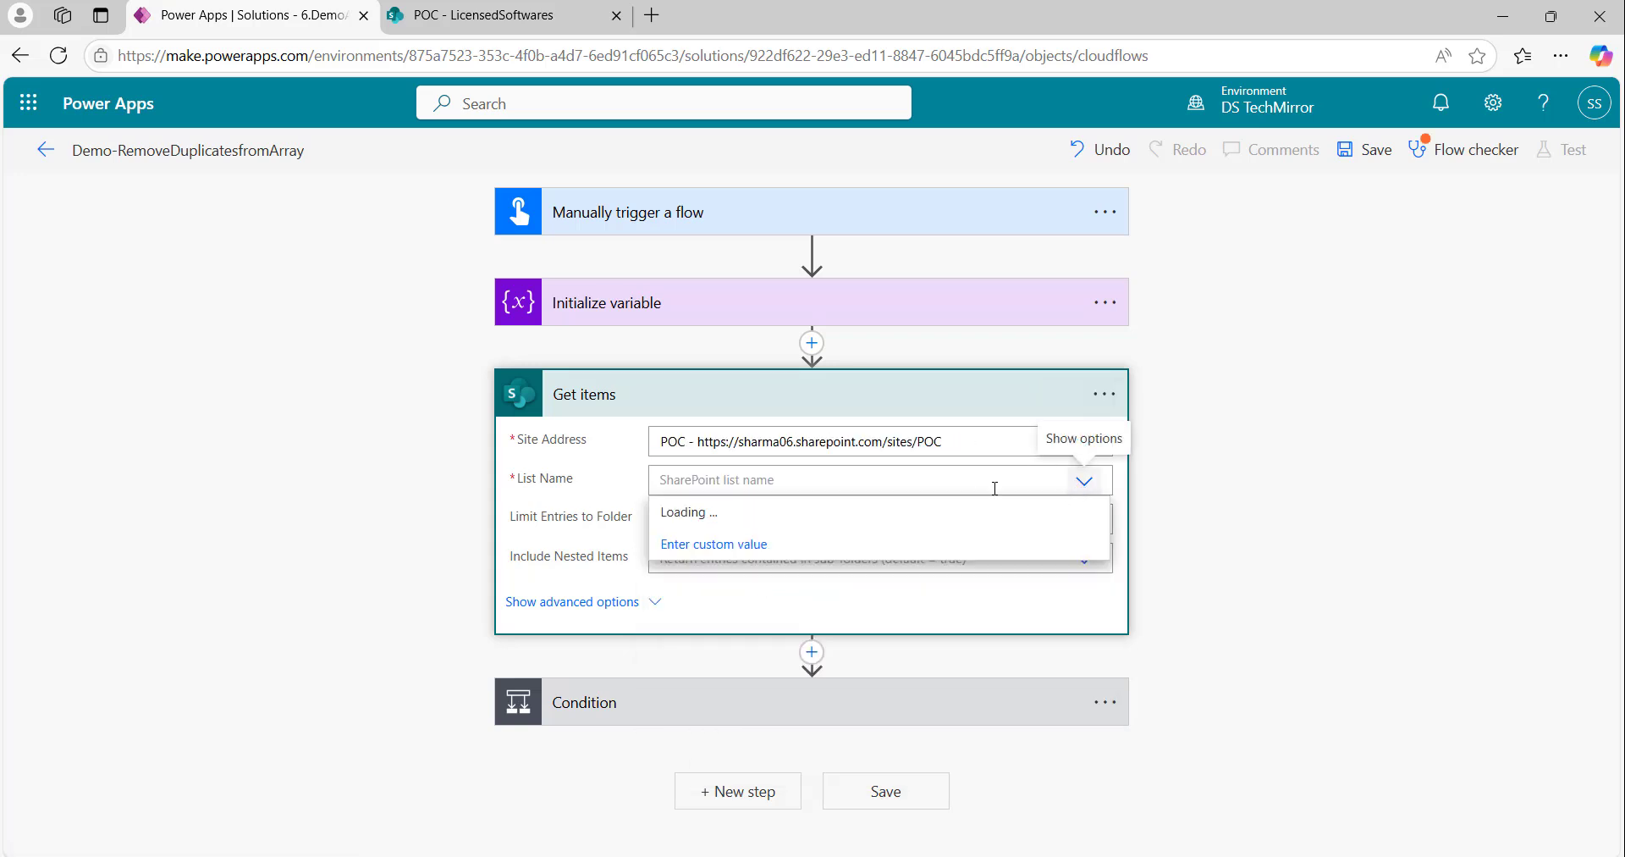
left_click(744, 530)
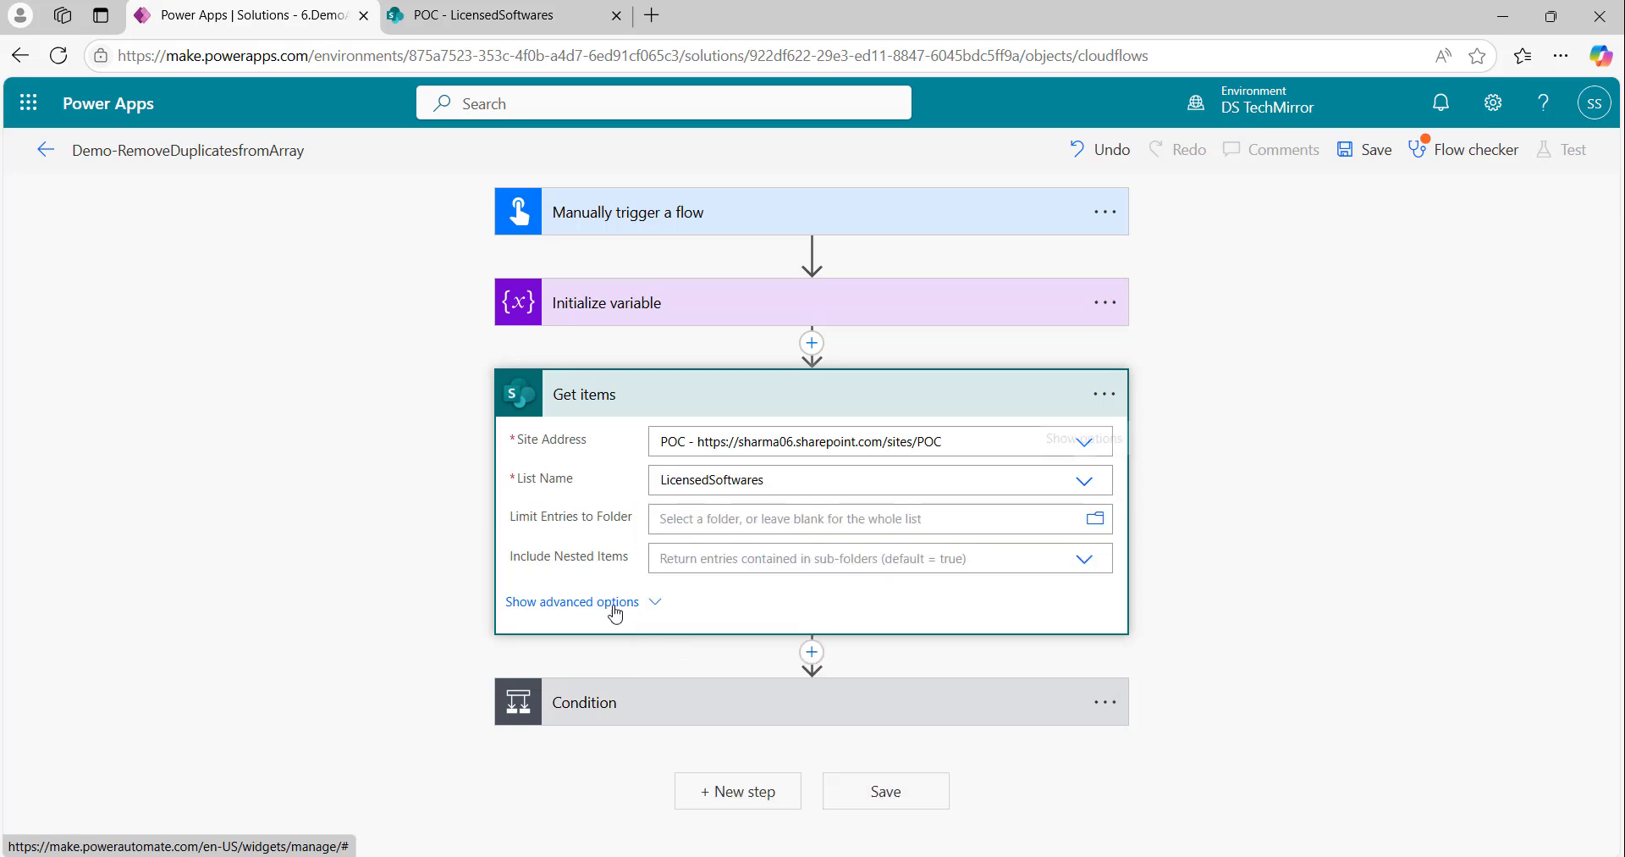
left_click(853, 394)
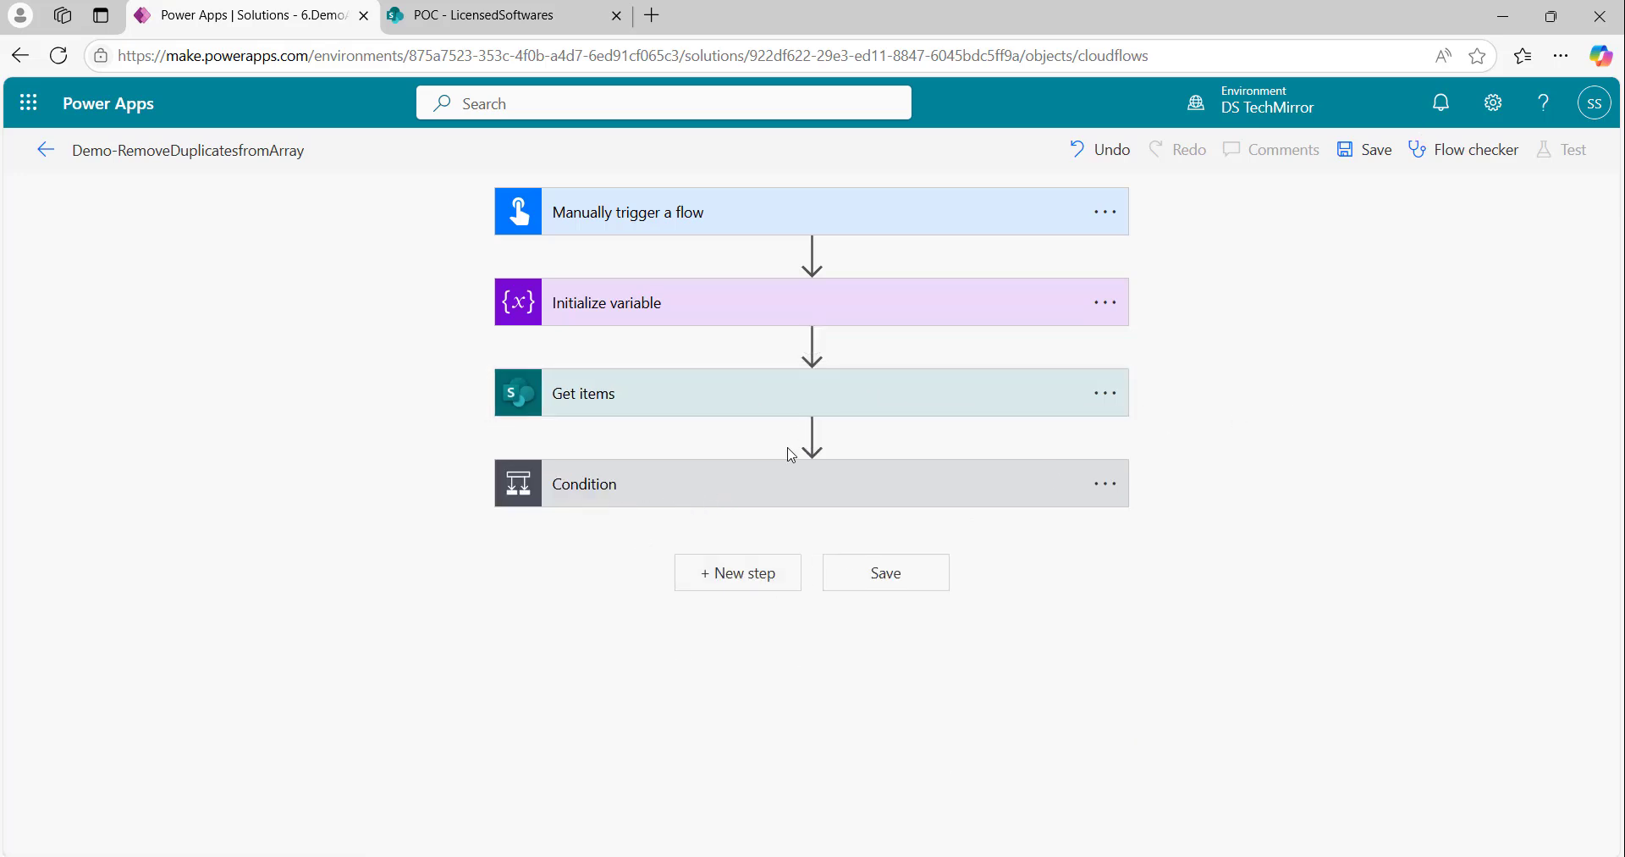
Step: Rename the existing Initialize variable action to "Initialize variable: case"
mouse_move(842, 267)
left_click(812, 343)
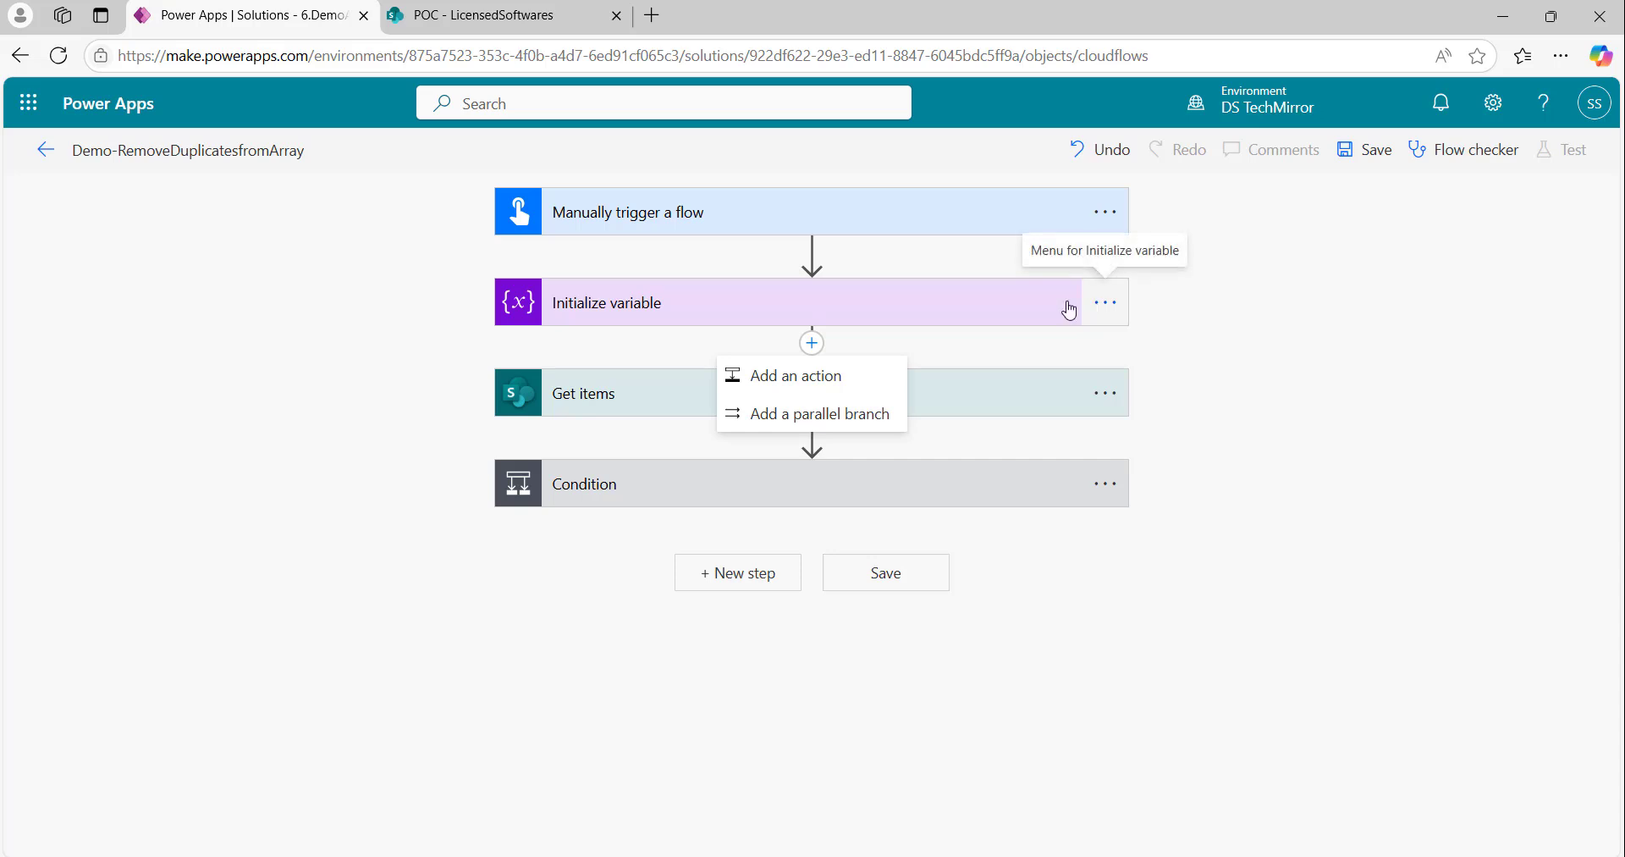
left_click(1118, 303)
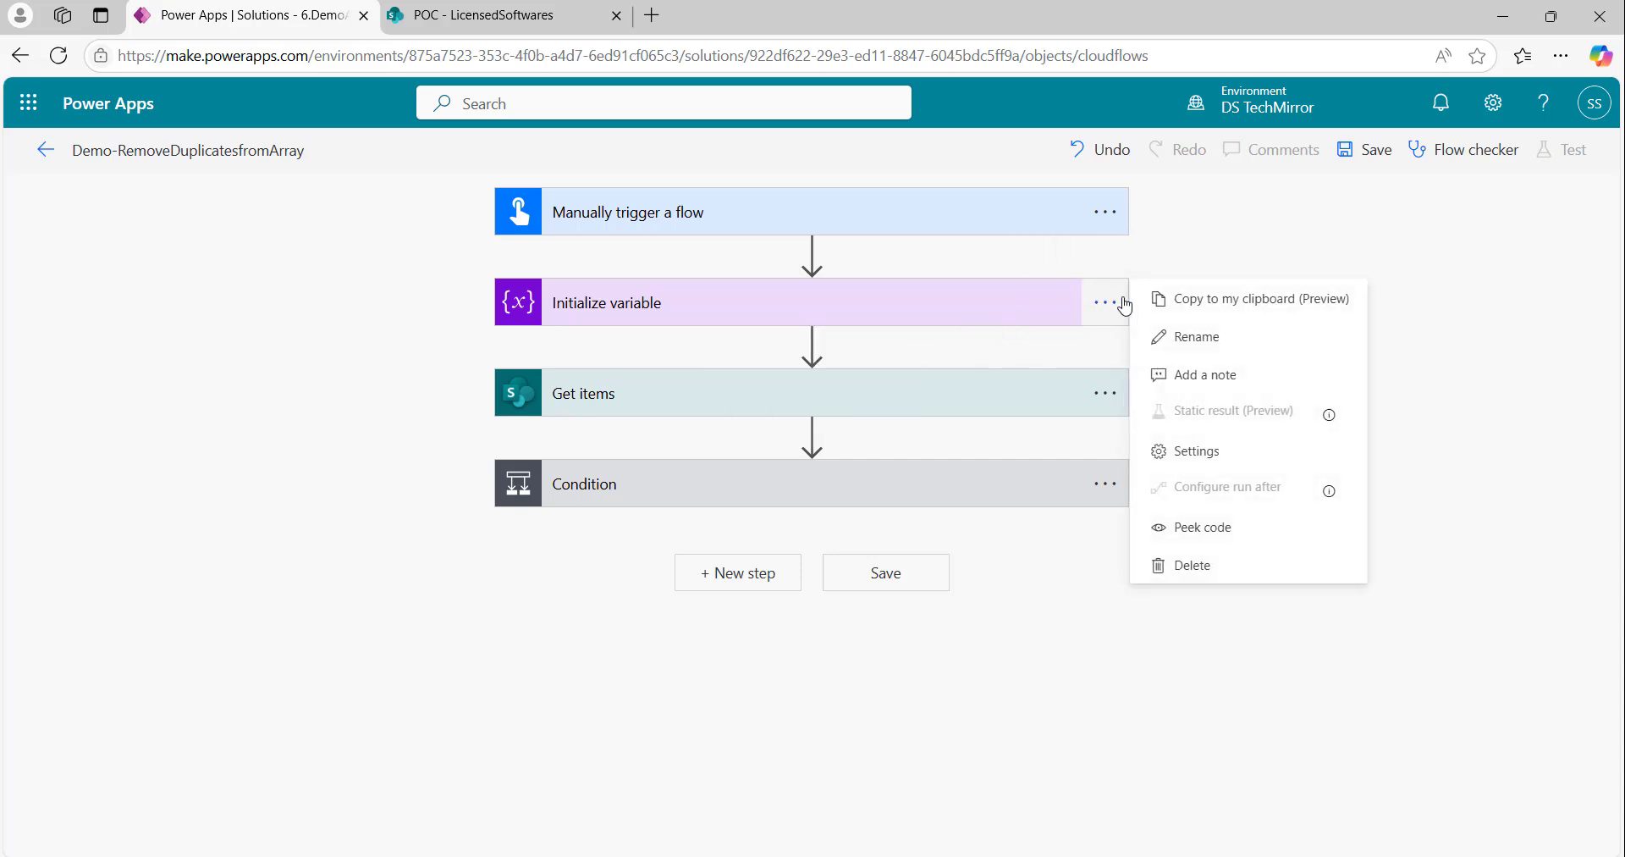
left_click(1244, 335)
left_click(730, 296)
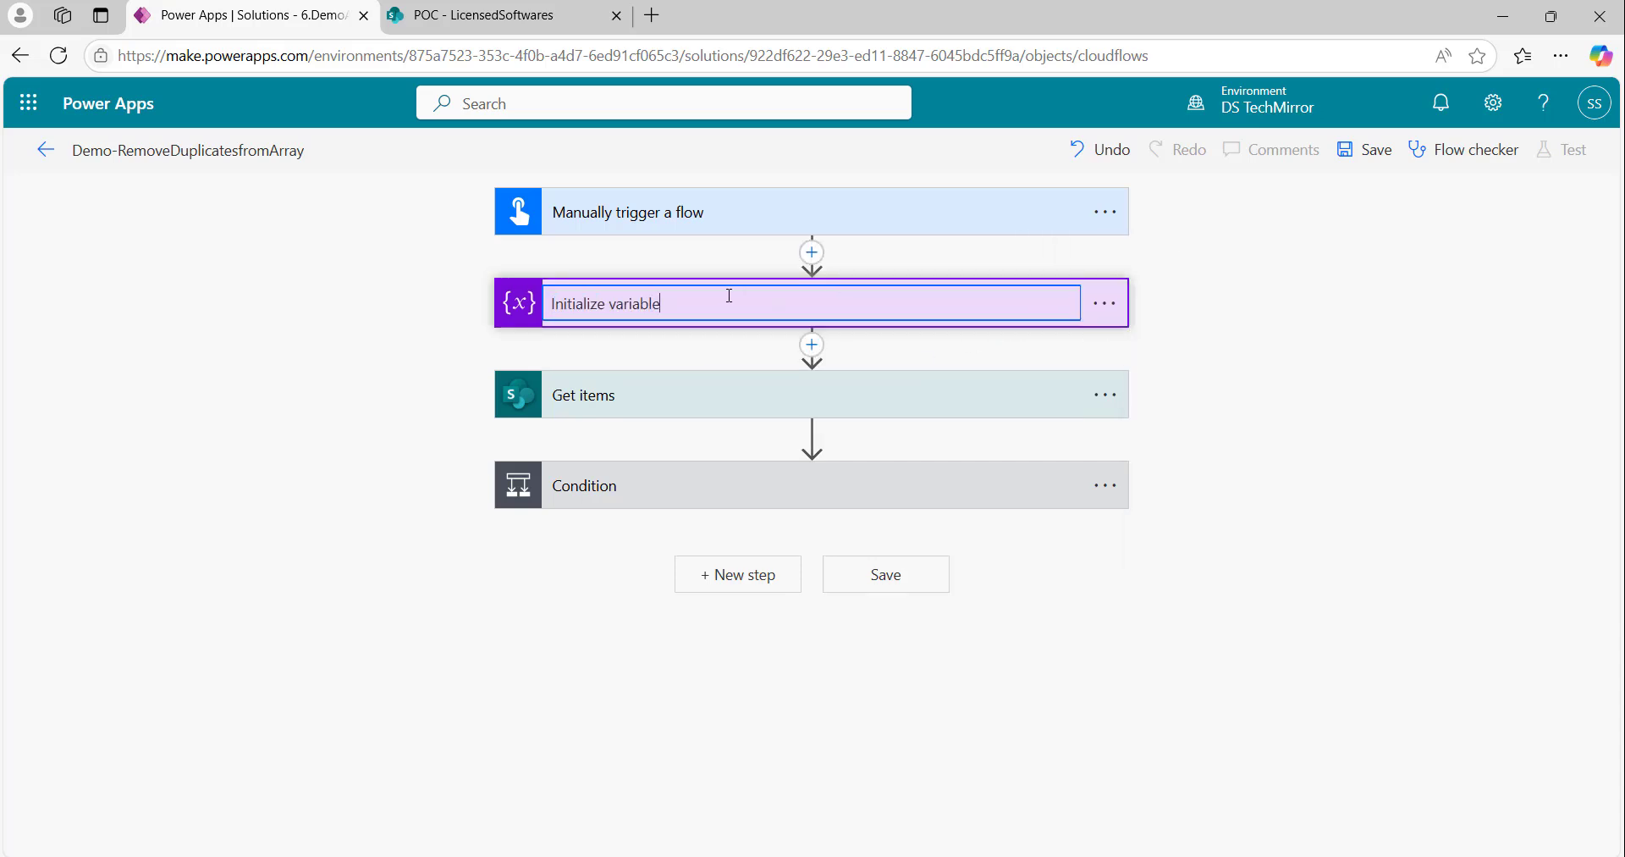
type(": case")
key("Return")
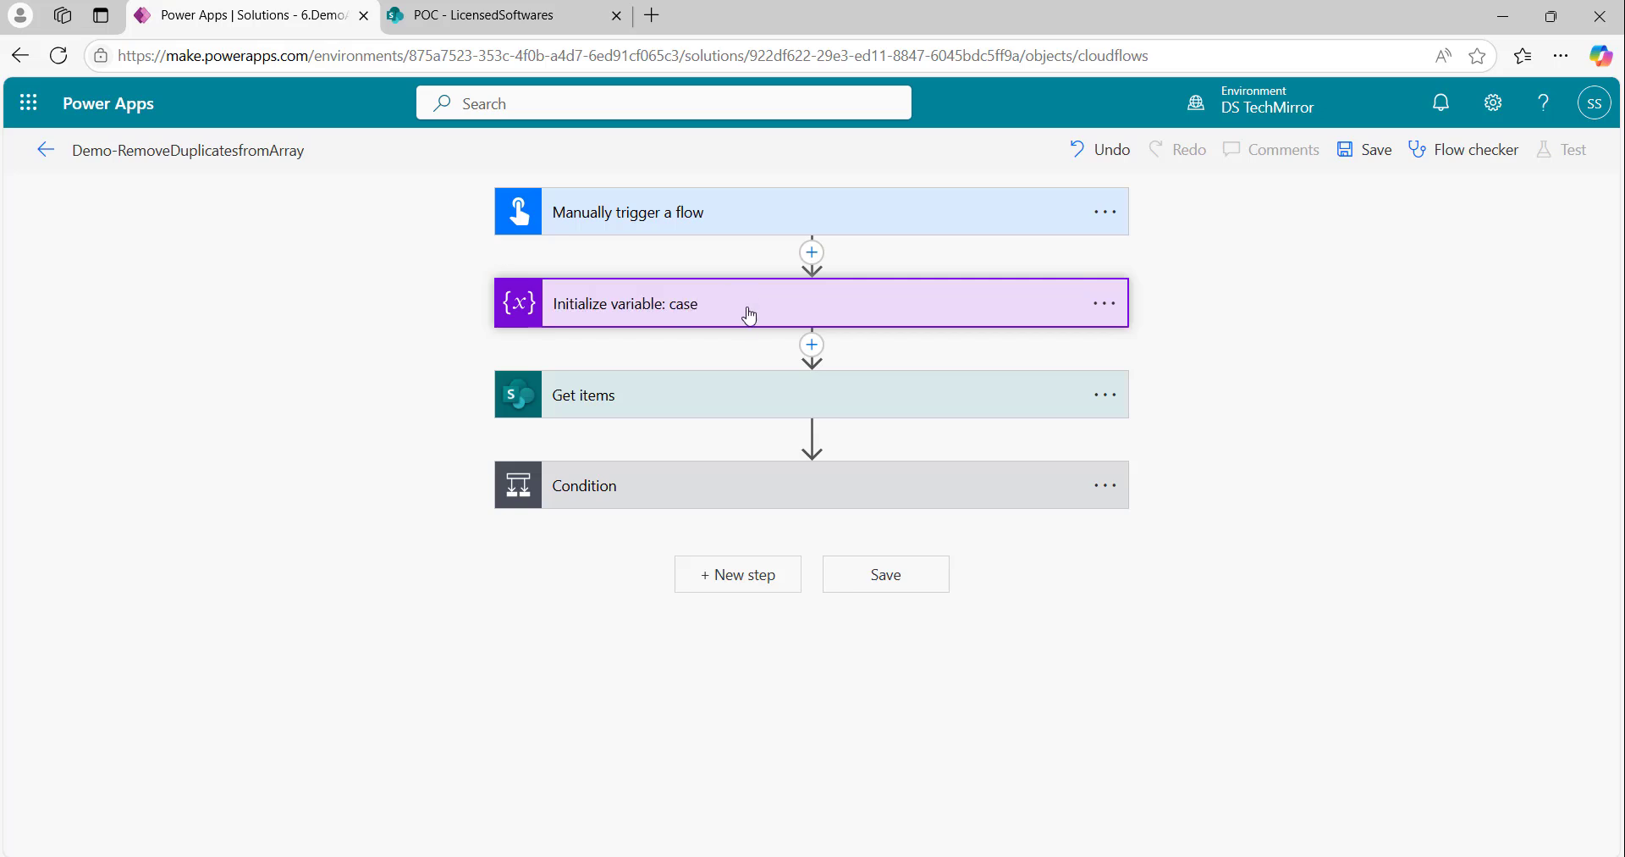
Step: Insert another Initialize variable action before Get items and rename it "Initialize variable: array"
left_click(812, 344)
left_click(857, 379)
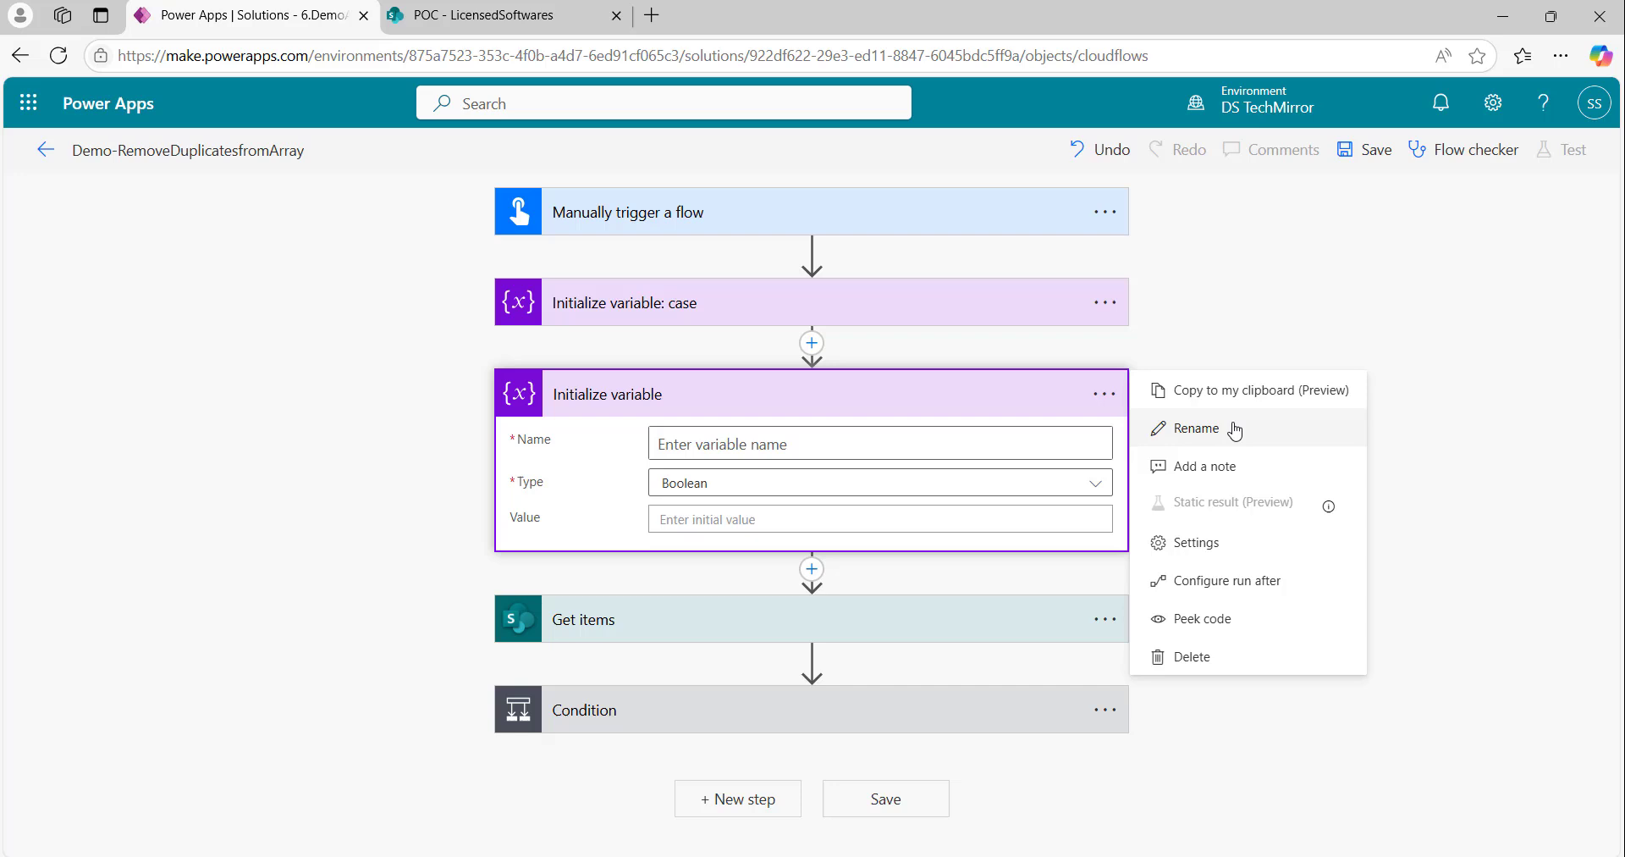
left_click(1234, 426)
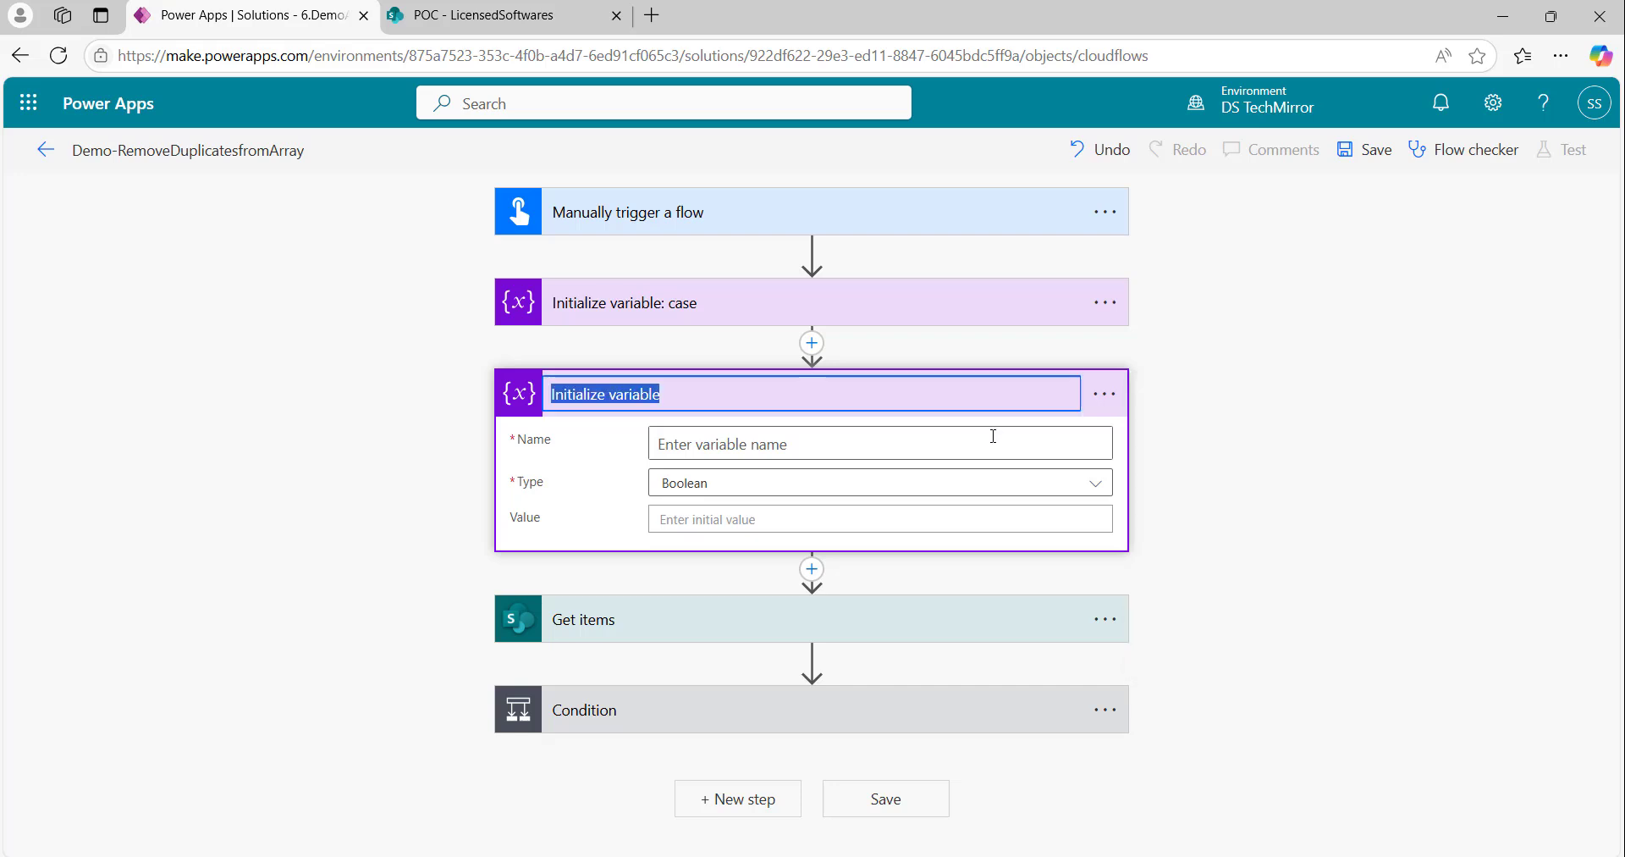
left_click(752, 396)
type(": array")
Step: Name the new variable varEmailList and set its type to Array
left_click(726, 447)
type("varEmailList")
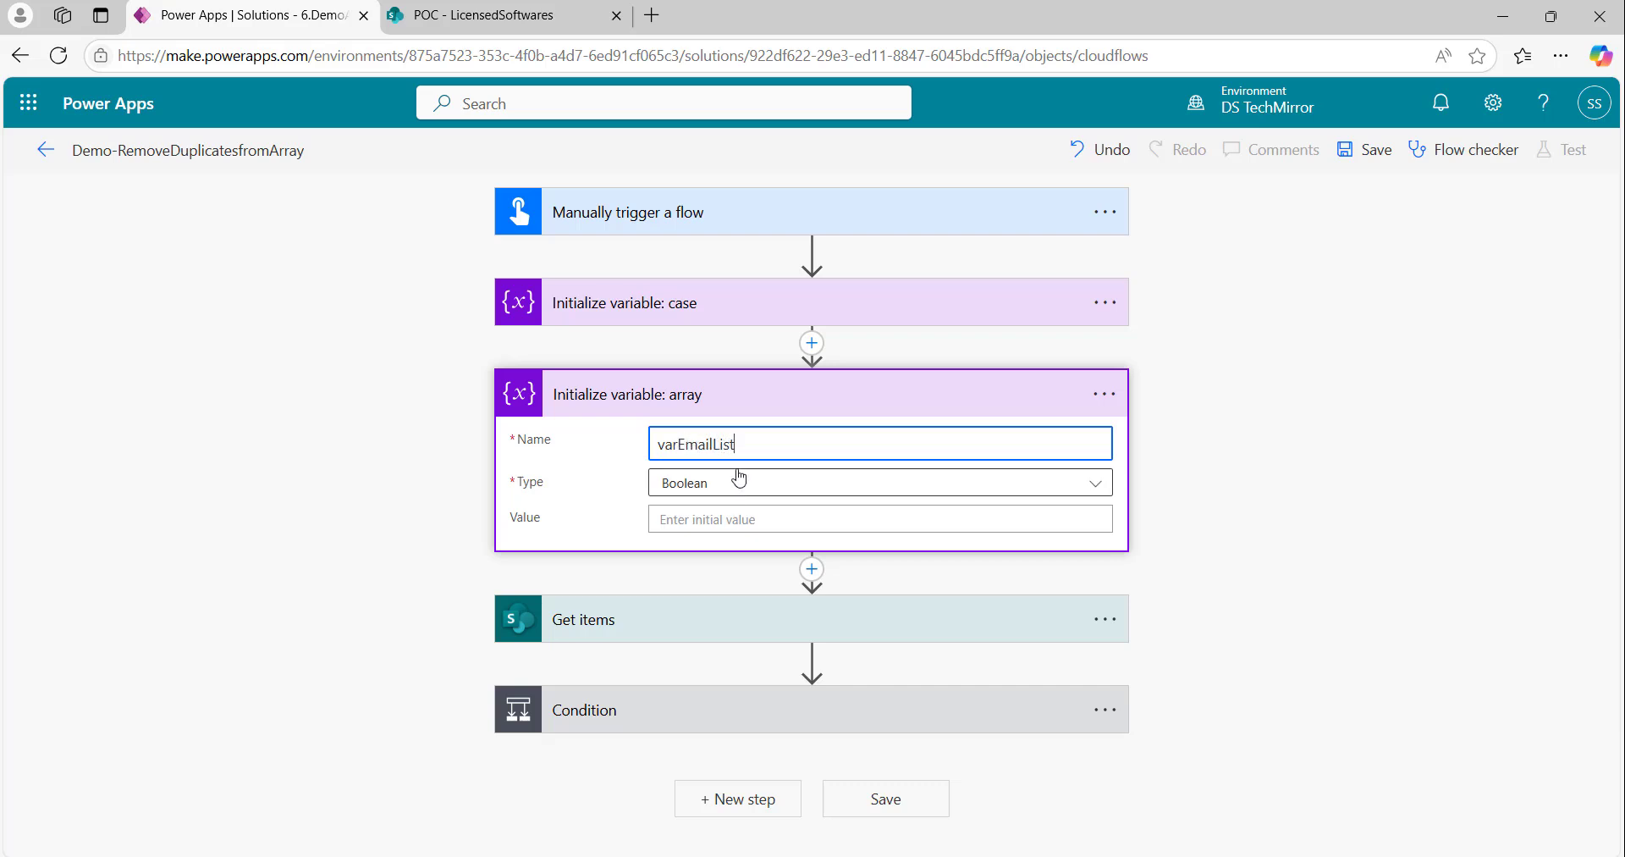
left_click(731, 484)
left_click(677, 705)
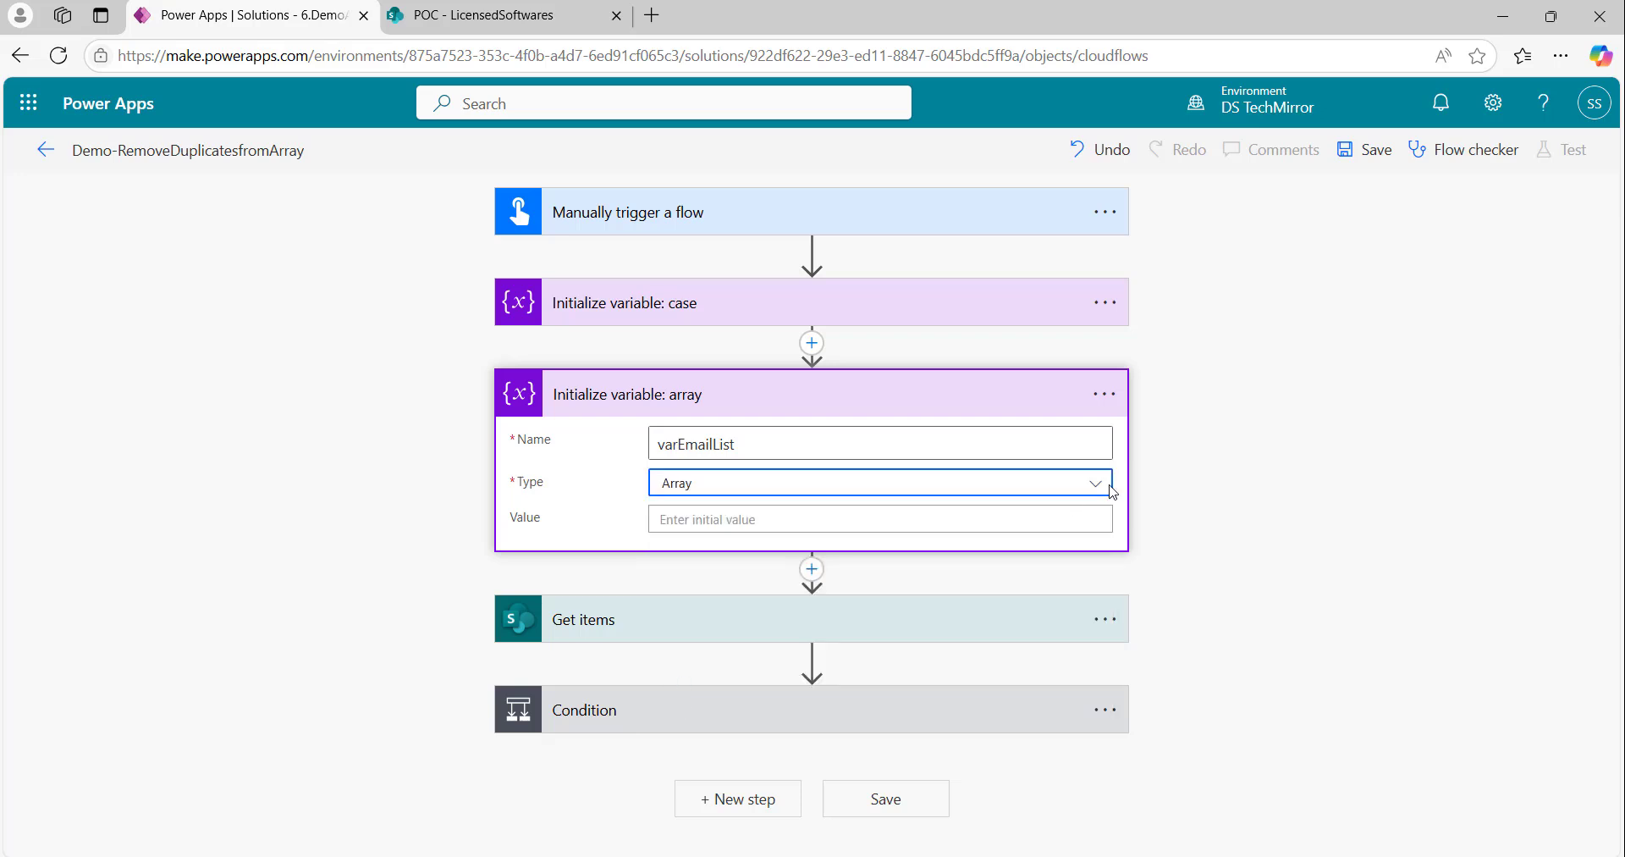
left_click(793, 405)
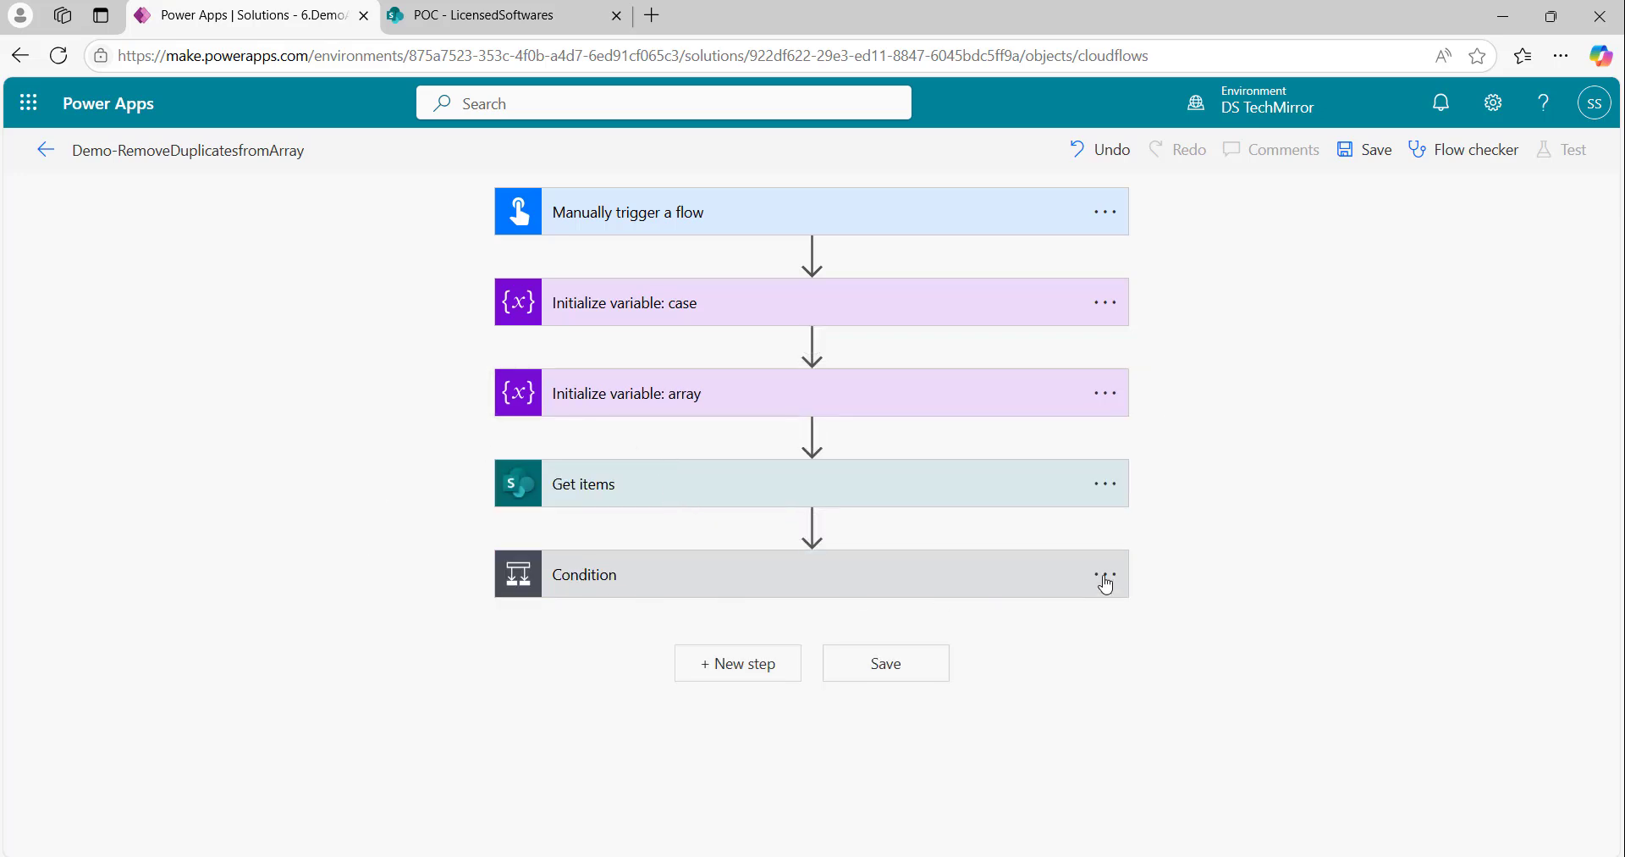
Step: Add an Append to array variable action to the If yes branch of the Condition
left_click(816, 591)
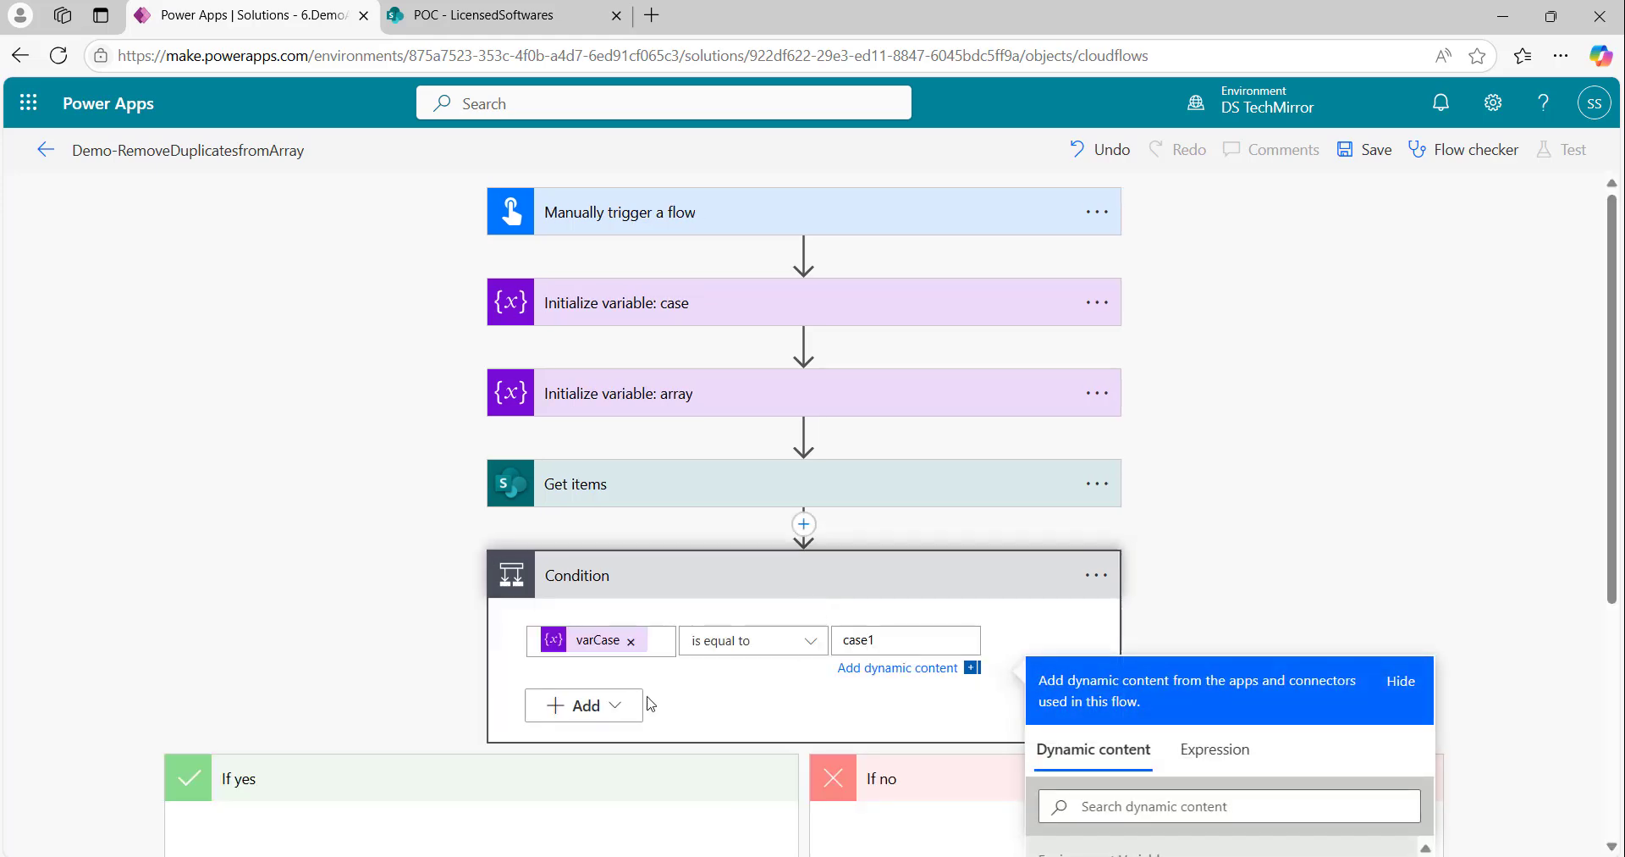
scroll(1279, 399, "down", 5)
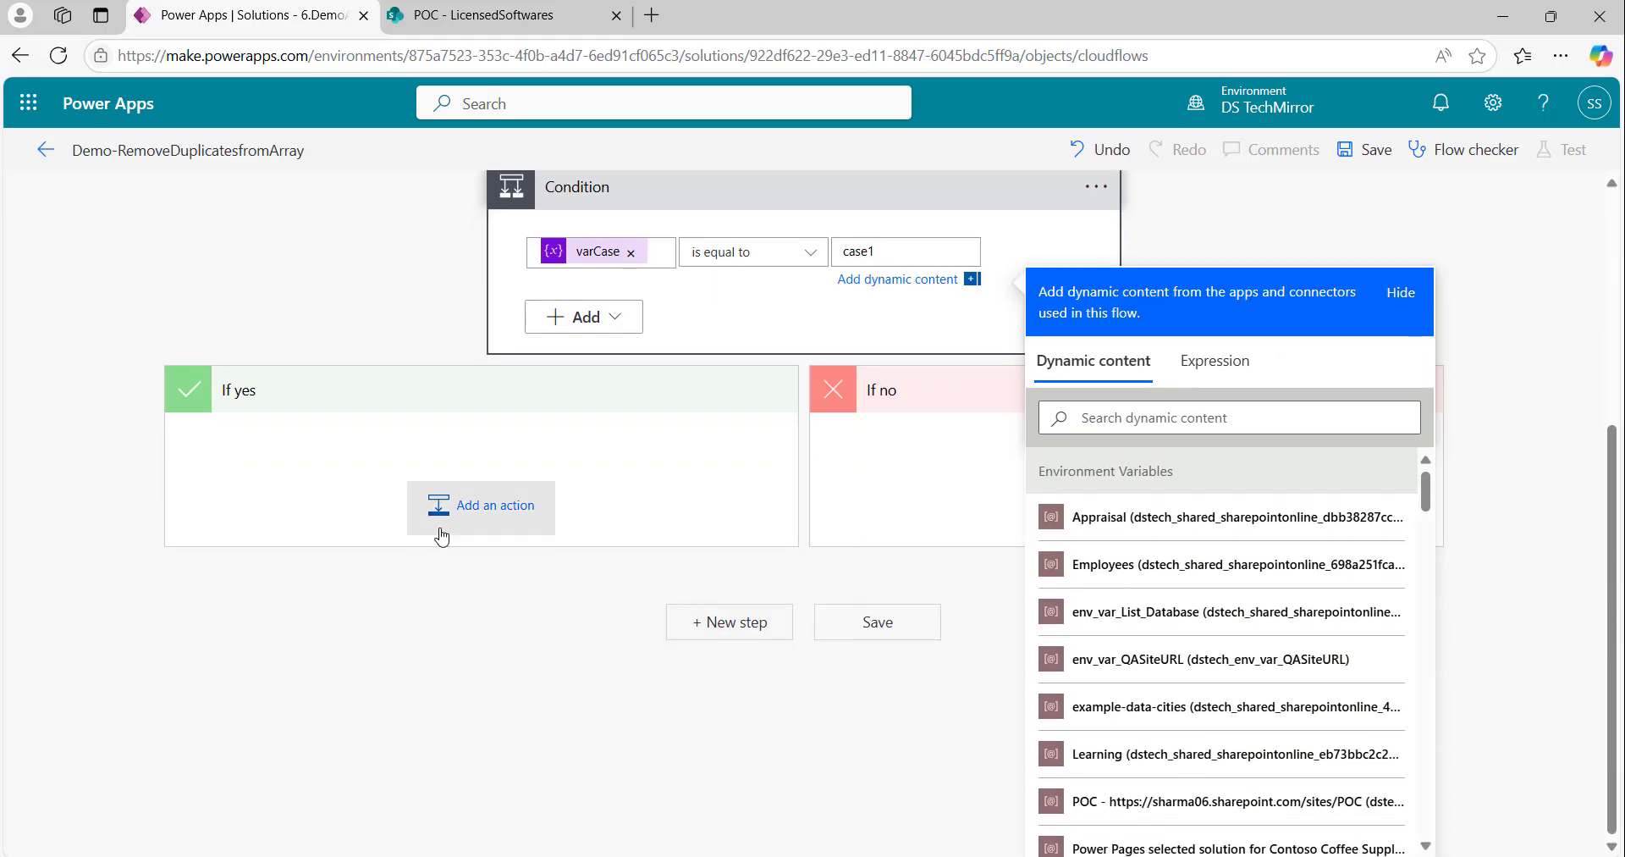
left_click(471, 508)
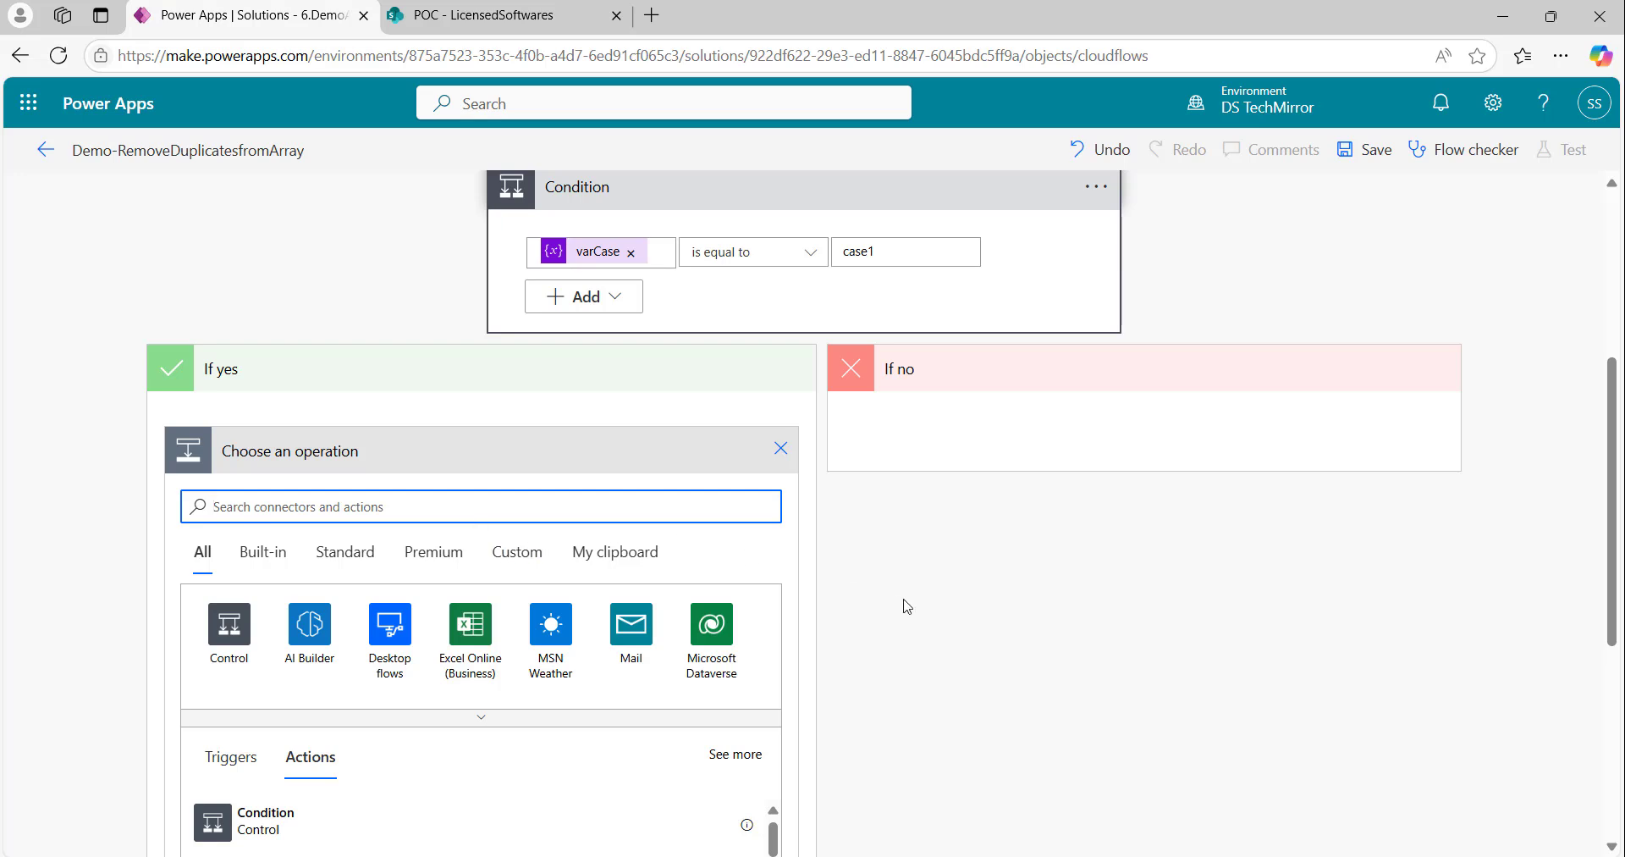
scroll(674, 410, "up", 3)
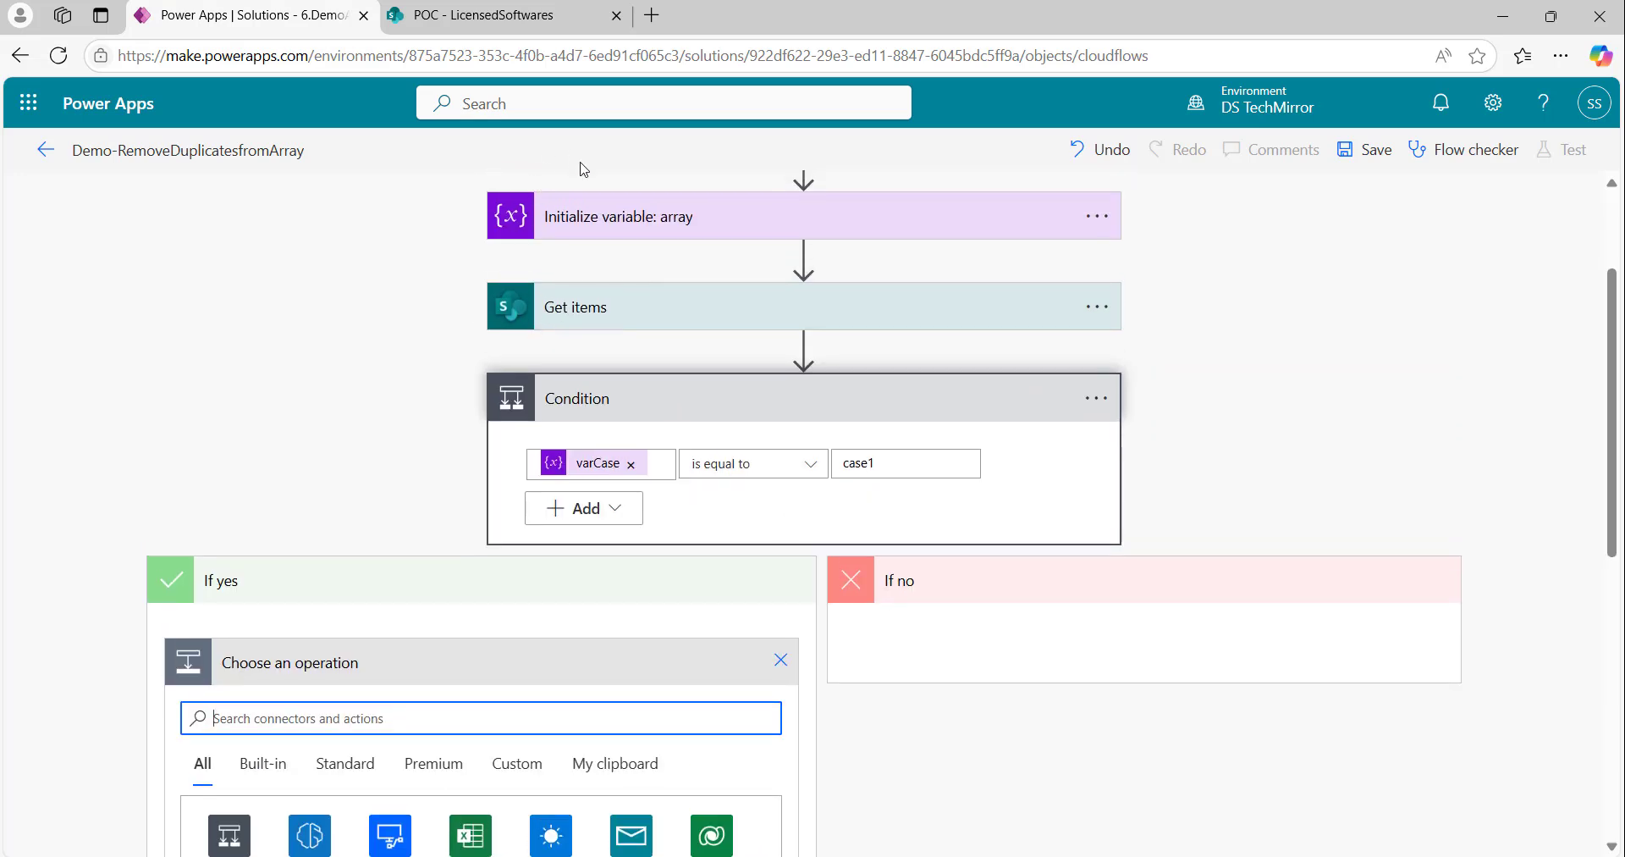
left_click(584, 19)
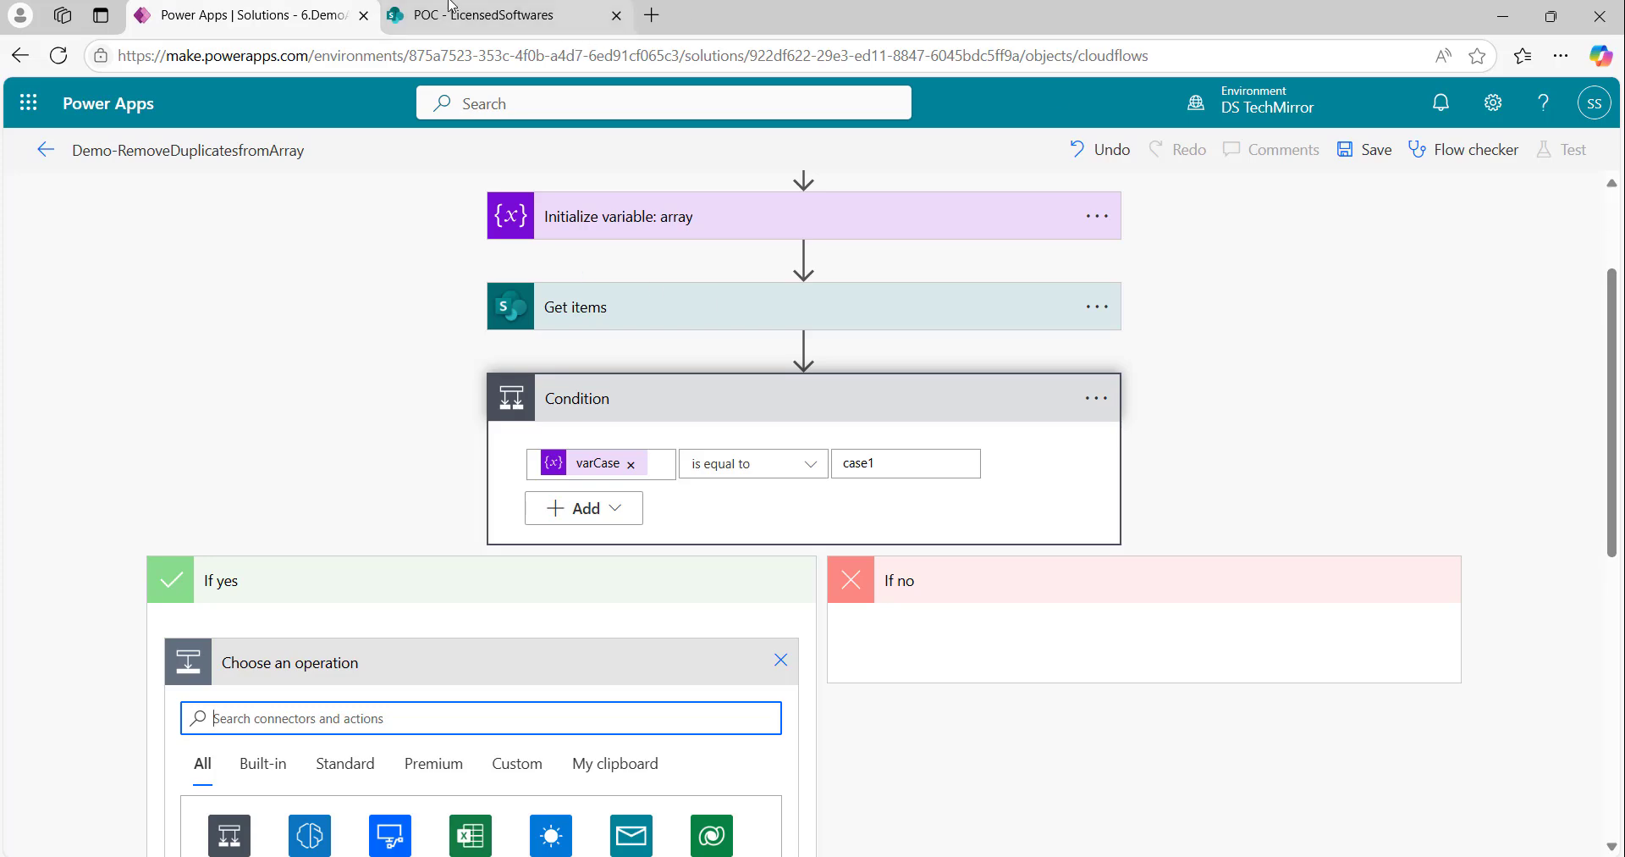
left_click(196, 12)
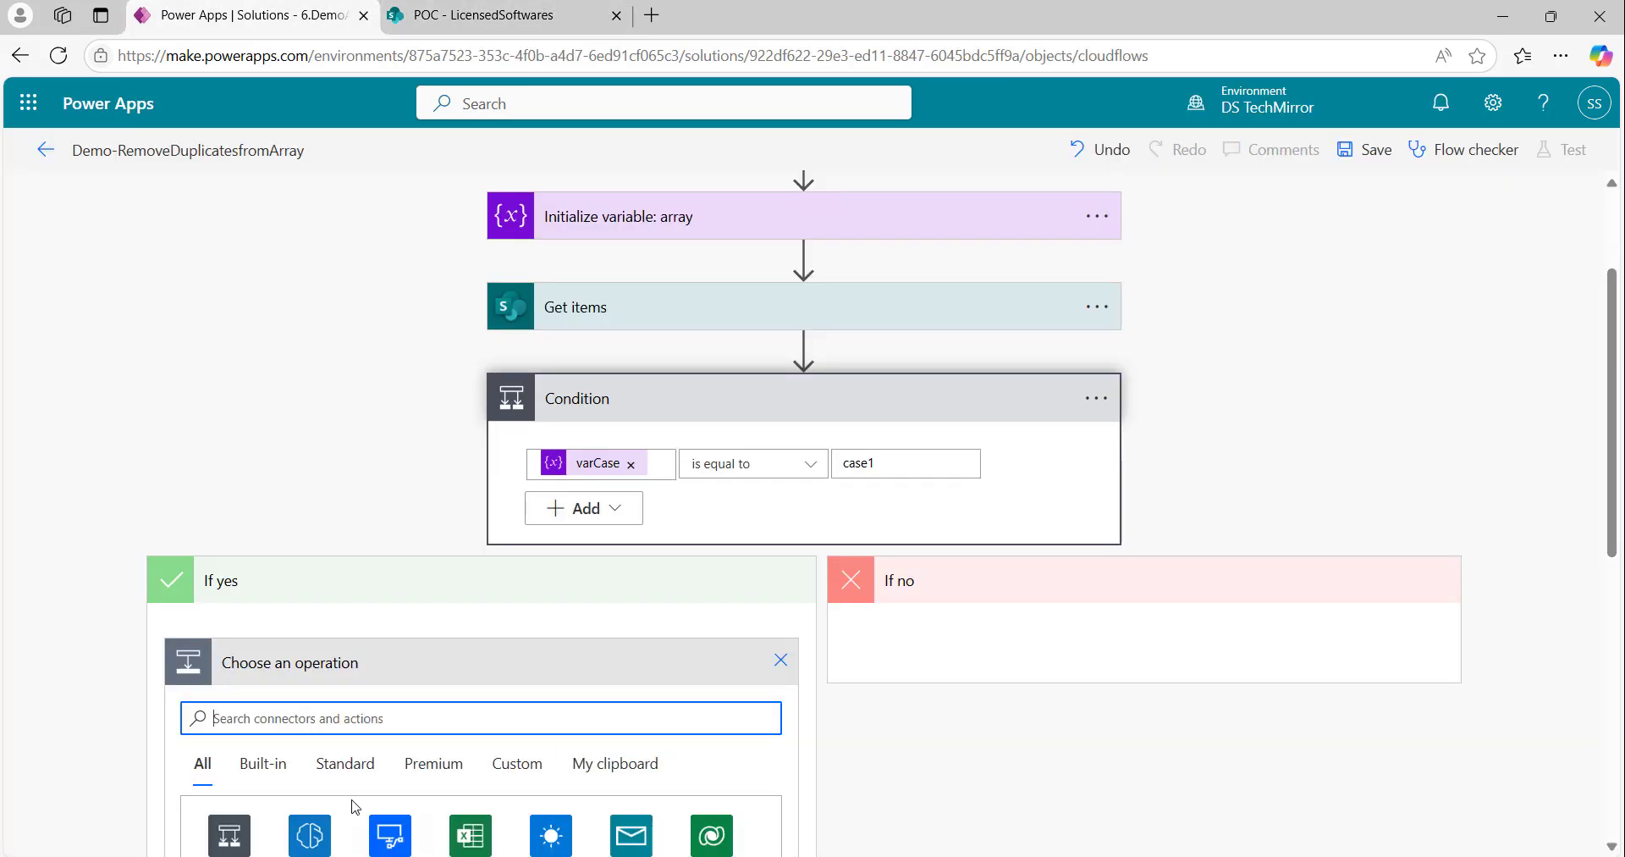
scroll(345, 627, "down", 3)
type("appne")
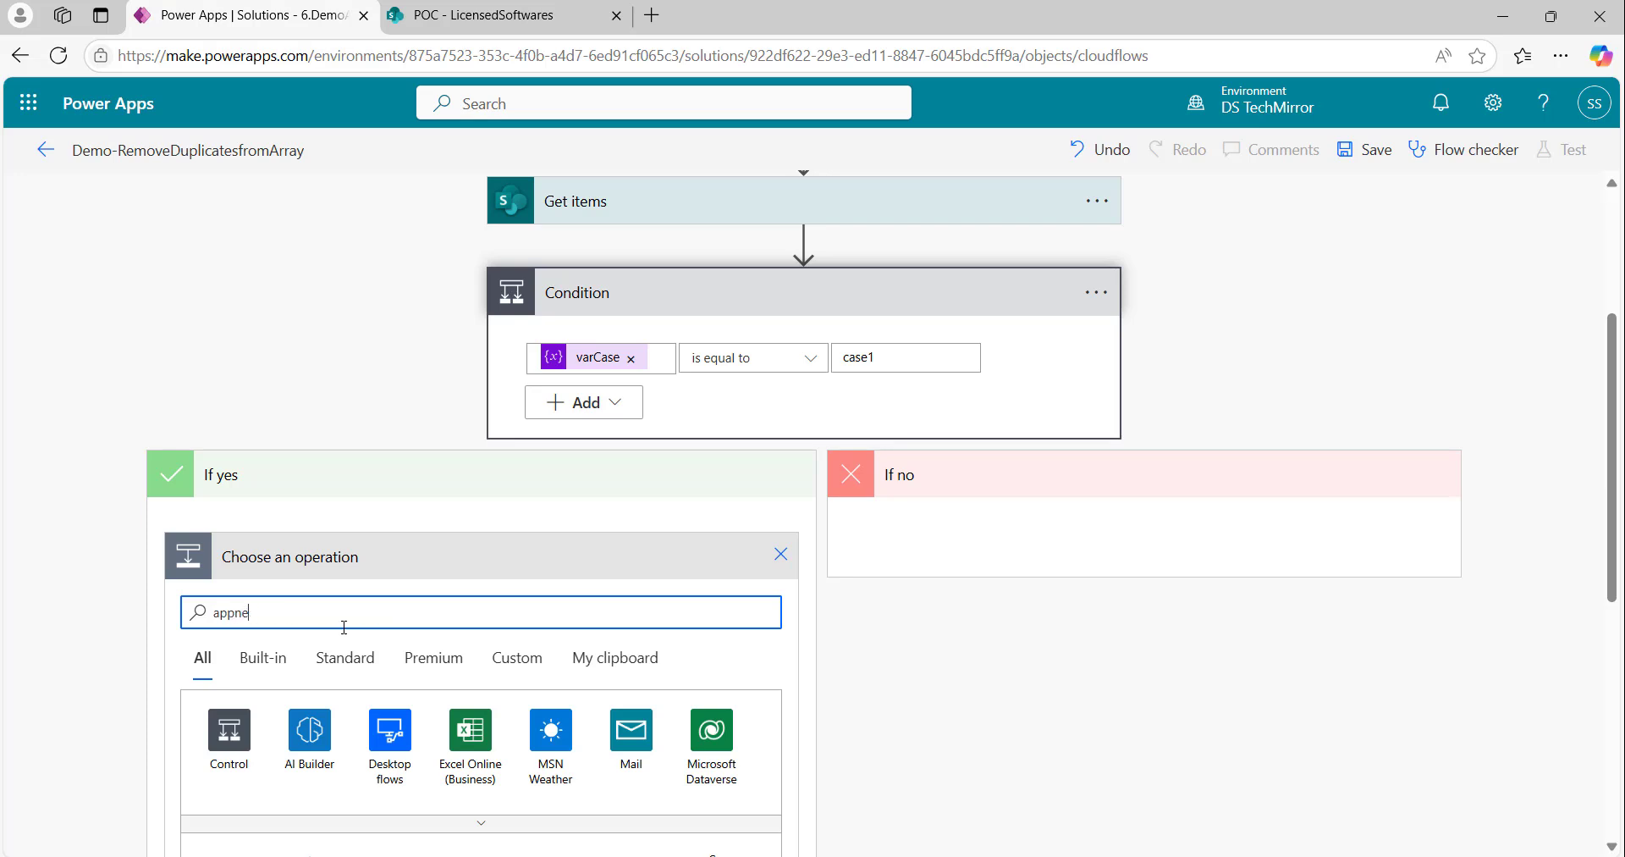
left_click(298, 671)
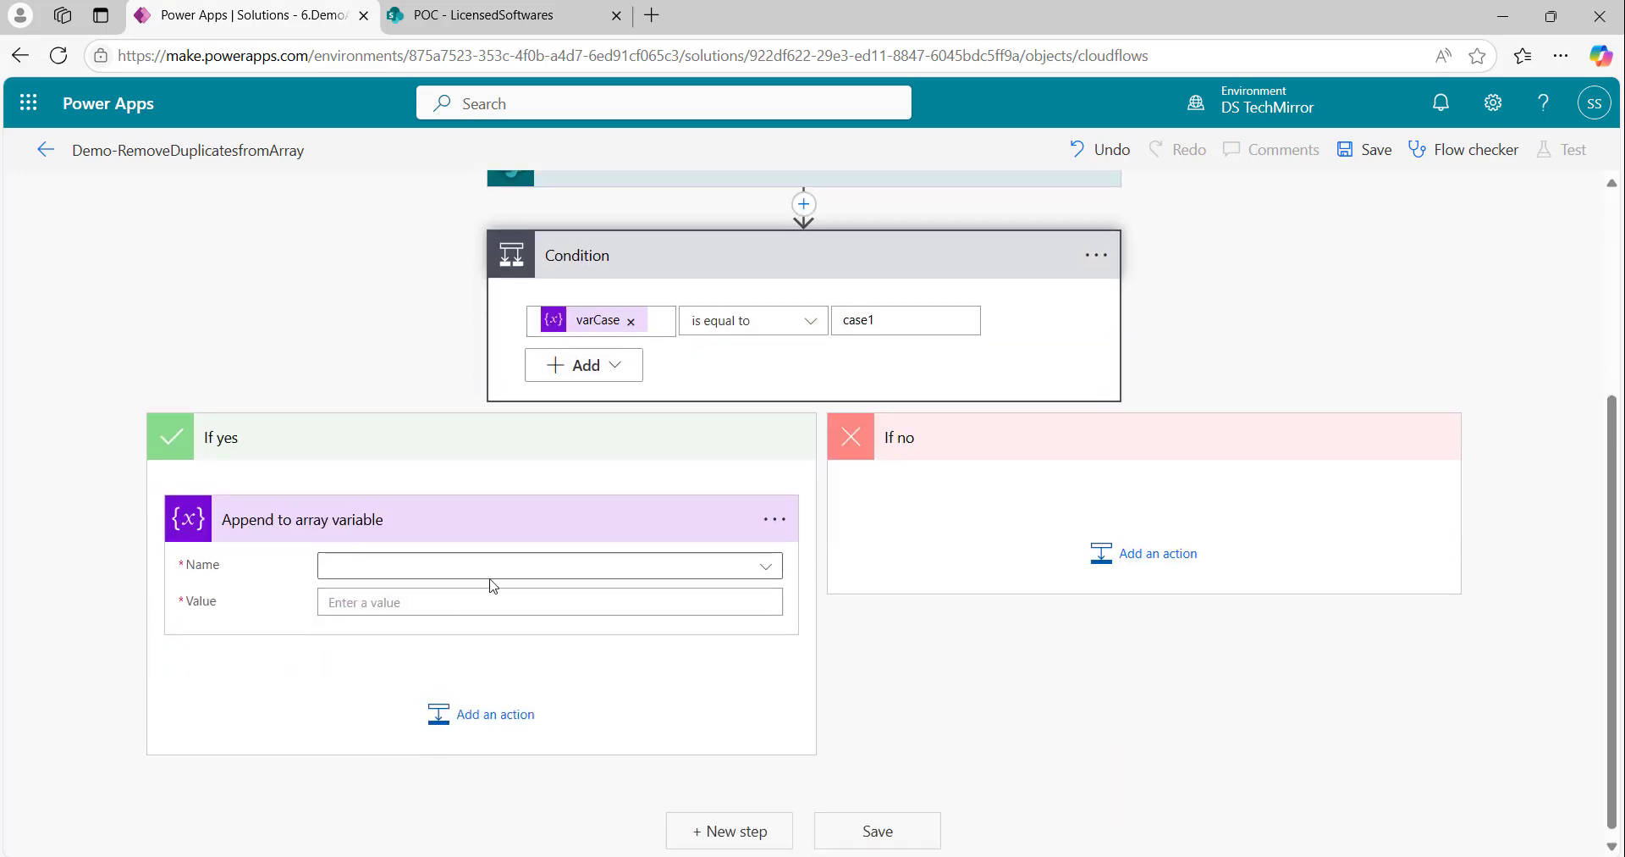
Step: Set the append action to add the ProductManager Email from Get items to varEmailList
left_click(504, 568)
left_click(390, 642)
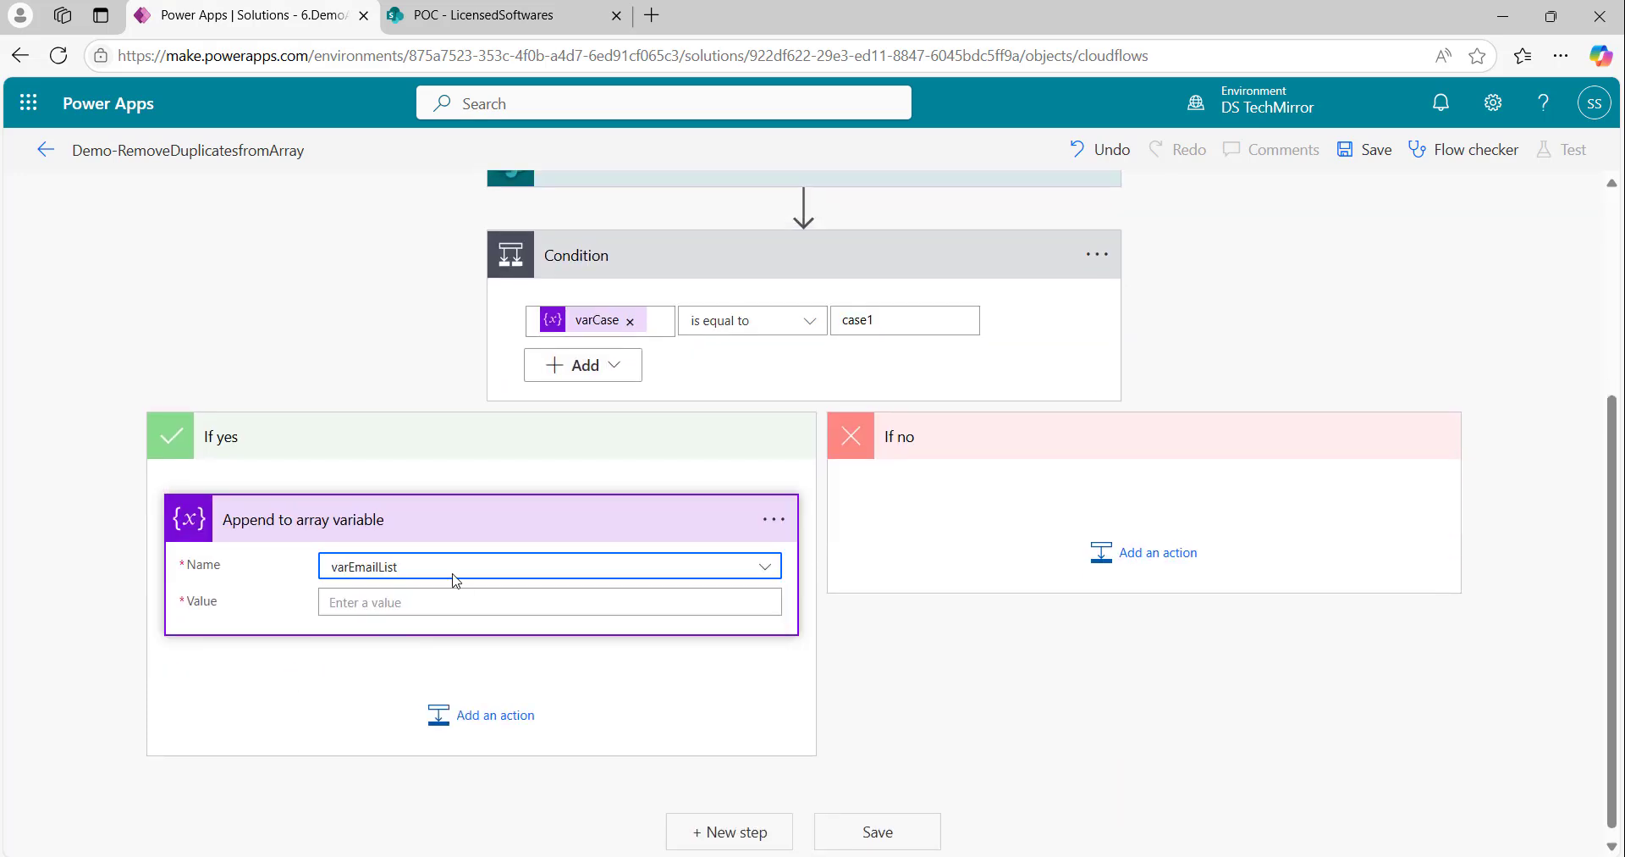
left_click(427, 604)
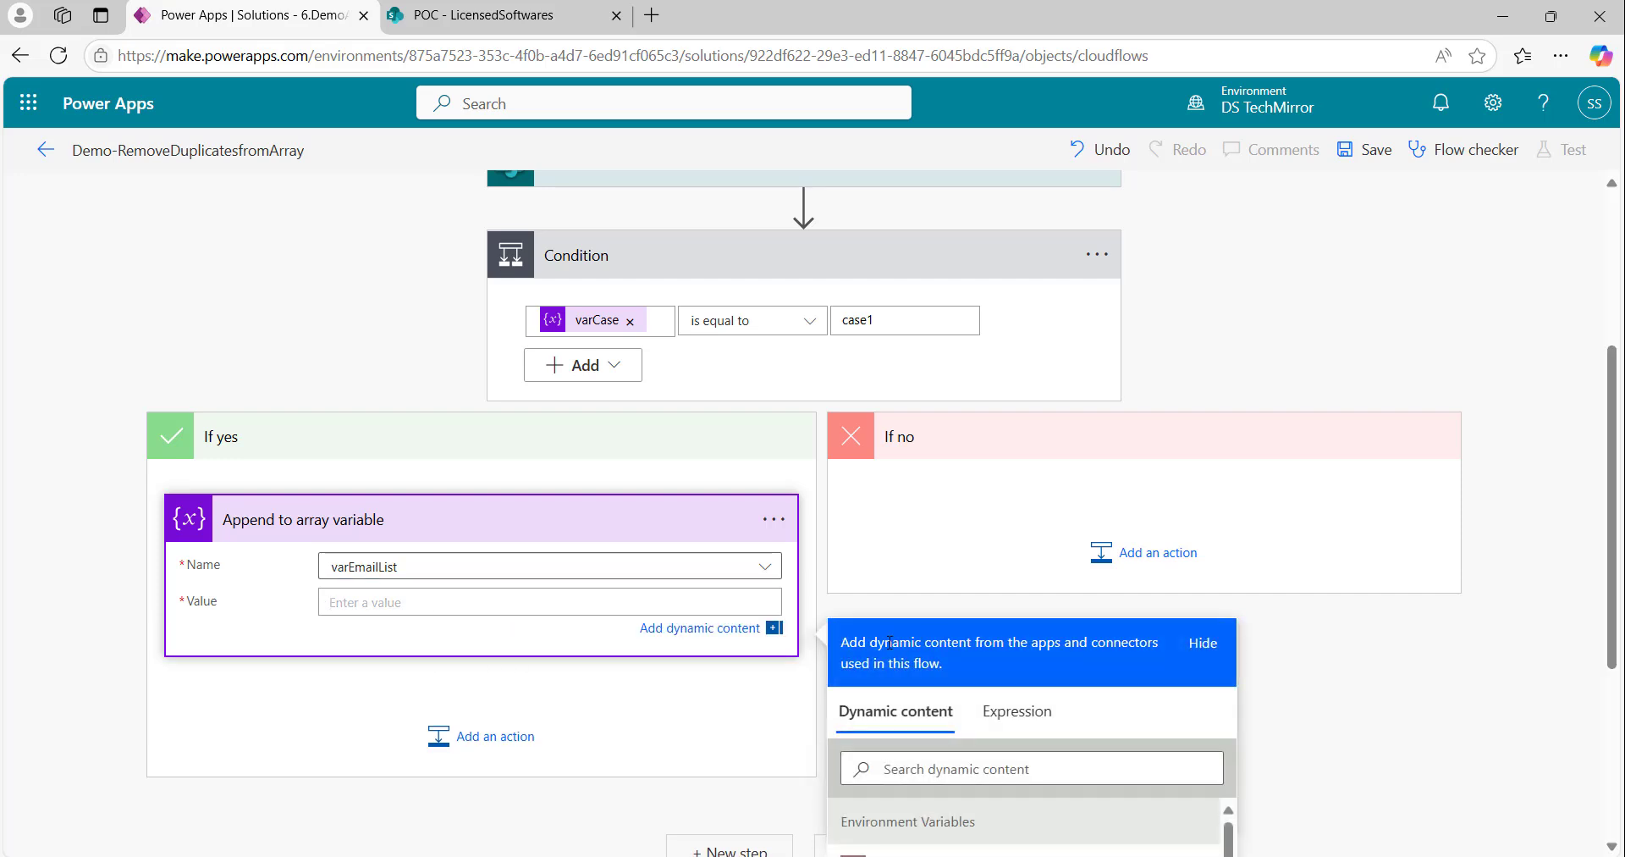
scroll(1236, 713, "down", 3)
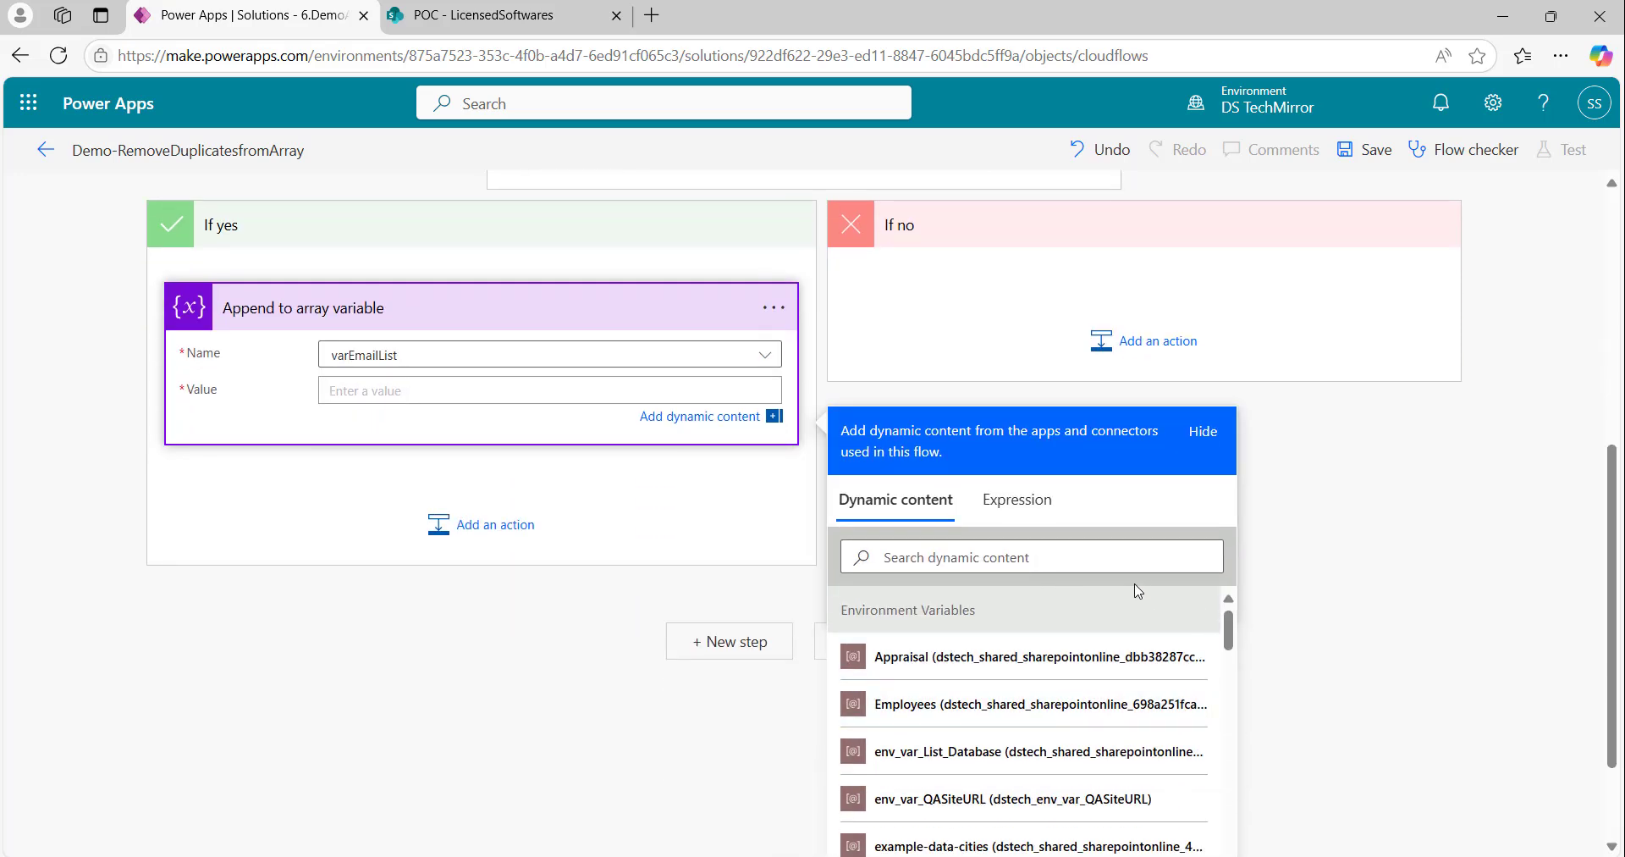
scroll(1316, 580, "down", 2)
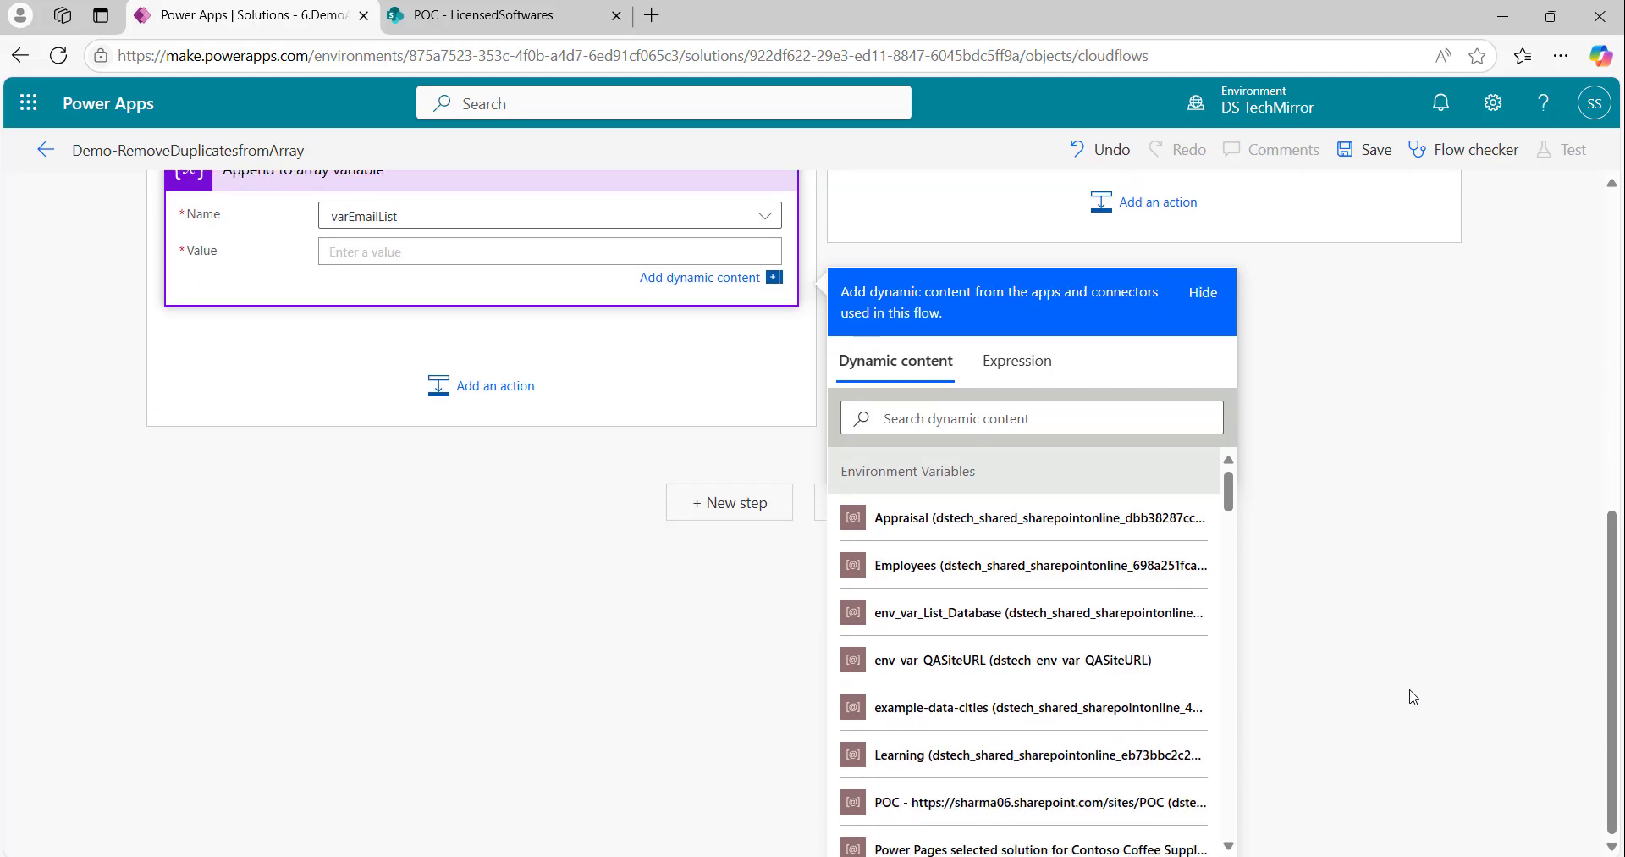
left_click_drag(1238, 488, 1246, 602)
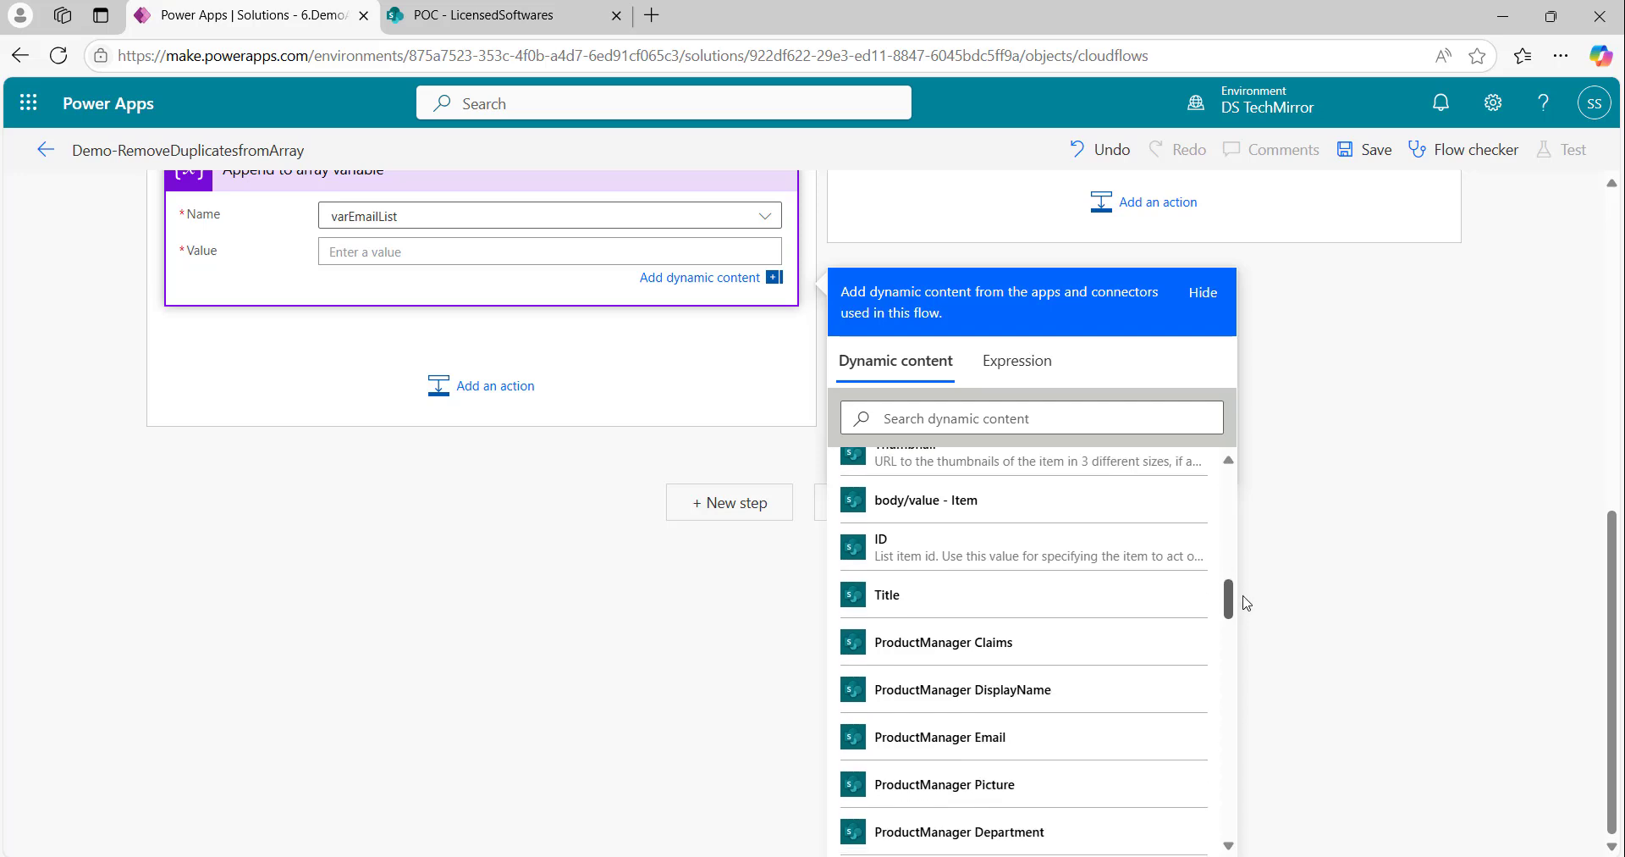
left_click(1019, 729)
left_click(580, 180)
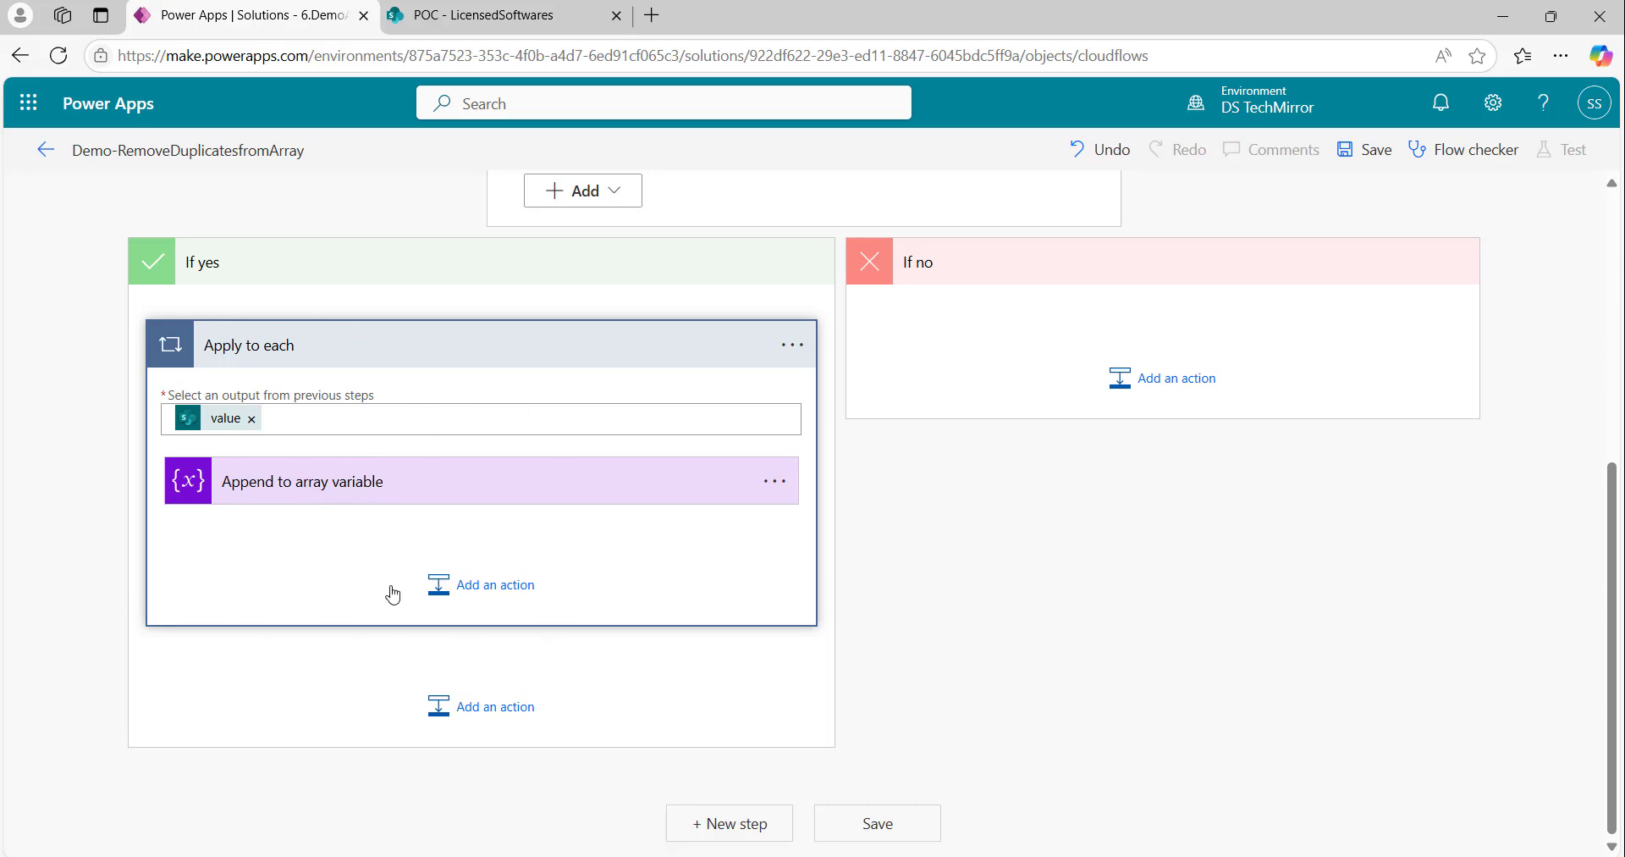
Step: Add a Compose action after Apply to each in the If yes branch, with varEmailList as its input
left_click(479, 714)
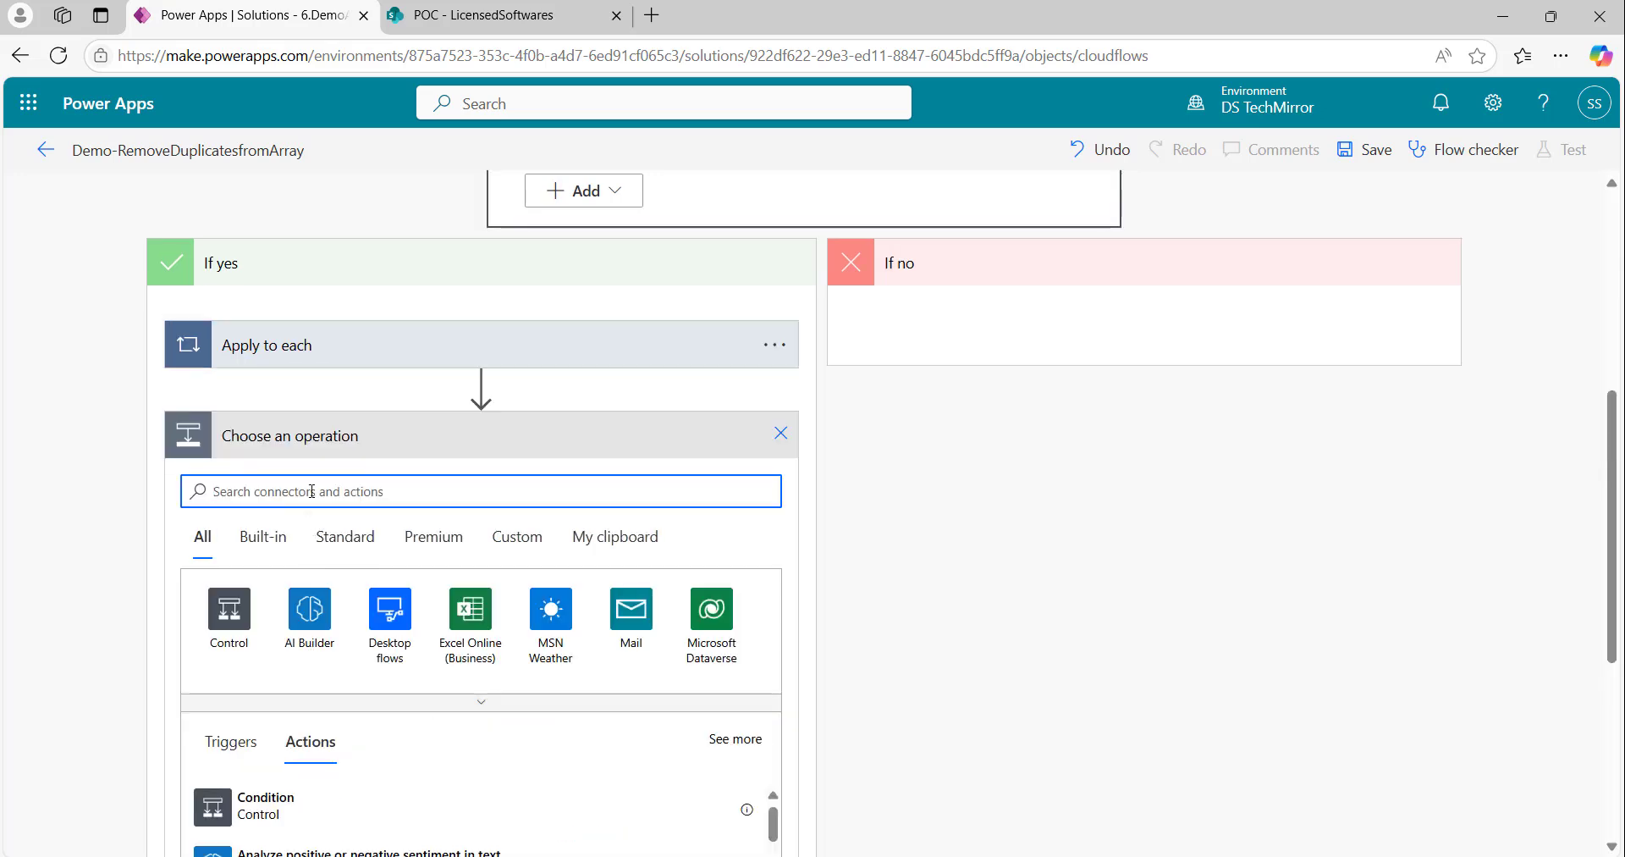
type("compose")
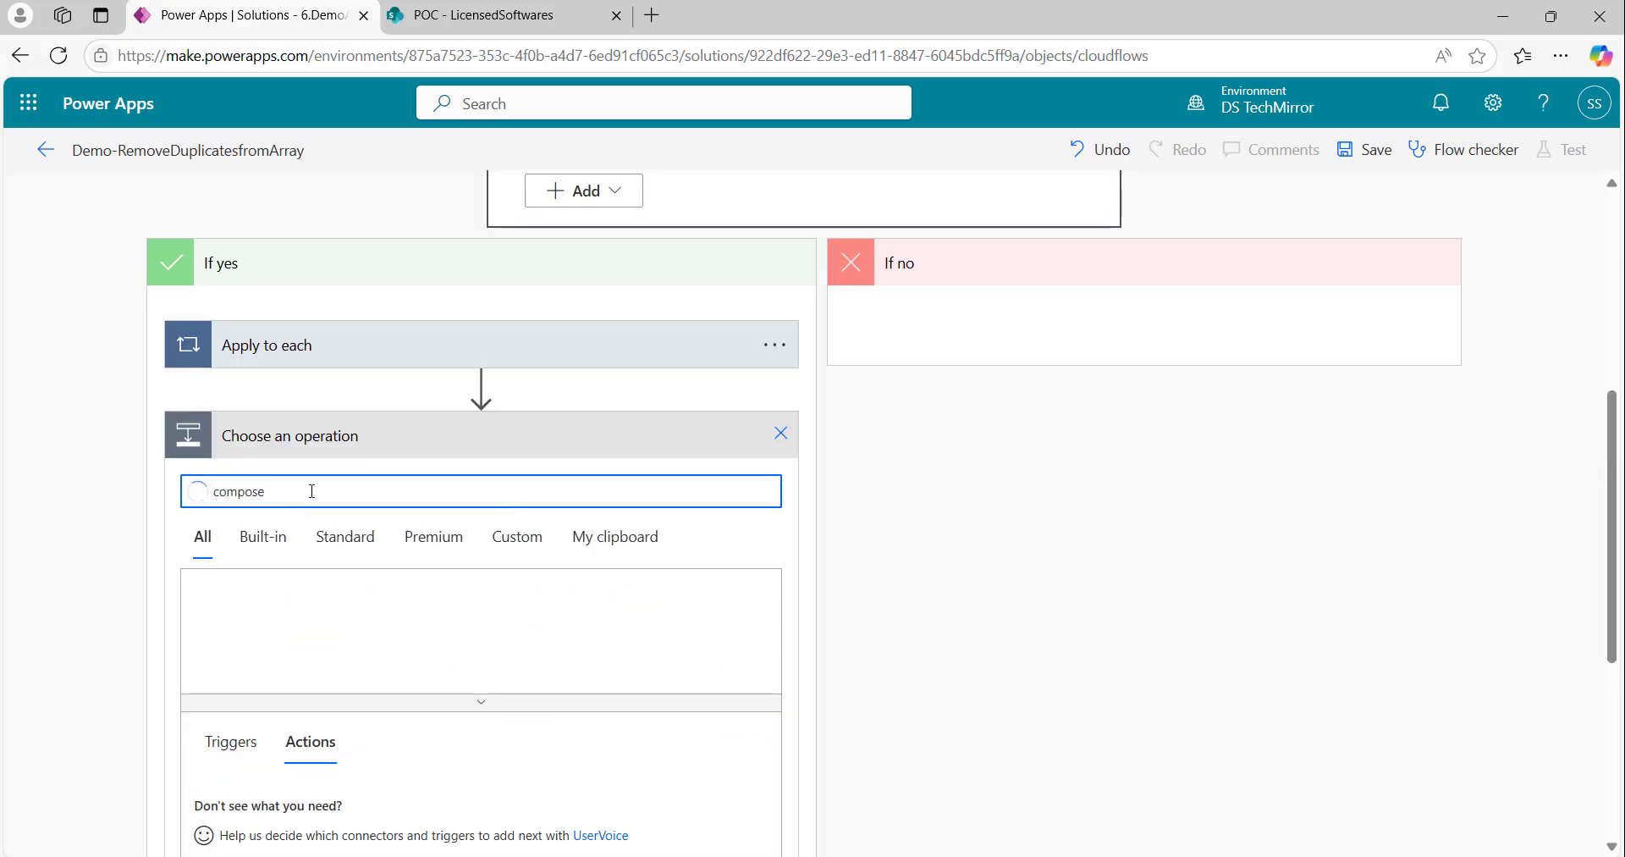
scroll(279, 643, "down", 1)
left_click(266, 696)
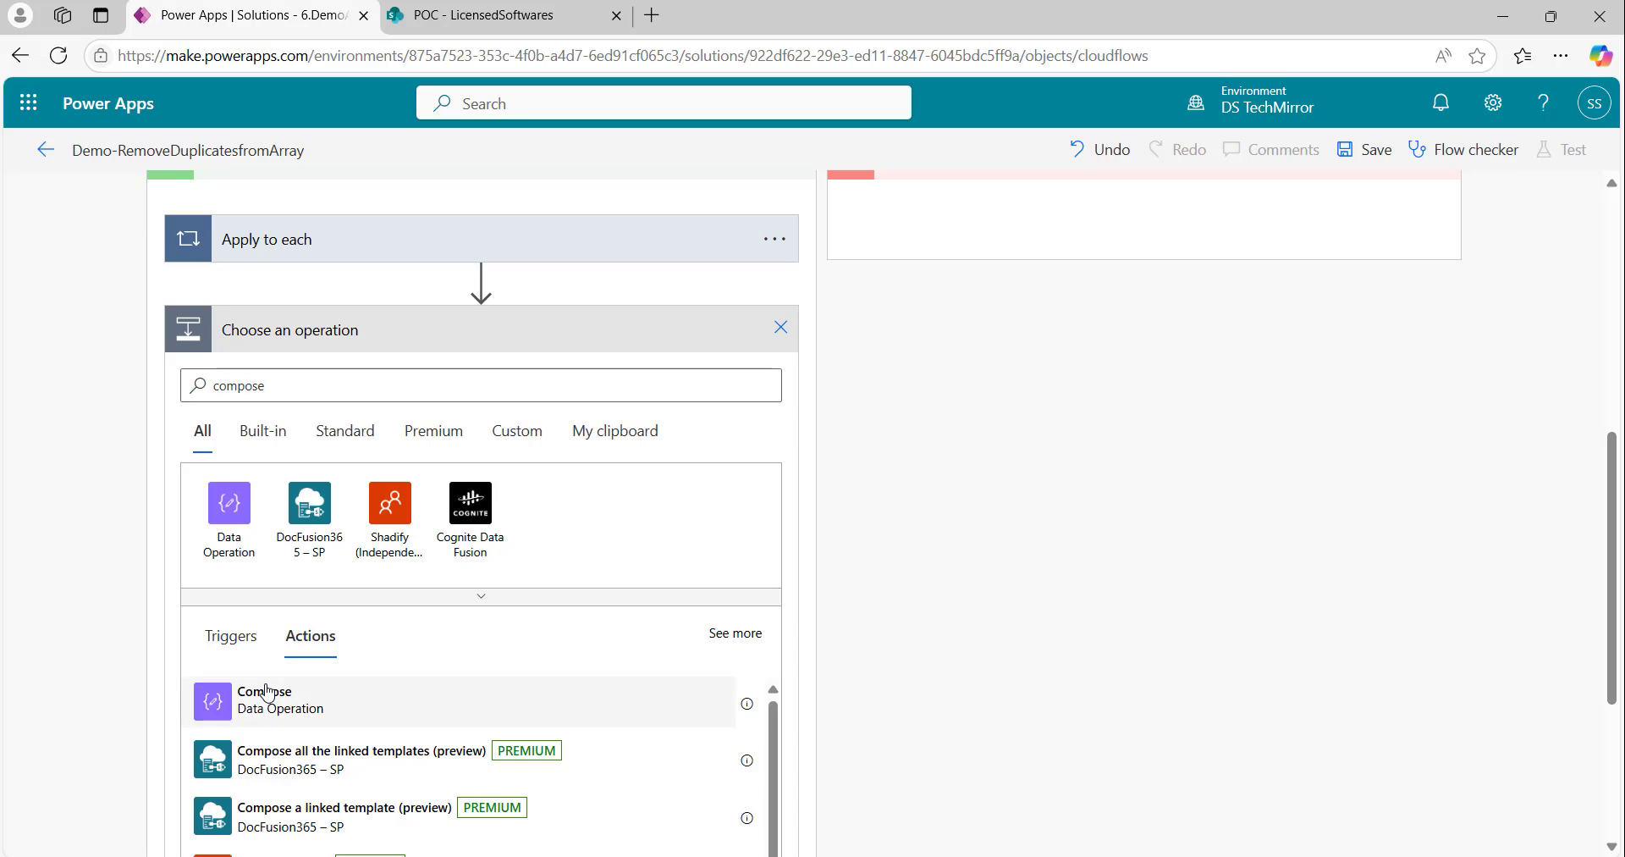
left_click(409, 594)
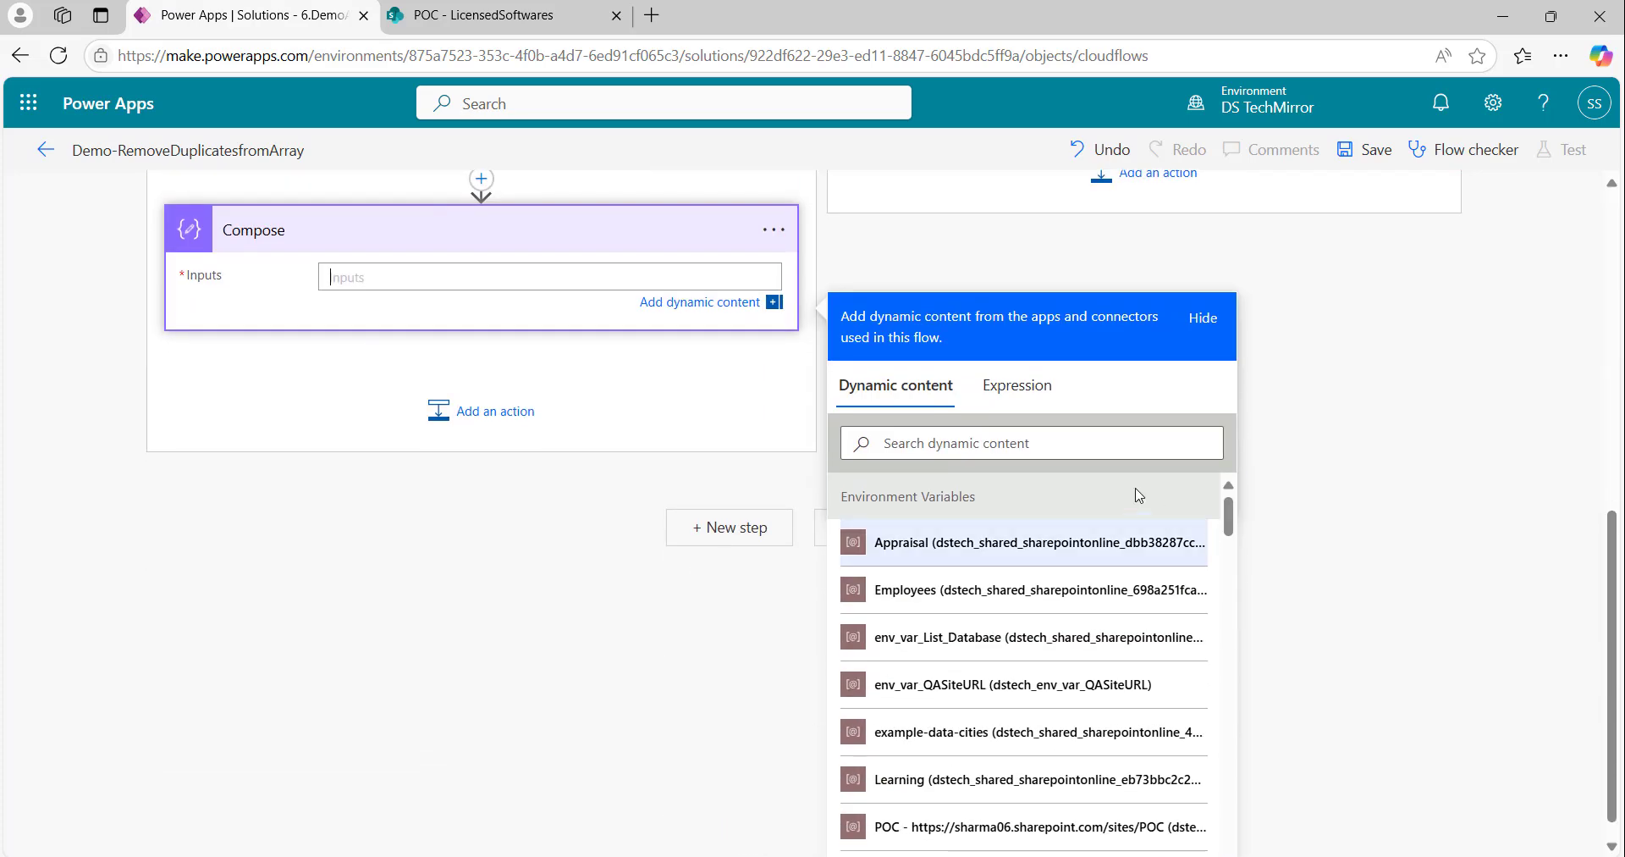
left_click_drag(1229, 517, 1251, 568)
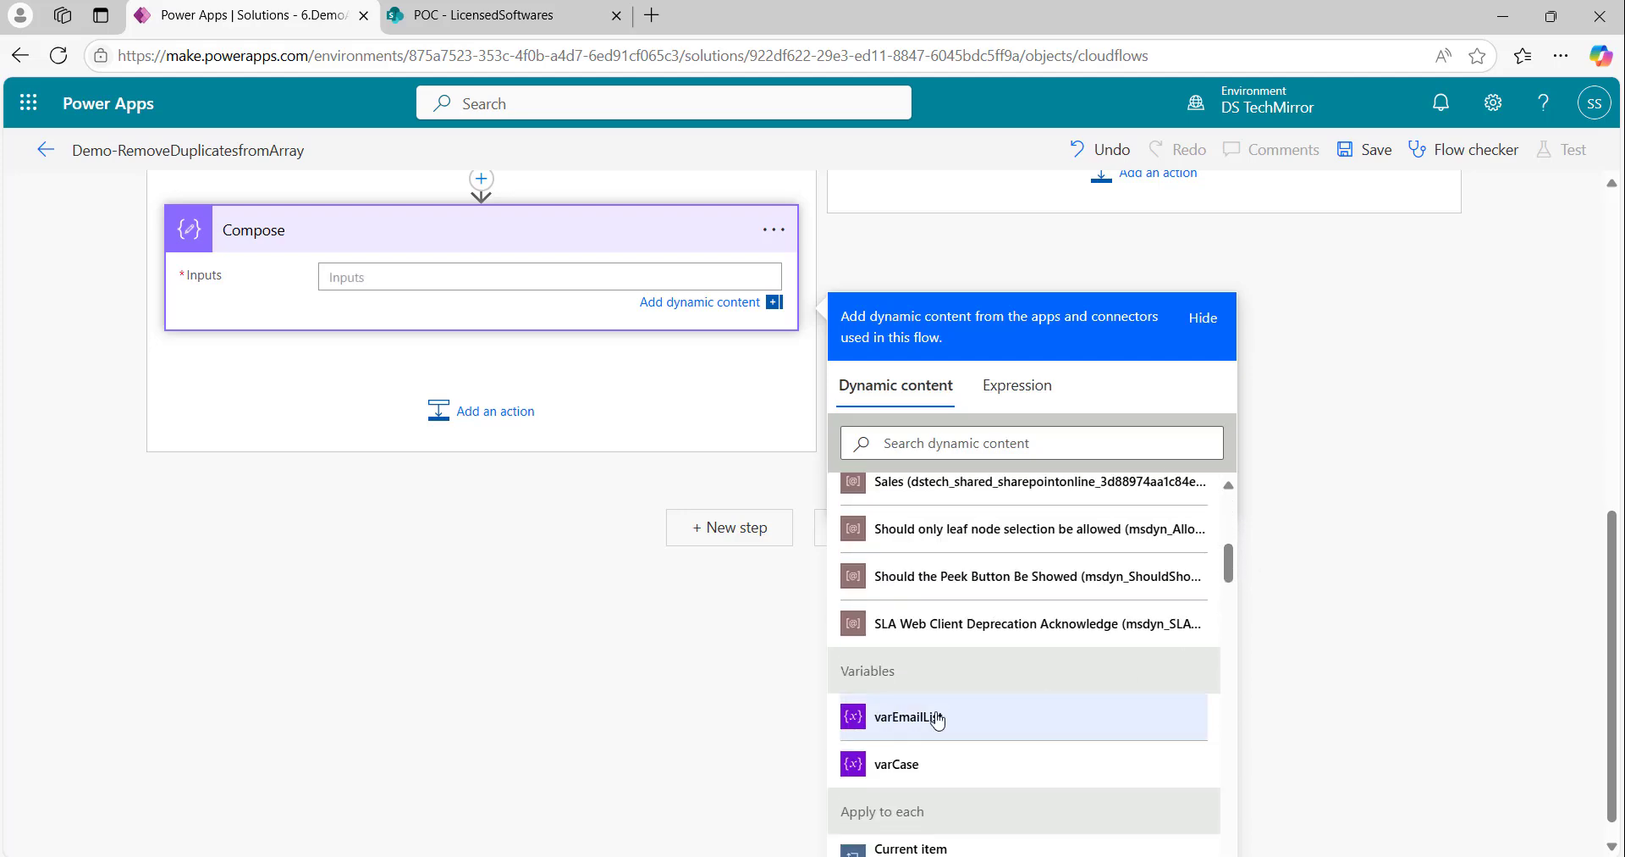
left_click(908, 716)
Step: Save the flow and run it with a manual test
left_click(1373, 147)
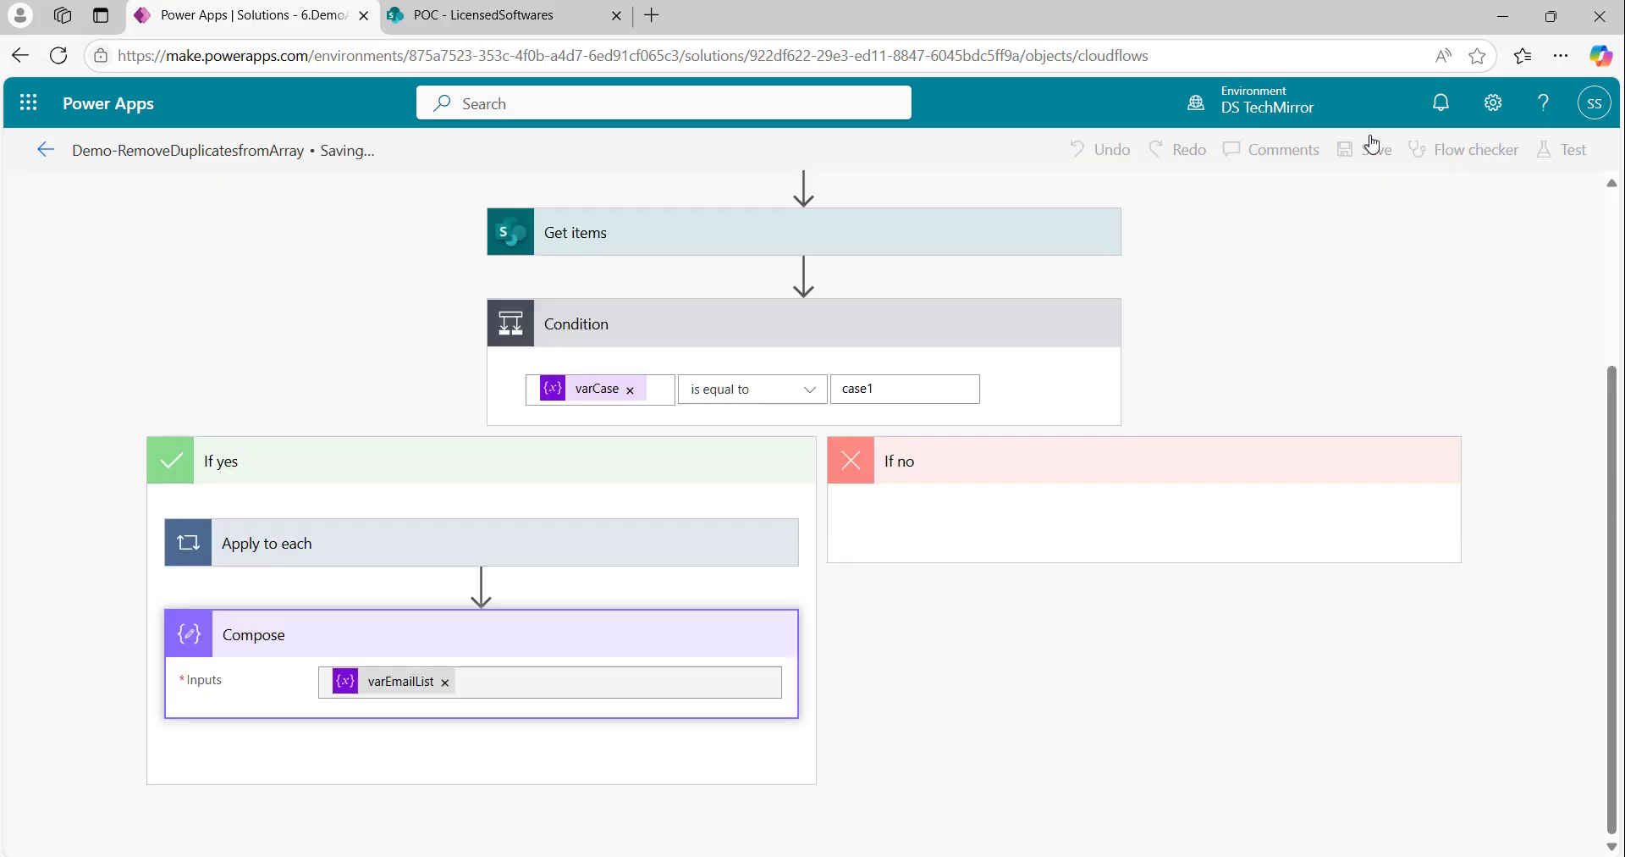
left_click(1563, 150)
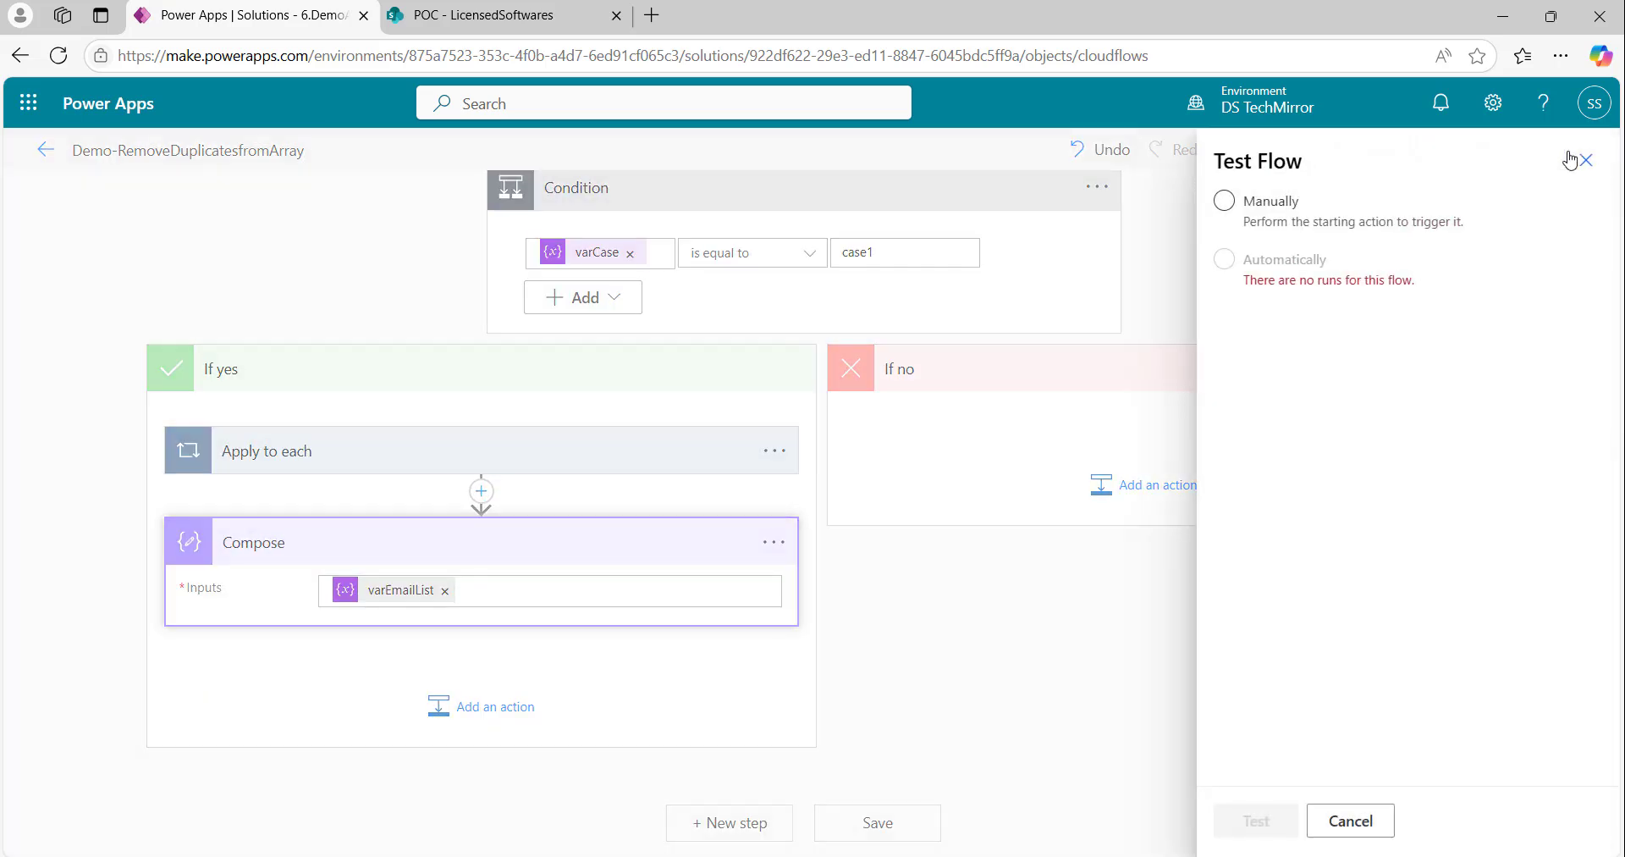
left_click(1269, 203)
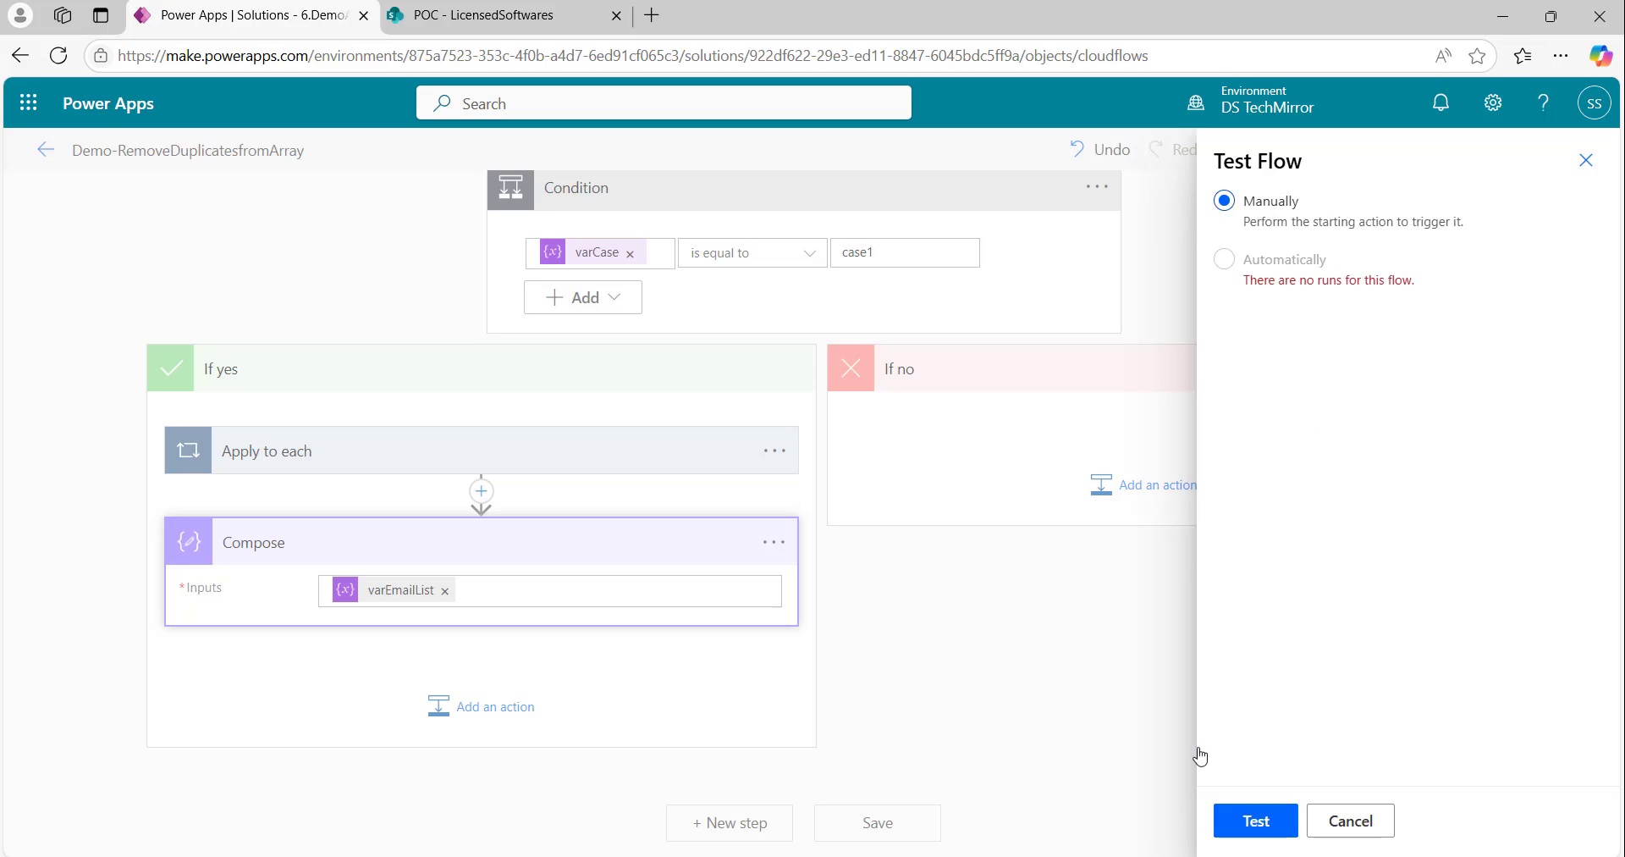
left_click(1256, 820)
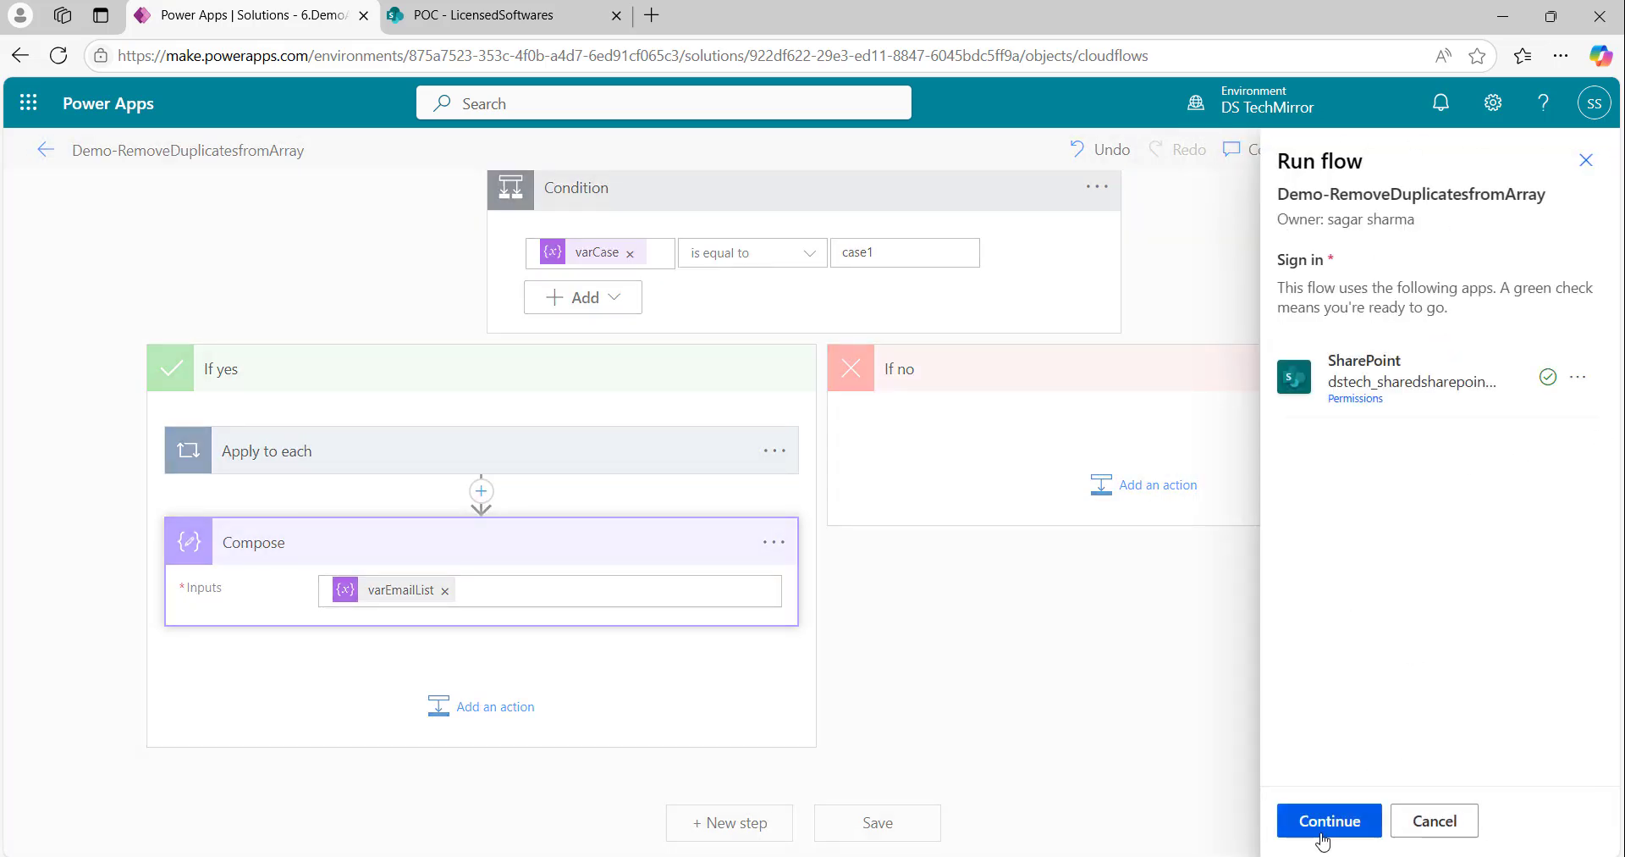
left_click(1326, 830)
left_click(1324, 834)
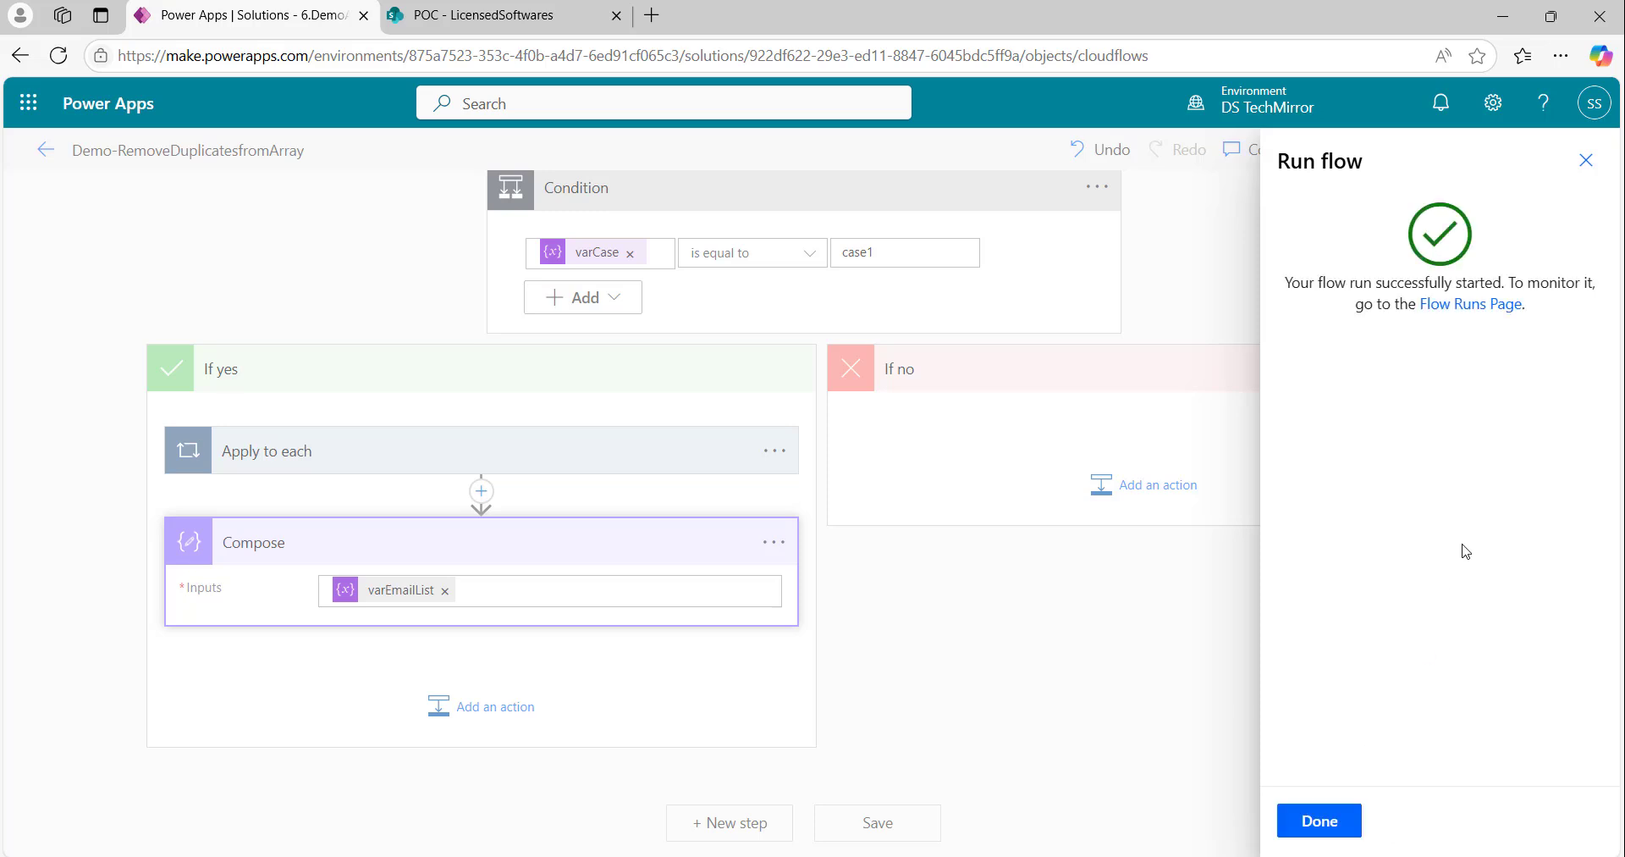
left_click(1325, 830)
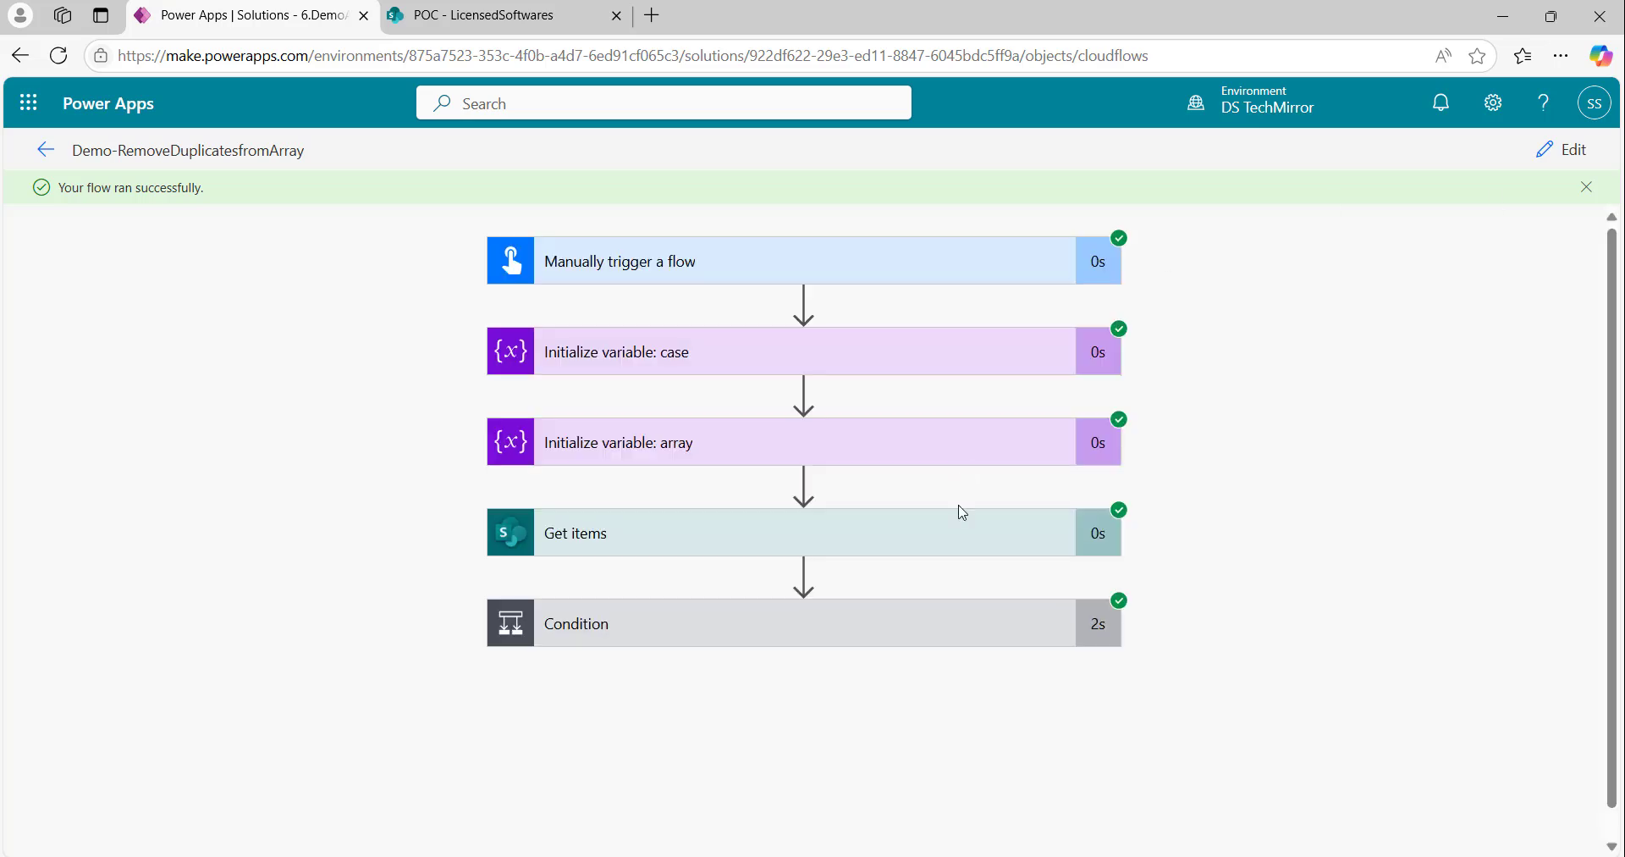
Step: Examine the test run's Get items and Condition results and the email array in the Compose output
left_click(684, 524)
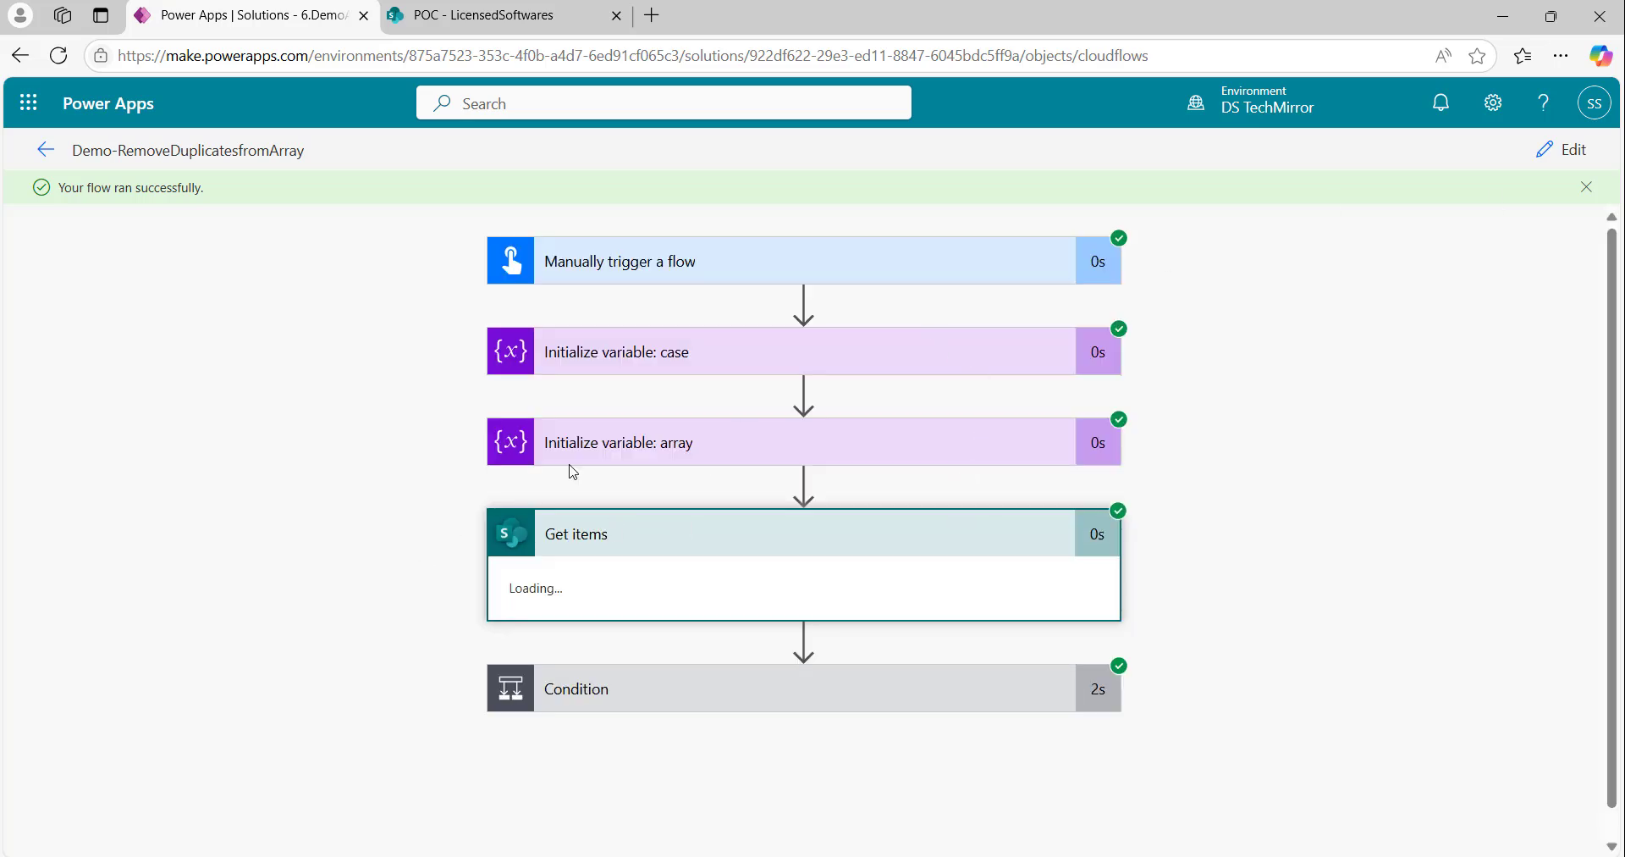
scroll(352, 421, "down", 5)
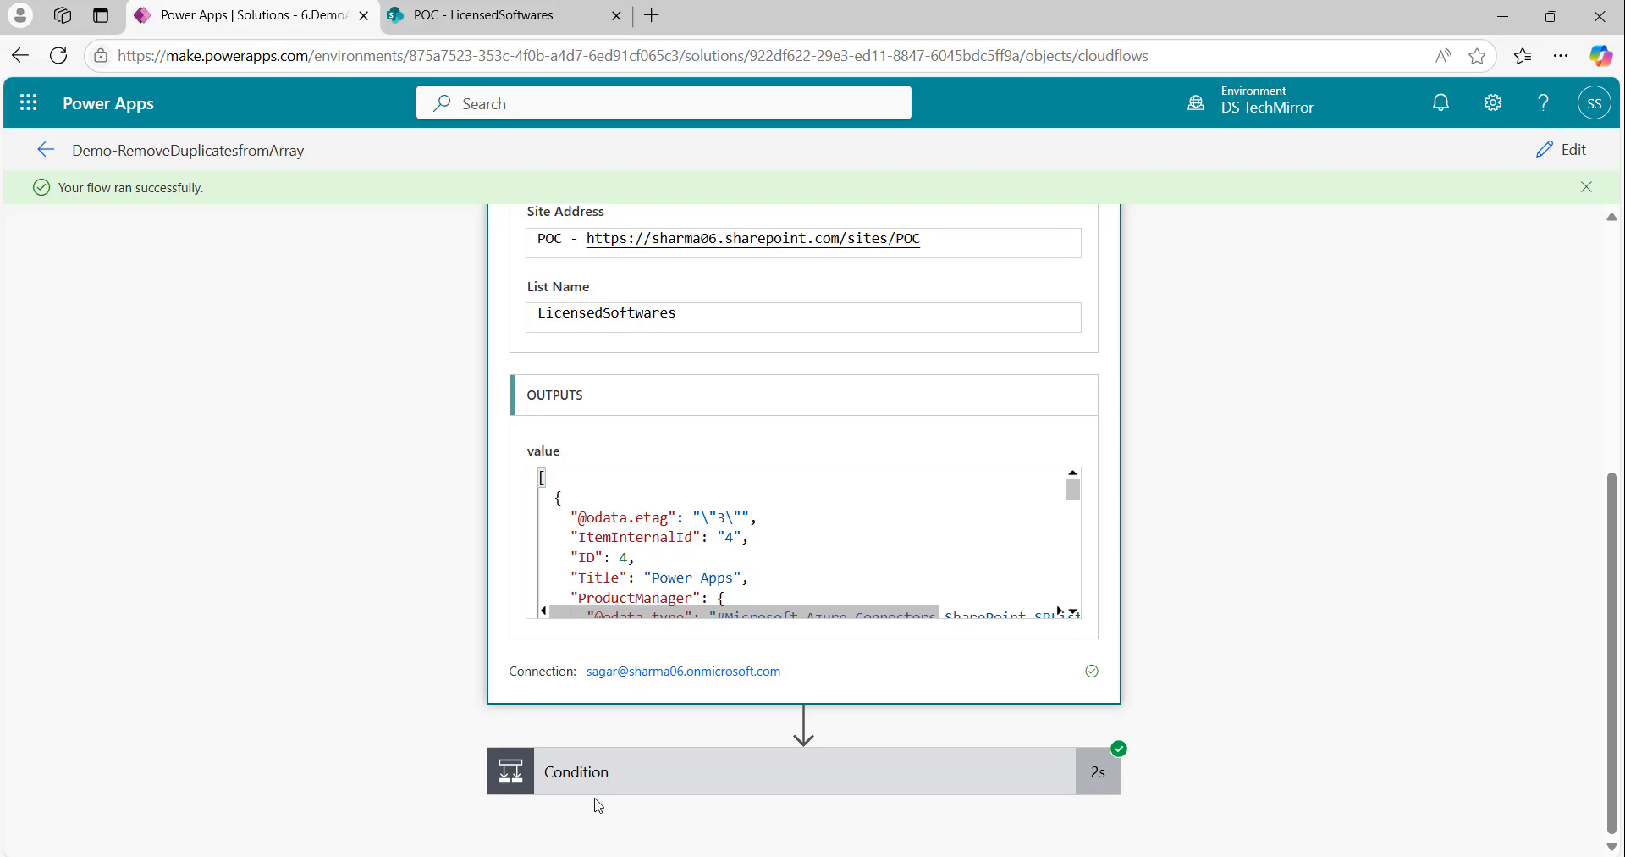
scroll(166, 522, "down", 5)
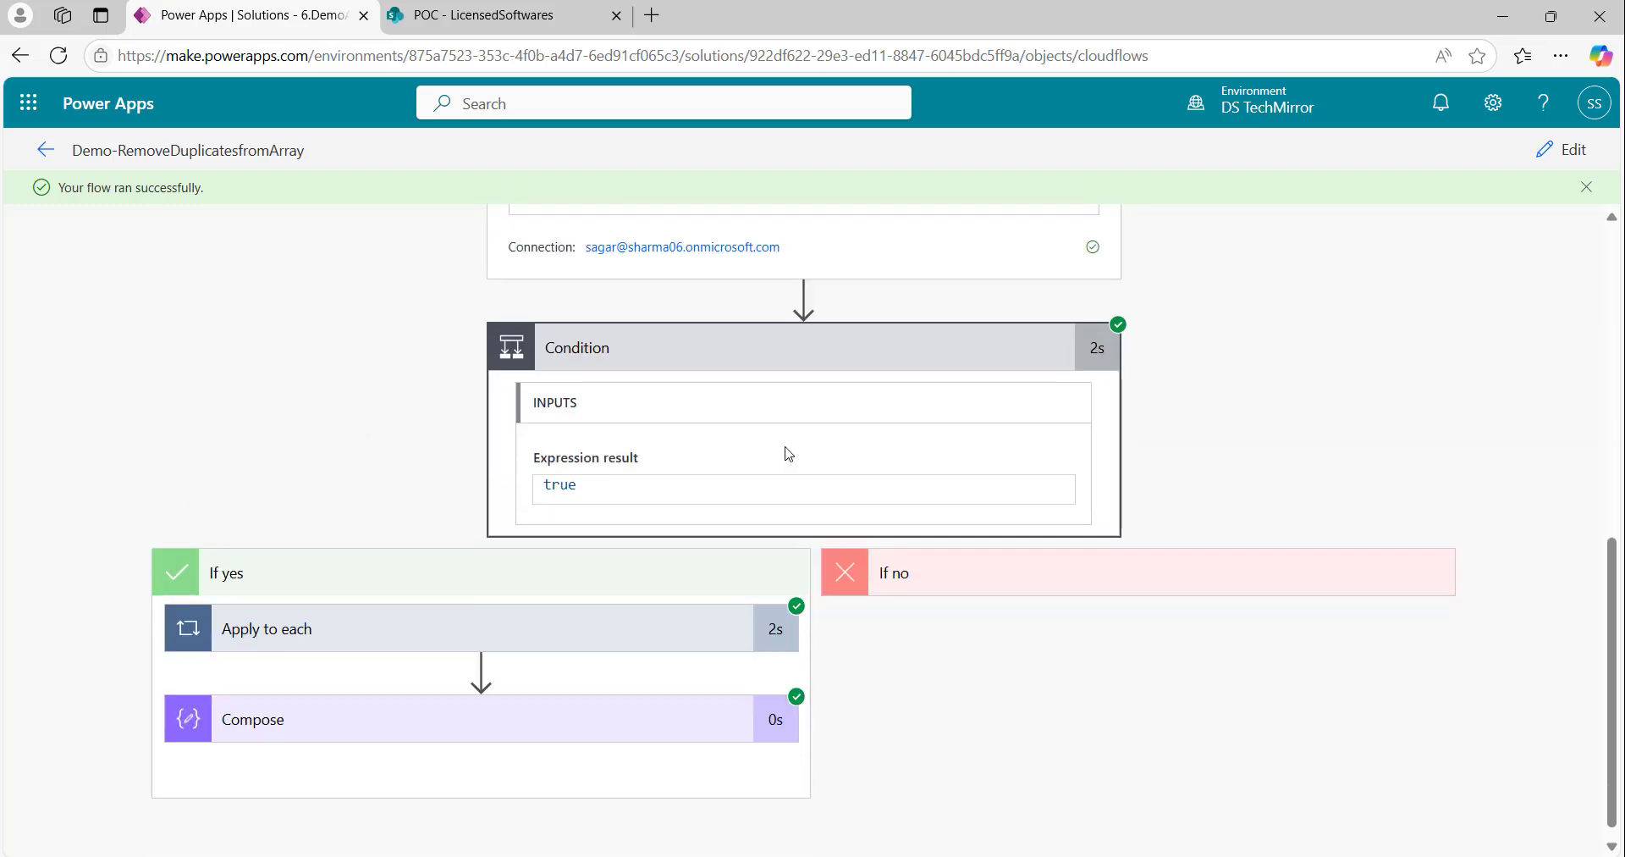
left_click(373, 706)
scroll(1279, 557, "down", 5)
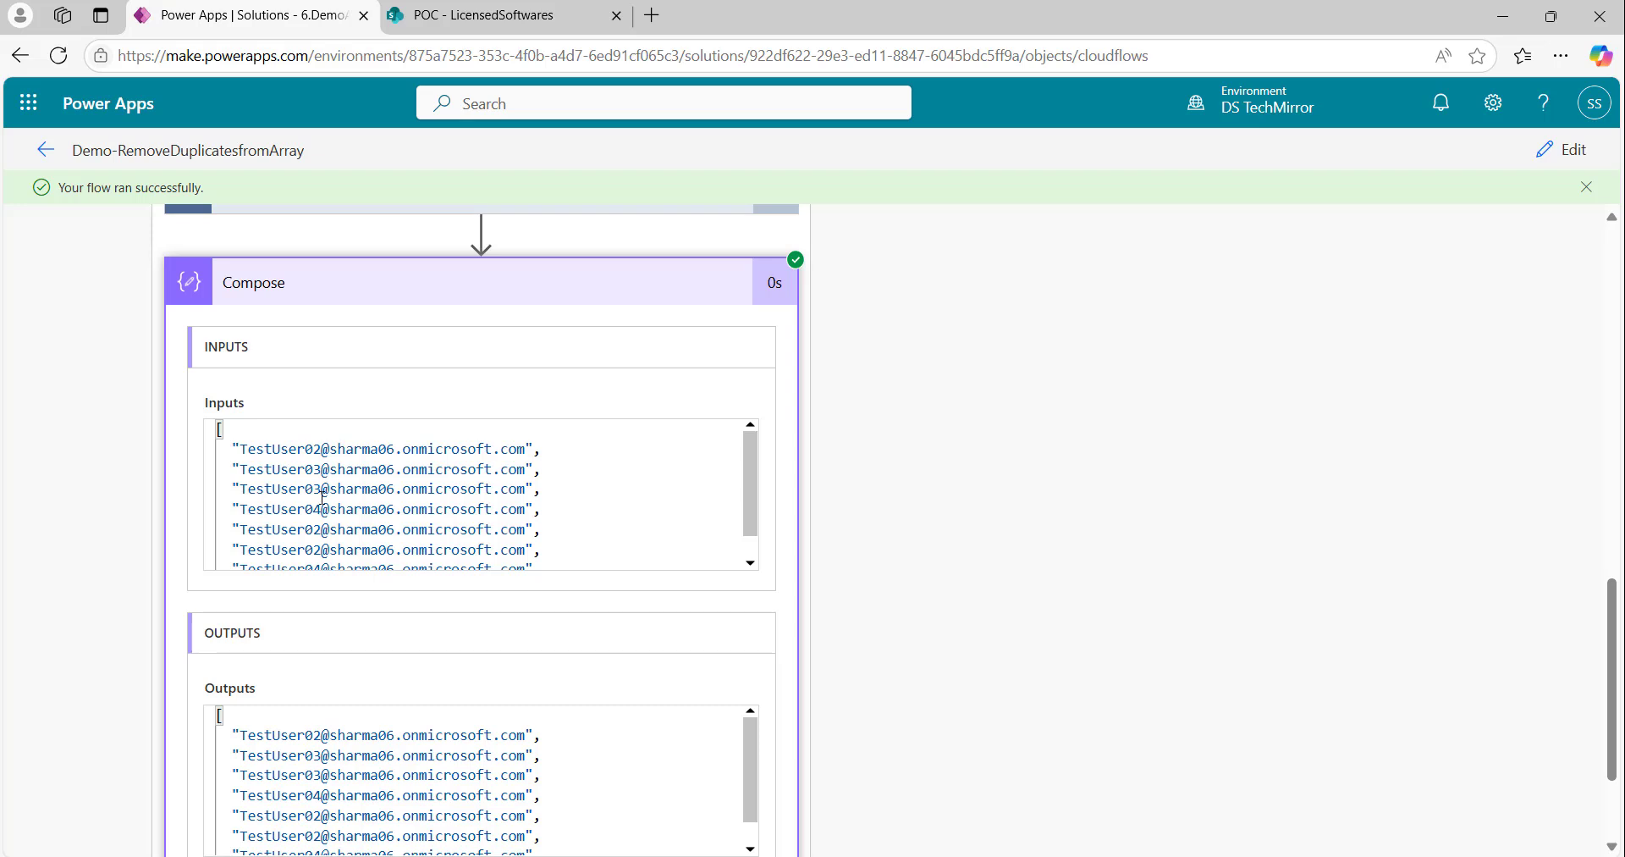
scroll(584, 735, "down", 2)
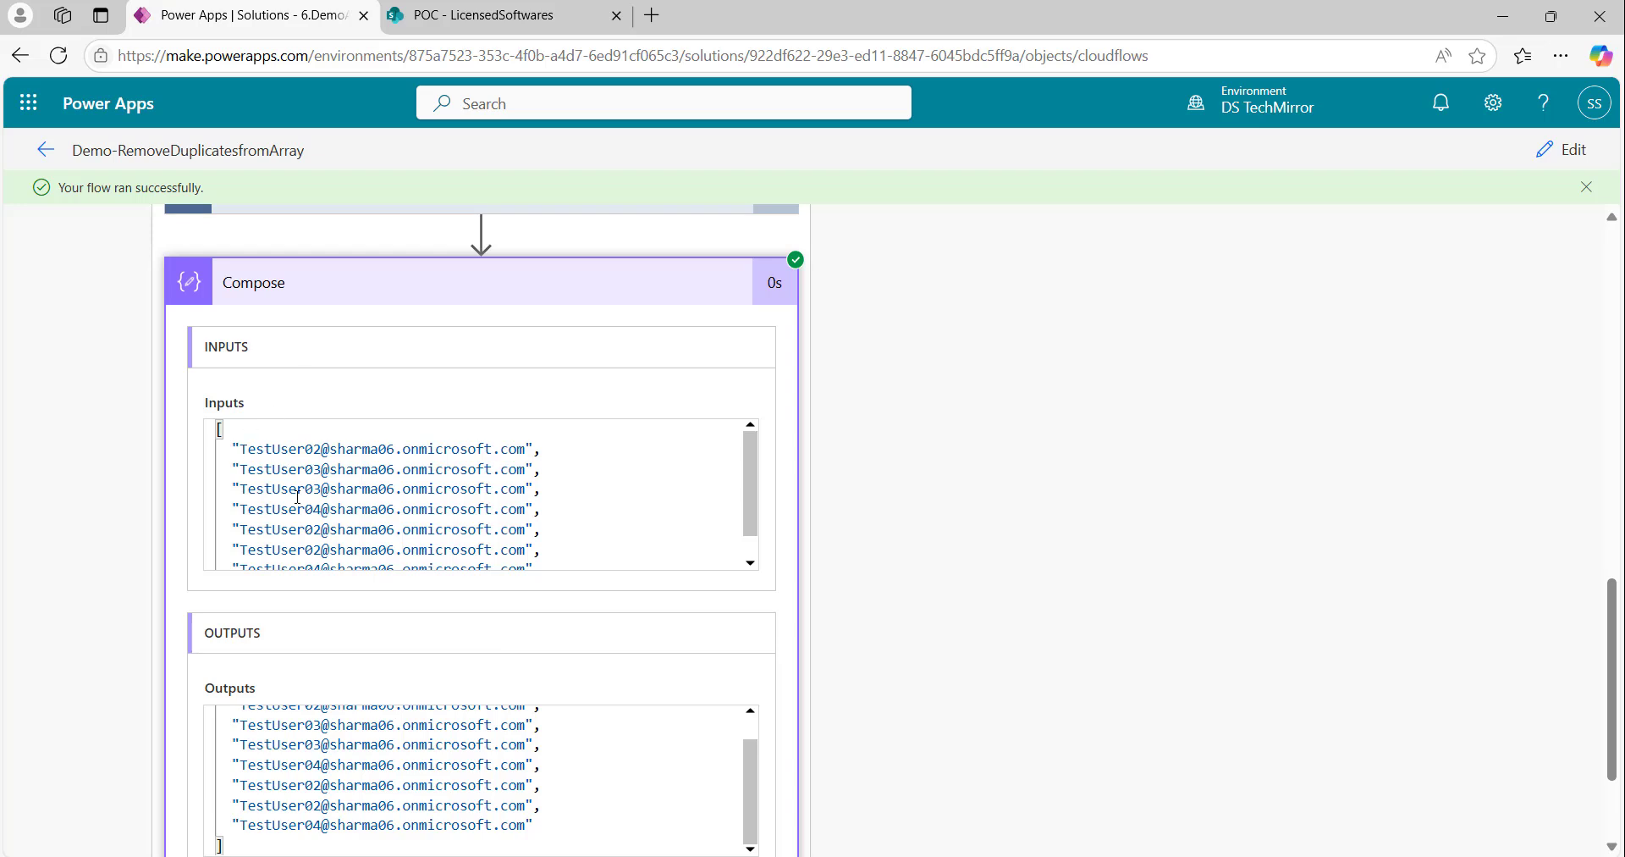
left_click(609, 283)
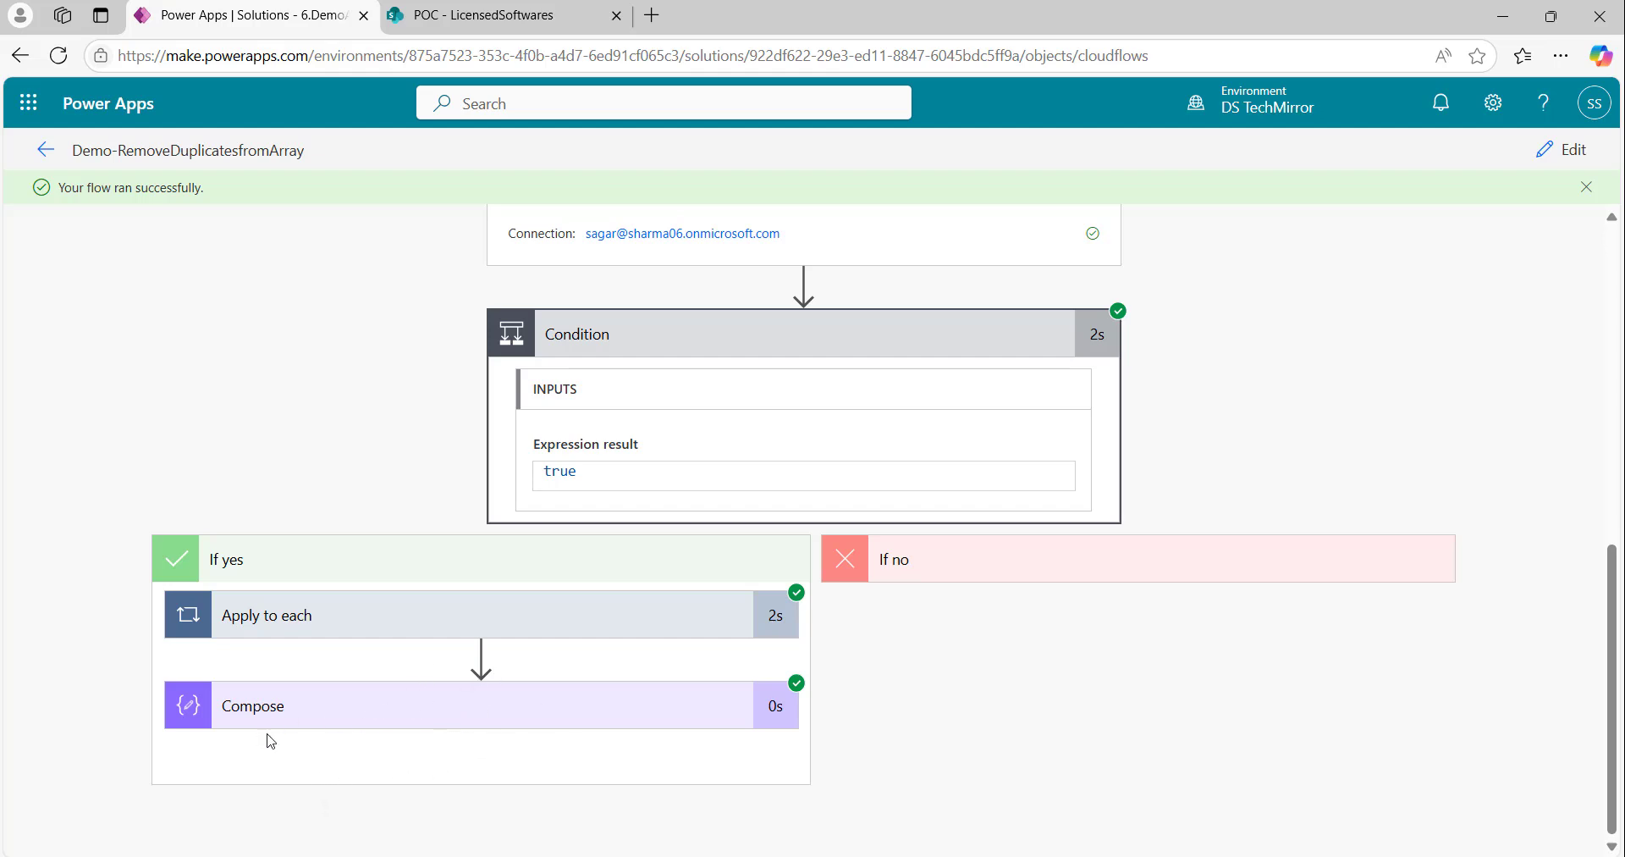
Step: Reopen the flow for editing and remove varEmailList from the Compose action's inputs
left_click(1570, 154)
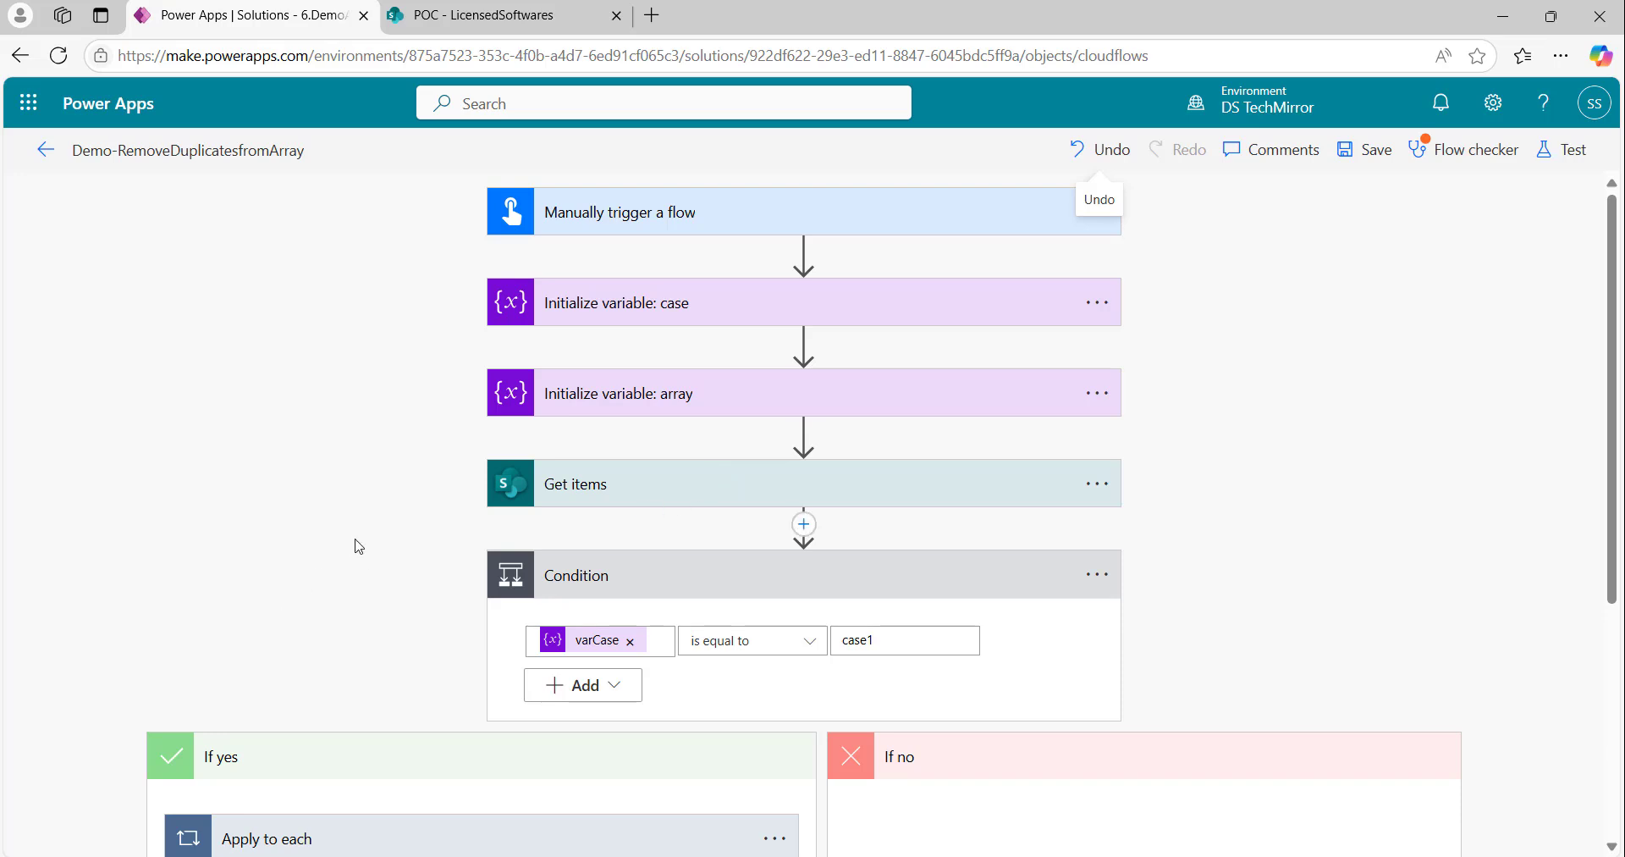
scroll(359, 546, "down", 4)
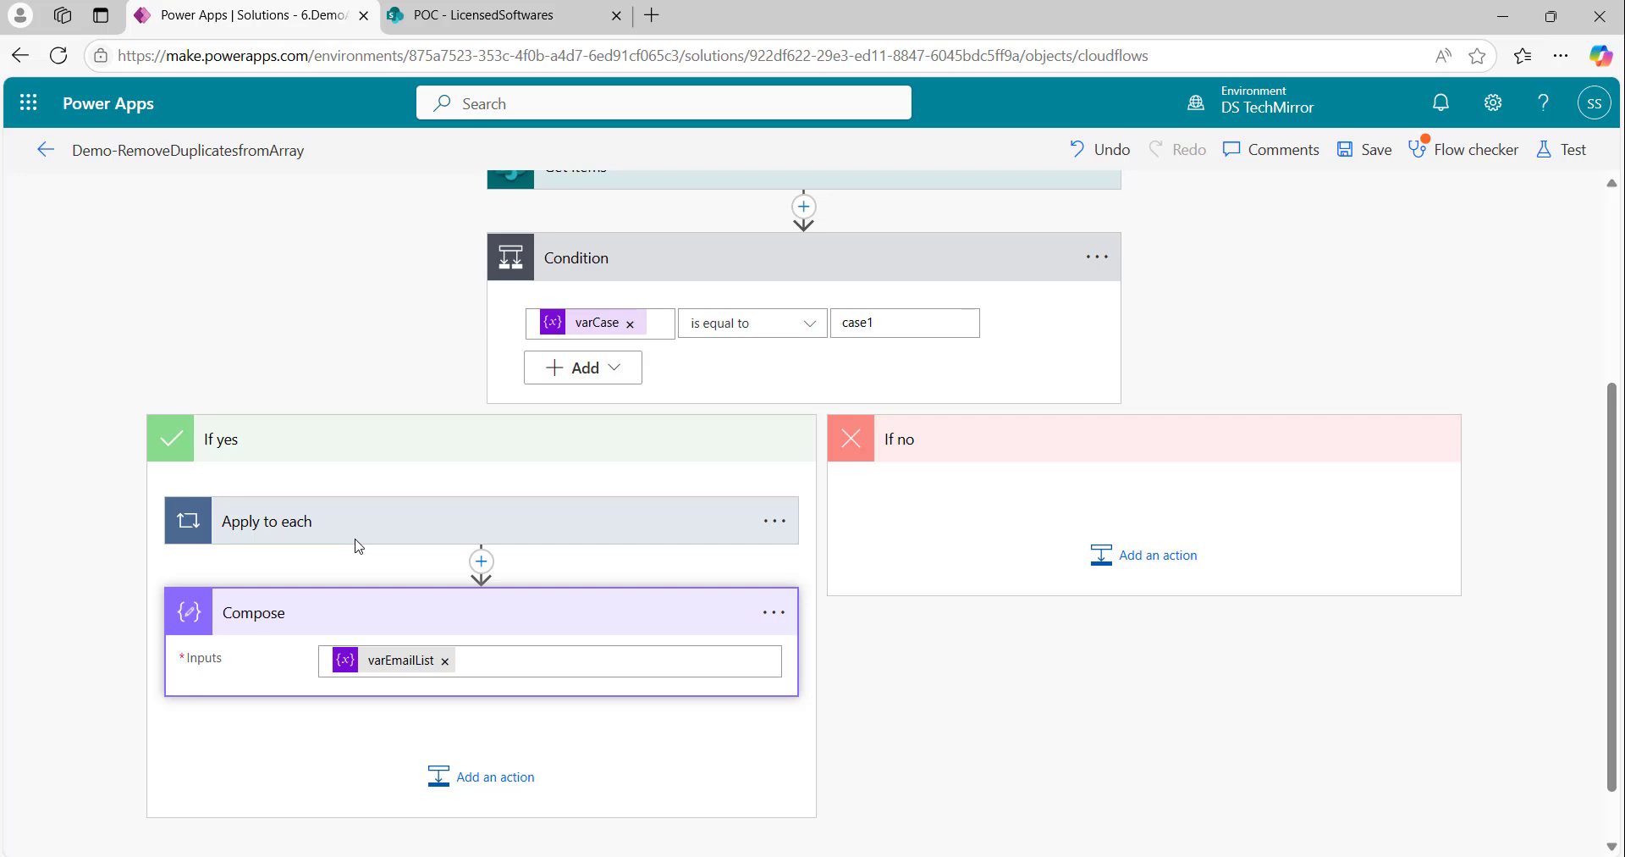
scroll(359, 546, "down", 1)
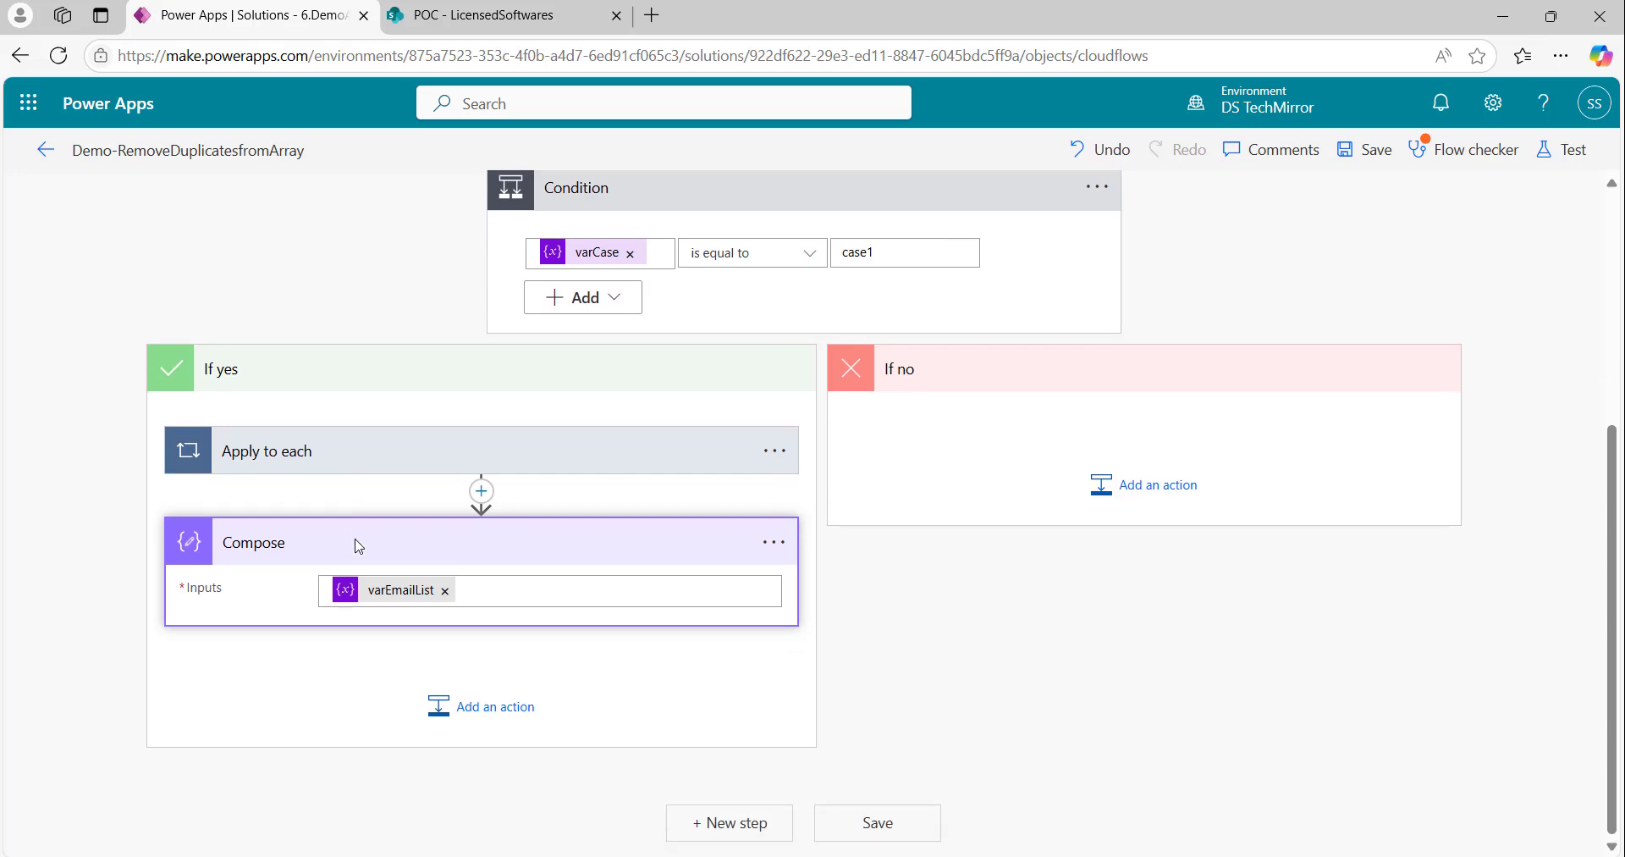
left_click(402, 603)
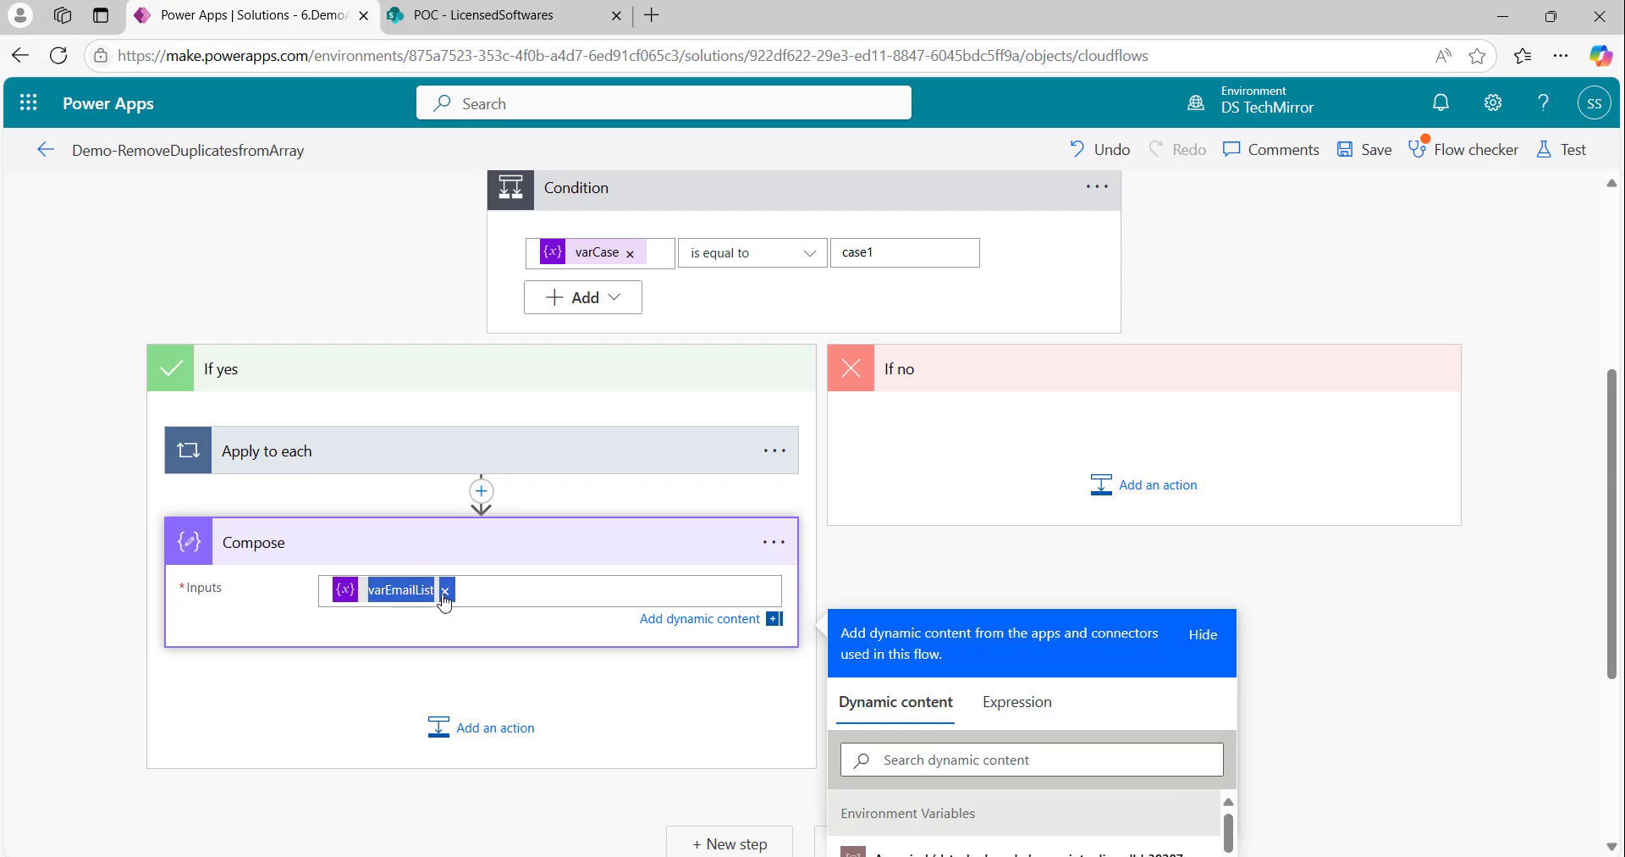
left_click(445, 592)
Step: Set the Compose input to the expression union(variables('varEmailList'),variables('varEmailList'))
left_click(1019, 715)
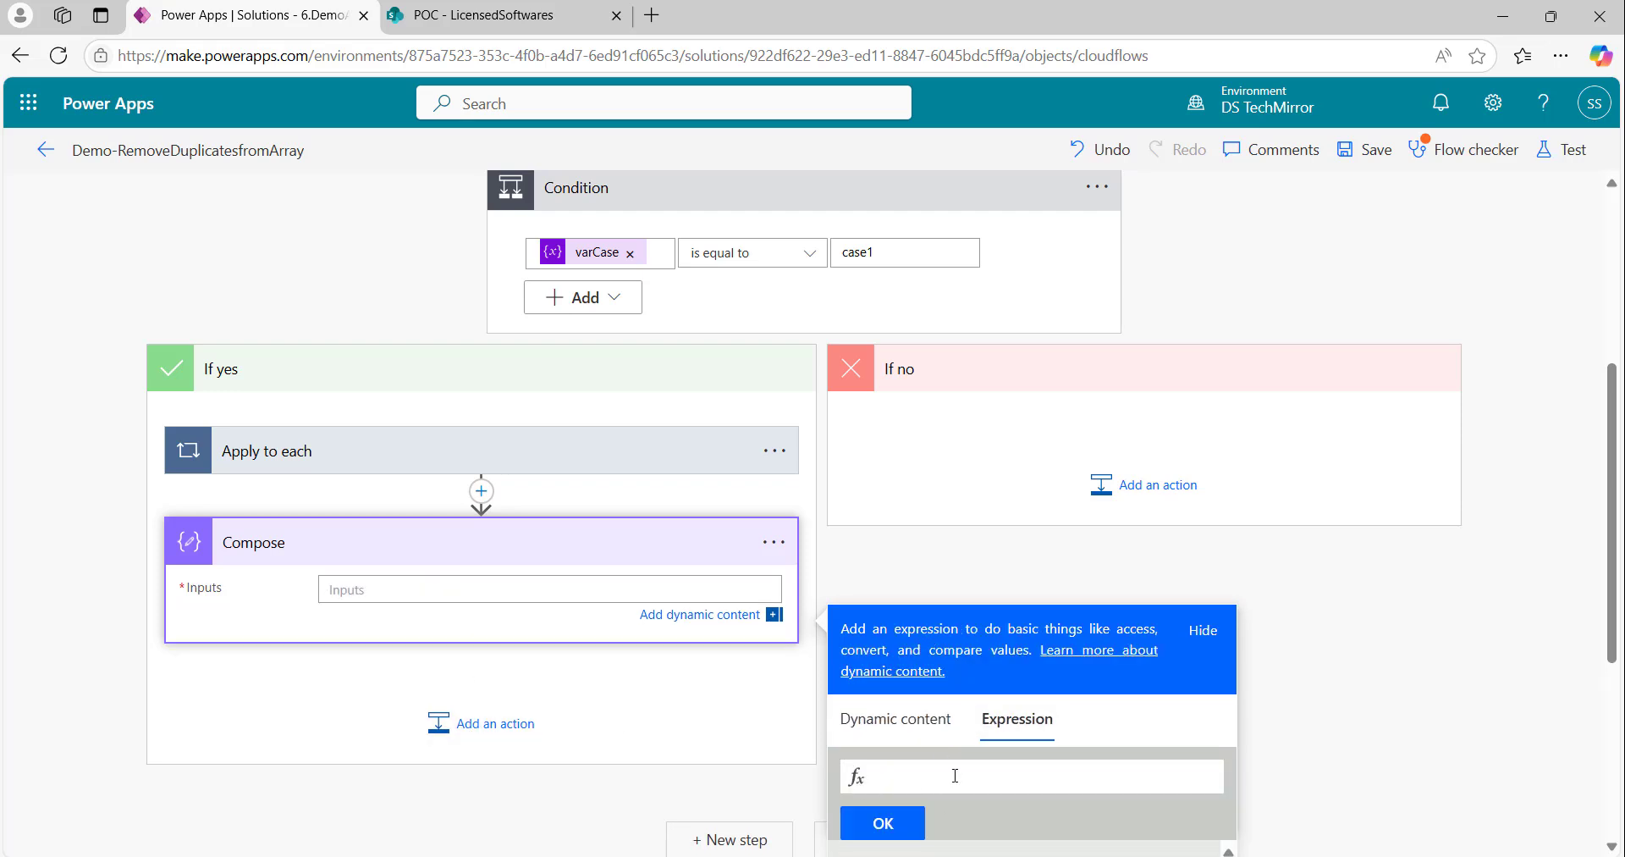
type("unio")
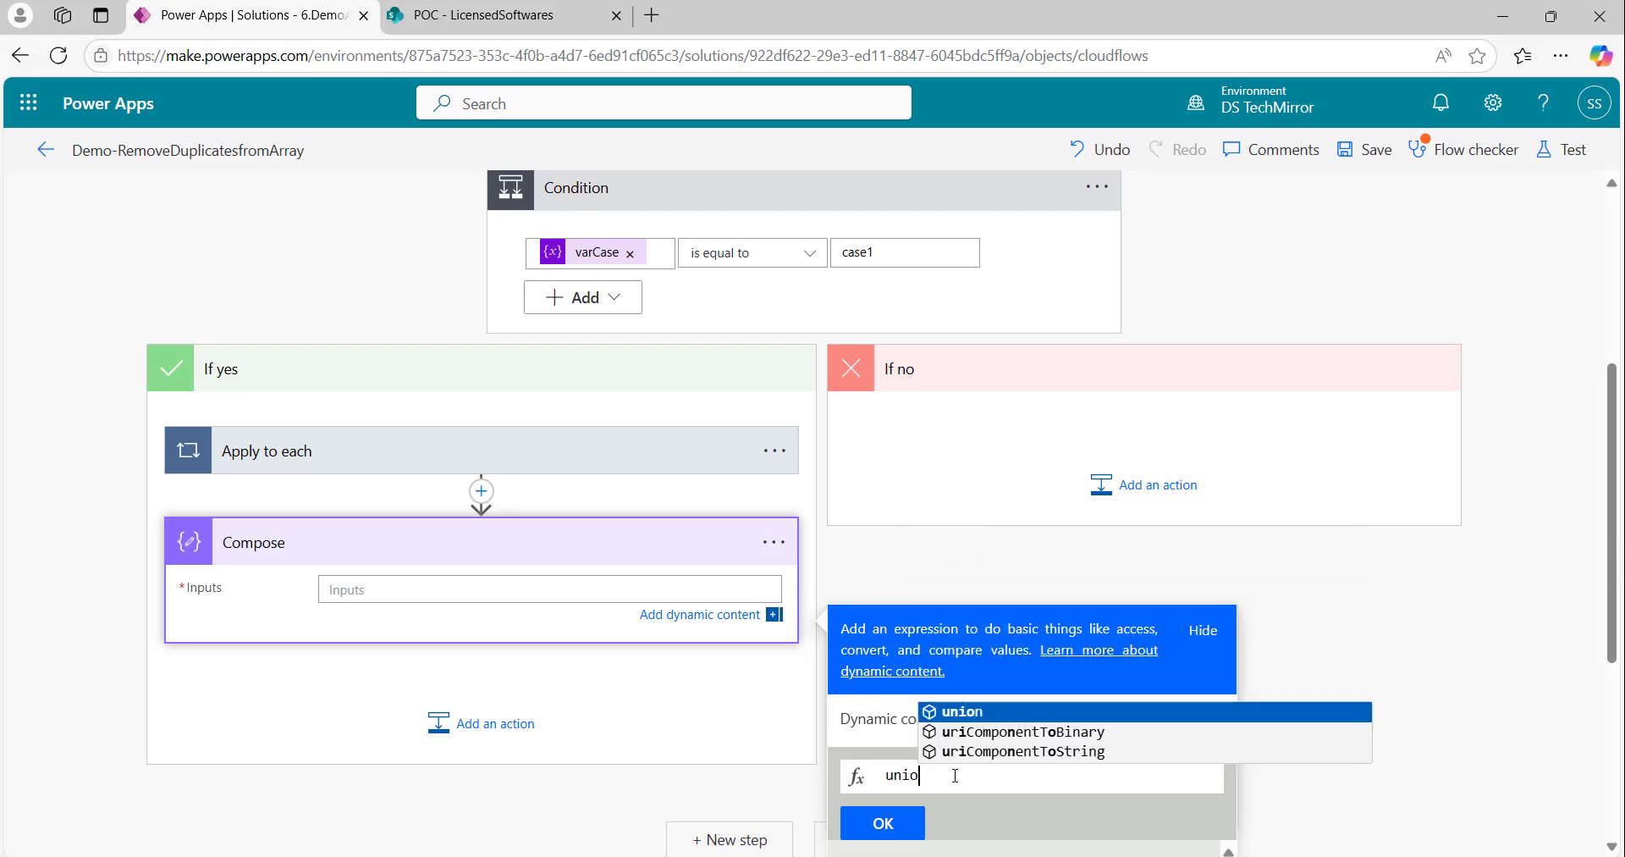
type("n(")
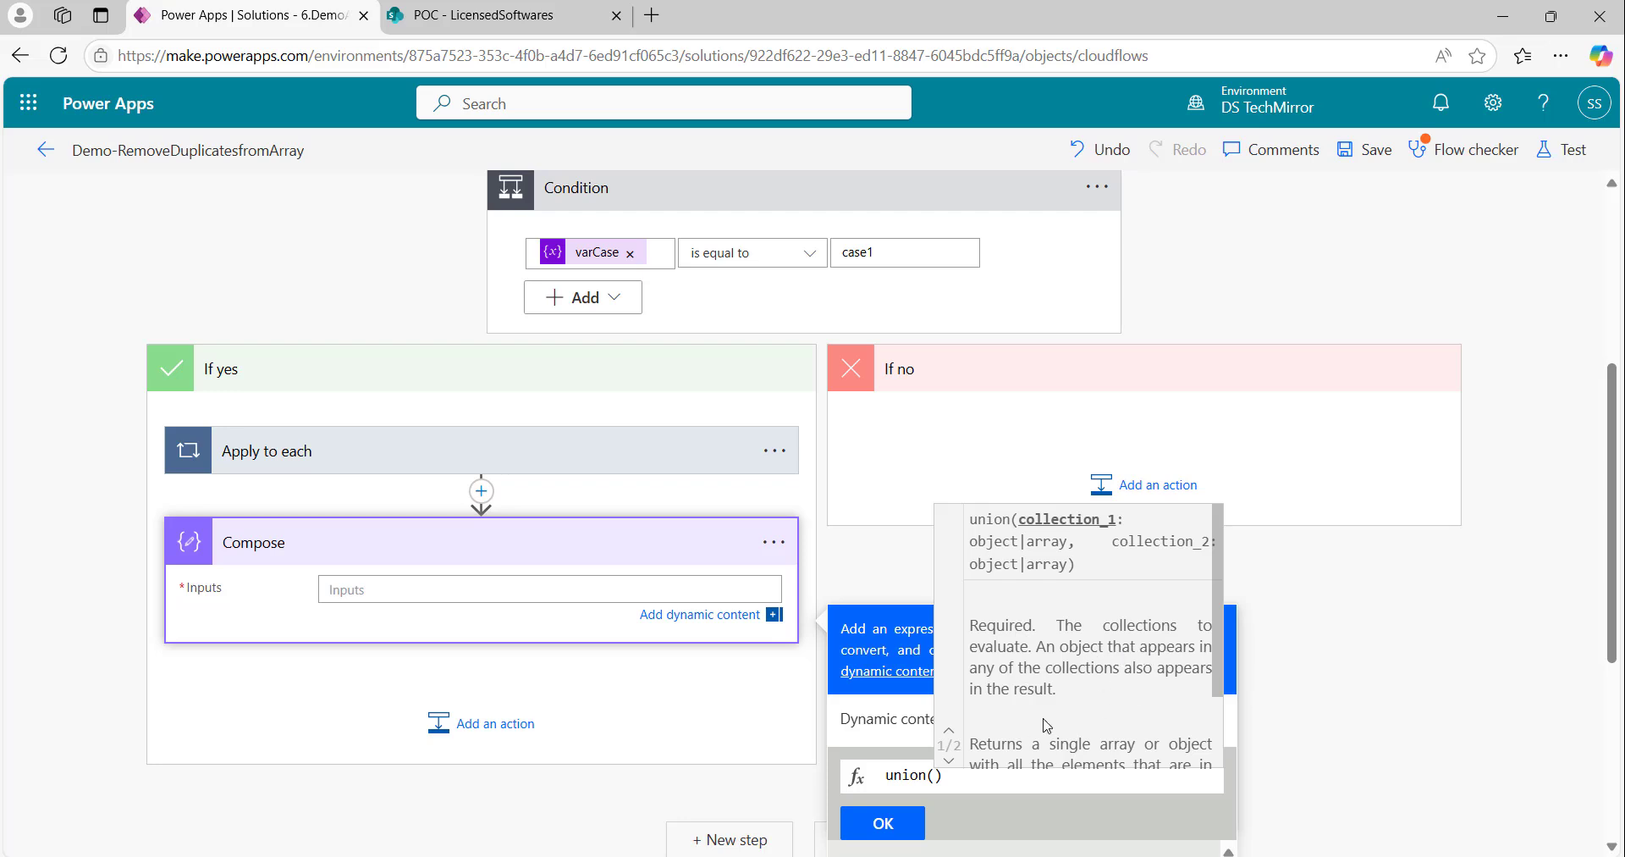
scroll(1081, 692, "down", 1)
scroll(1110, 717, "down", 1)
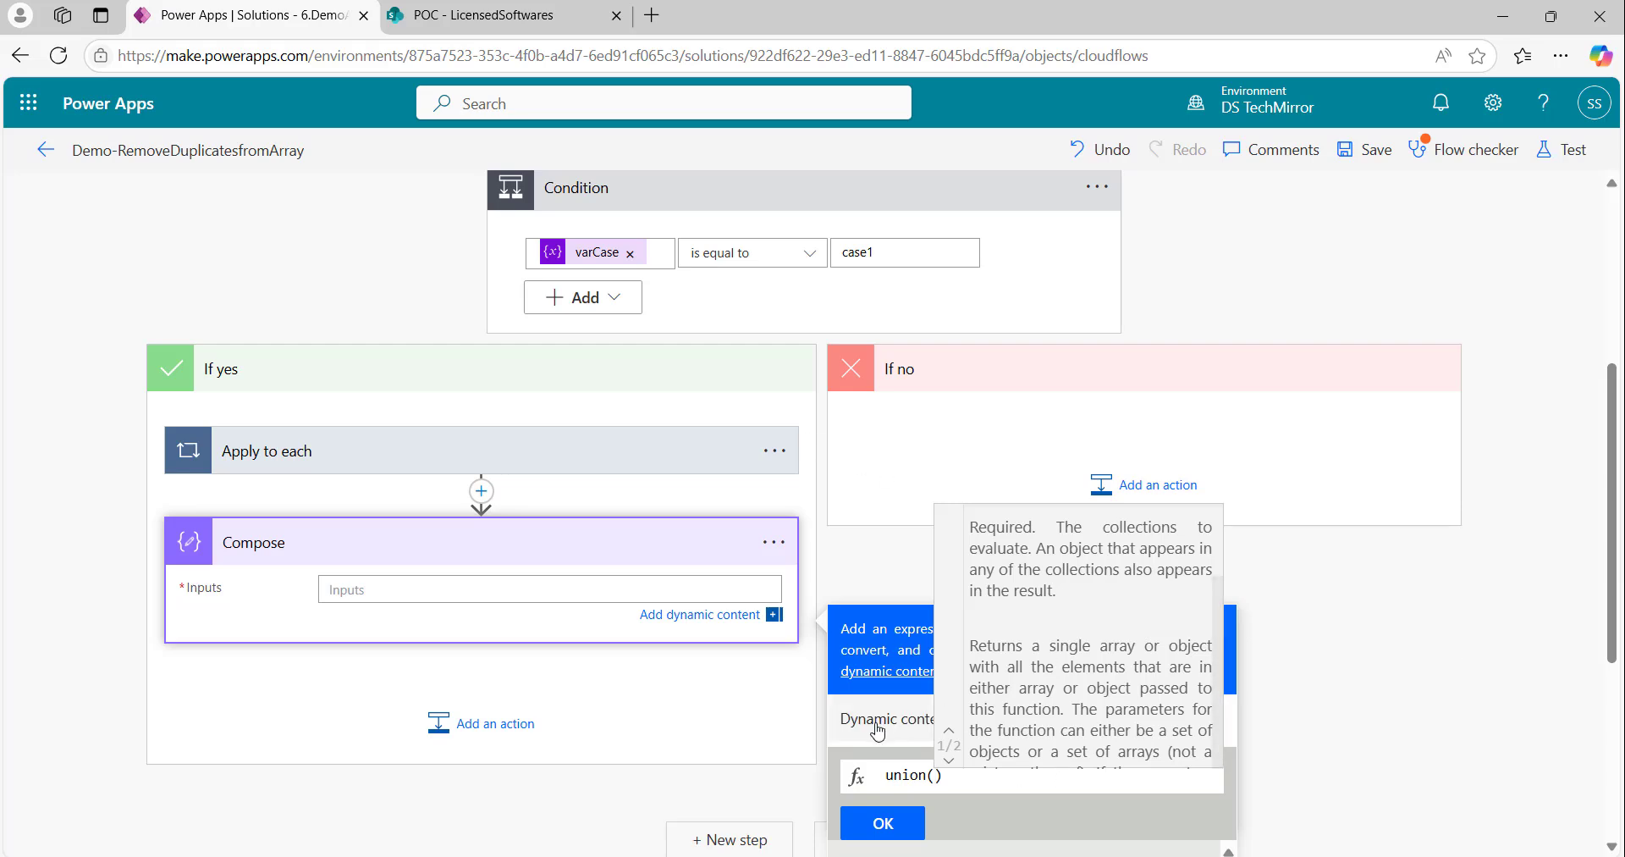
scroll(1262, 588, "down", 3)
scroll(1005, 584, "down", 5)
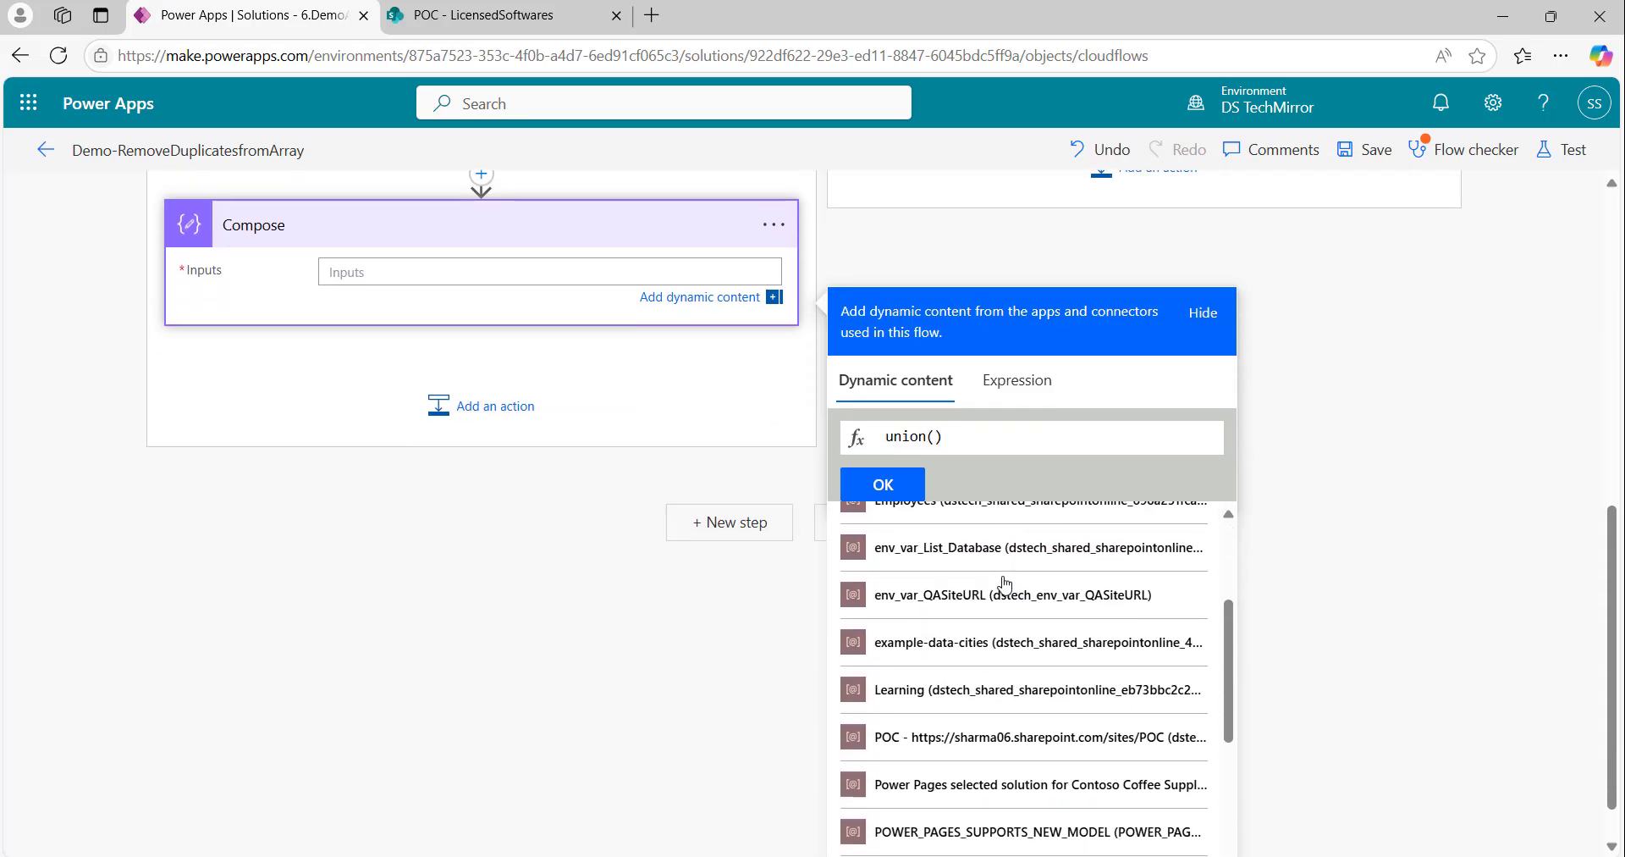
scroll(1005, 584, "down", 2)
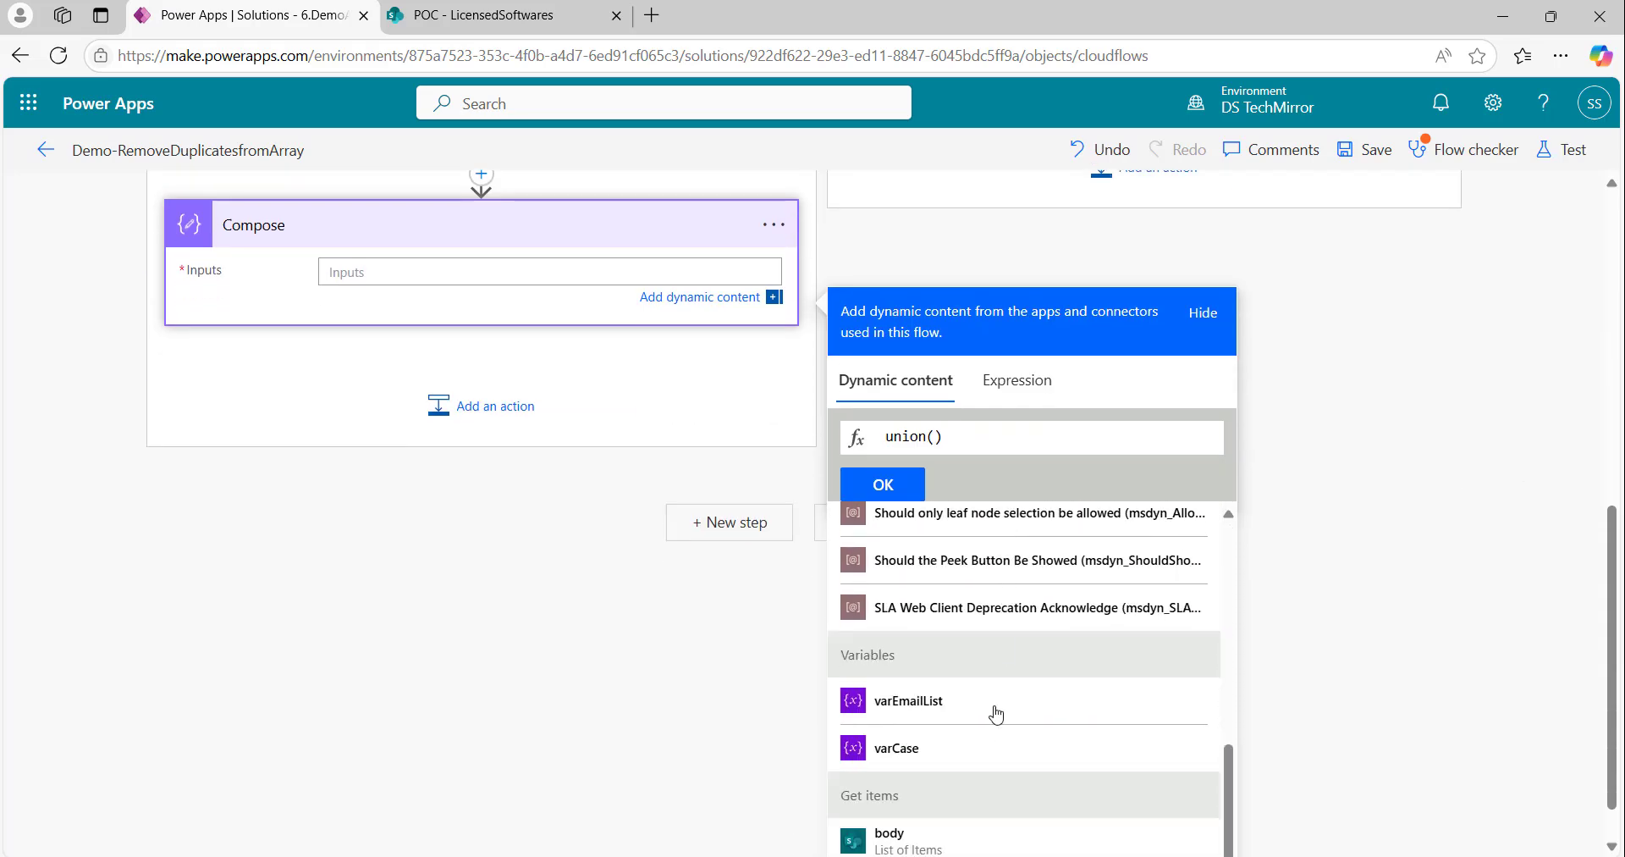
left_click(945, 703)
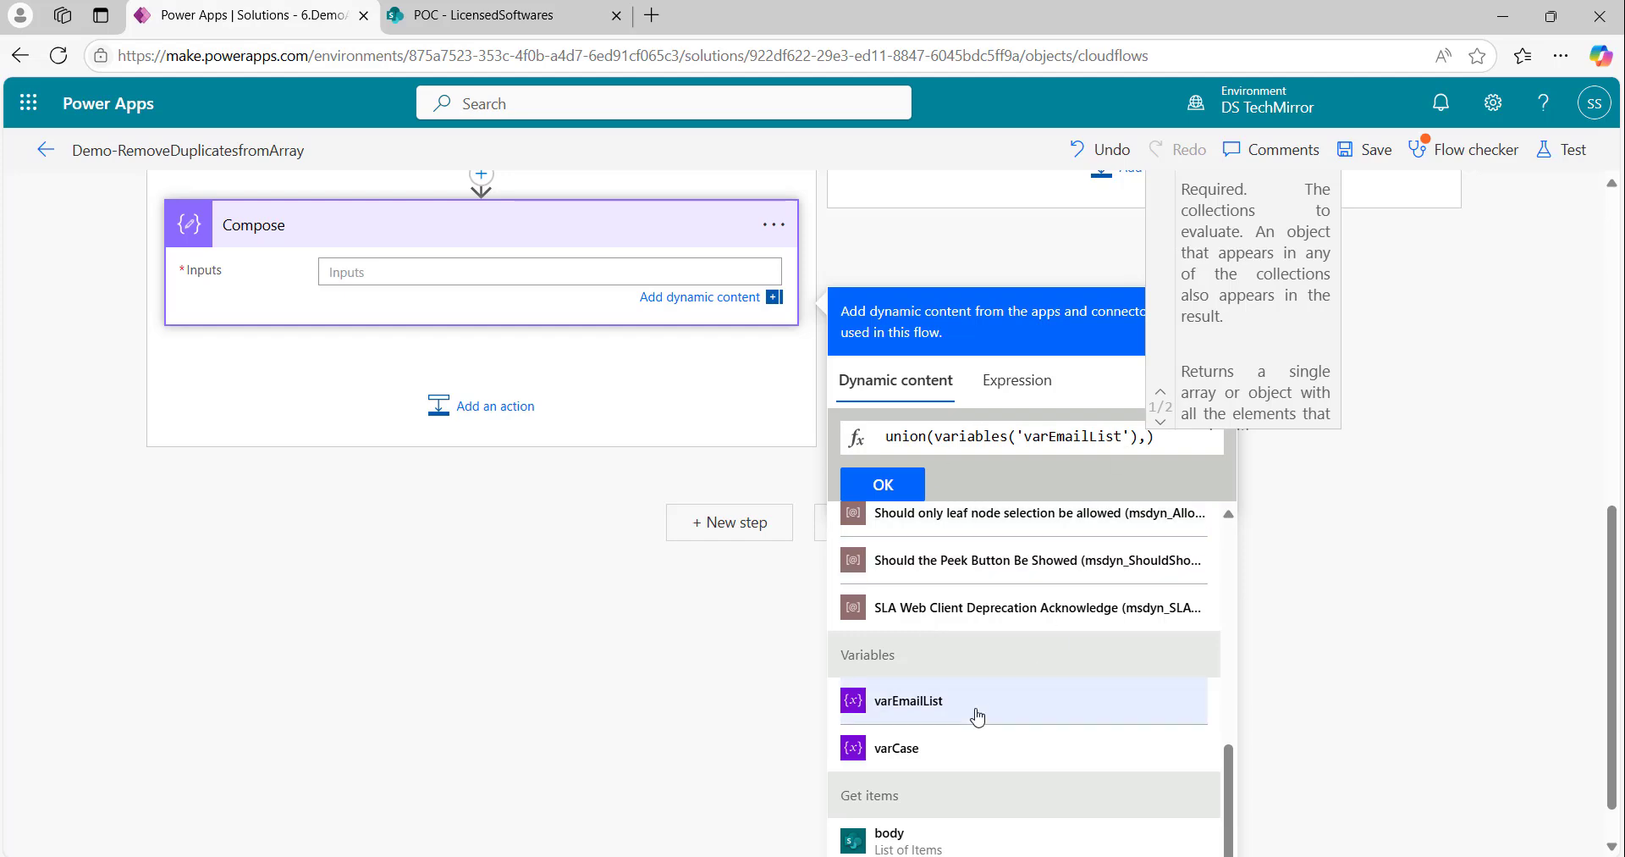
left_click(927, 702)
left_click(882, 484)
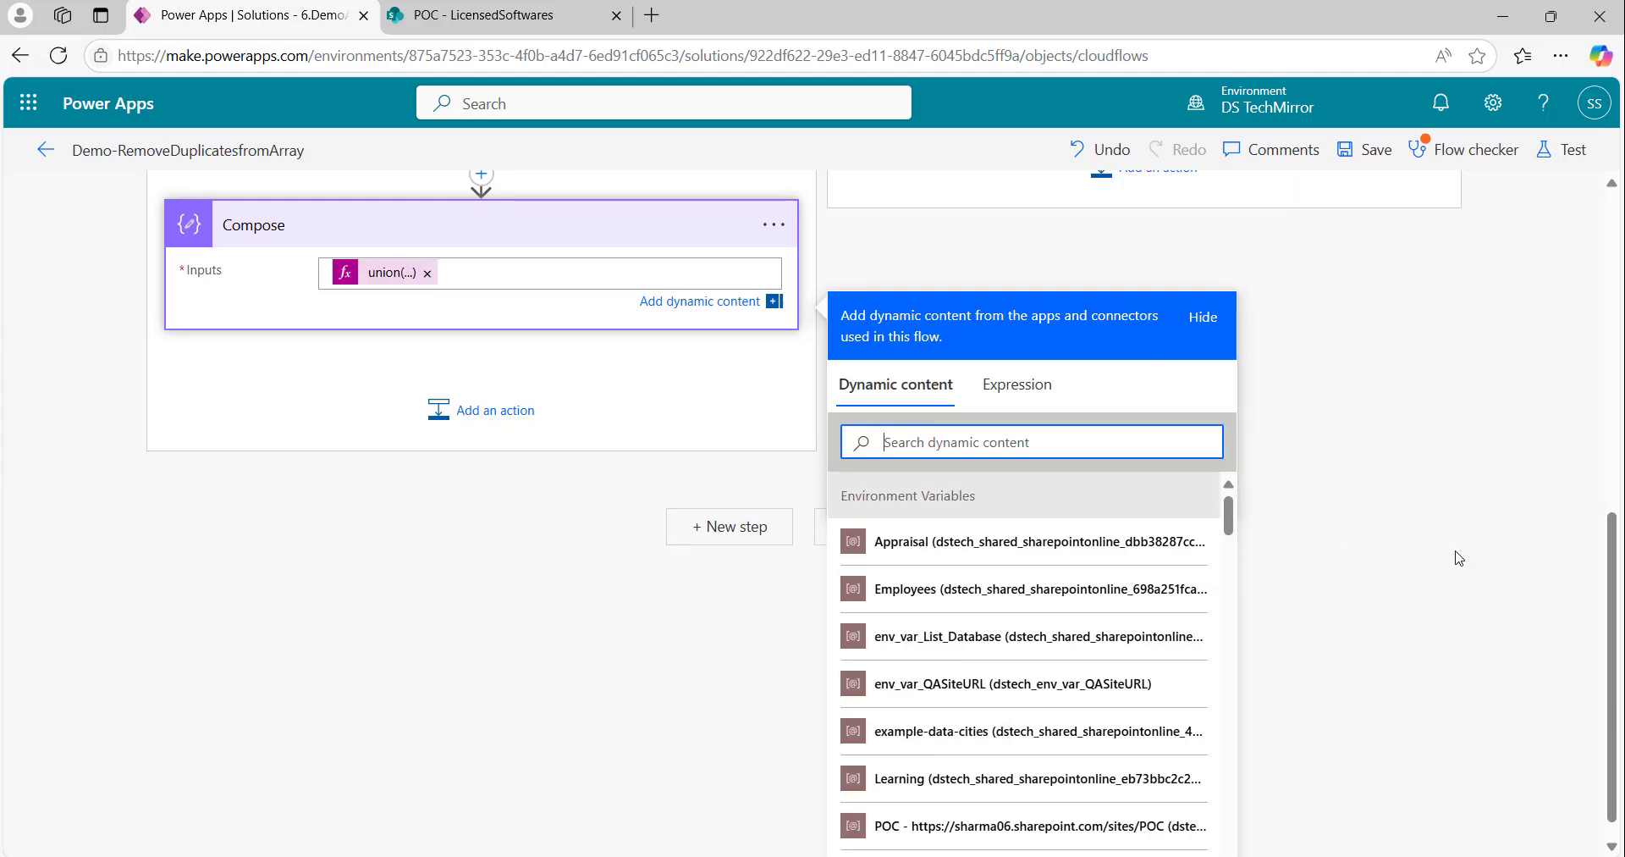
Step: Save the flow with the union expression and run the test again
scroll(316, 388, "up", 4)
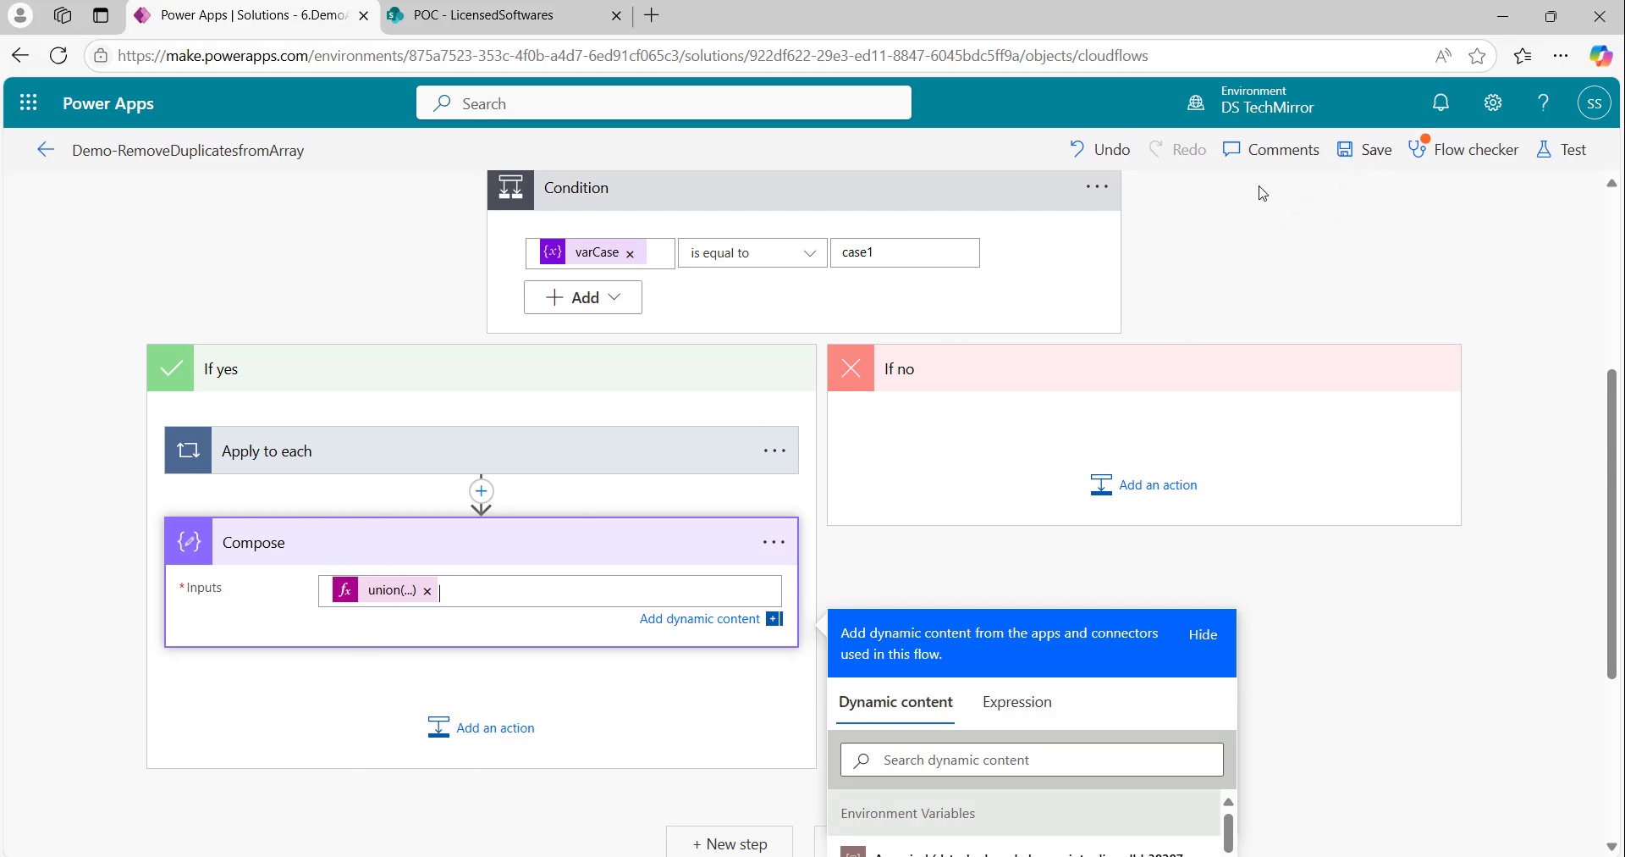
left_click(1367, 149)
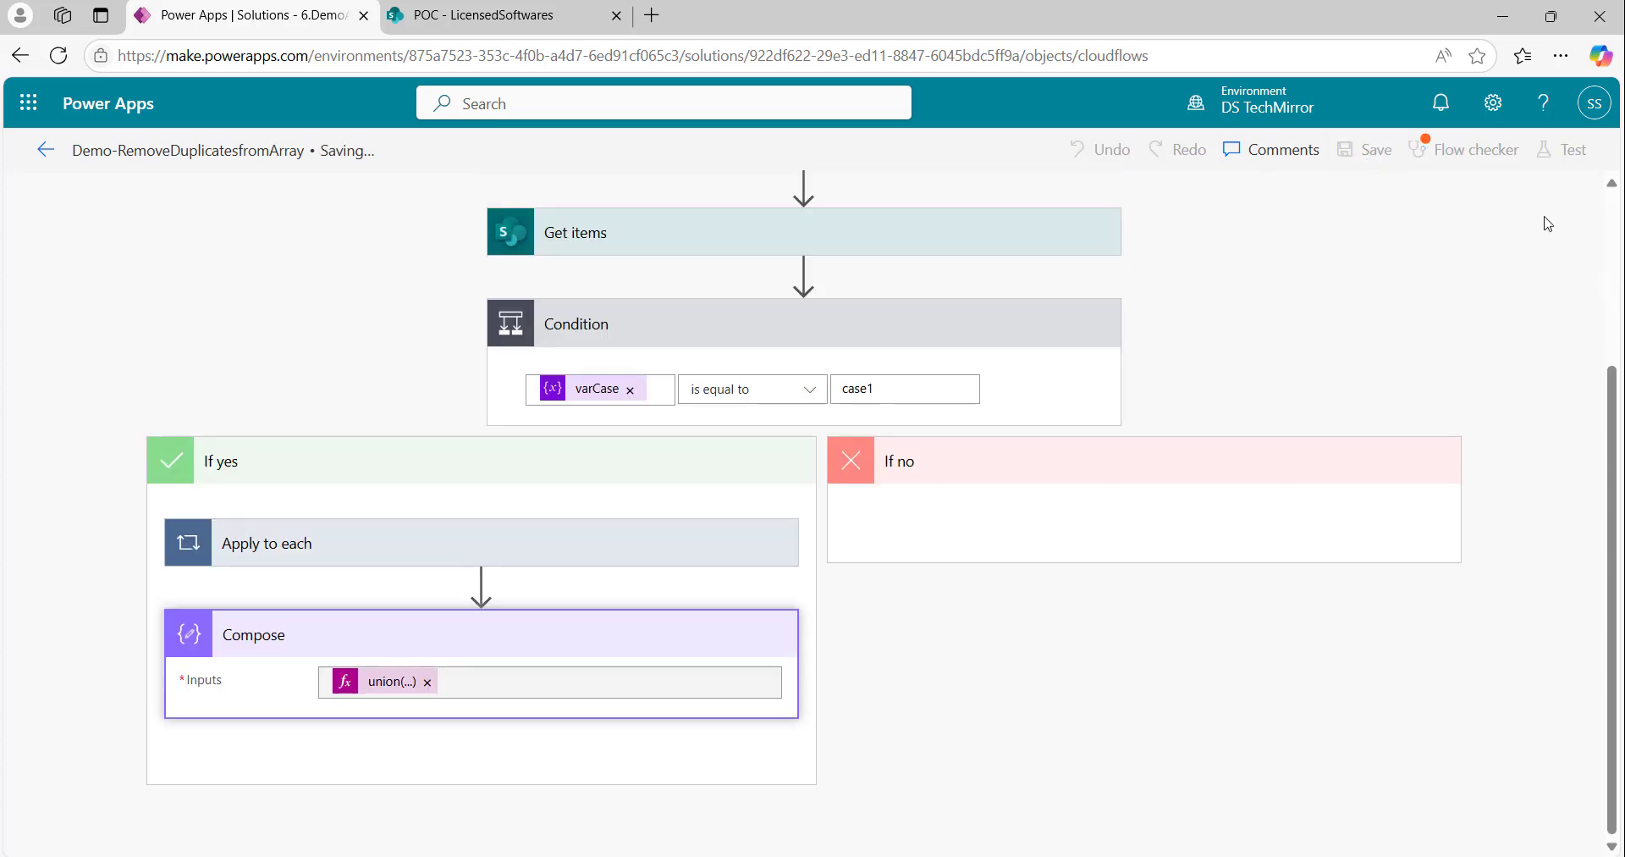
left_click(1583, 157)
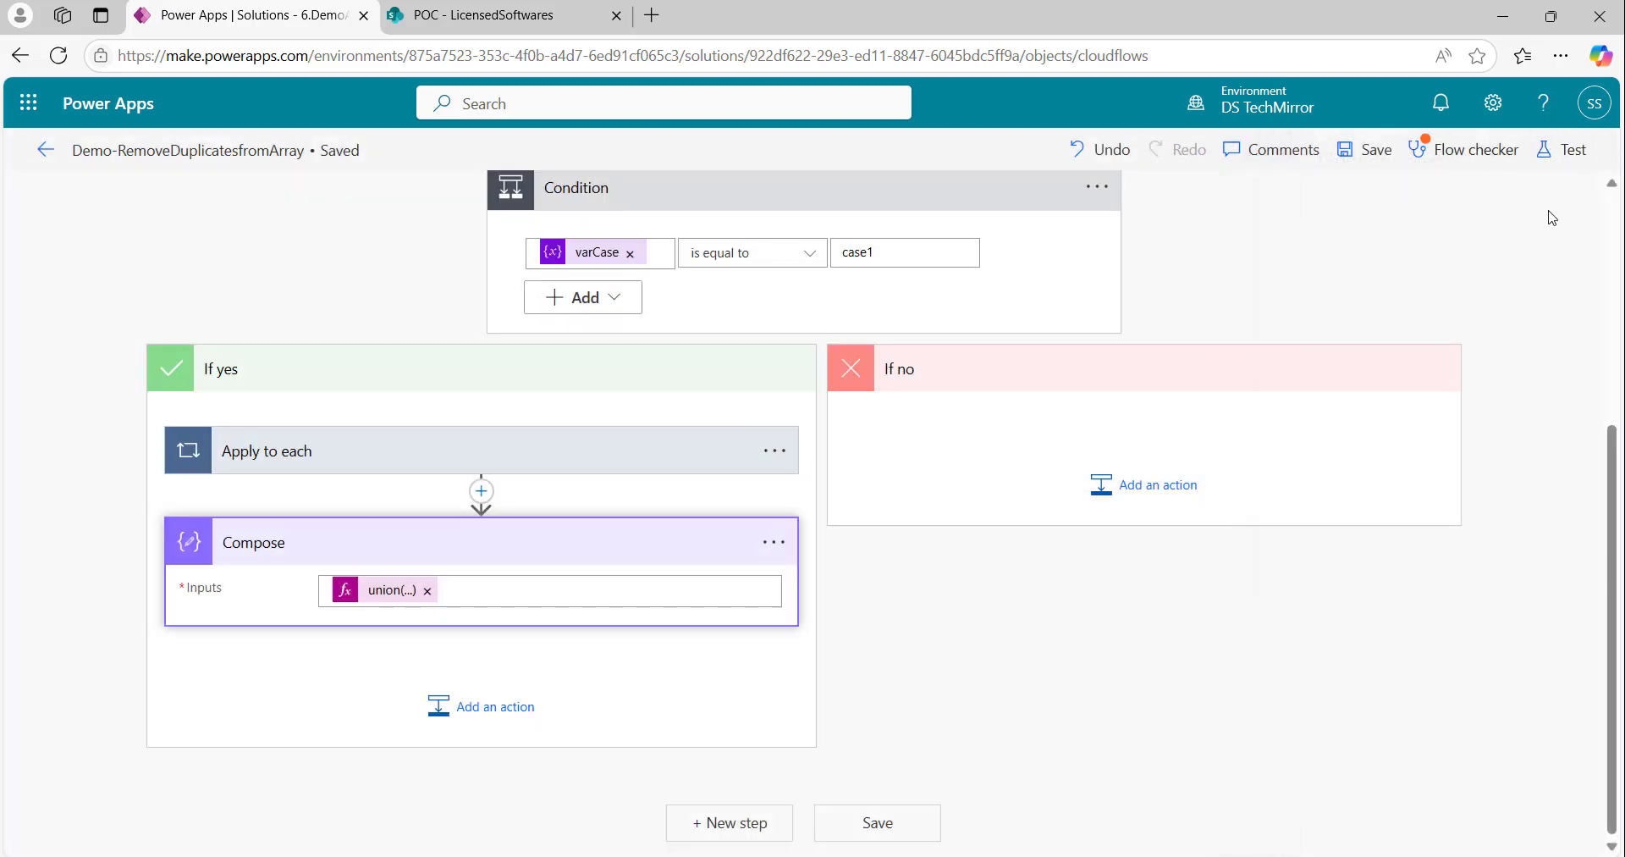
left_click(1562, 149)
left_click(1237, 820)
Step: Compare the new Compose output with the ProductManager column of the SharePoint LicensedSoftwares list
scroll(275, 368, "down", 5)
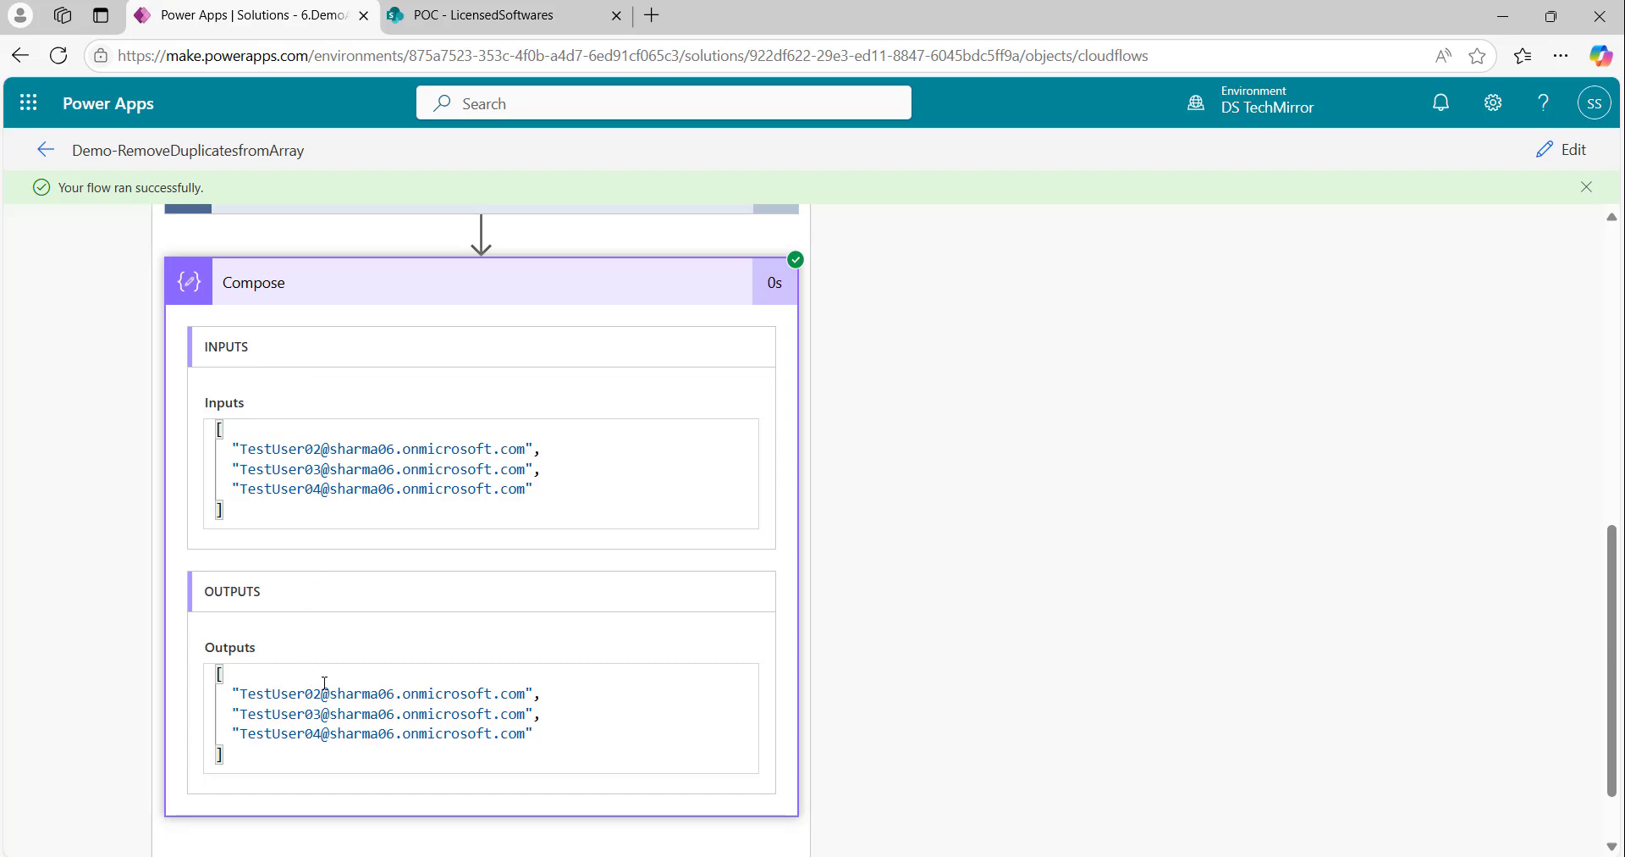
left_click(479, 17)
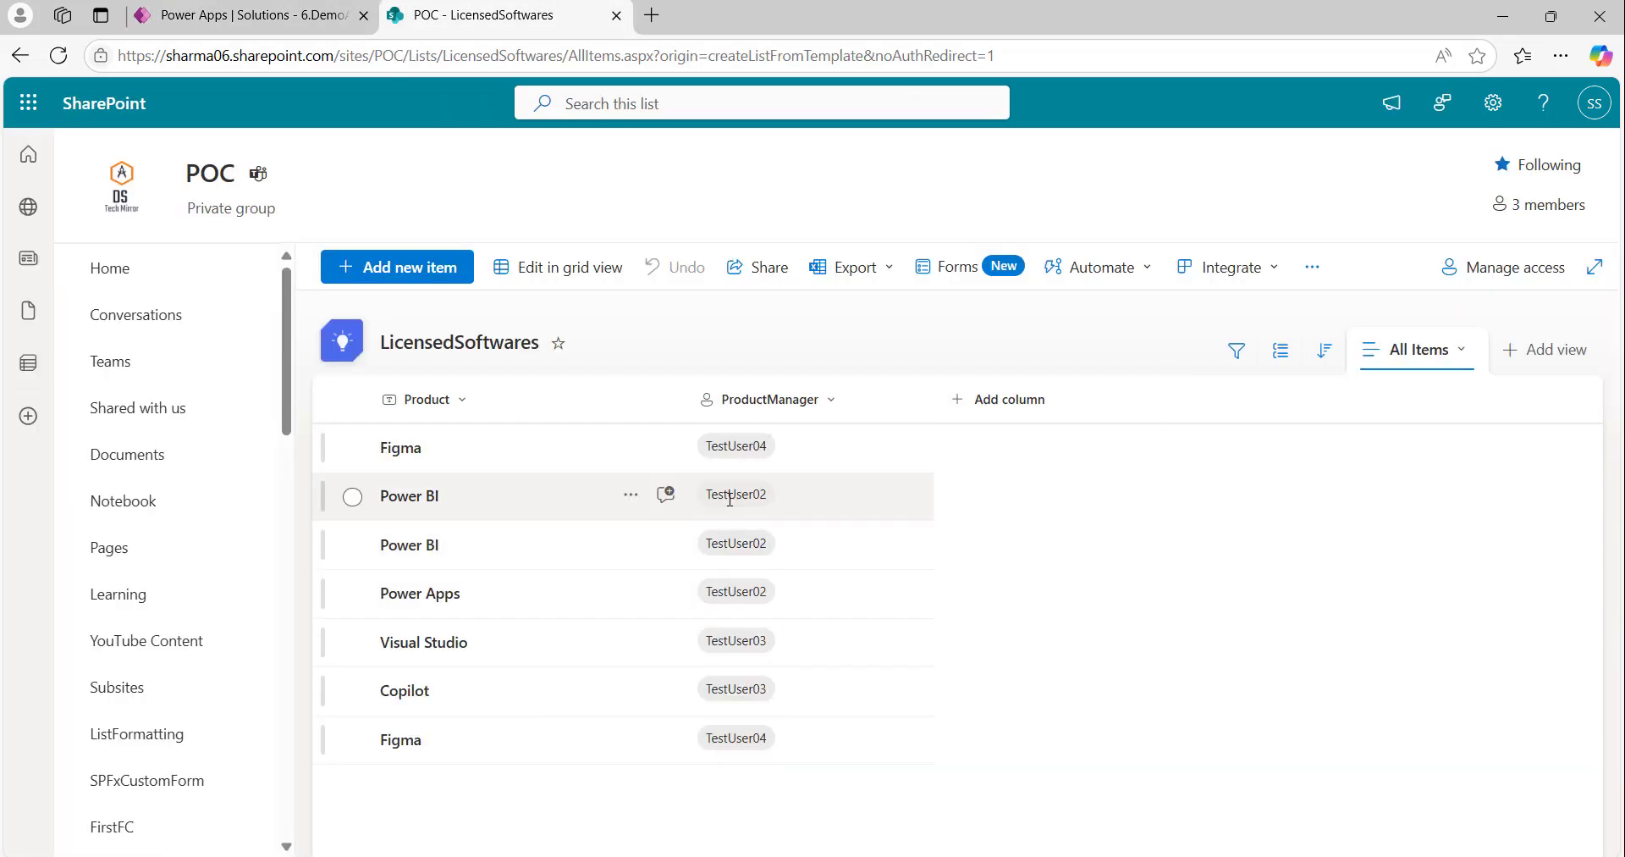
left_click(289, 5)
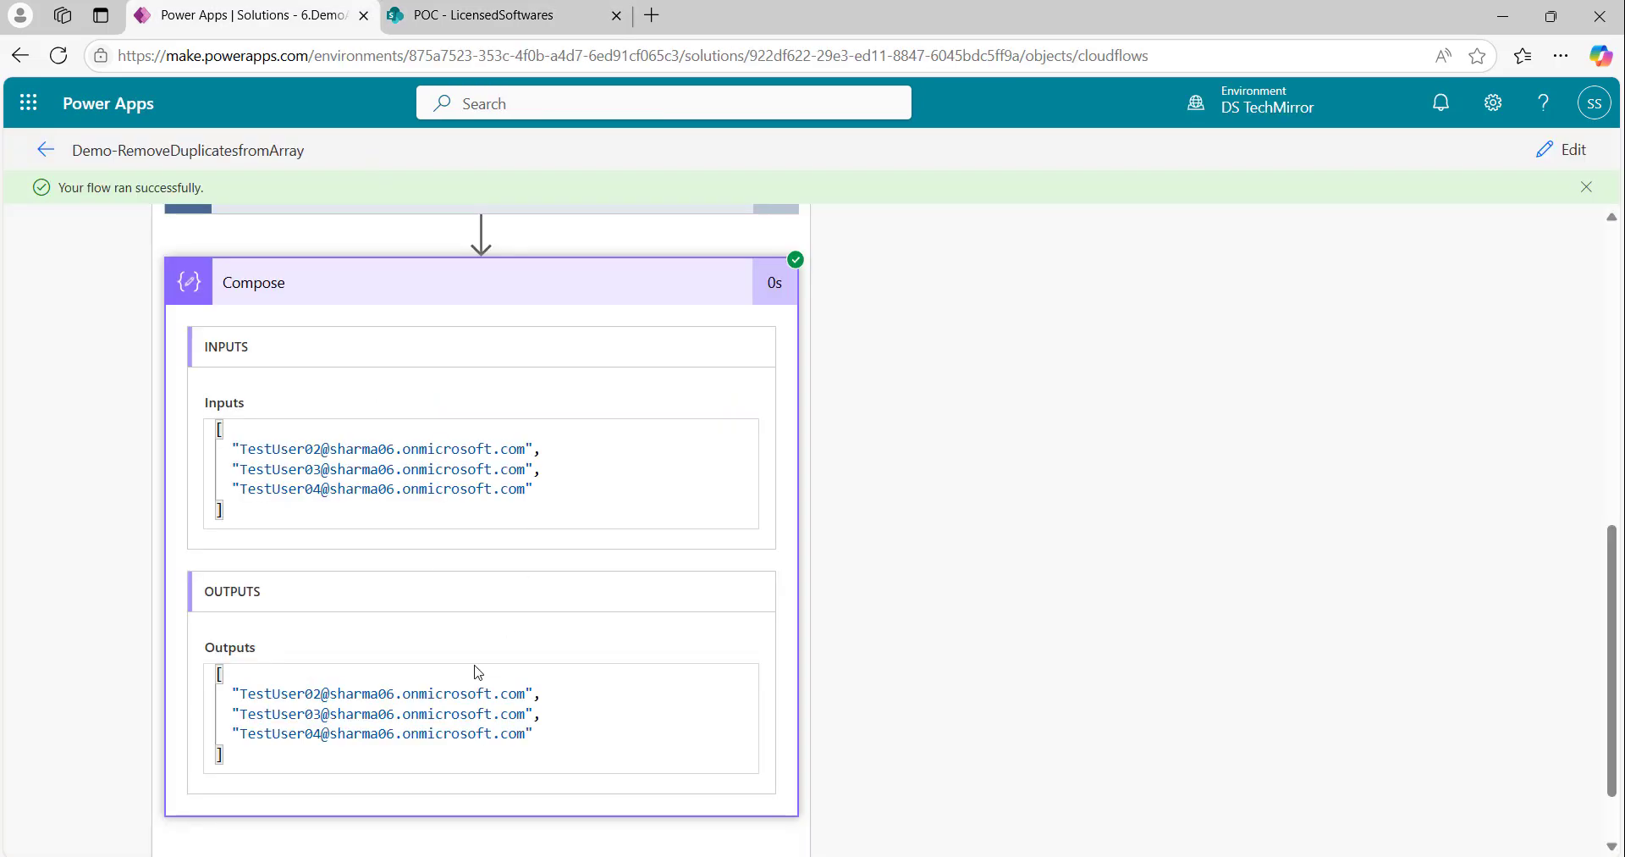
left_click(558, 290)
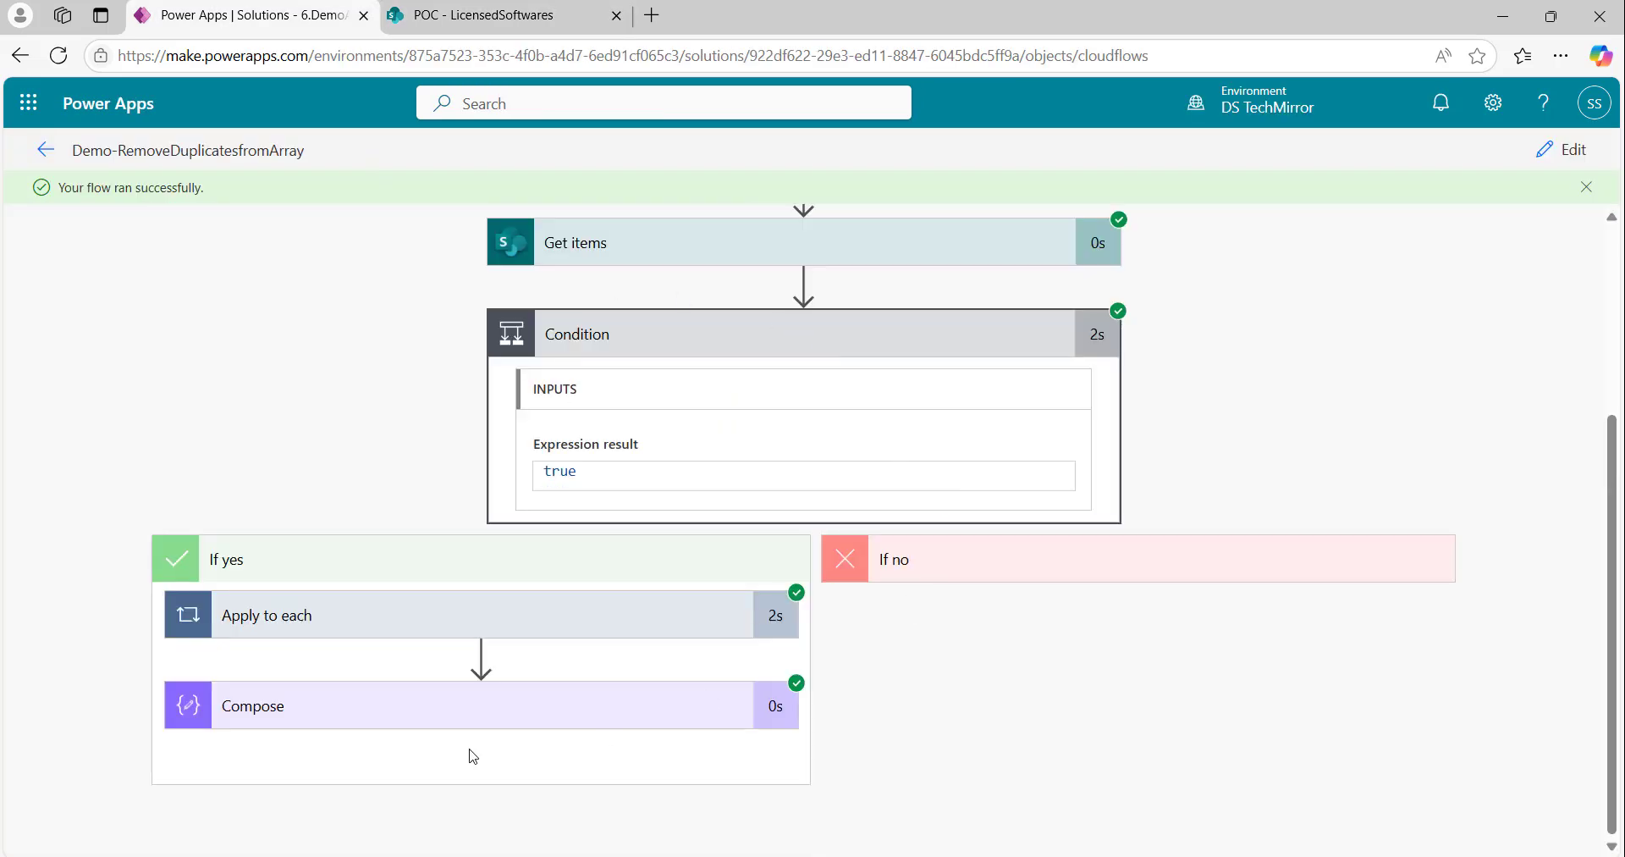
left_click(602, 708)
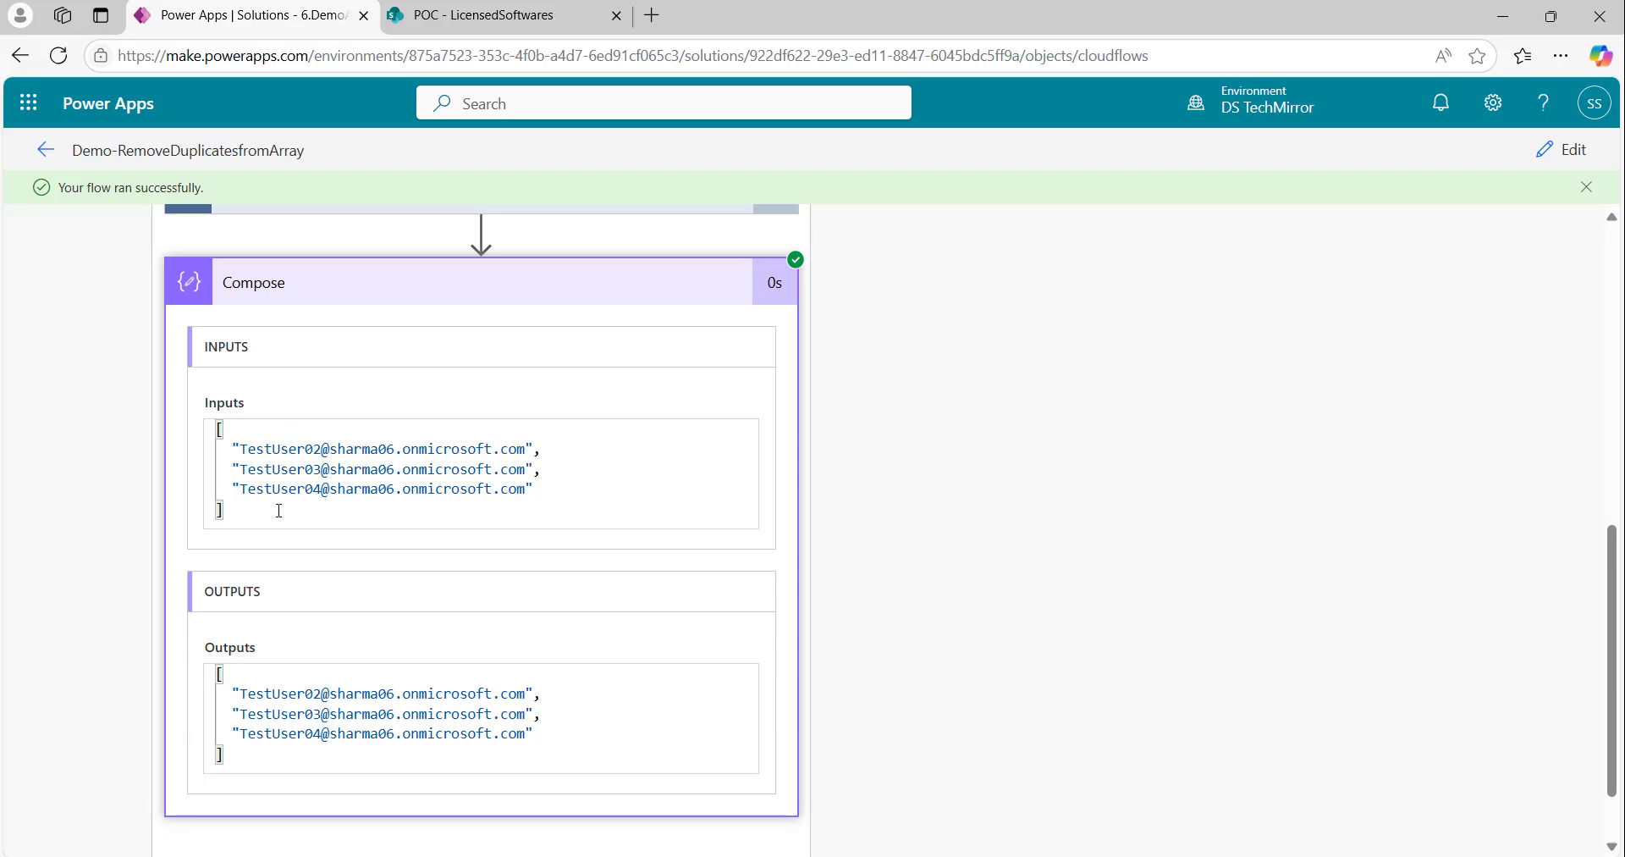
Step: Return to editing the flow and add an Office 365 Outlook Send an email (V2) action after Compose in the If yes branch
left_click(1561, 151)
scroll(497, 654, "down", 5)
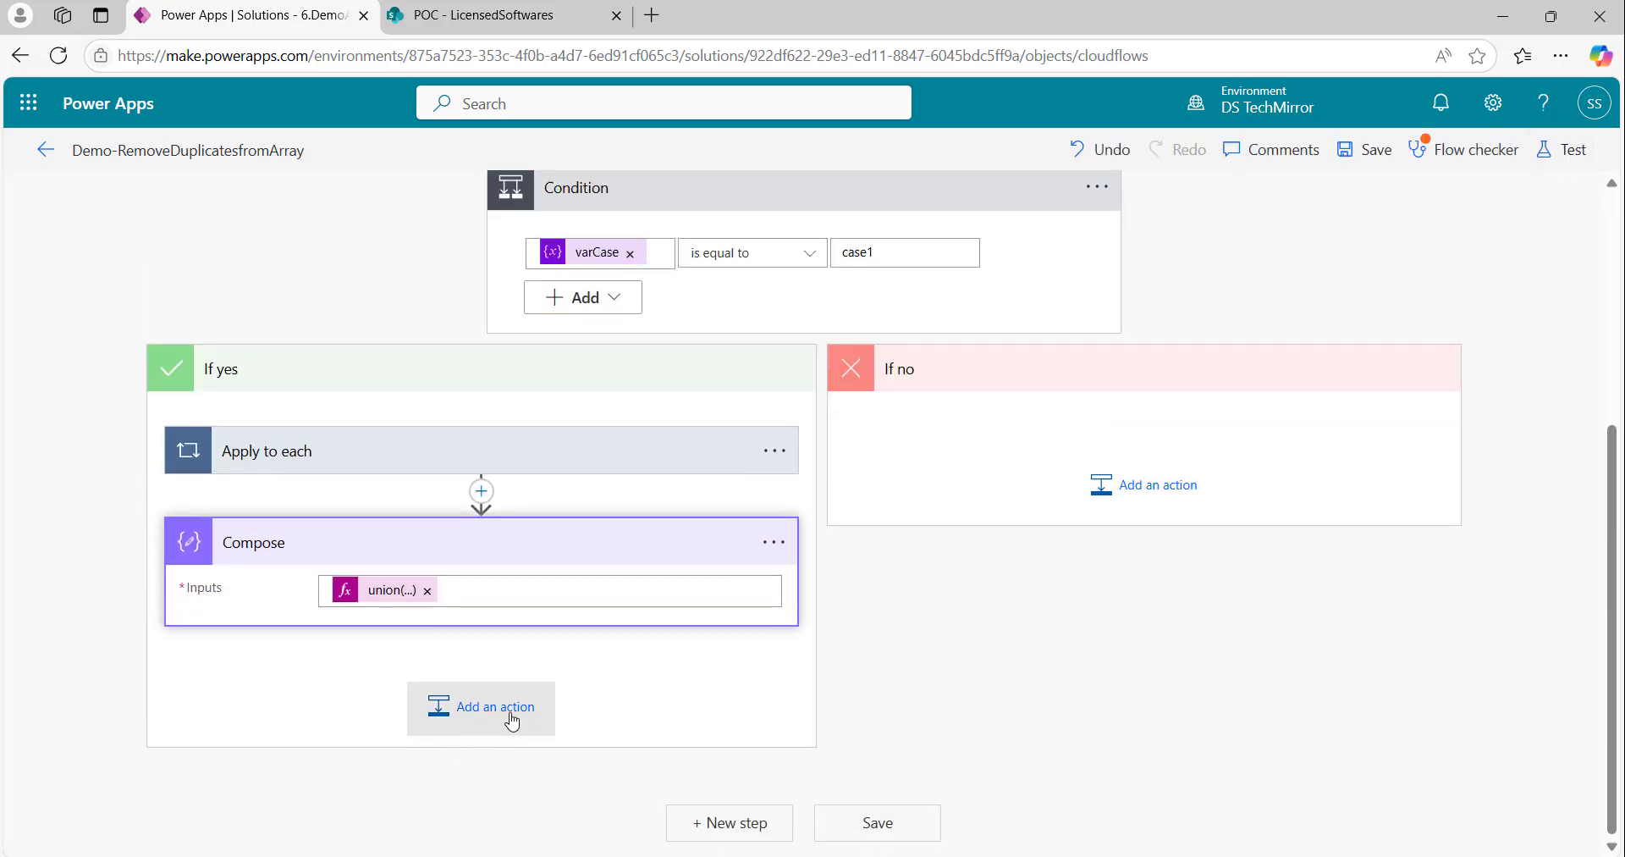
left_click(464, 696)
scroll(79, 426, "down", 3)
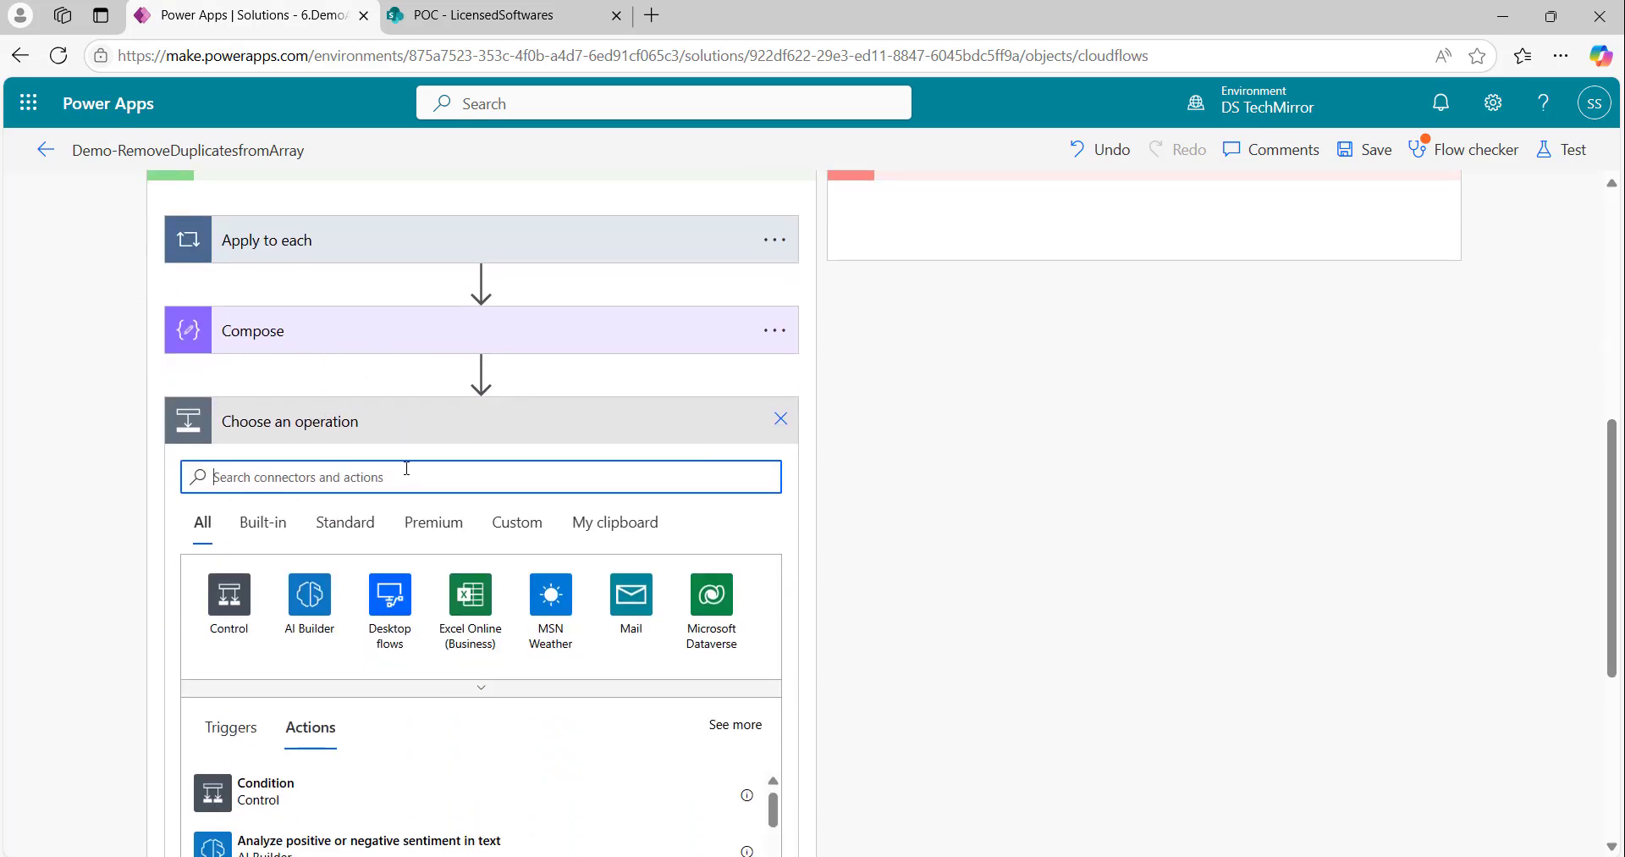
type("send email")
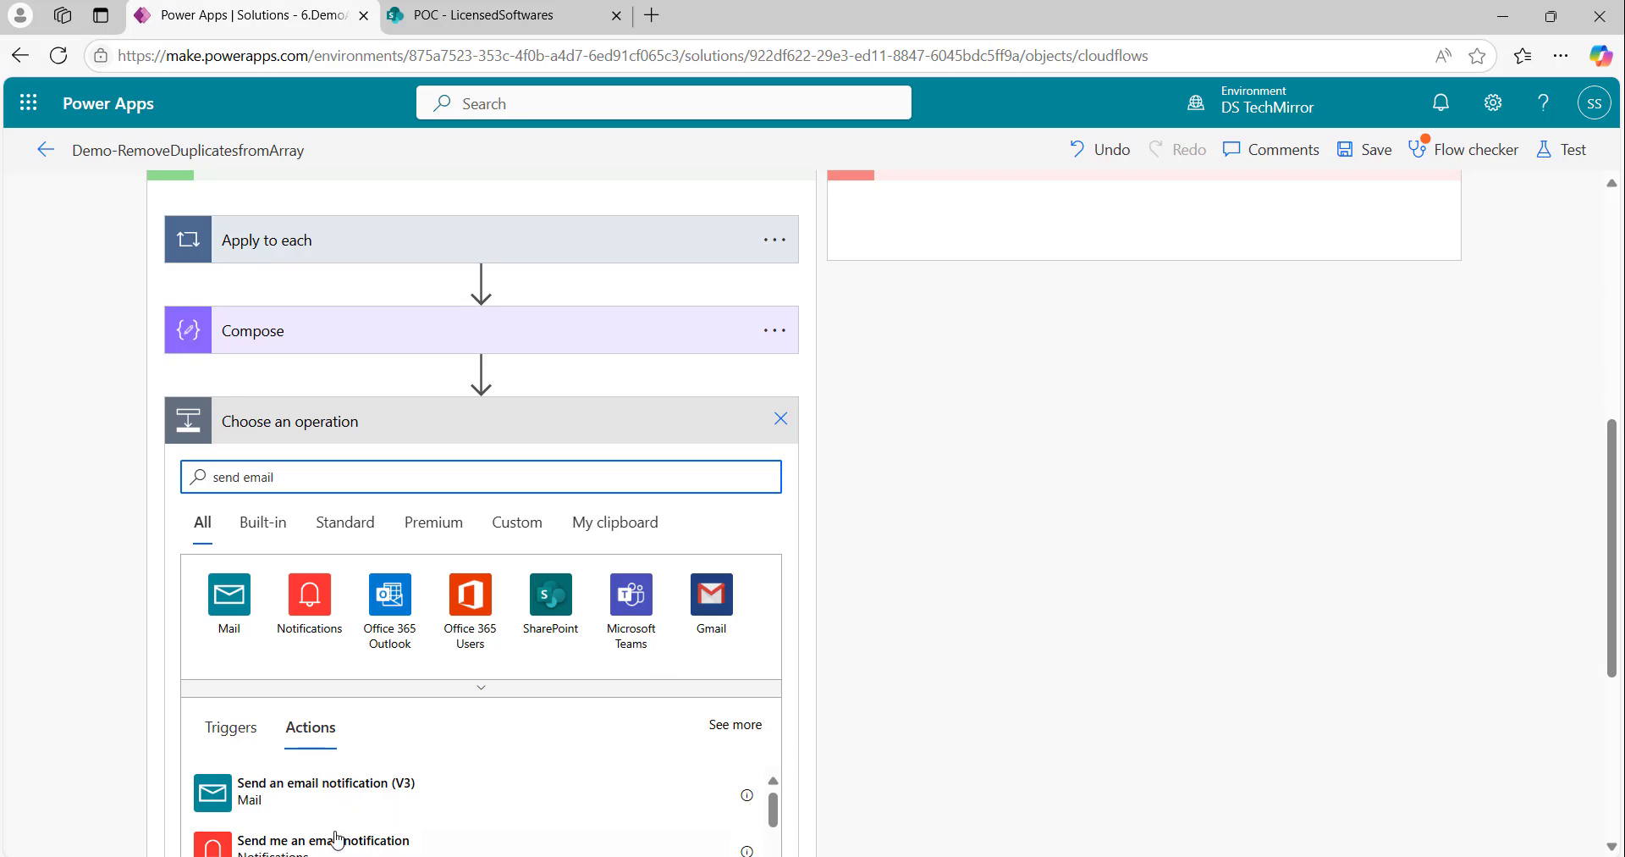
scroll(327, 631, "down", 3)
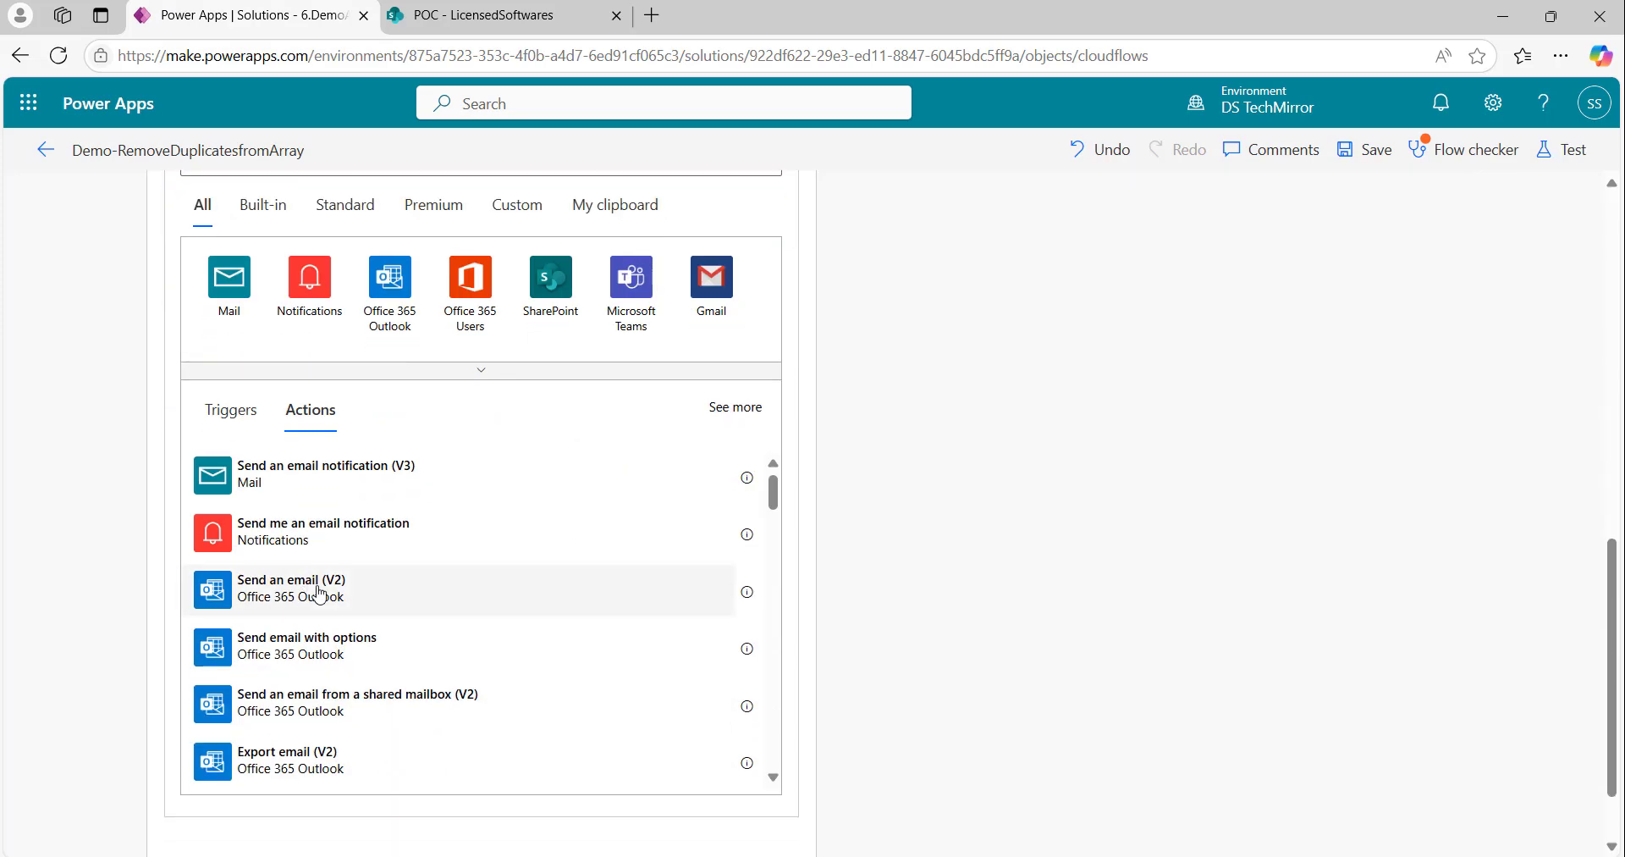
left_click(319, 595)
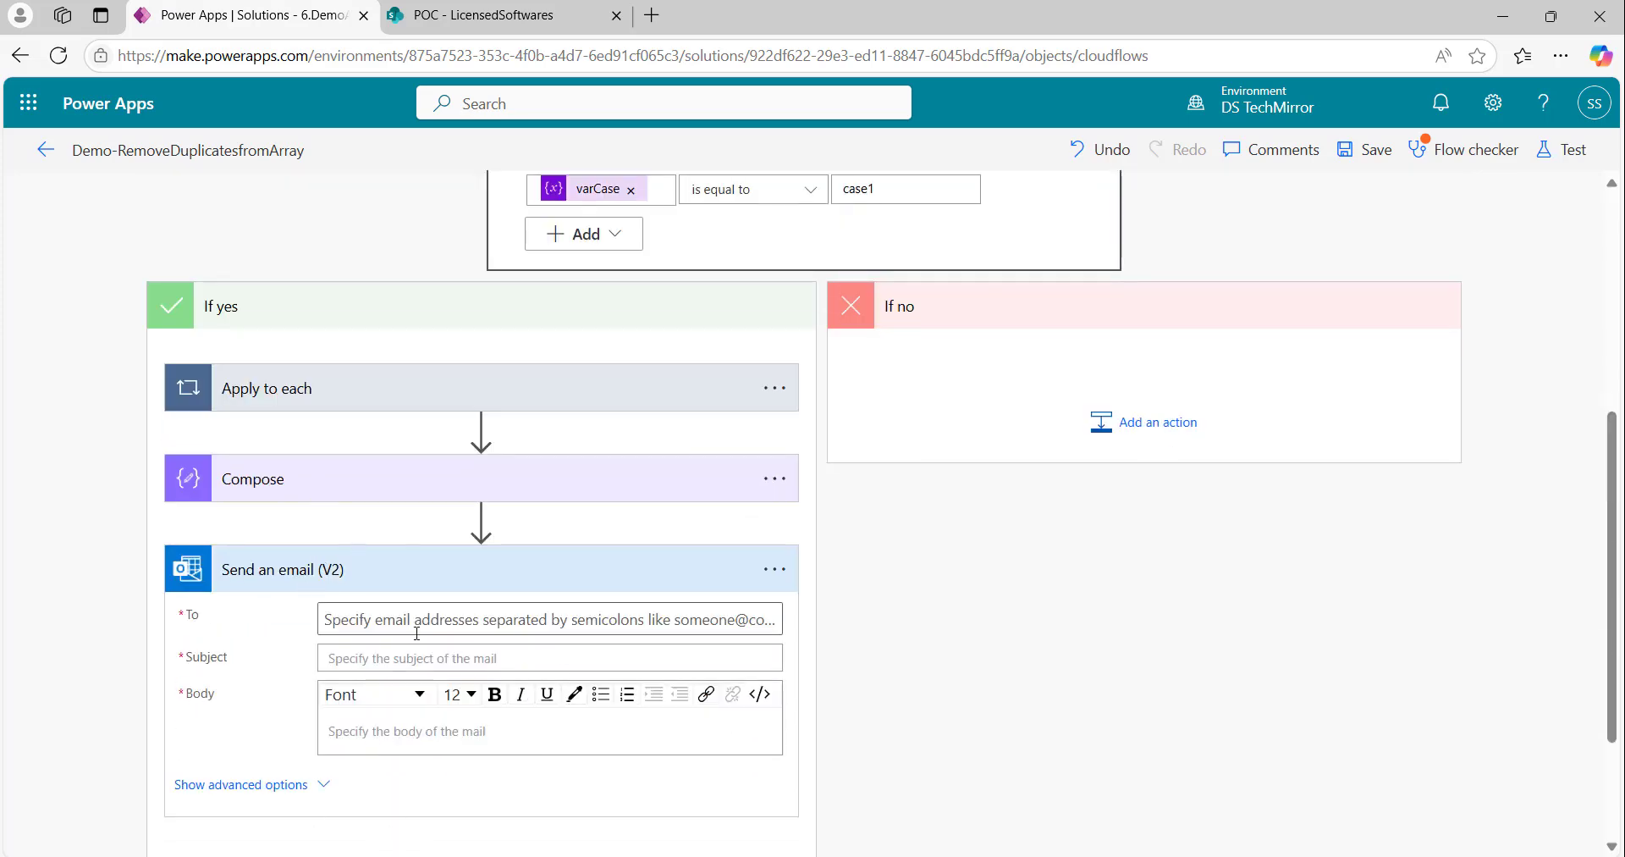
Step: Set the To field of Send an email (V2) to the expression join(variables('varEmailList'),';')
left_click(420, 619)
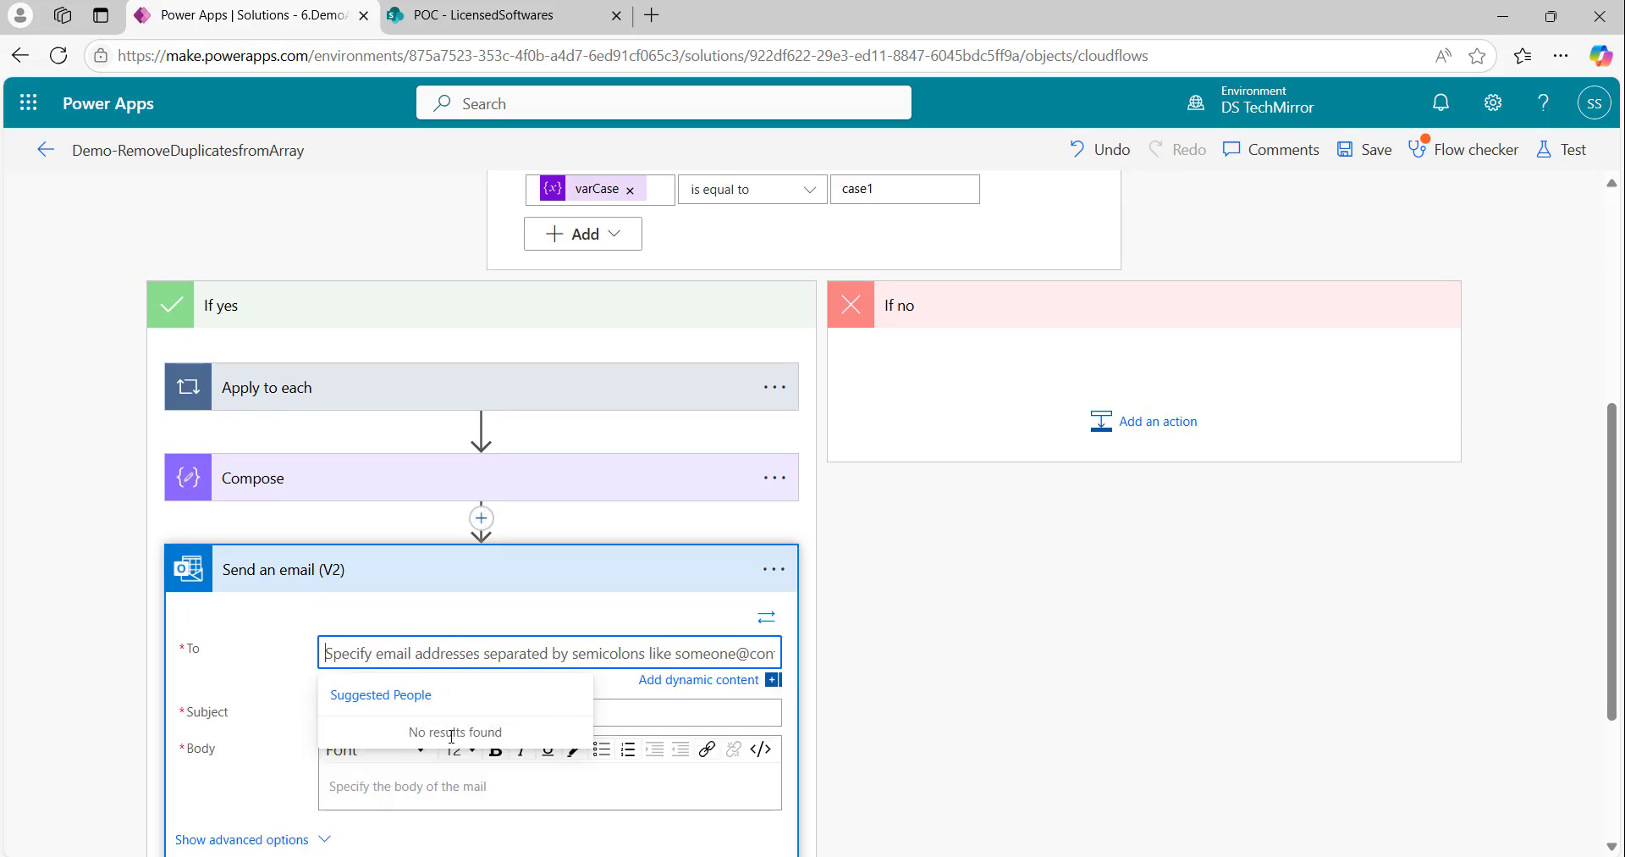
left_click(669, 679)
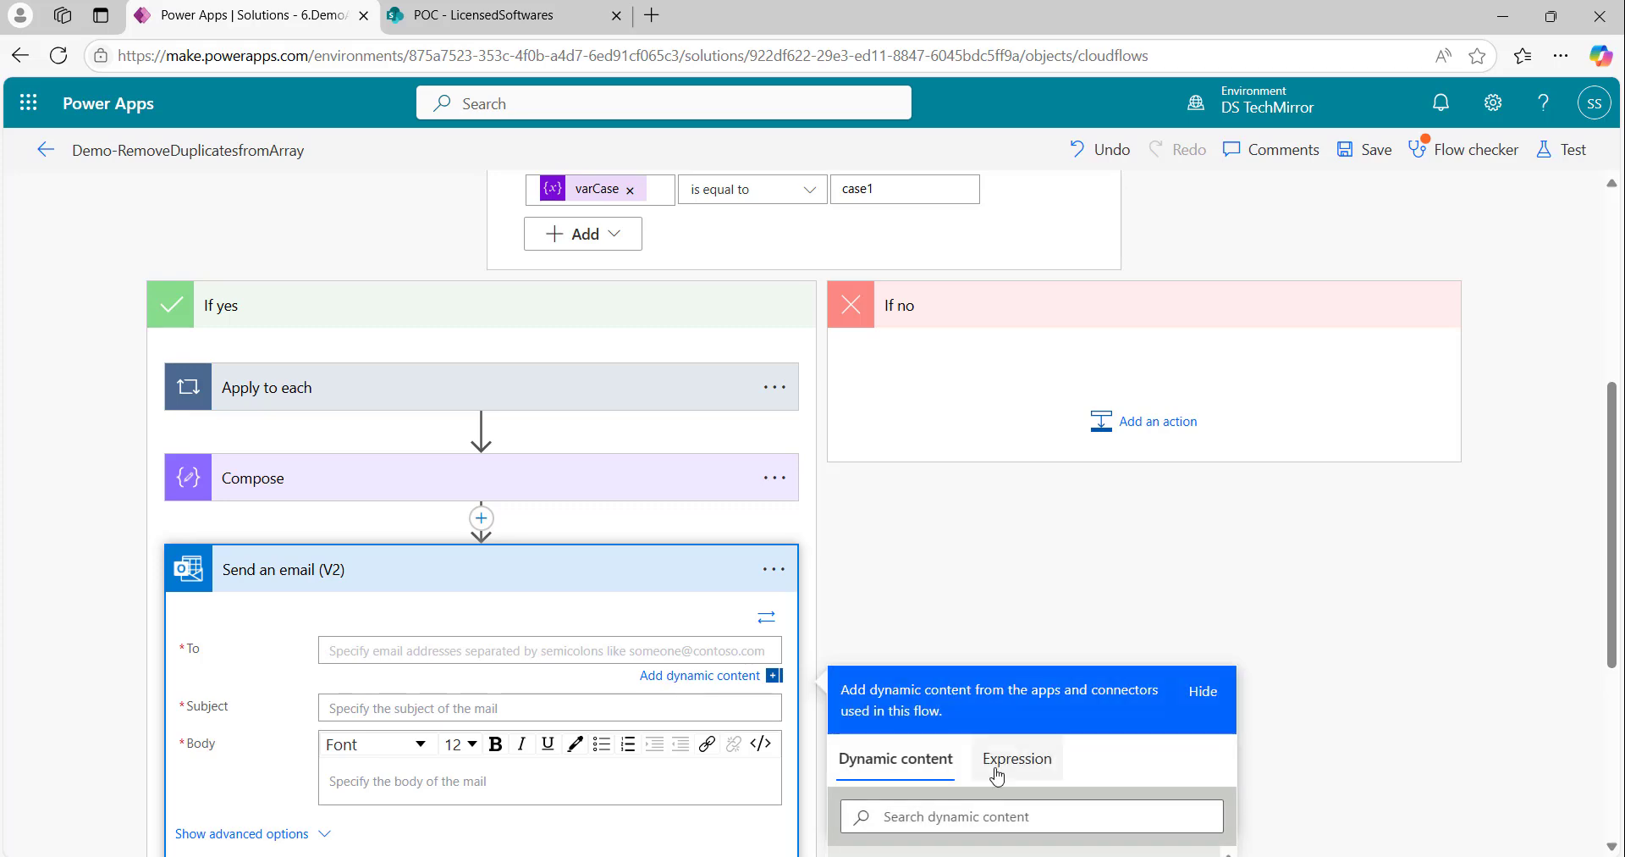
left_click(1016, 359)
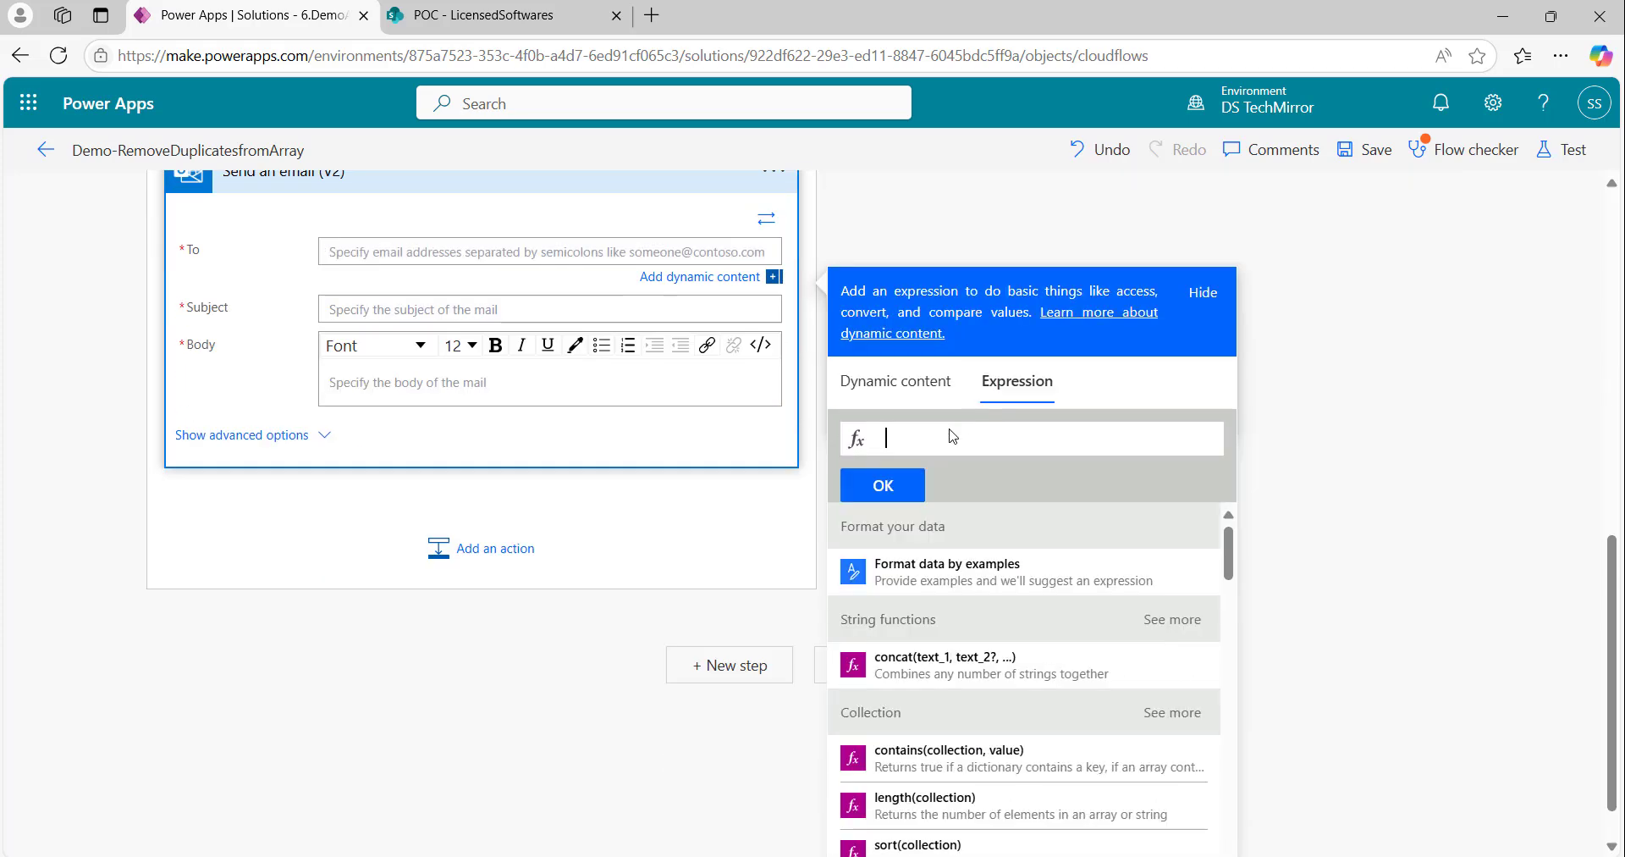
type("join(")
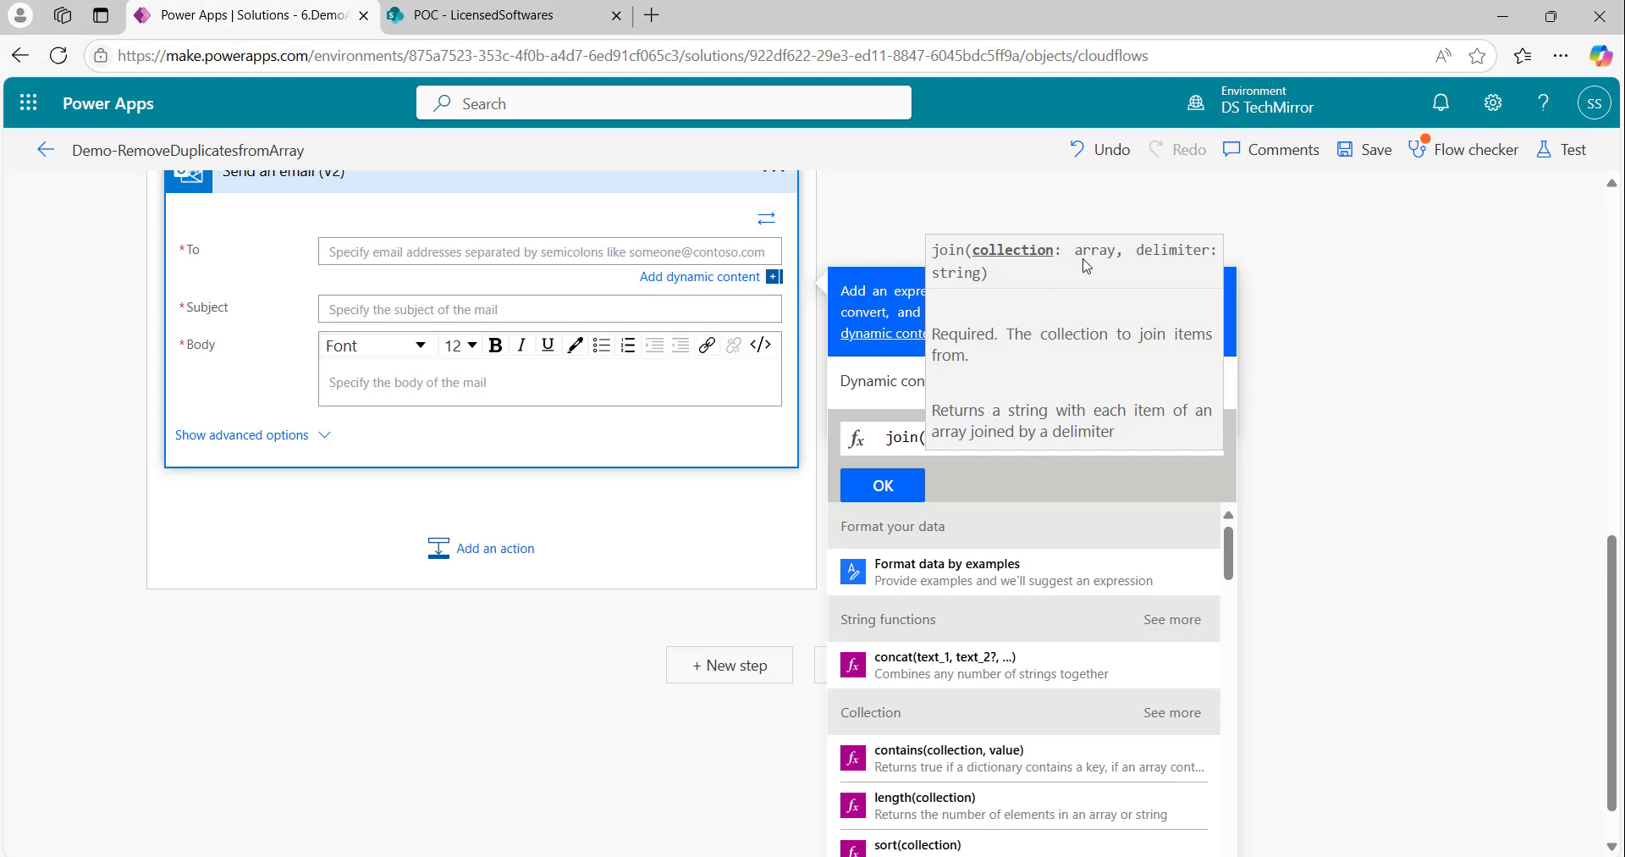
left_click(872, 385)
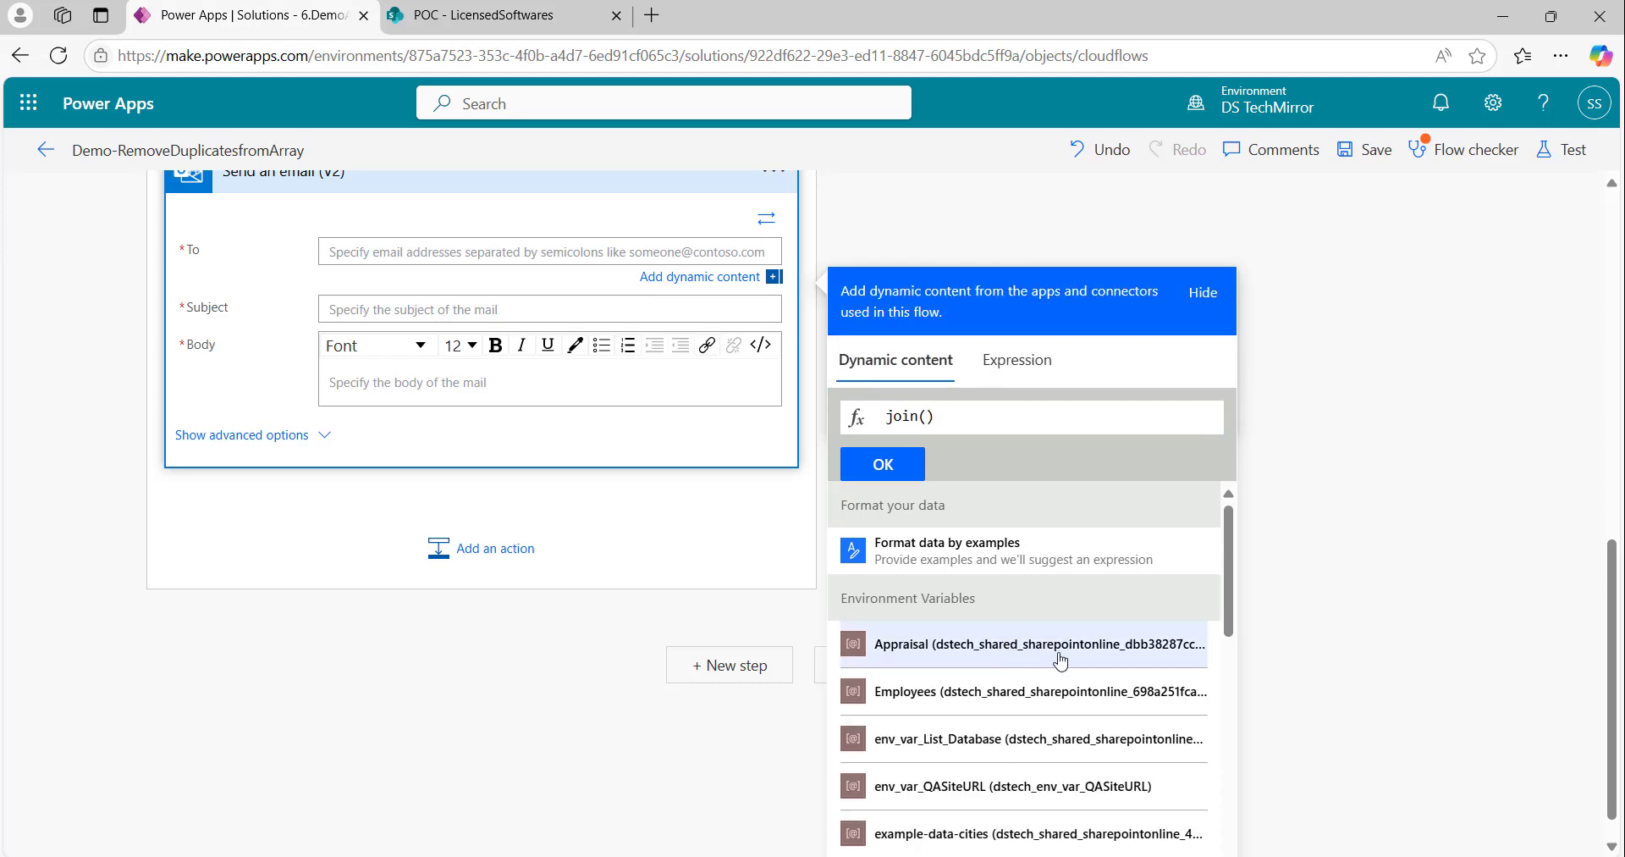
scroll(1060, 660, "down", 3)
scroll(1061, 661, "down", 5)
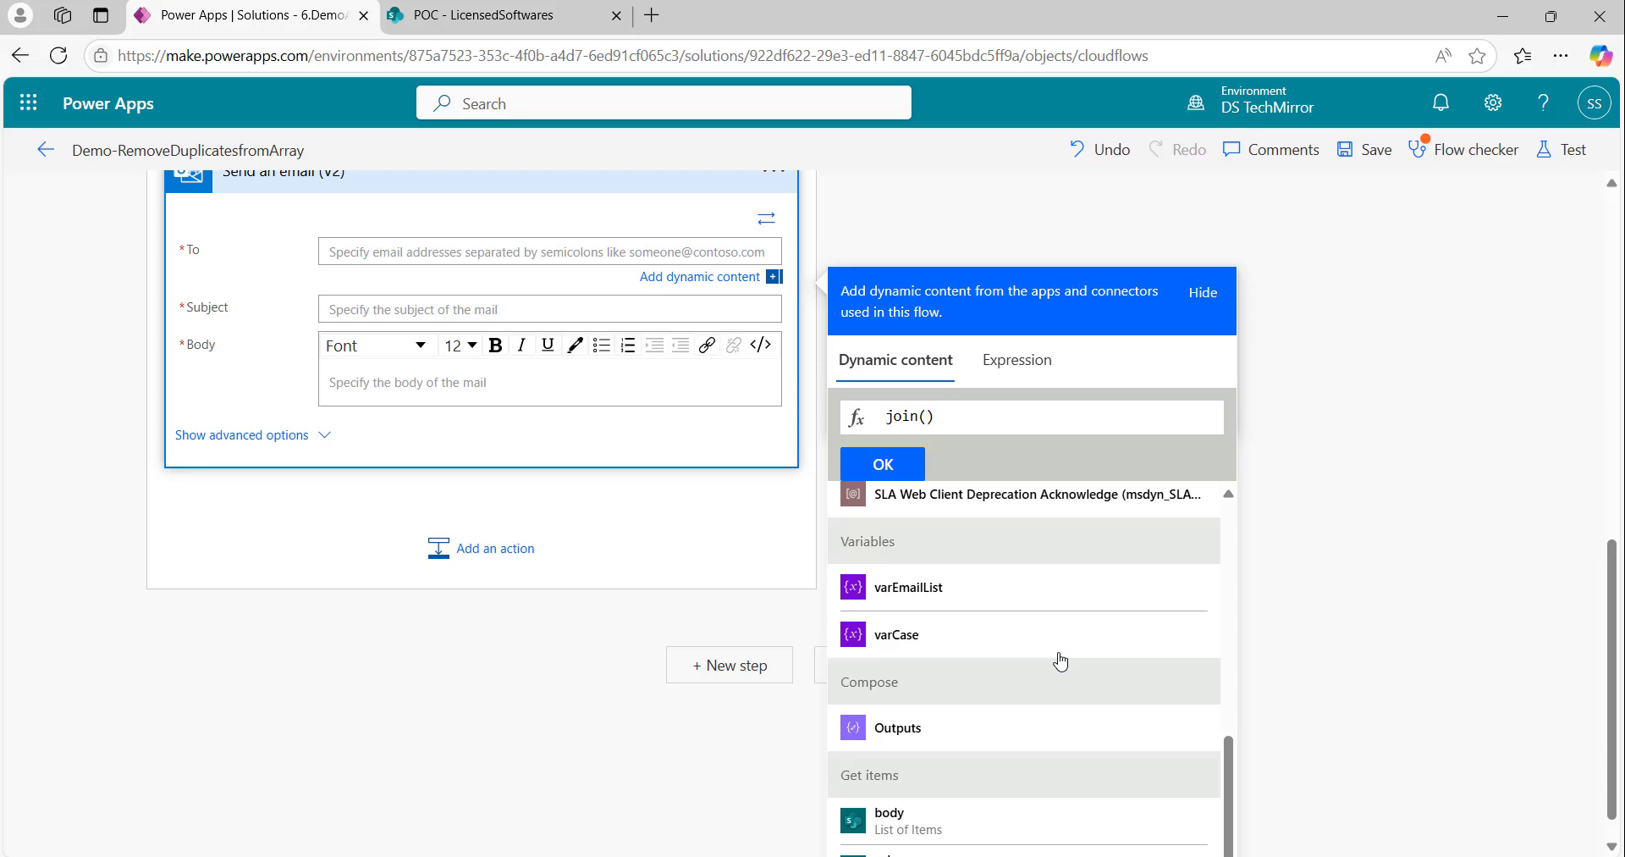
left_click(927, 584)
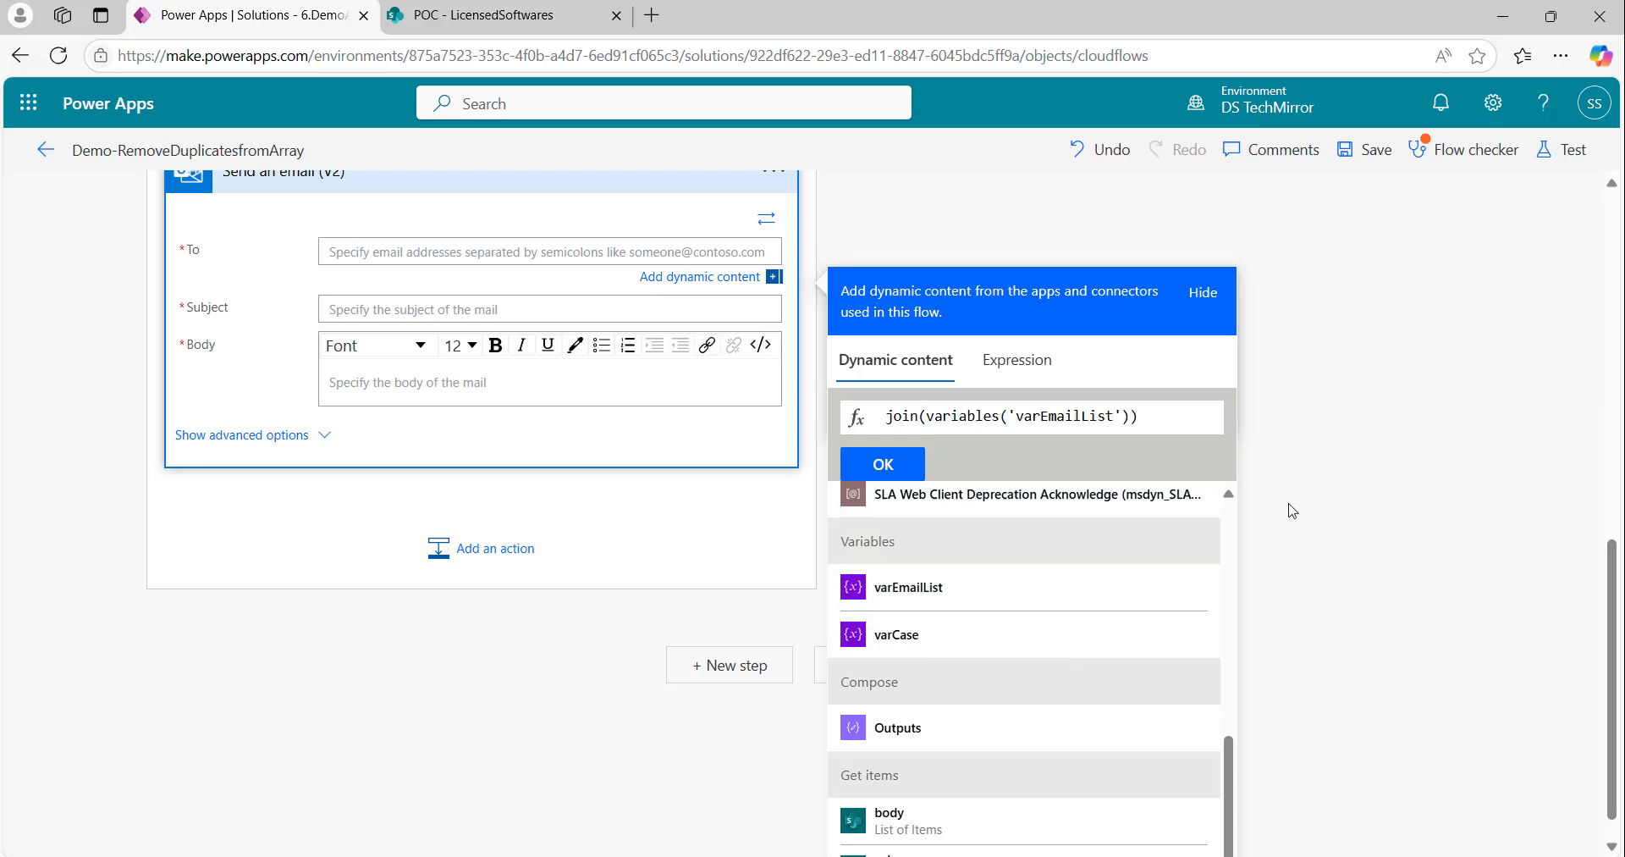
type(",")
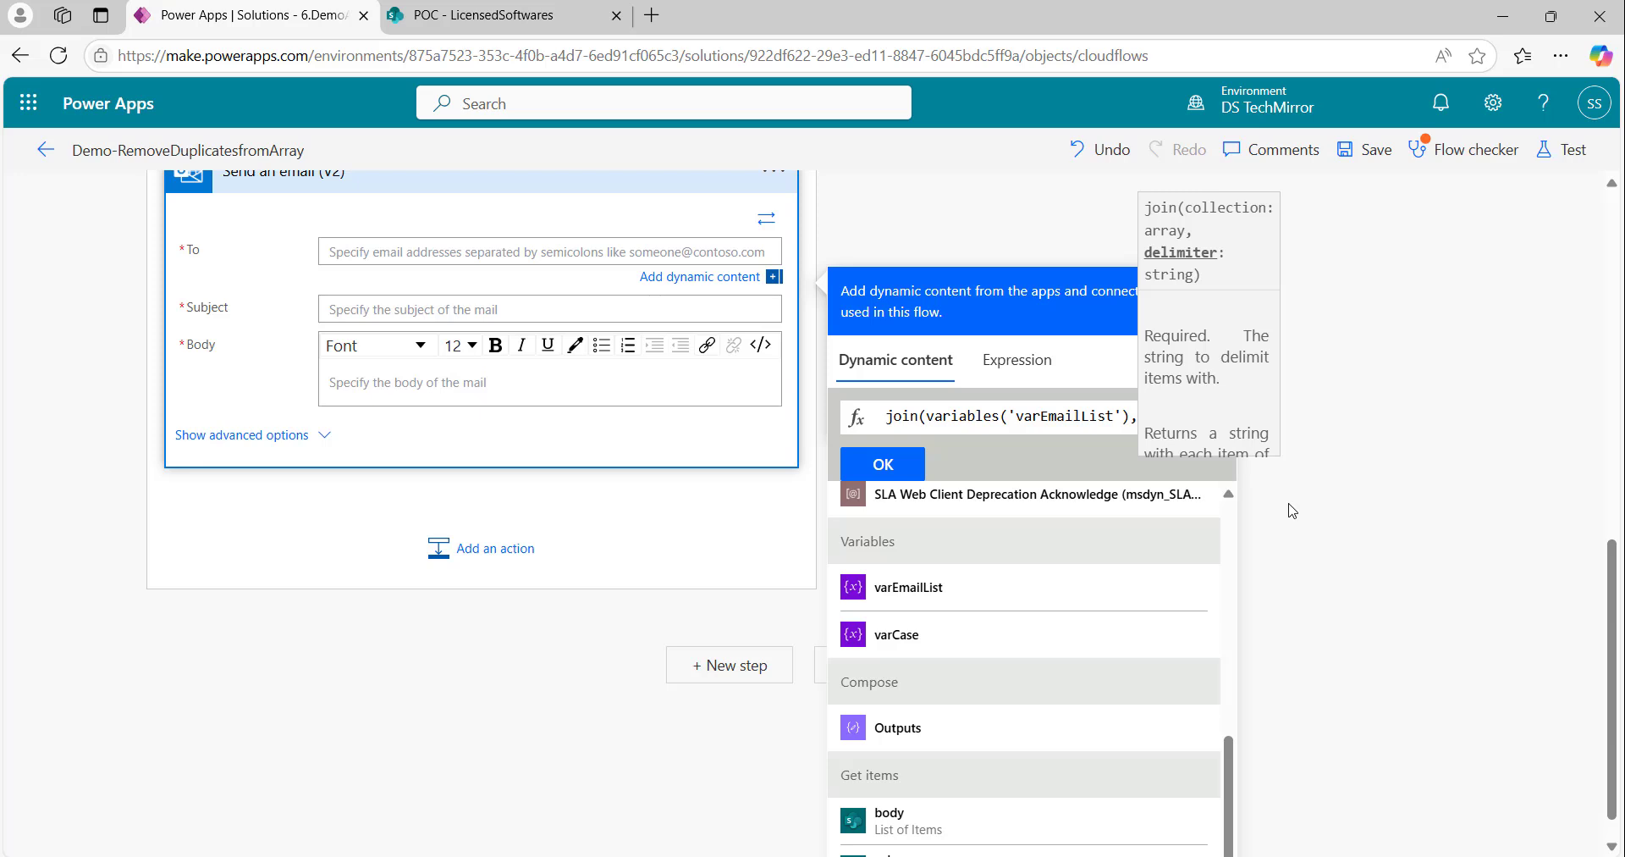
type("';")
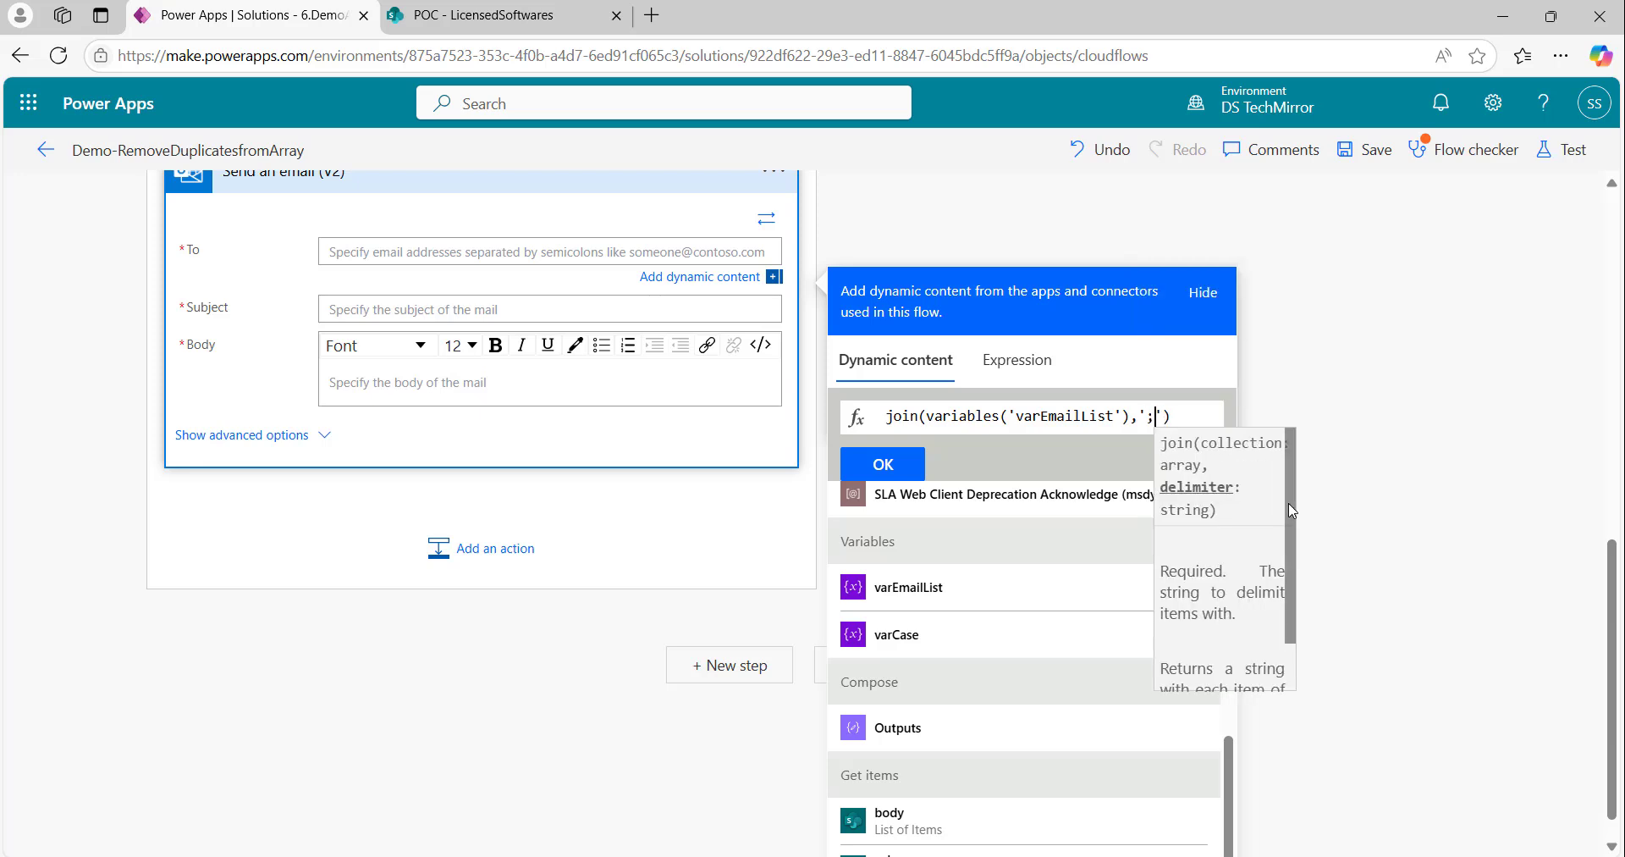
left_click(855, 466)
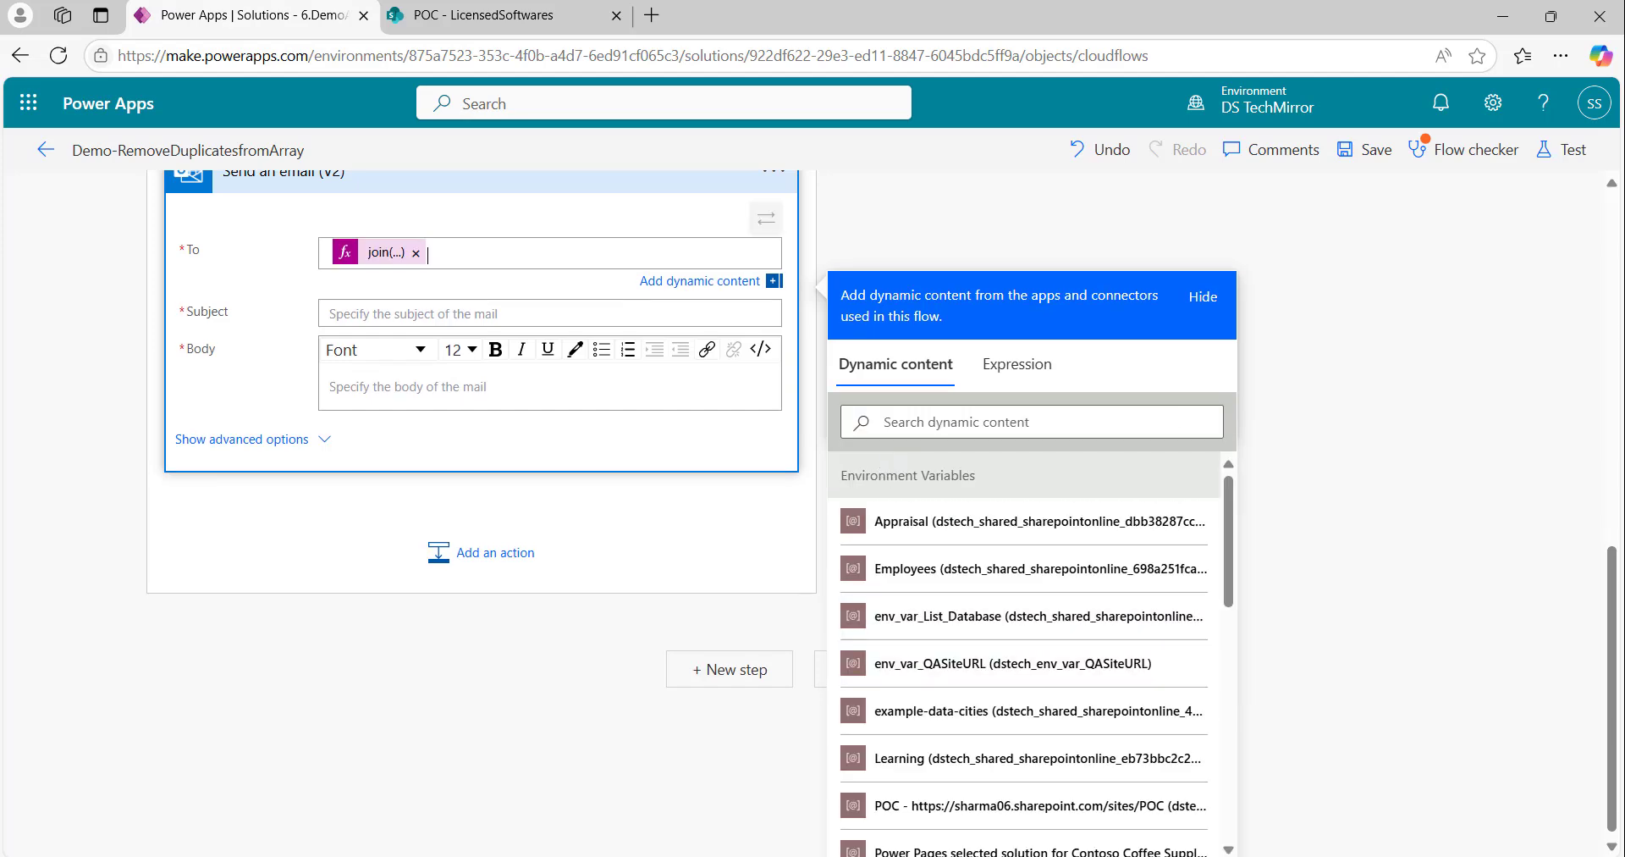
Step: Fill in the email subject "test email" and the body "test", and save the flow
left_click(440, 313)
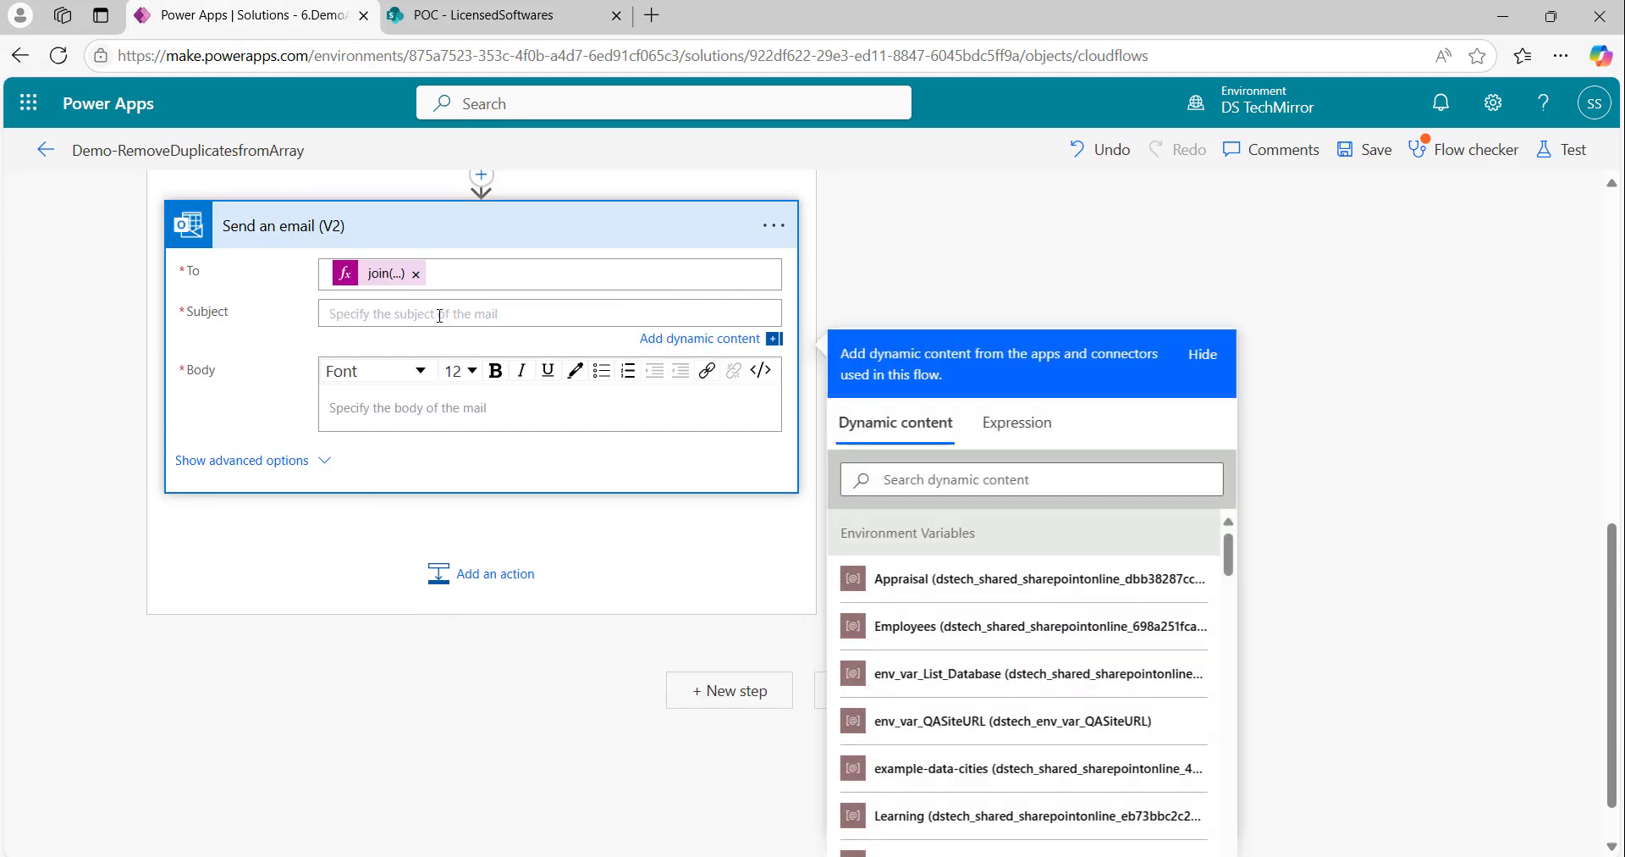
type("test email")
left_click(369, 407)
type("t")
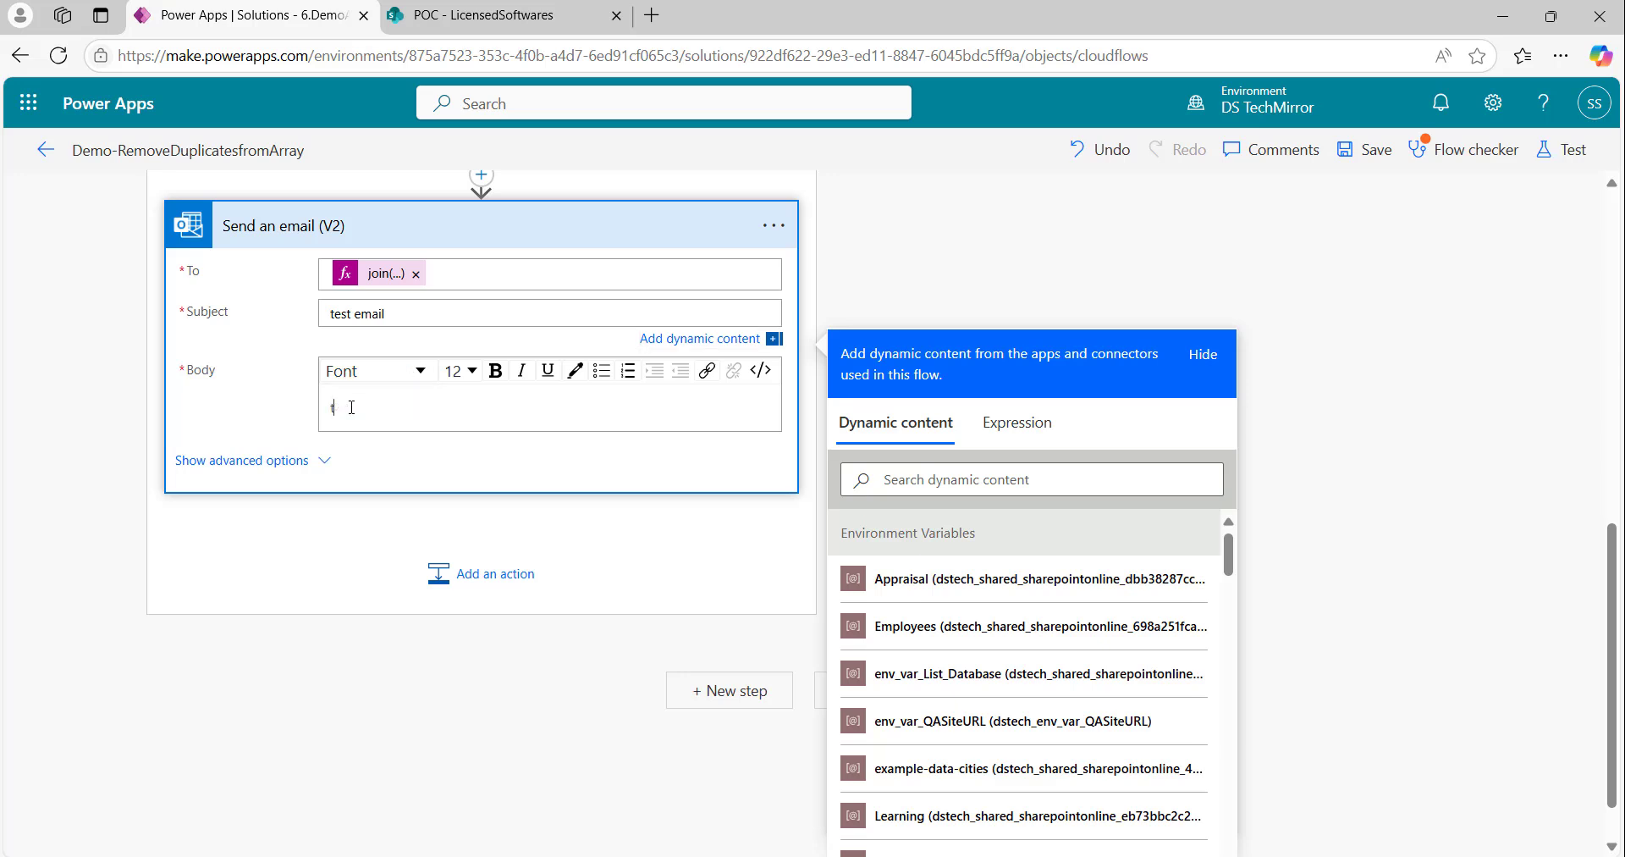
type("est")
left_click(1369, 149)
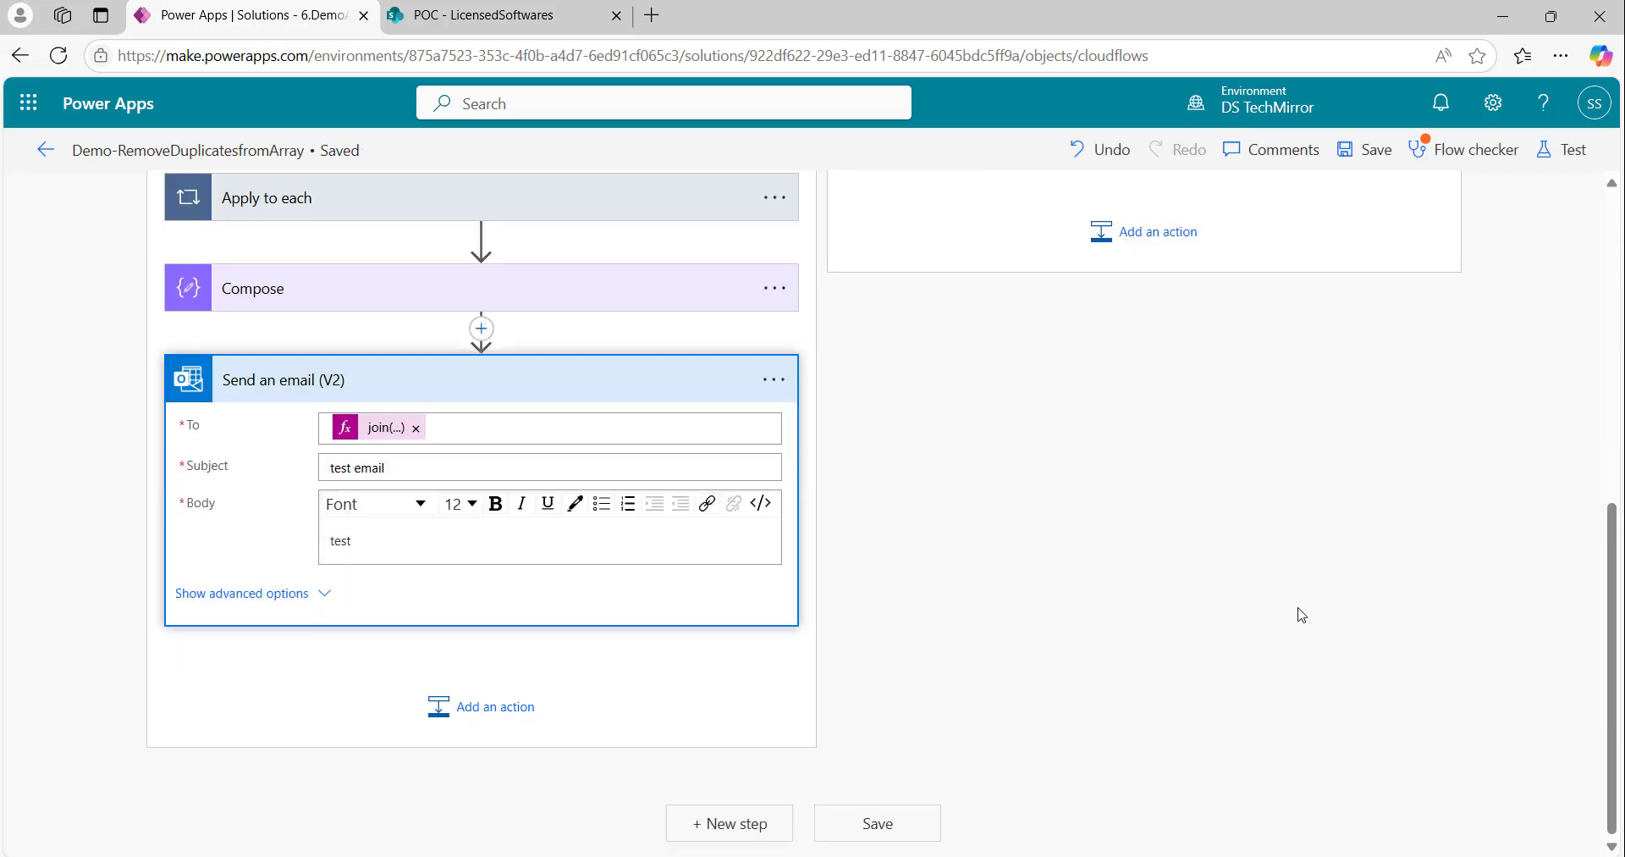
Step: Try to test the flow automatically with the most recent successful trigger run
left_click(1587, 162)
left_click(1565, 151)
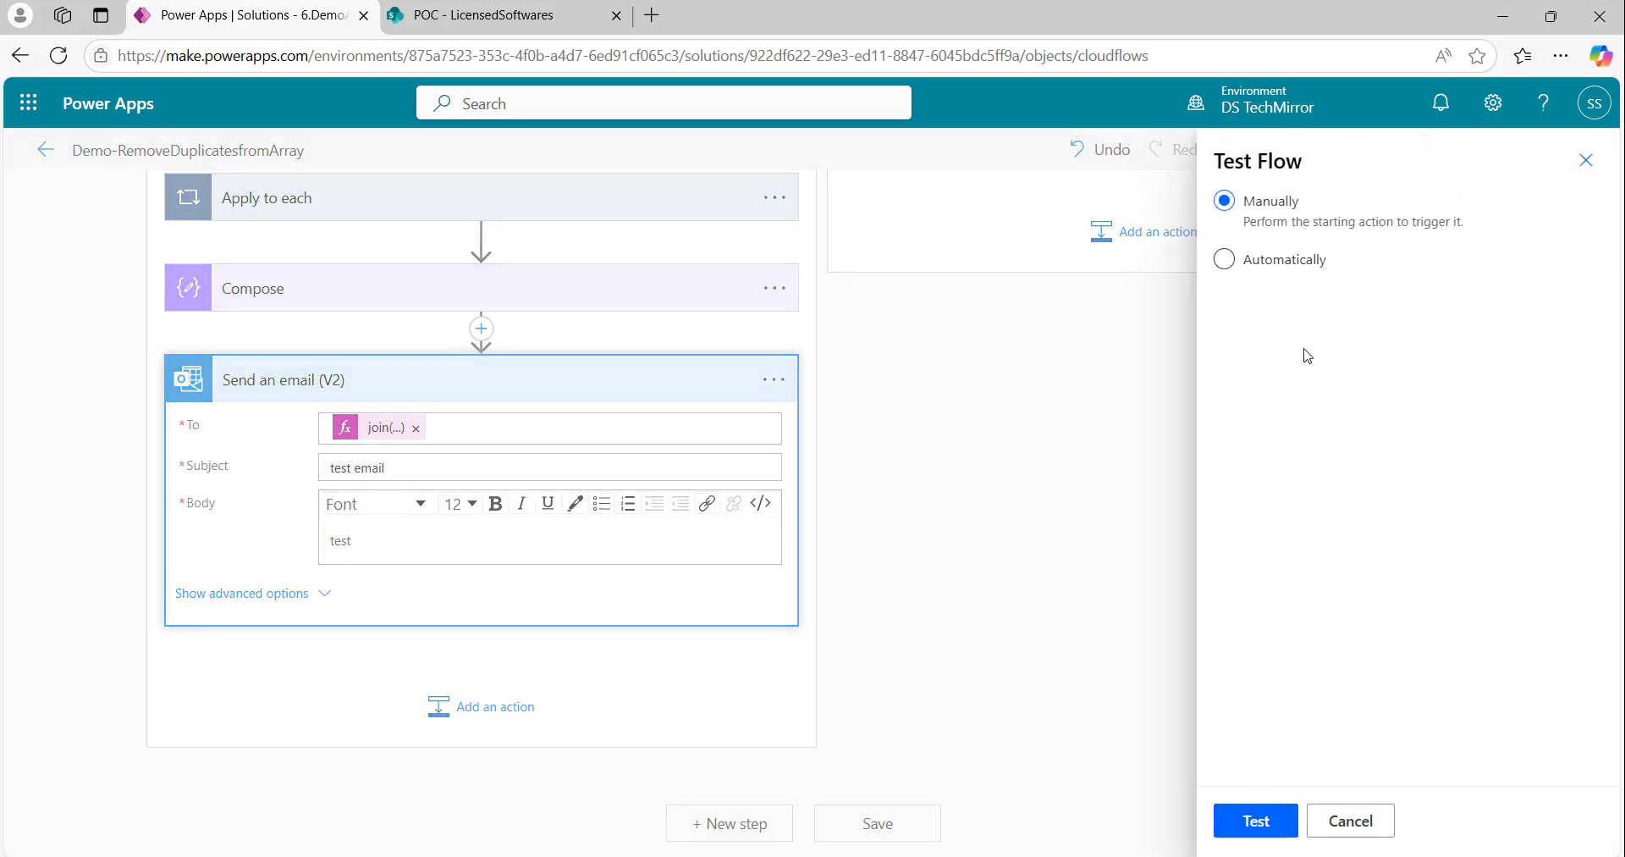
left_click(1291, 260)
left_click(1308, 304)
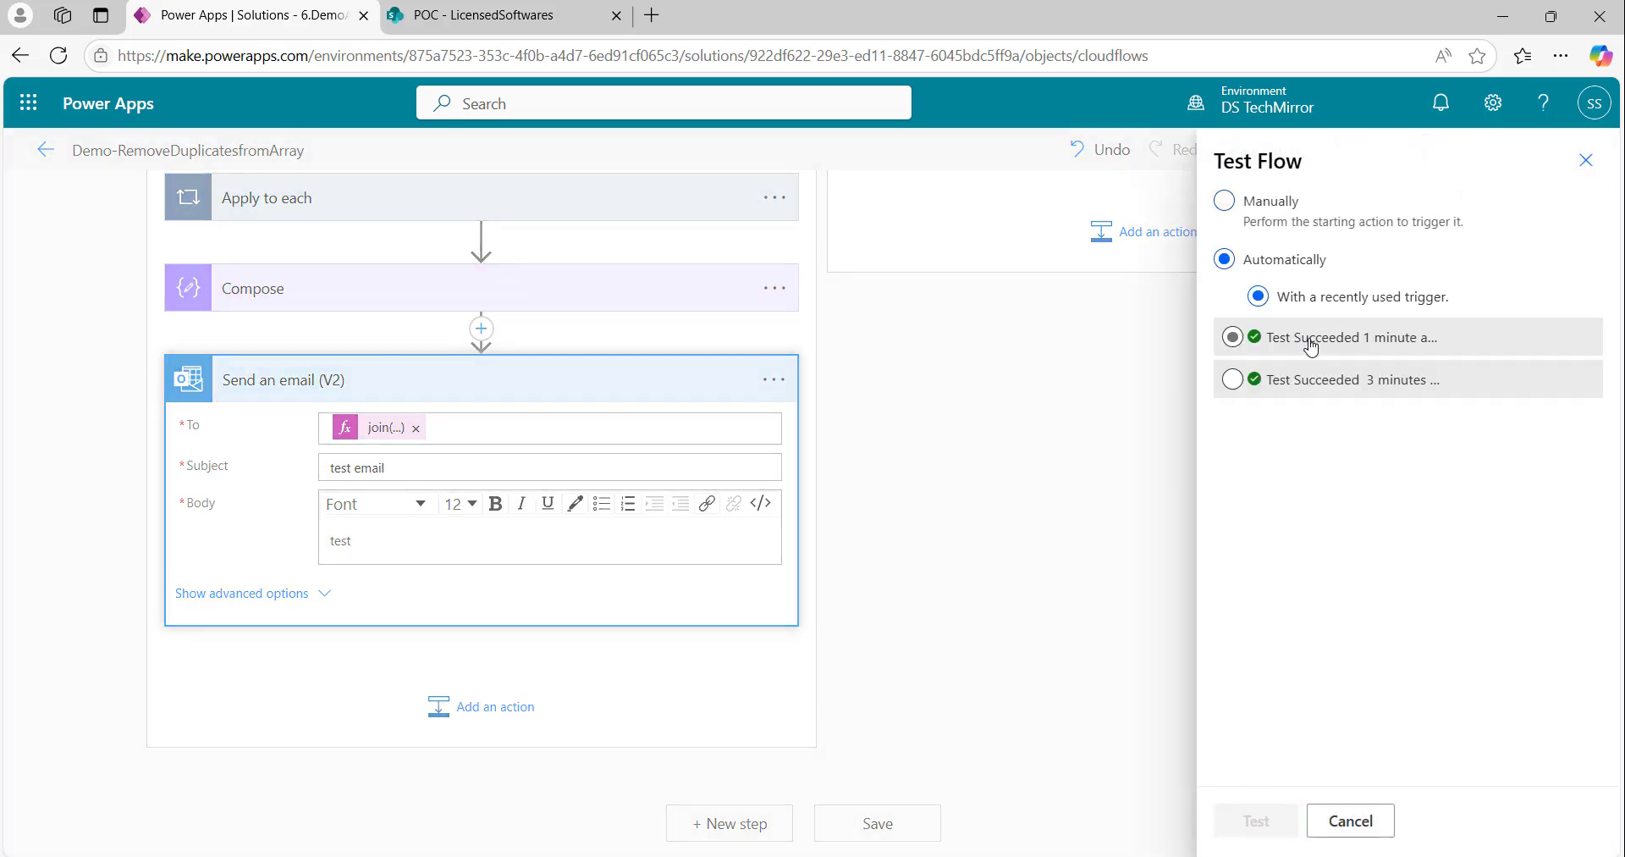
left_click(1312, 338)
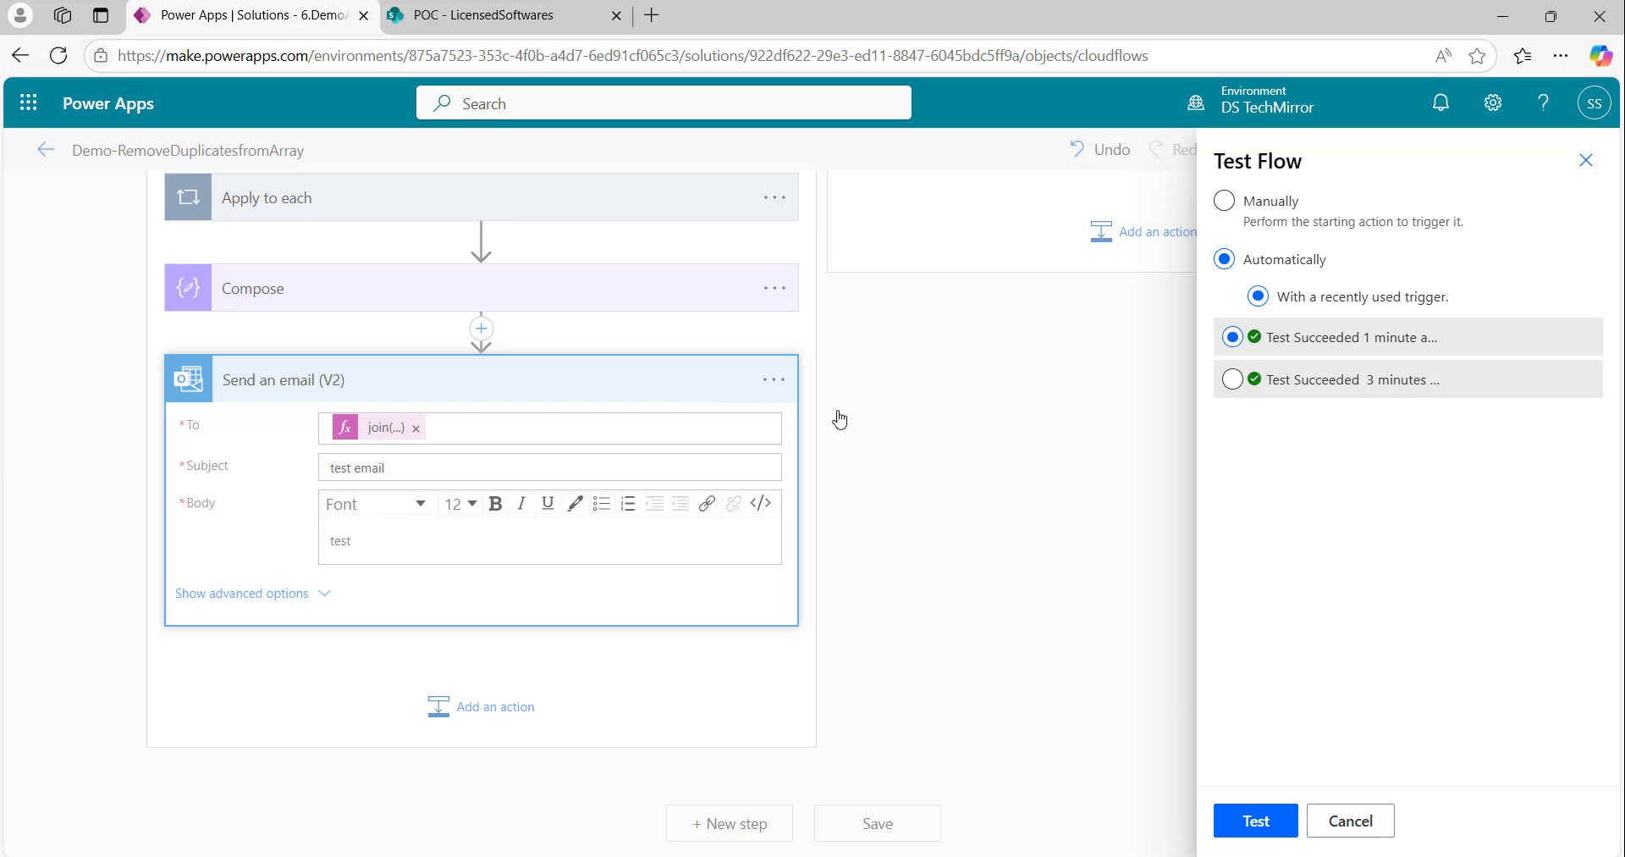
scroll(931, 639, "down", 6)
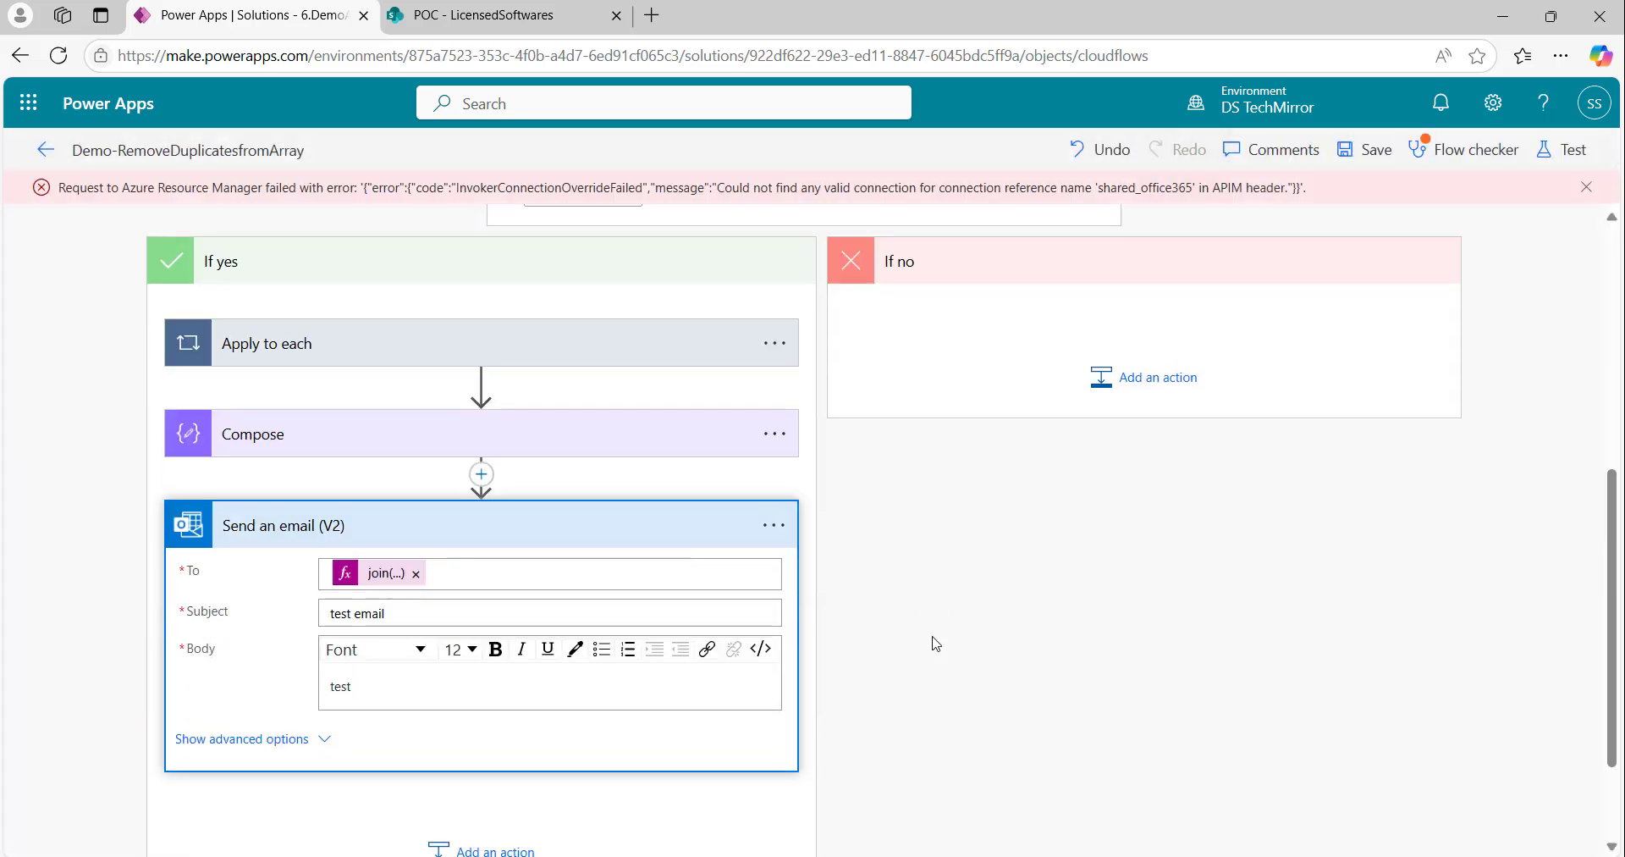
Step: Dismiss the error, save the flow again and retry the automatic test with the recently used trigger
left_click(1586, 187)
left_click(1557, 154)
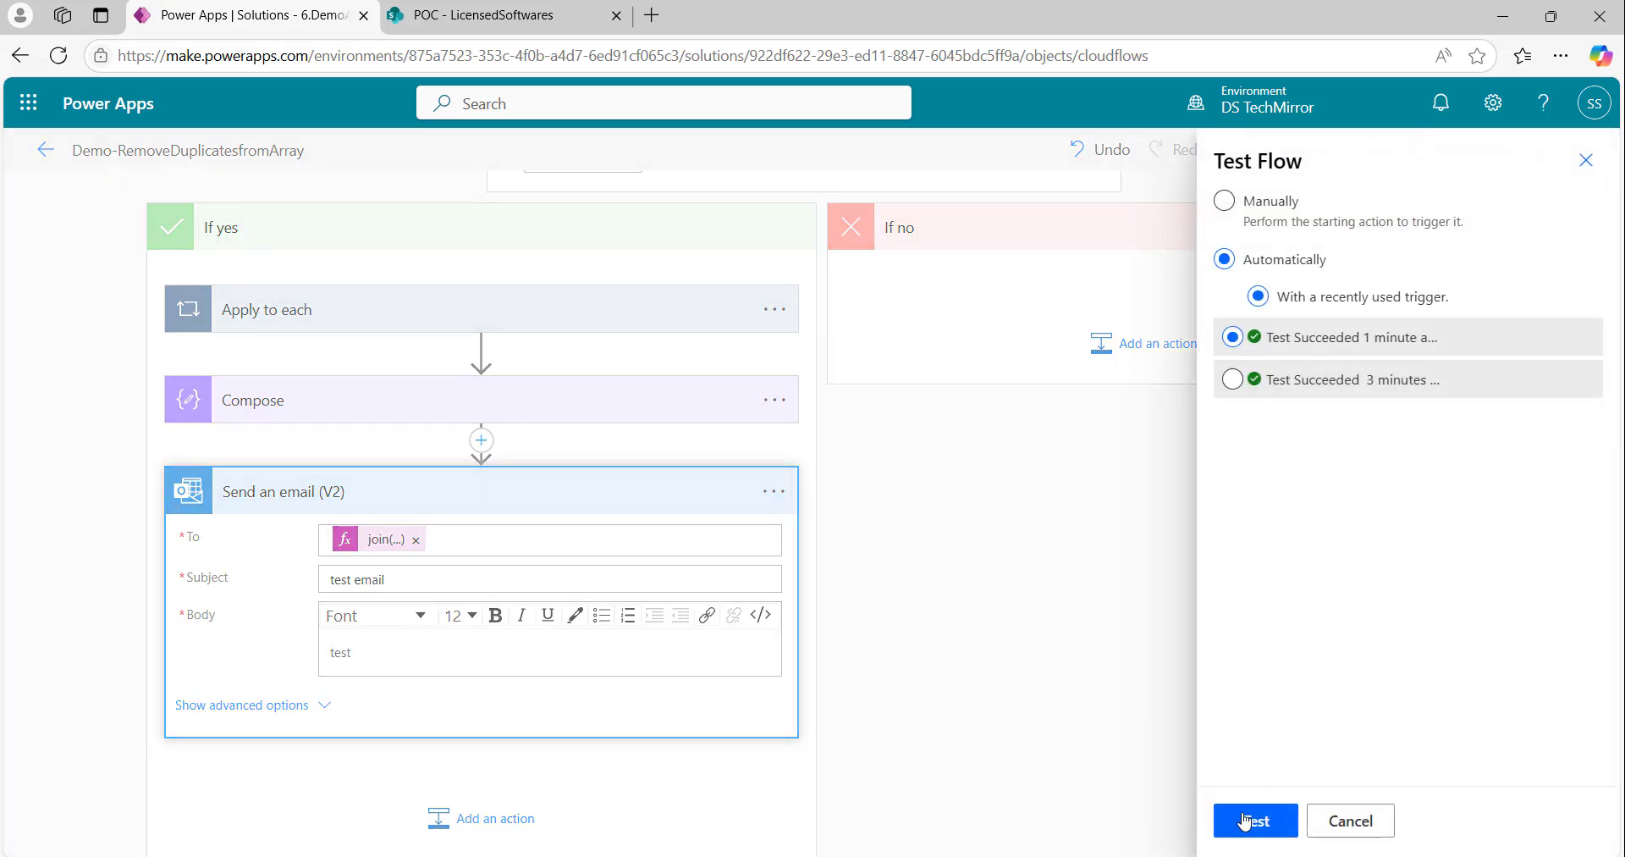
left_click(1586, 161)
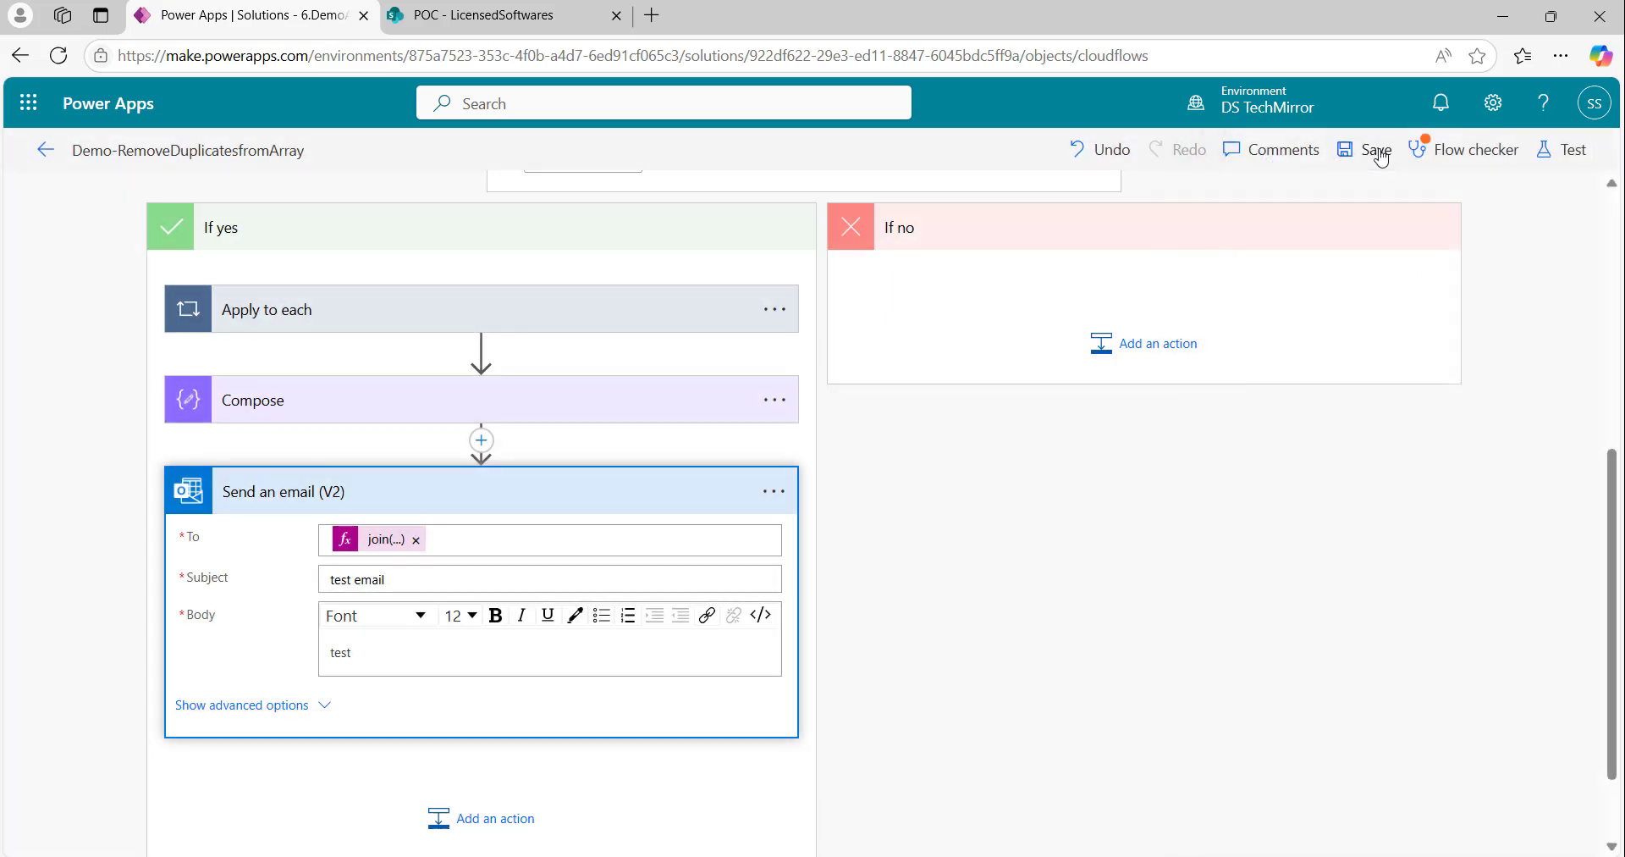
left_click(1372, 152)
left_click(1586, 161)
left_click(1558, 154)
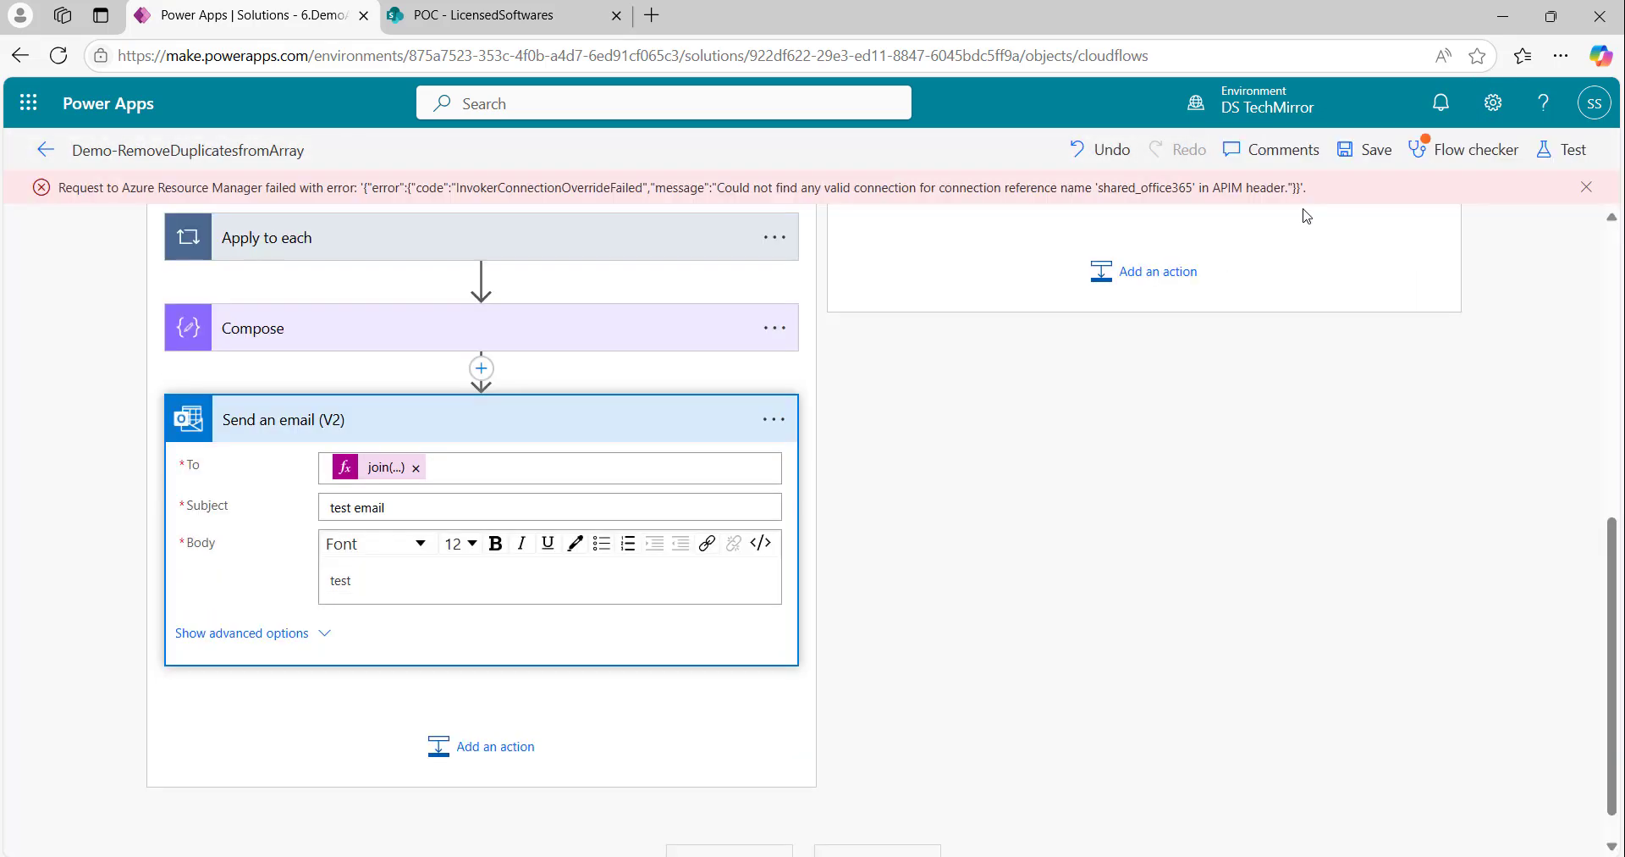
left_click(774, 419)
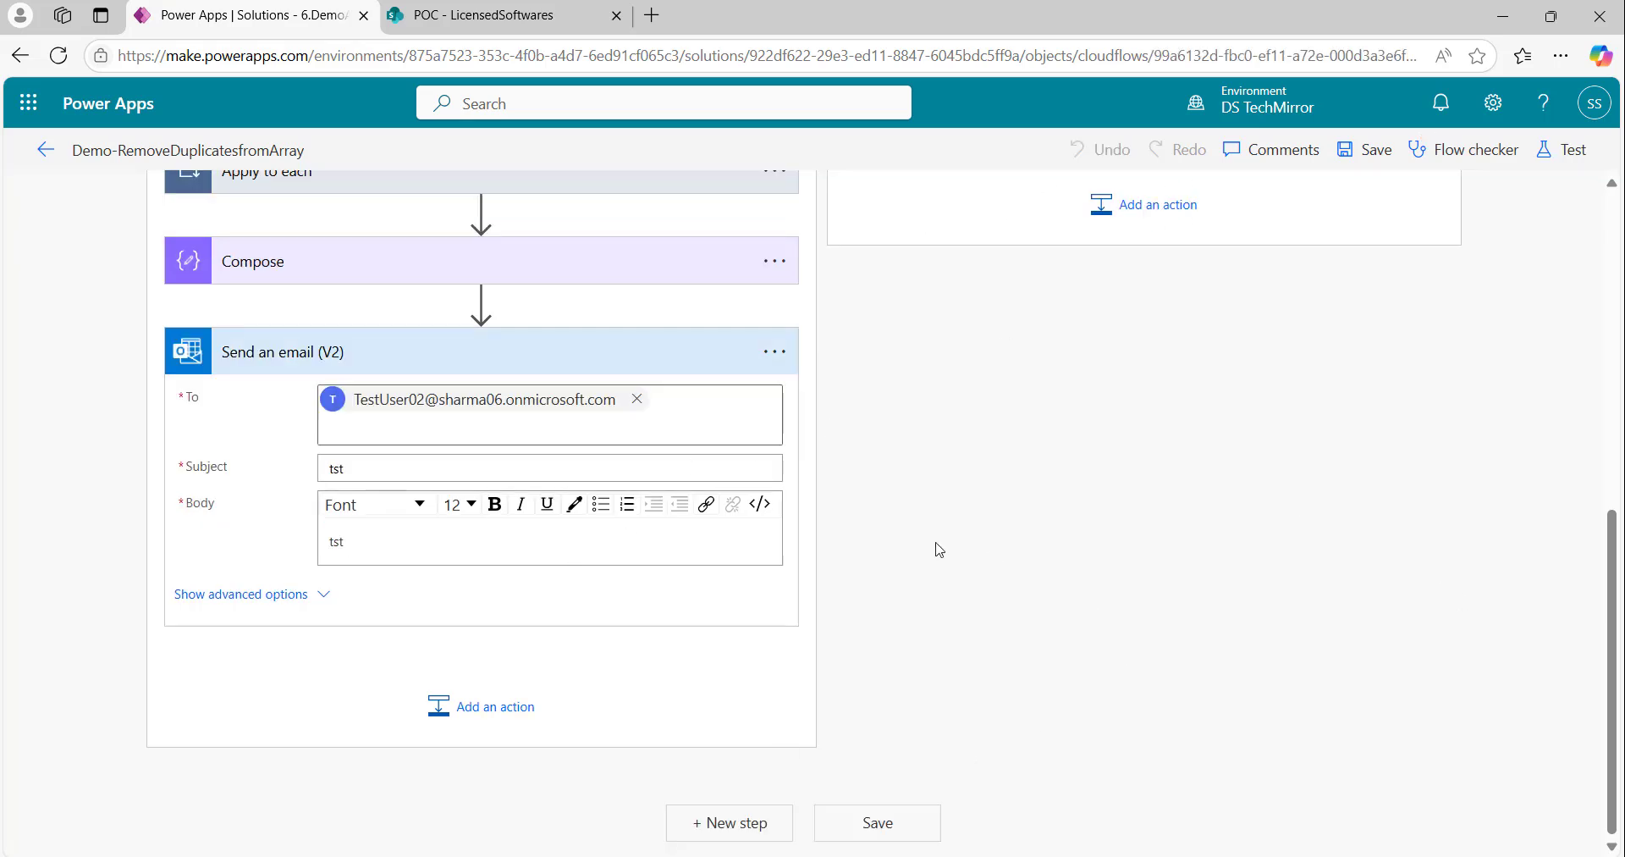
Step: Test the flow manually, continuing with the SharePoint and Office 365 Outlook connections
left_click(1560, 150)
left_click(1225, 203)
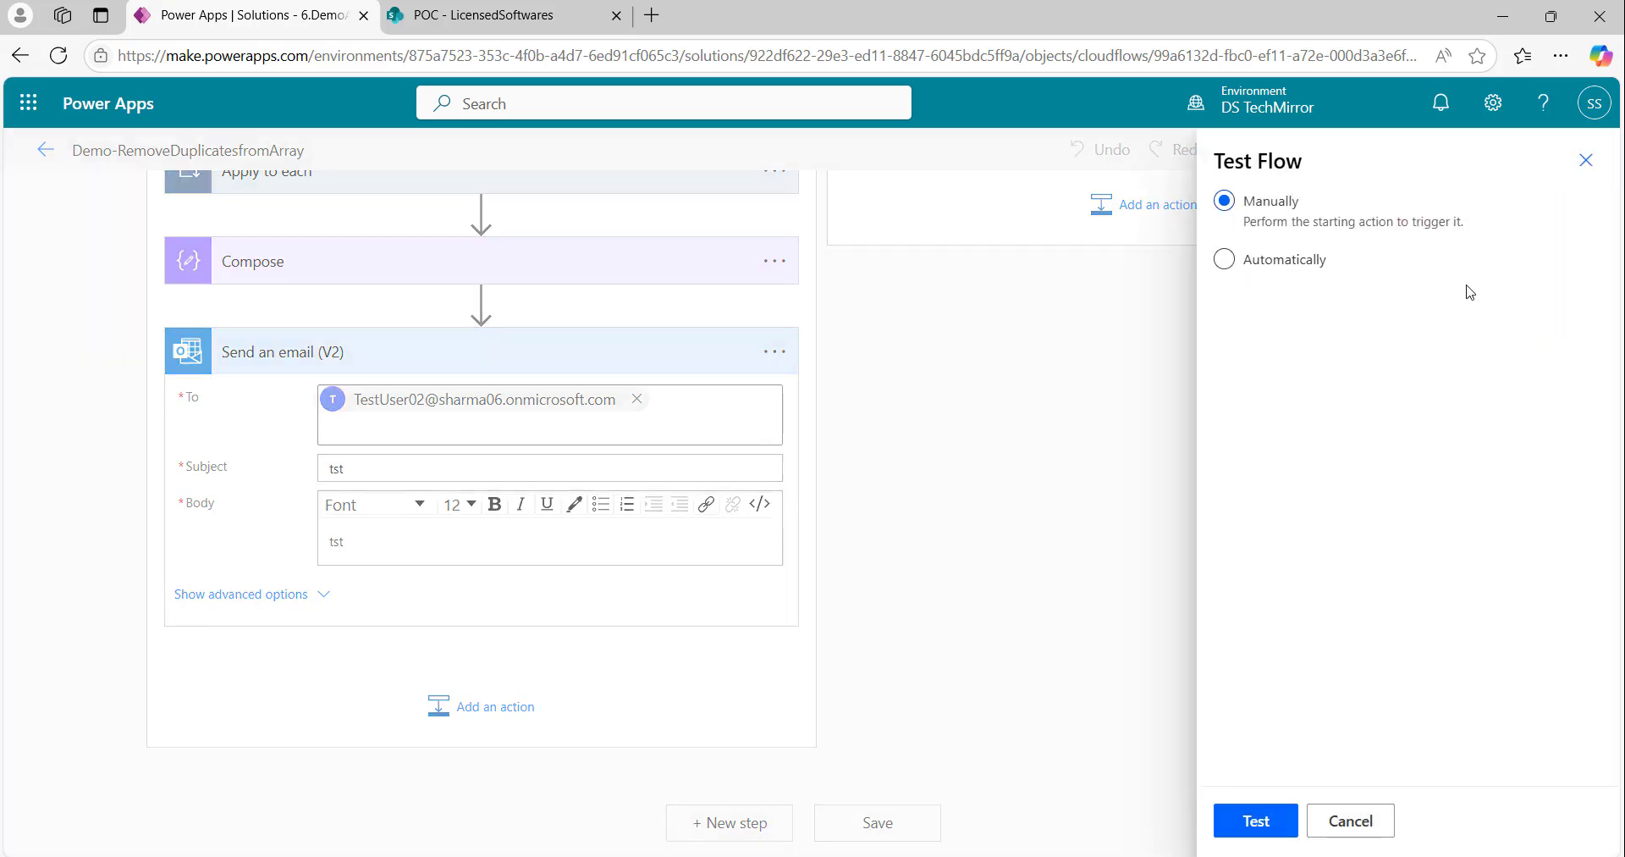
left_click(1256, 820)
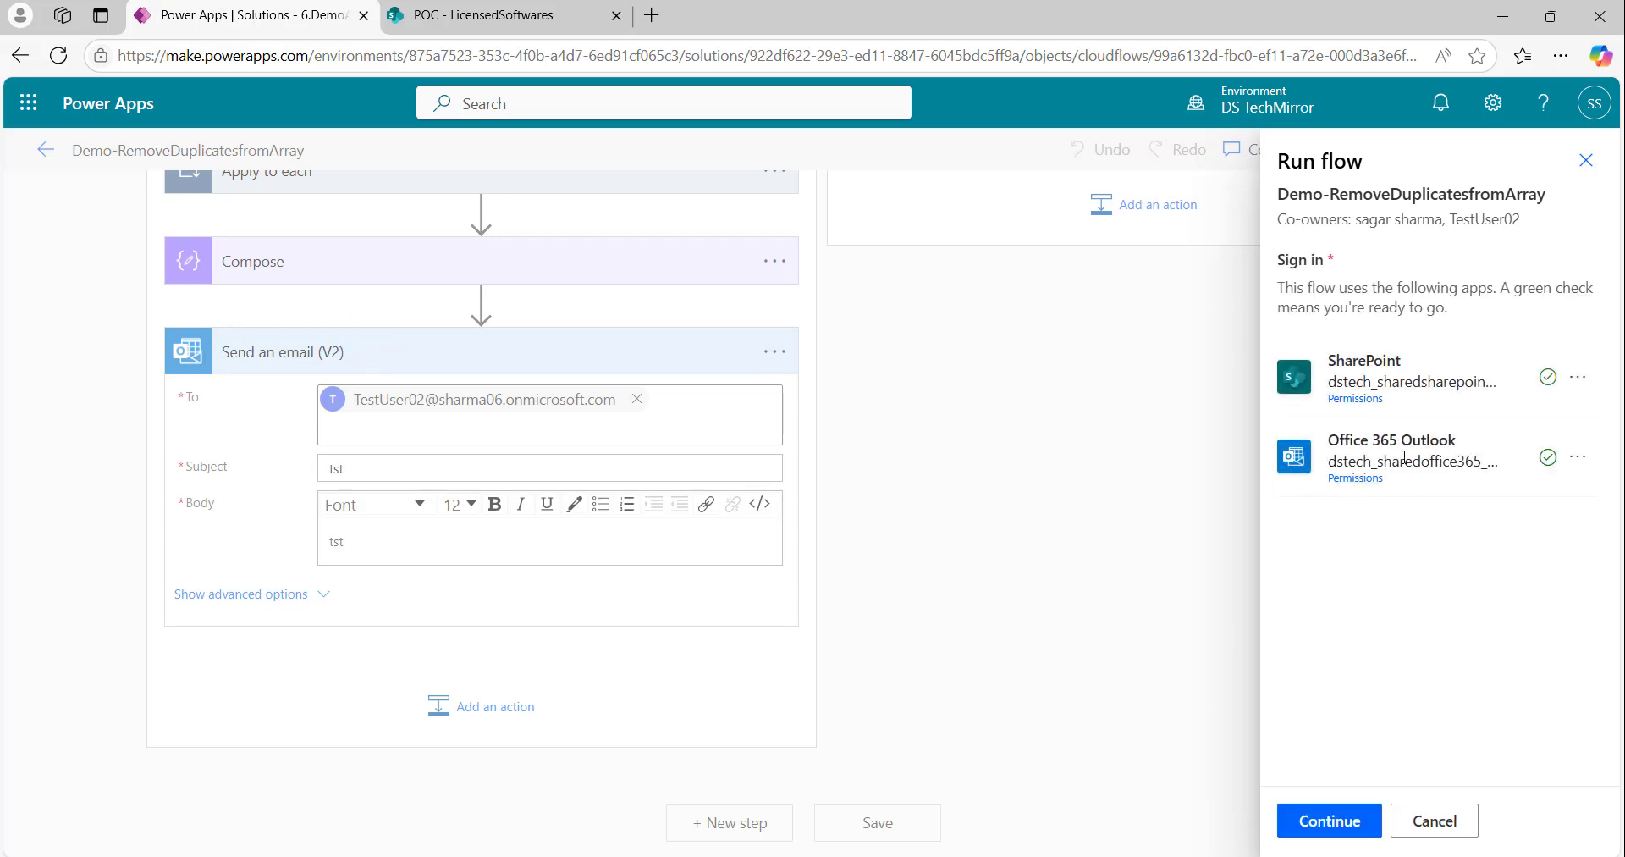
left_click(1310, 830)
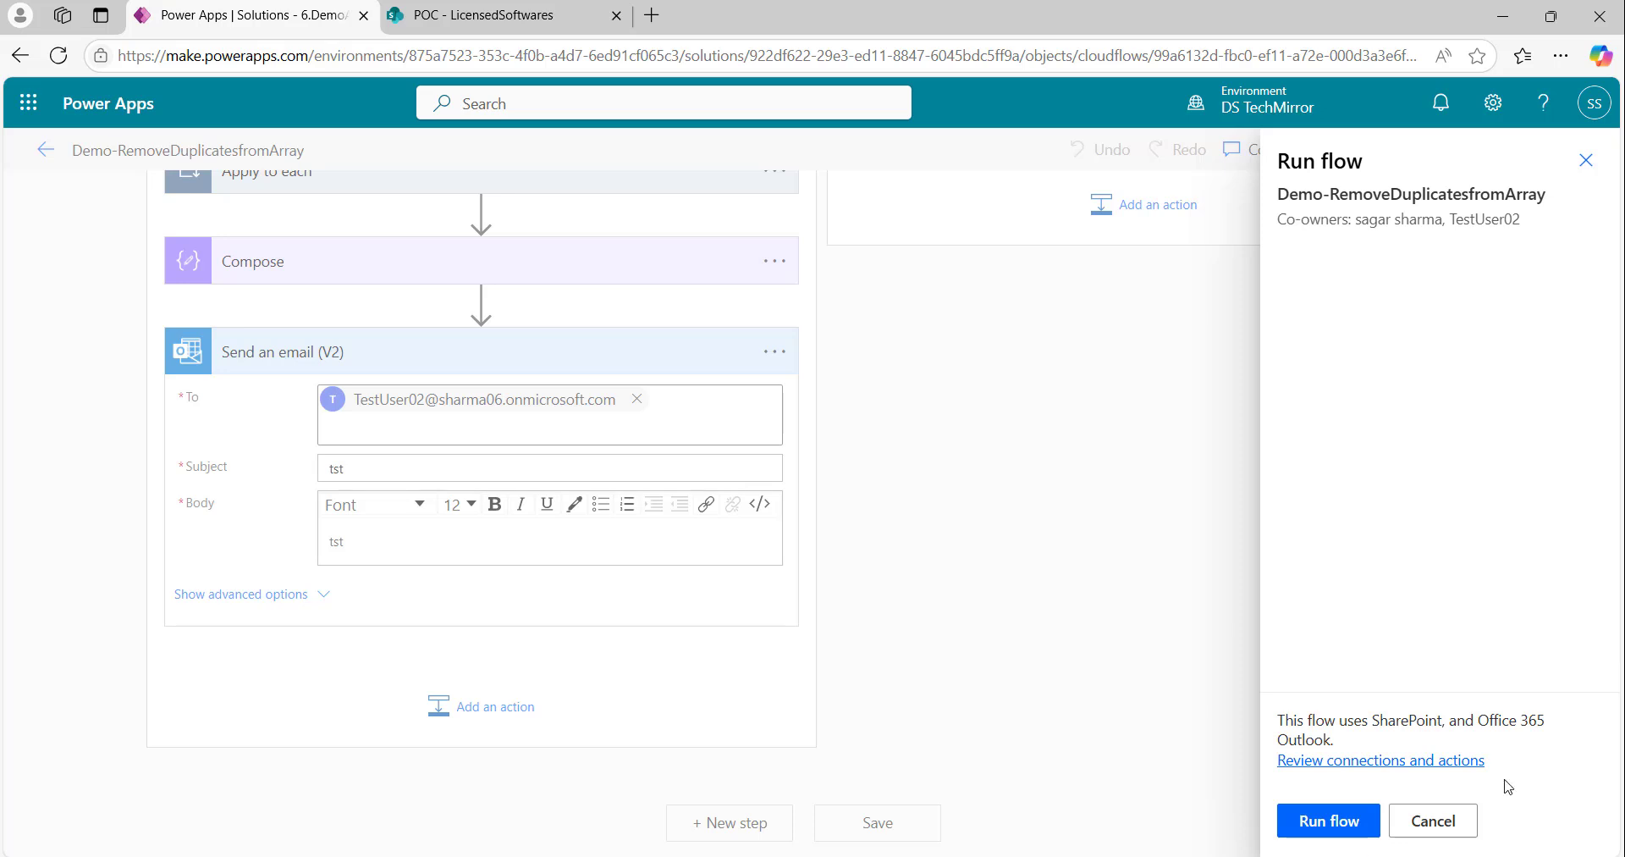
left_click(1326, 828)
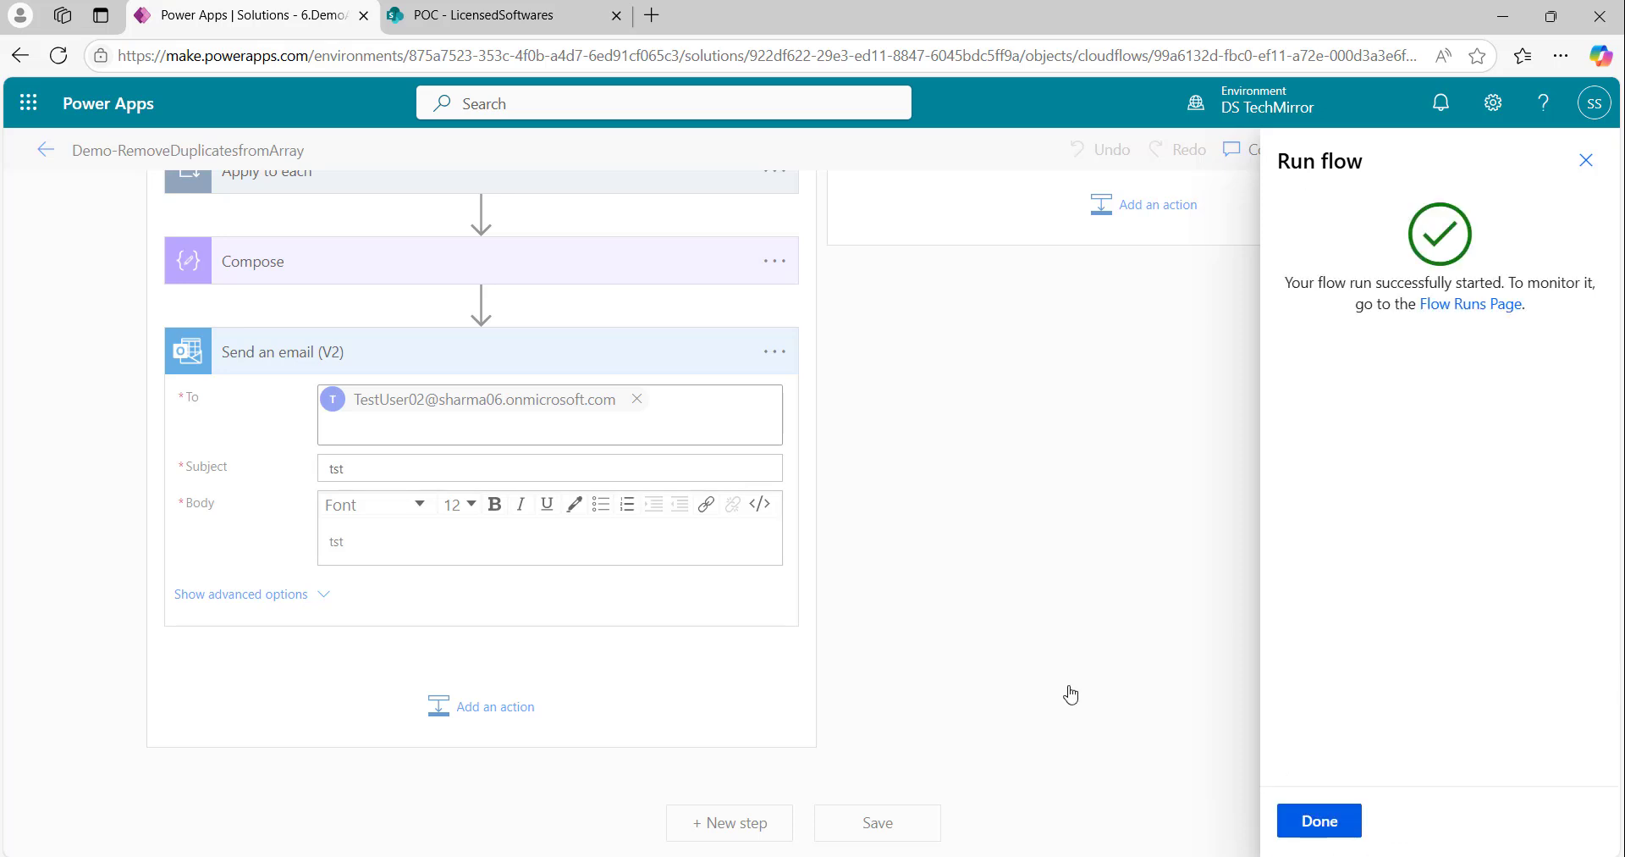
left_click(1319, 820)
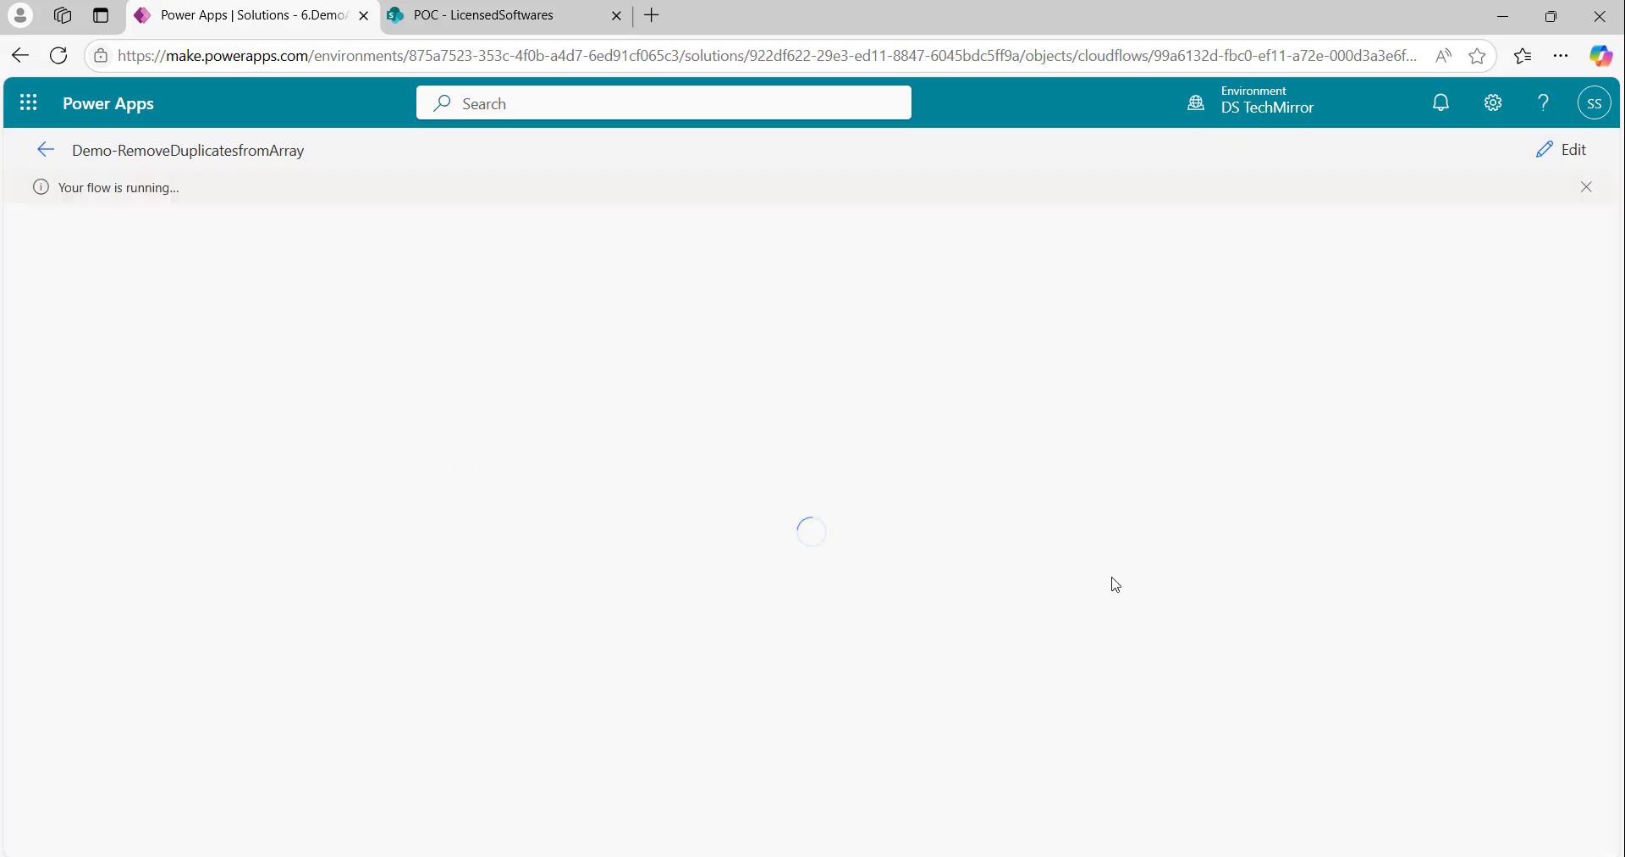
Step: Inspect the recipient, subject and body inputs of the Send an email (V2) action in the run results
left_click(865, 618)
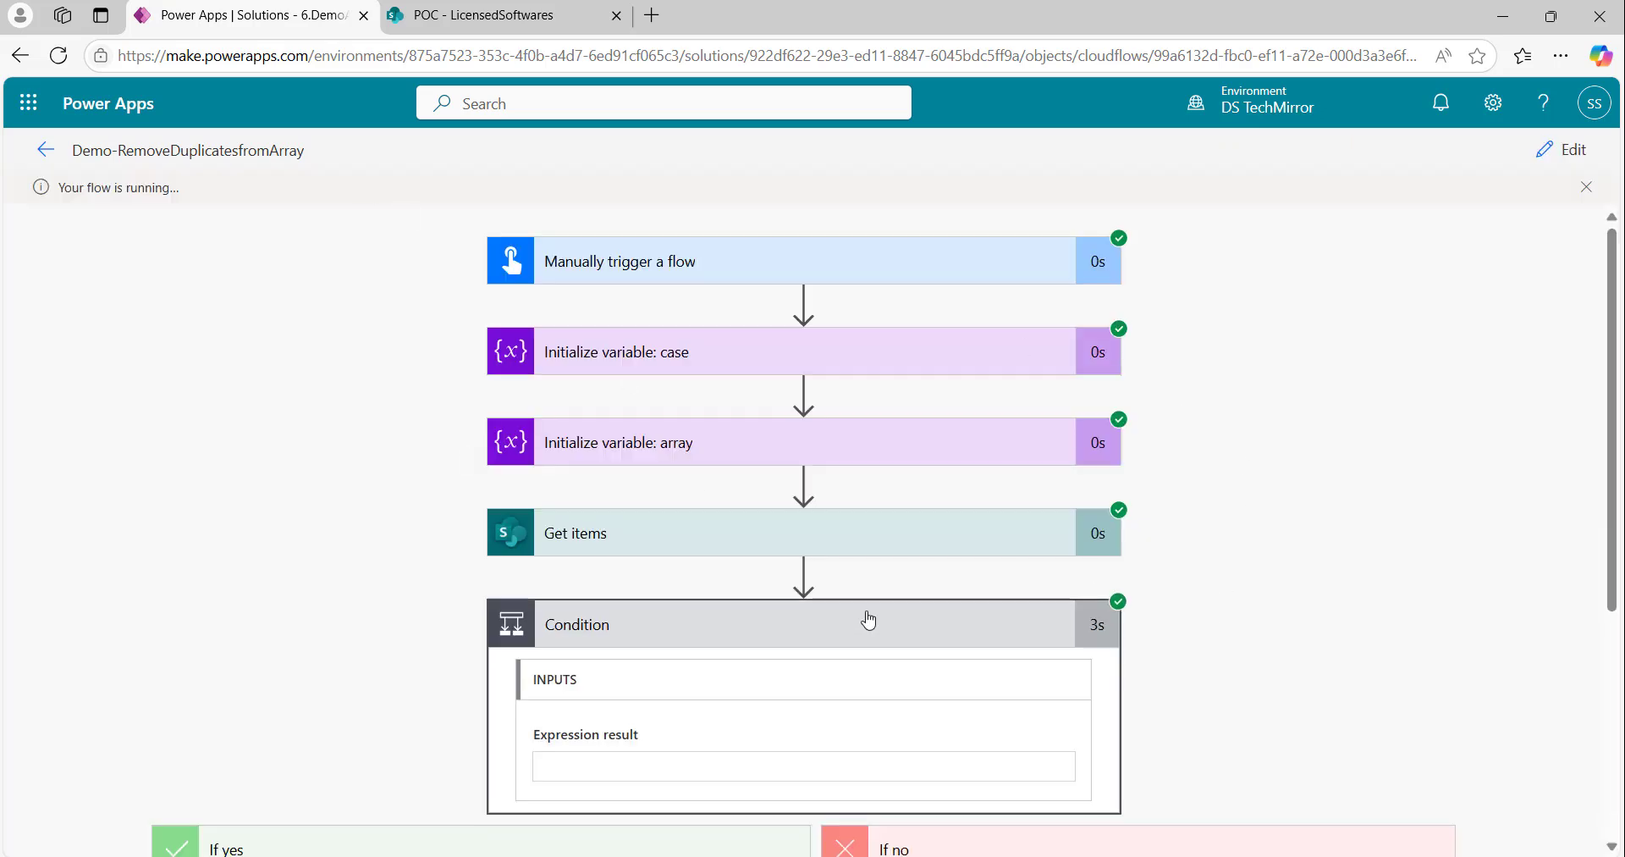
scroll(1312, 509, "down", 5)
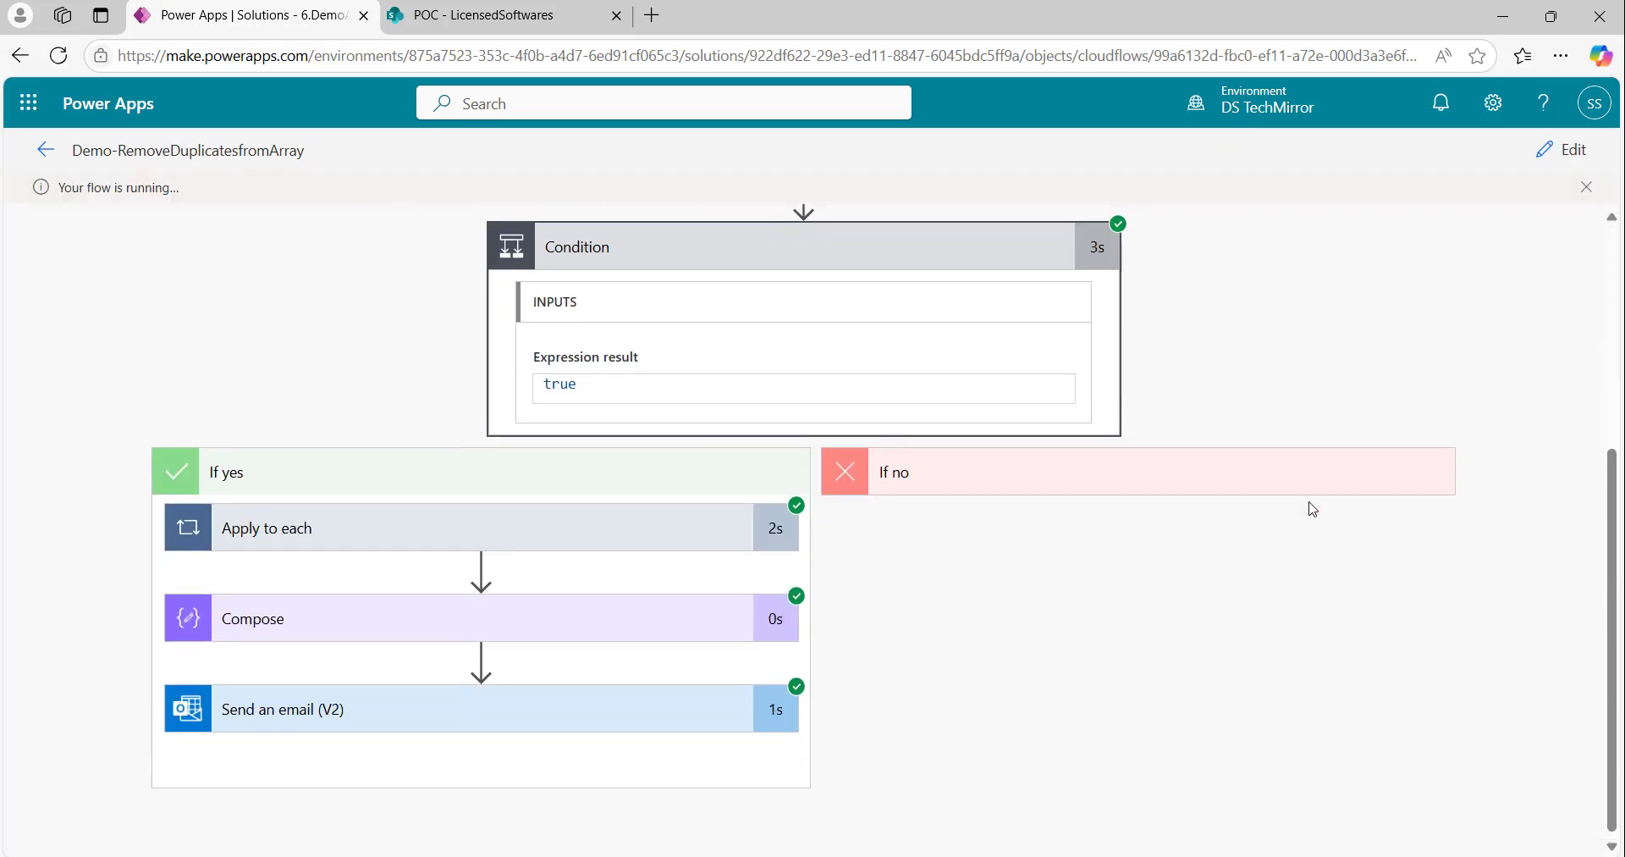
left_click(453, 711)
scroll(617, 541, "down", 2)
scroll(617, 541, "down", 2)
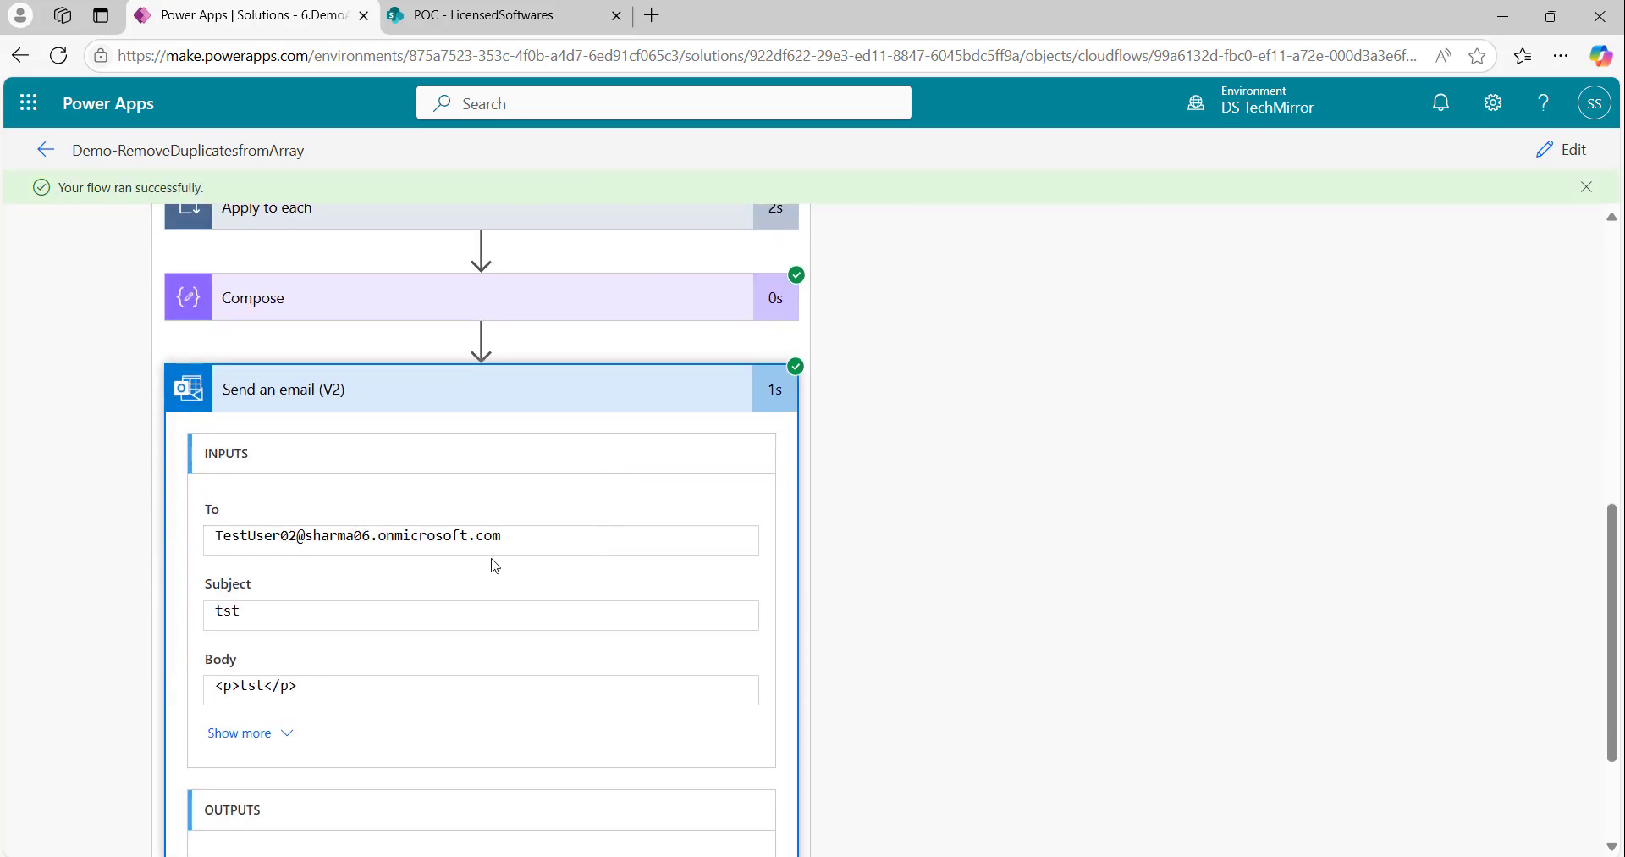
scroll(508, 635, "down", 2)
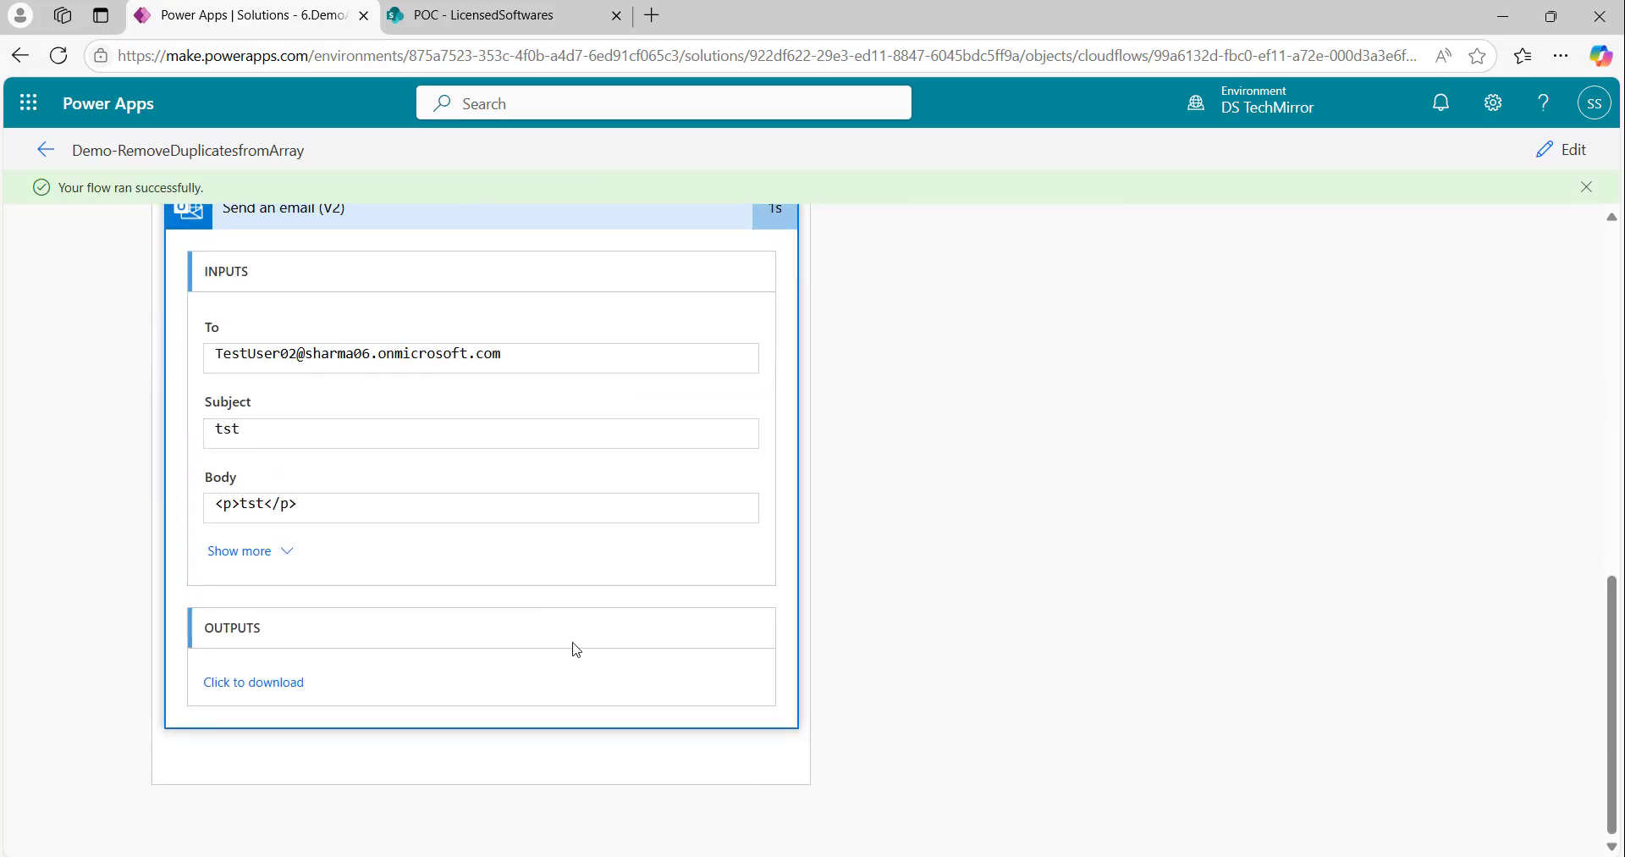
scroll(284, 647, "up", 3)
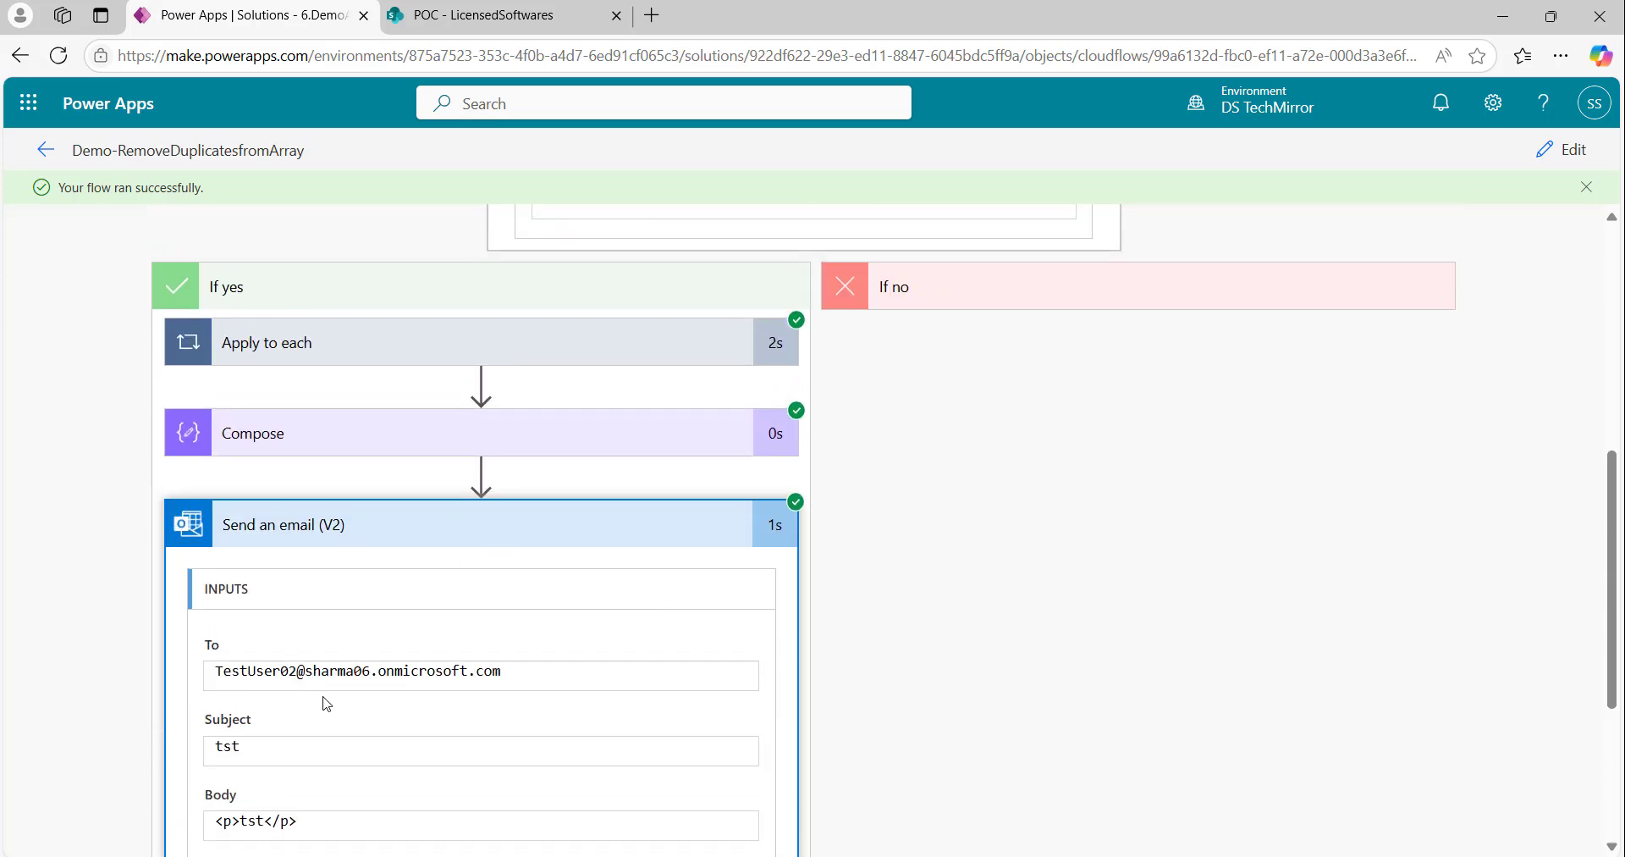
Step: Reopen the flow for editing and remove the fixed recipient from the Send an email (V2) action's To field
left_click(1560, 150)
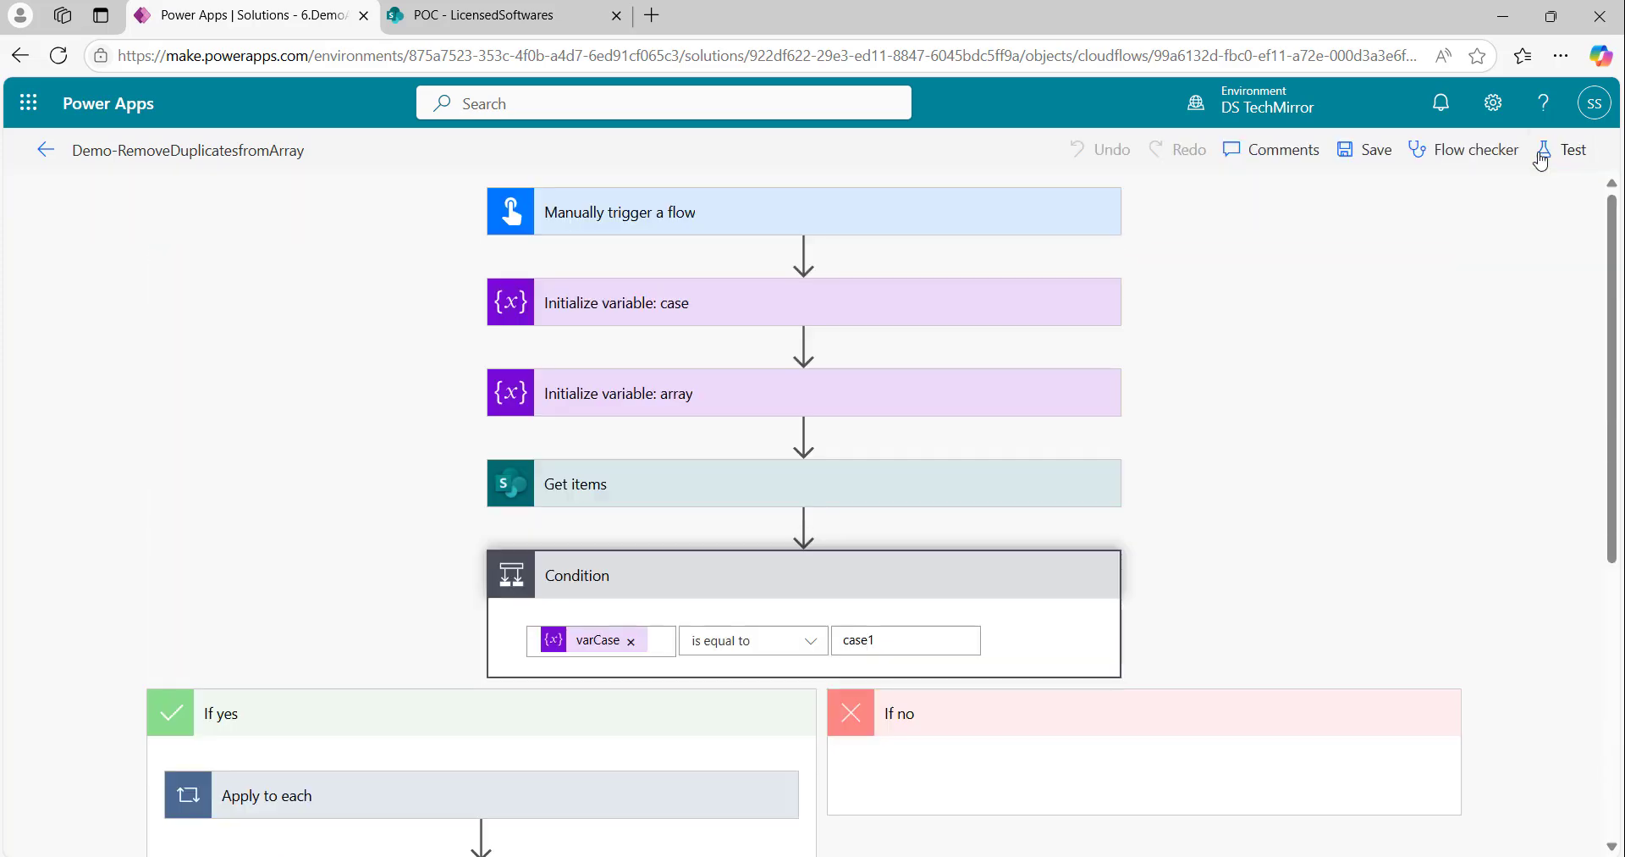
scroll(335, 653, "down", 3)
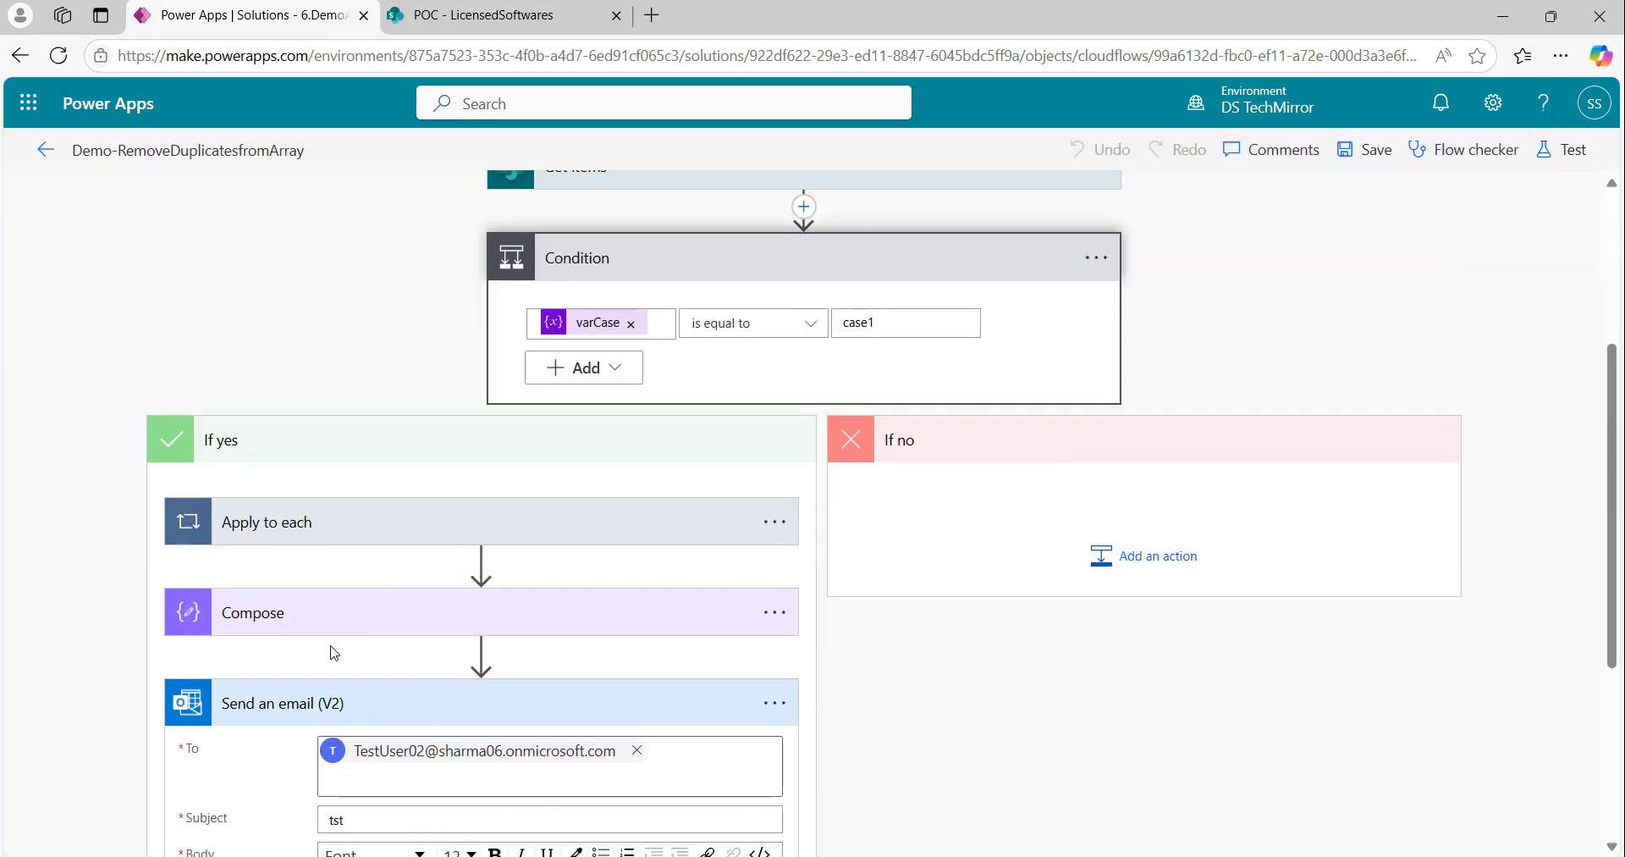
left_click(635, 750)
left_click(438, 781)
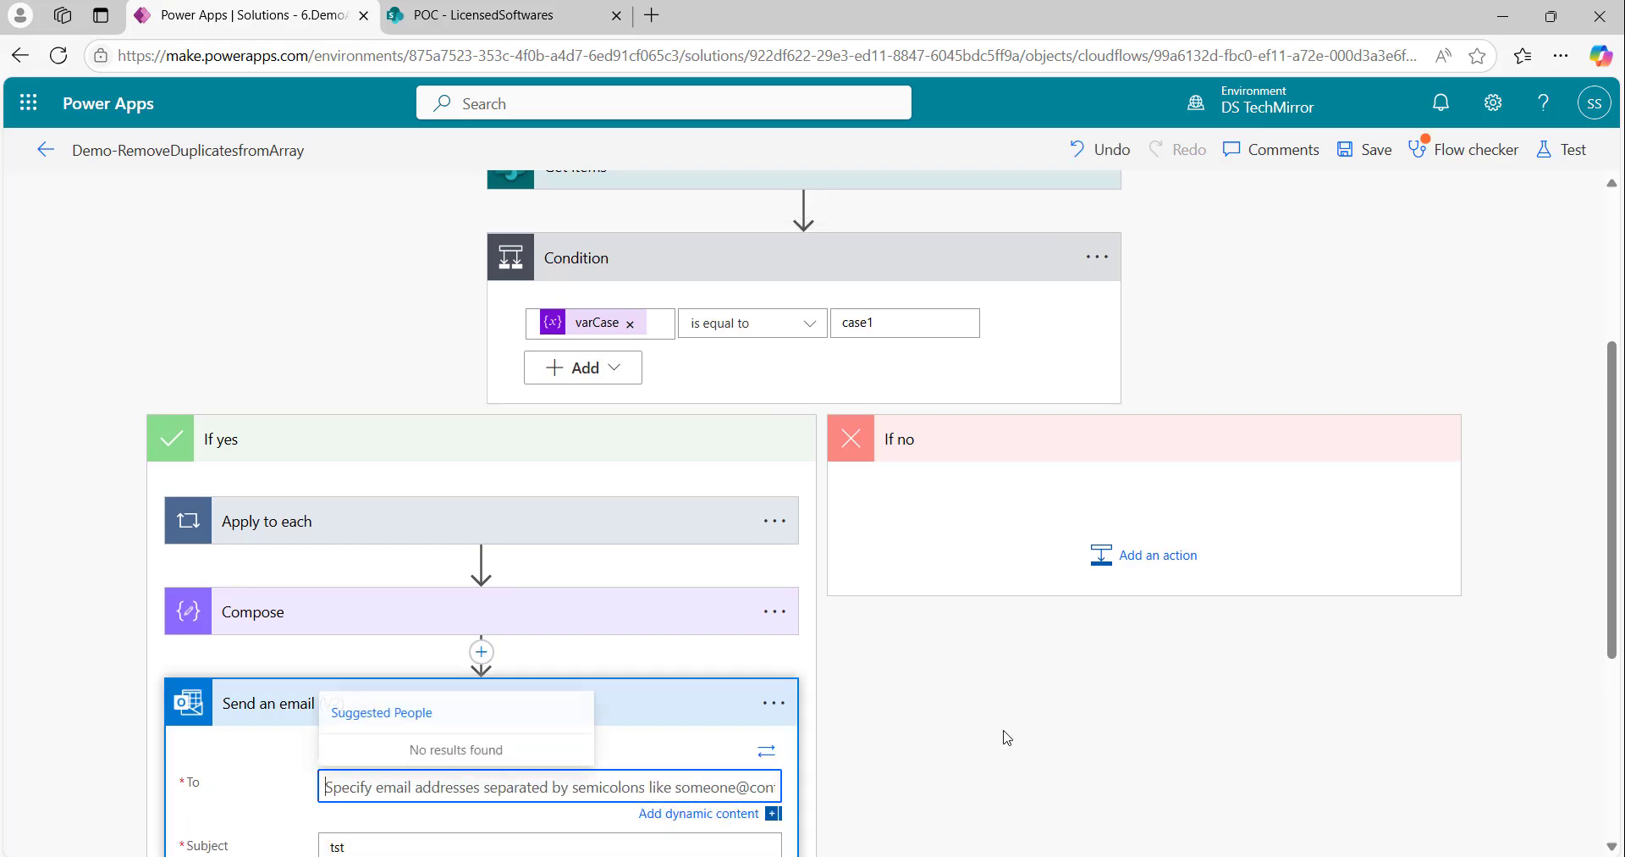
scroll(641, 713, "down", 3)
left_click(702, 508)
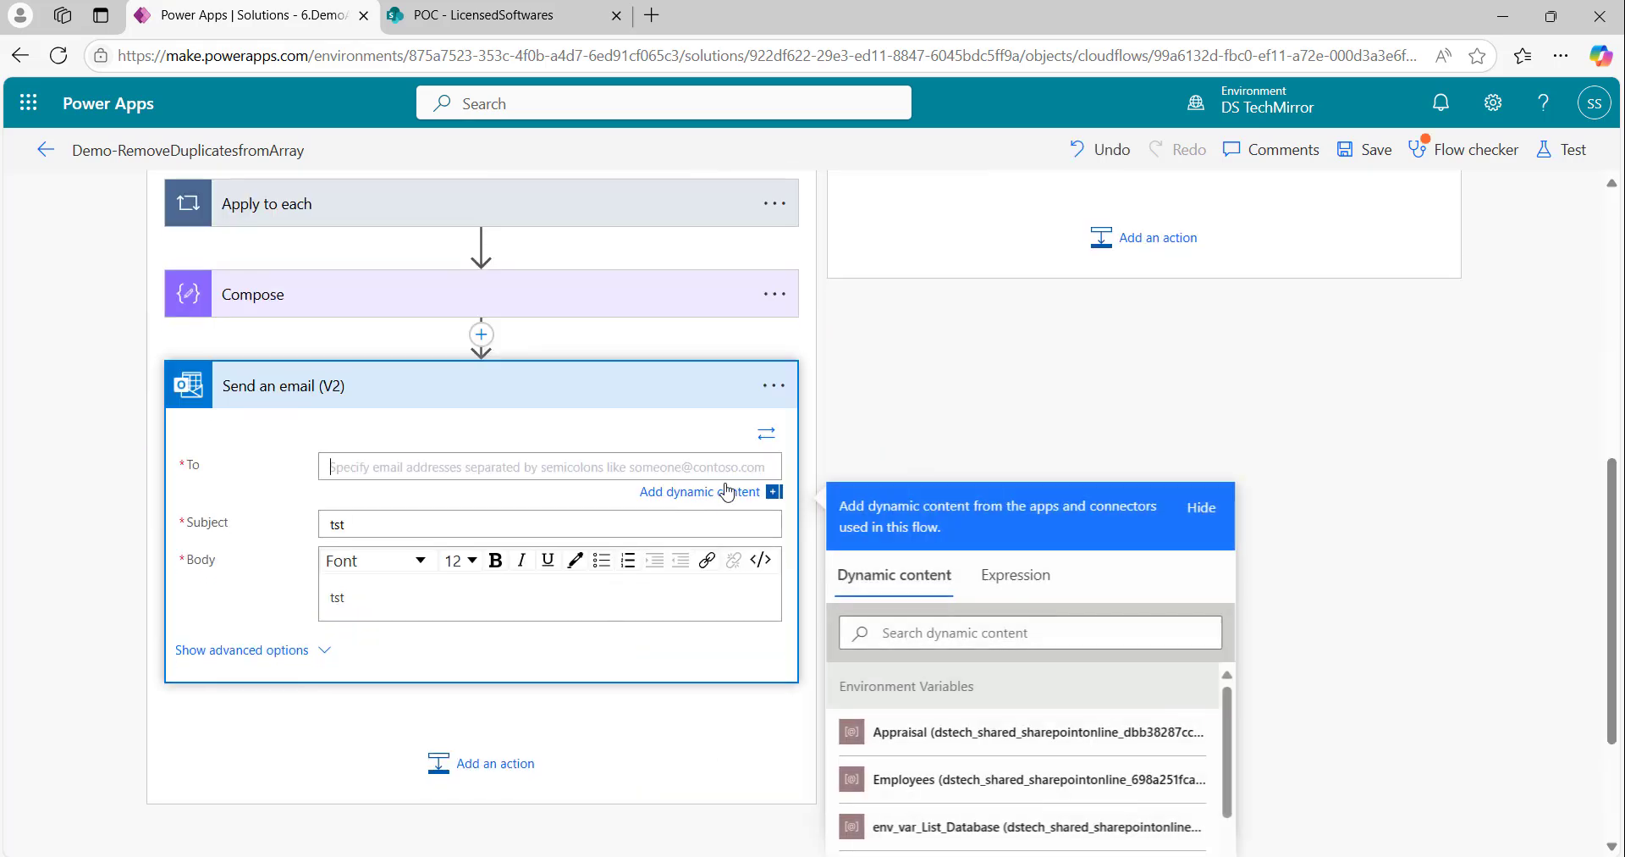
Step: Set the email's To field to the expression join(outputs('Compose'),';')
left_click(1011, 595)
type("join(")
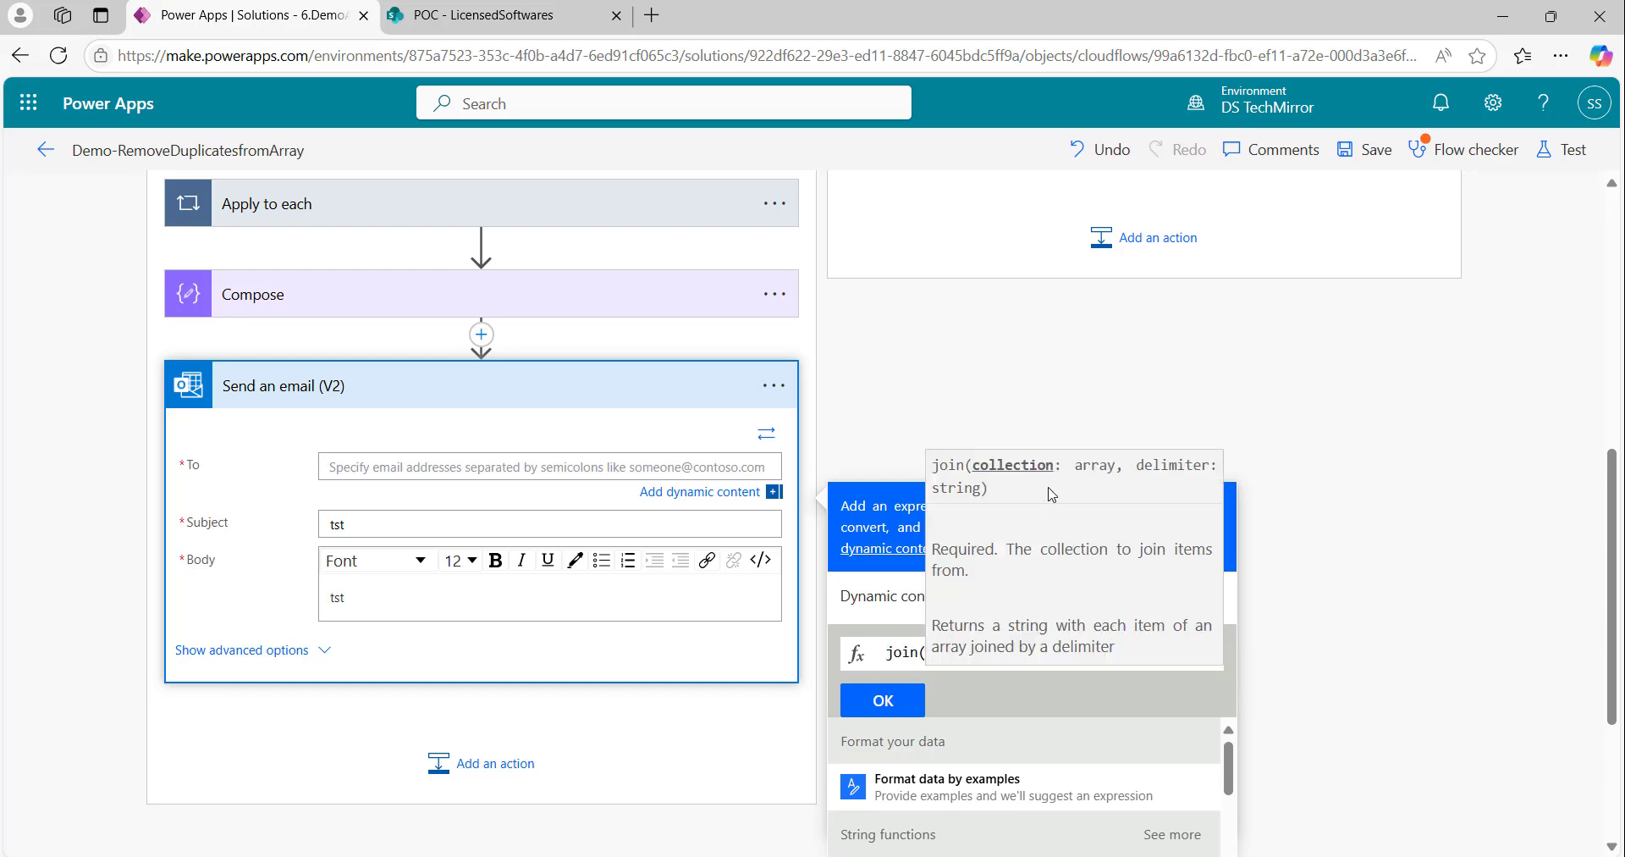
left_click(873, 615)
scroll(1338, 562, "down", 3)
scroll(1109, 583, "down", 10)
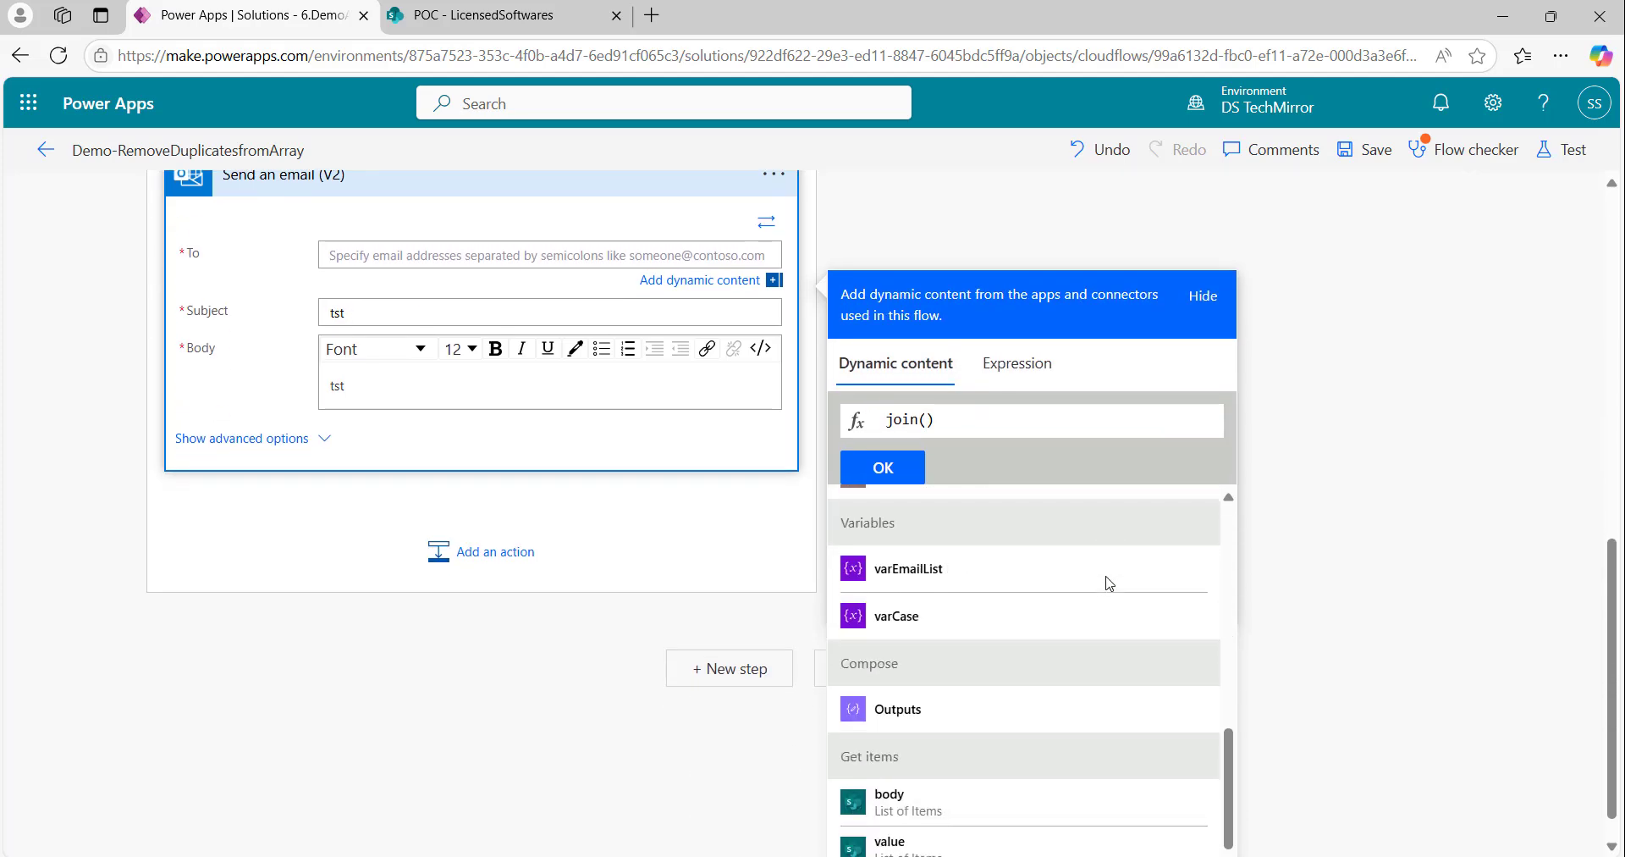
left_click(949, 715)
type(",")
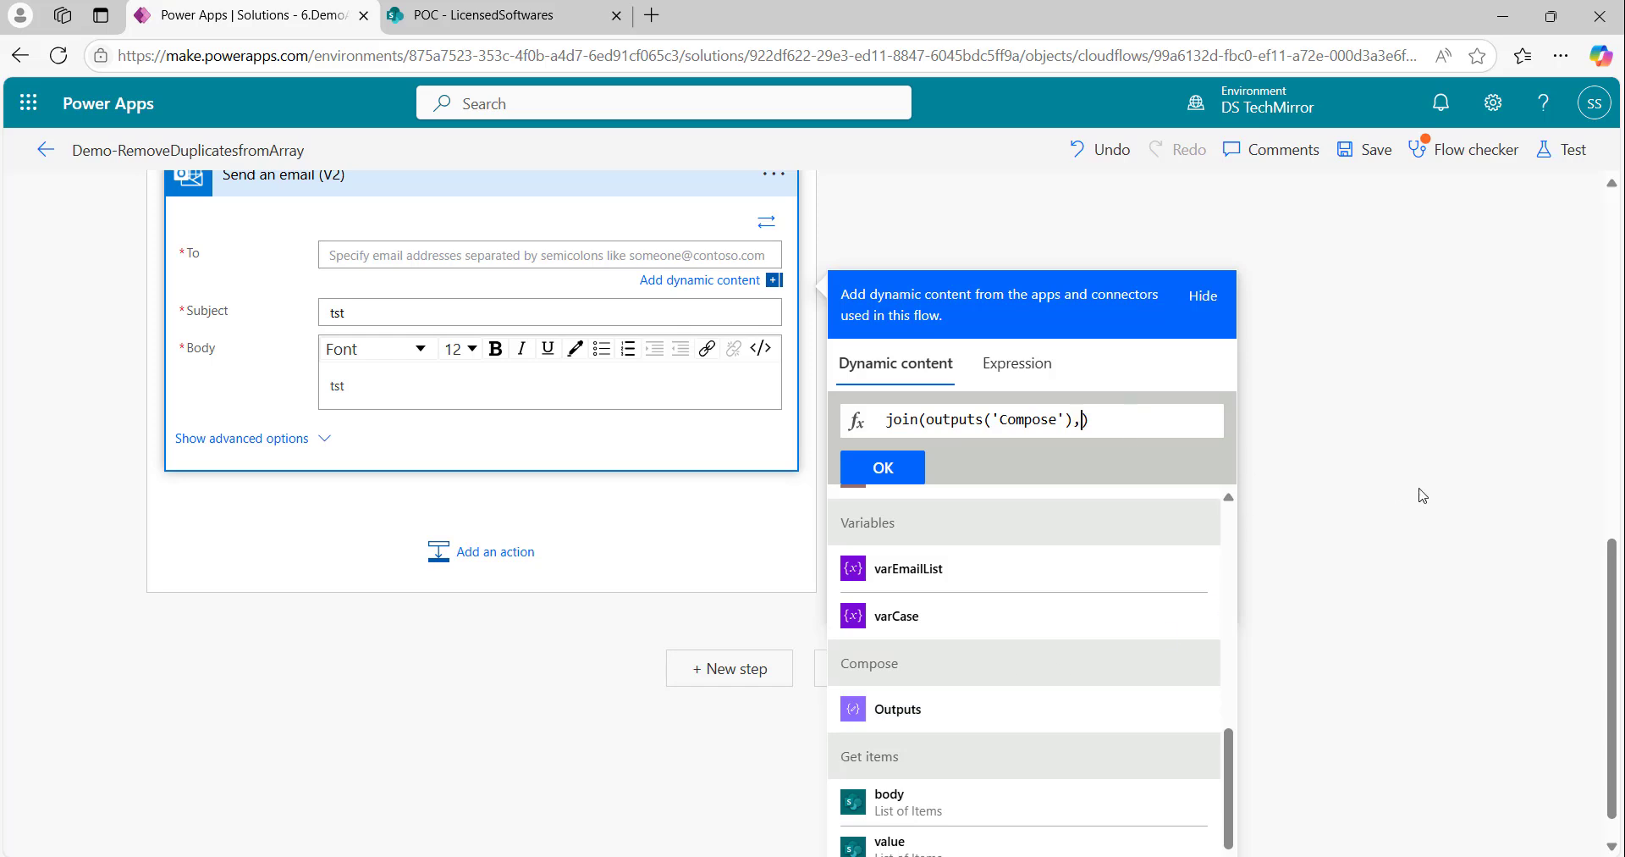
type("''")
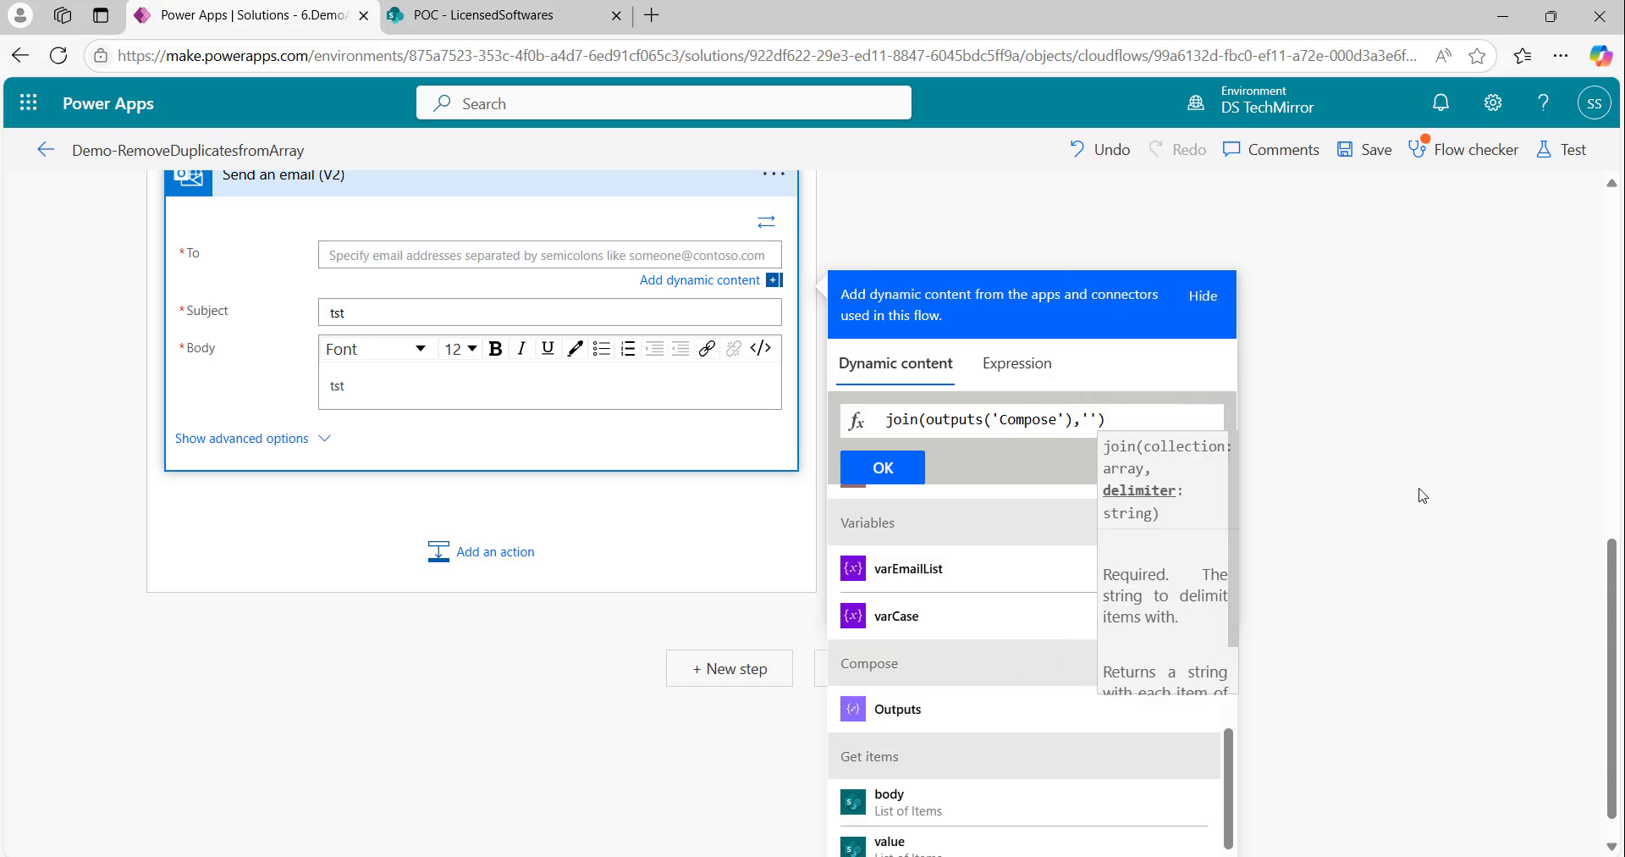
type(";")
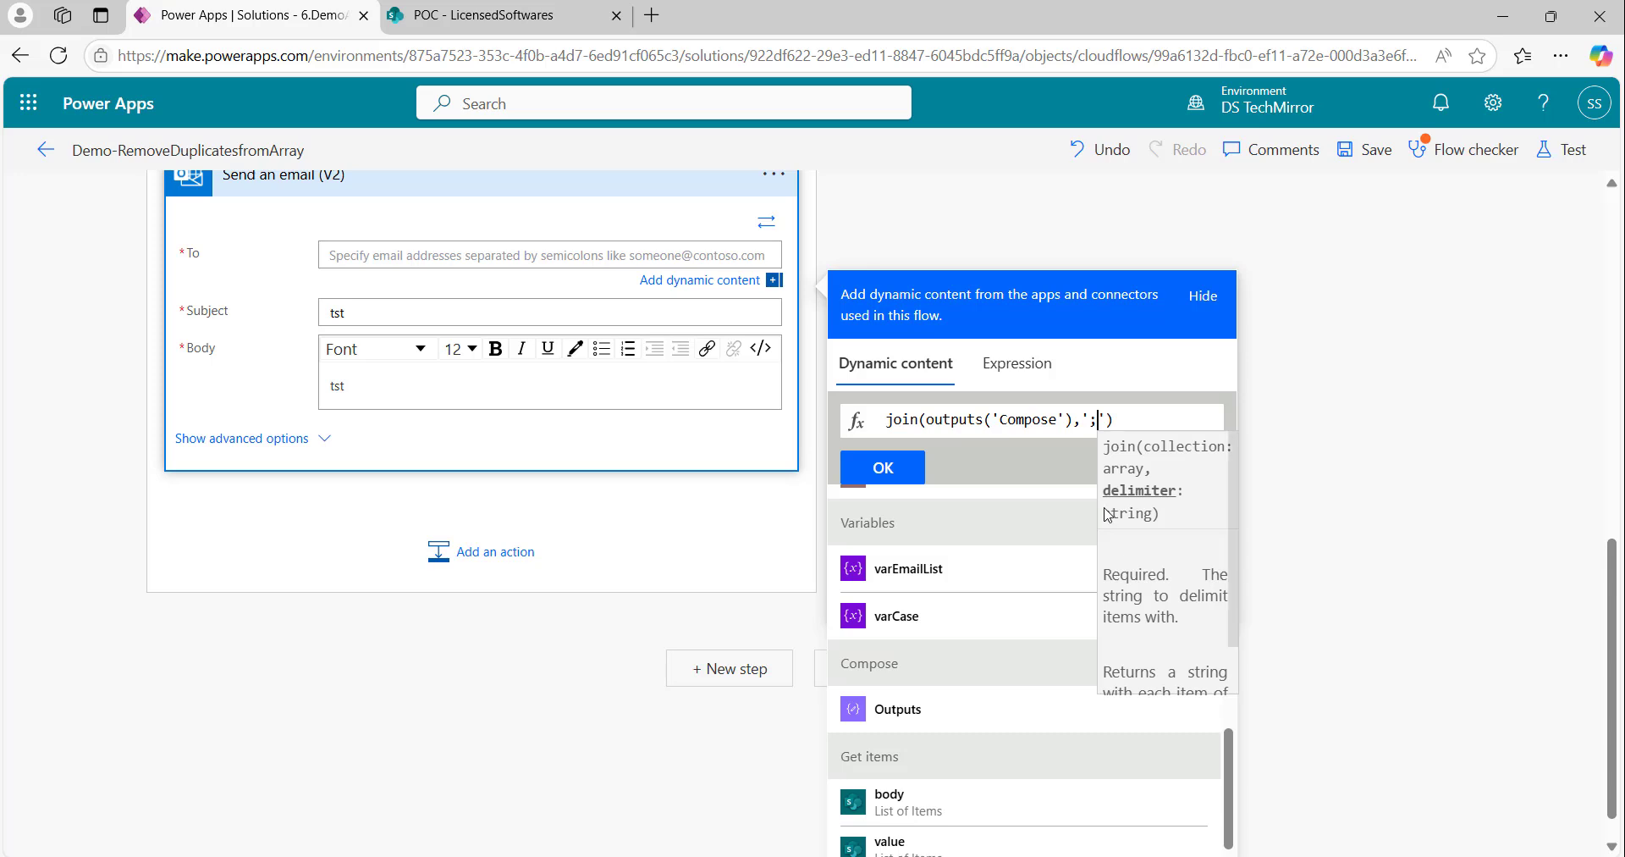
left_click(885, 471)
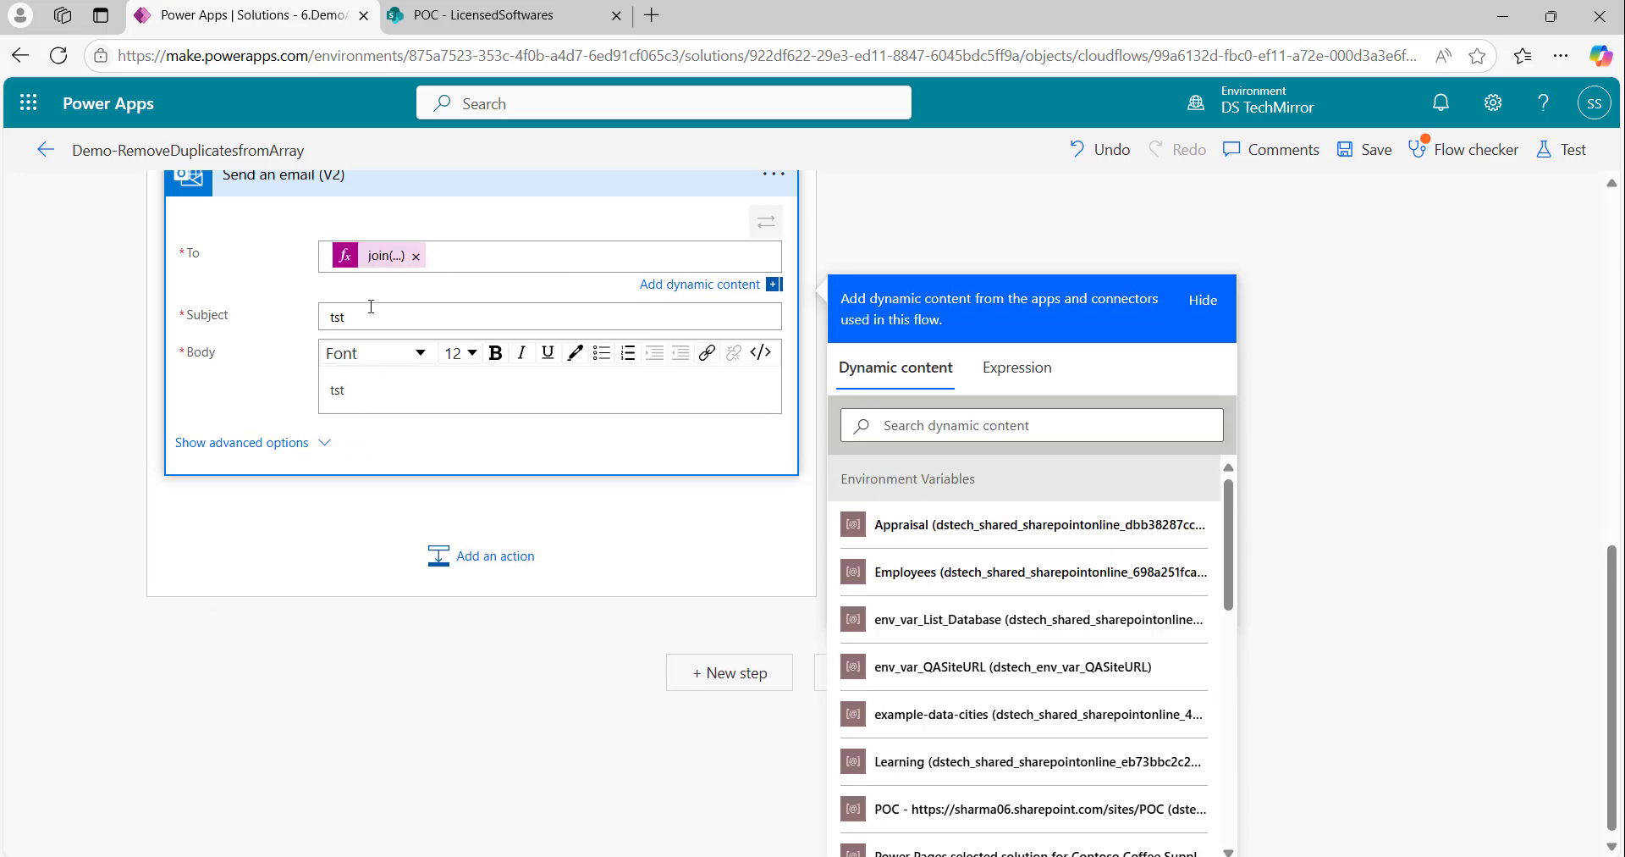
Step: Replace both the subject and the body of the Send an email (V2) action with "test"
left_click(346, 316)
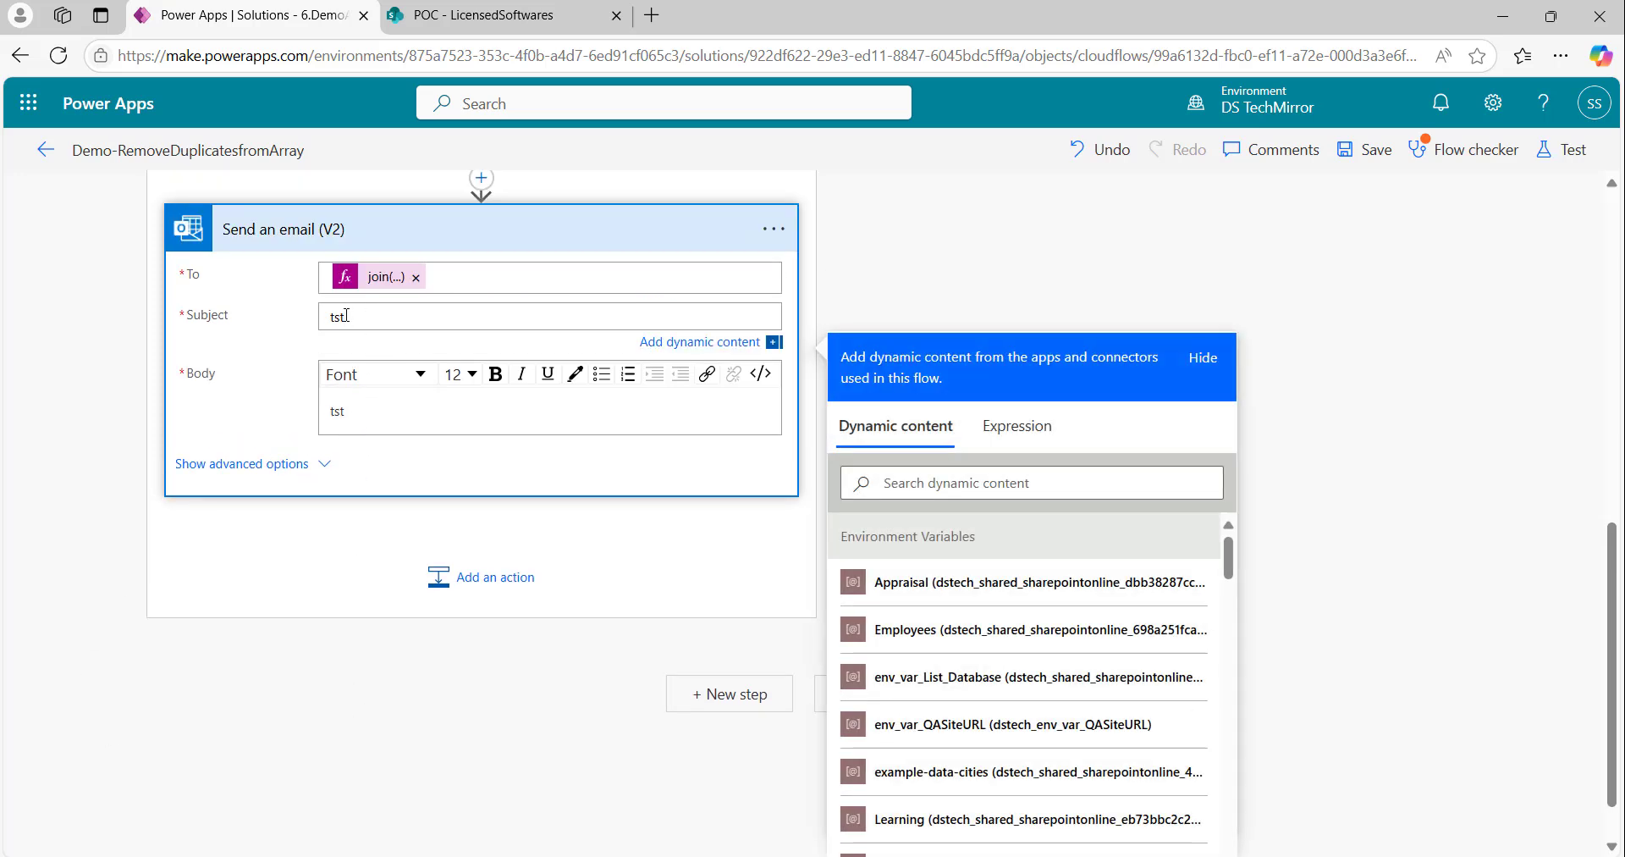
double_click(346, 315)
type("tes")
left_click(328, 415)
type("estt")
double_click(369, 406)
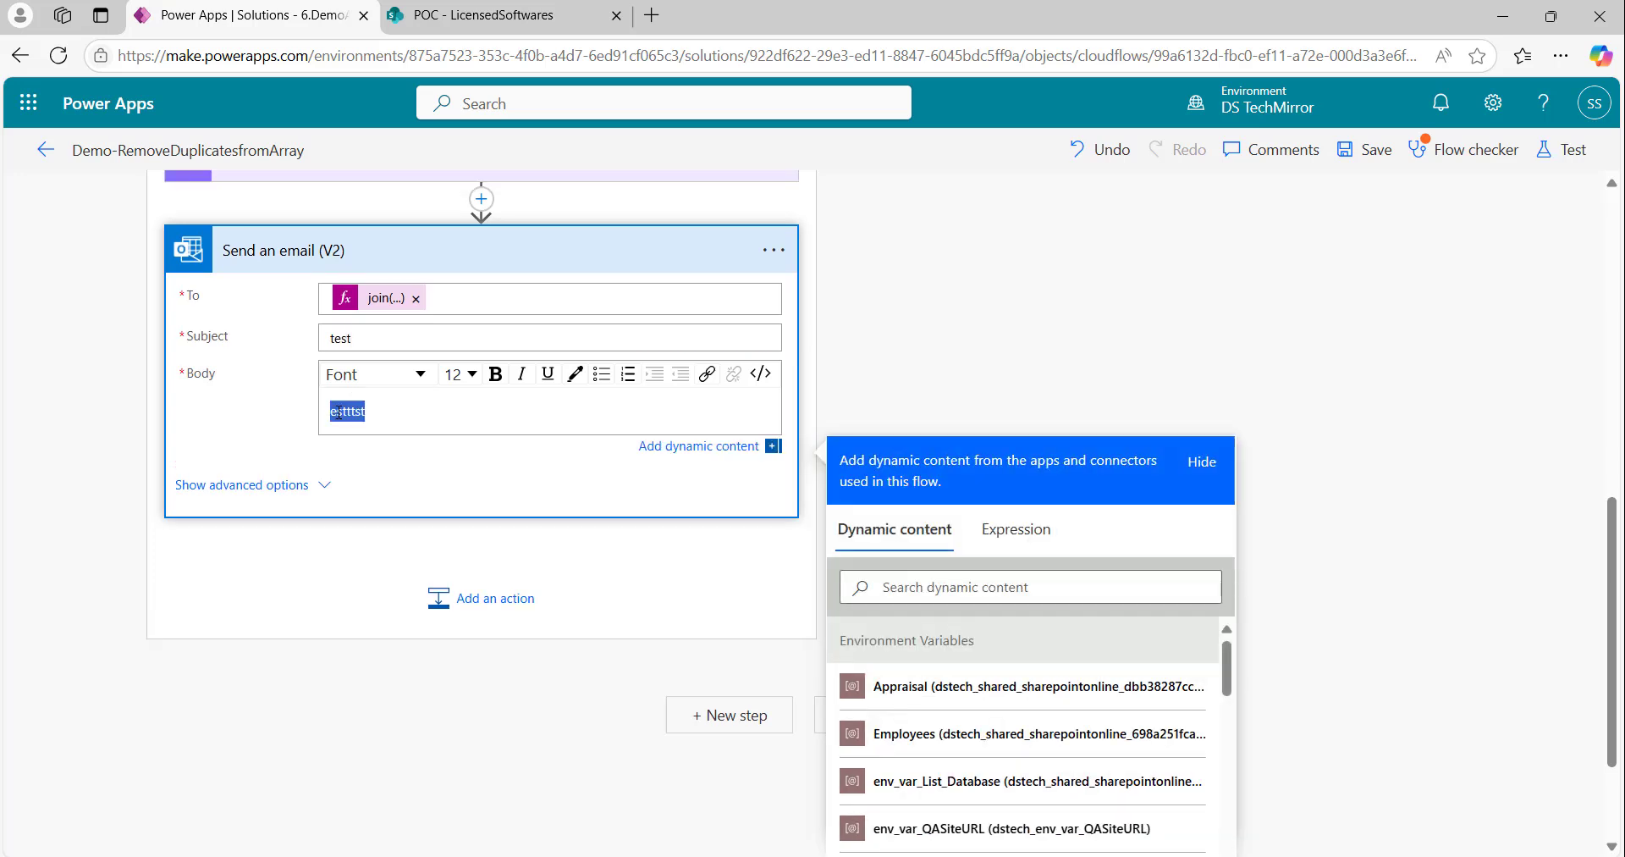
type("te")
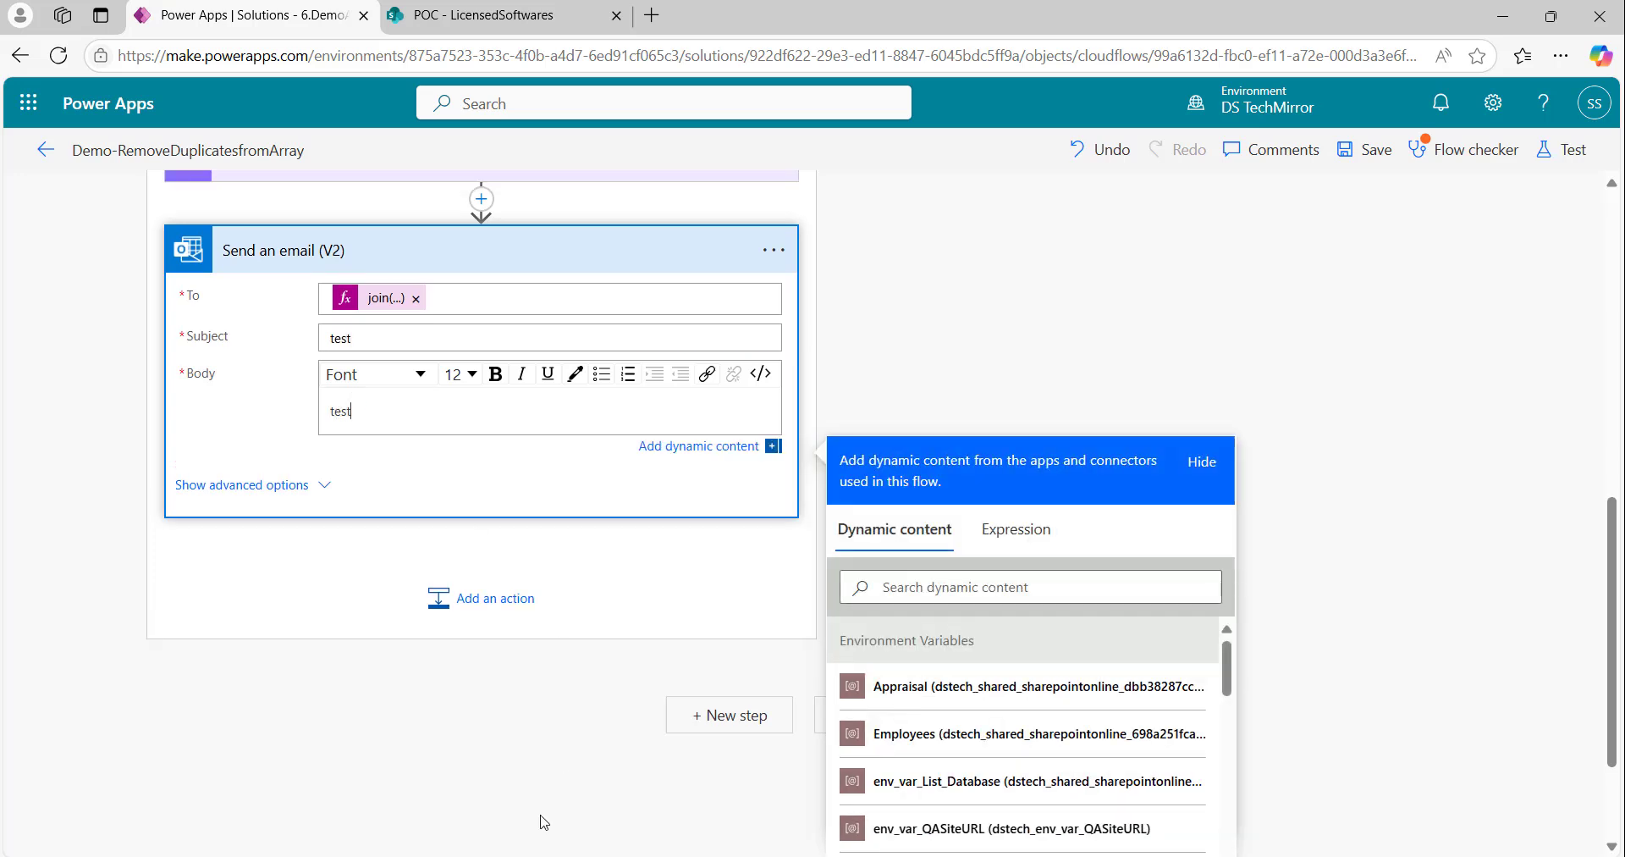
Step: Save the flow and test it automatically with the most recent successful trigger run
left_click(1365, 149)
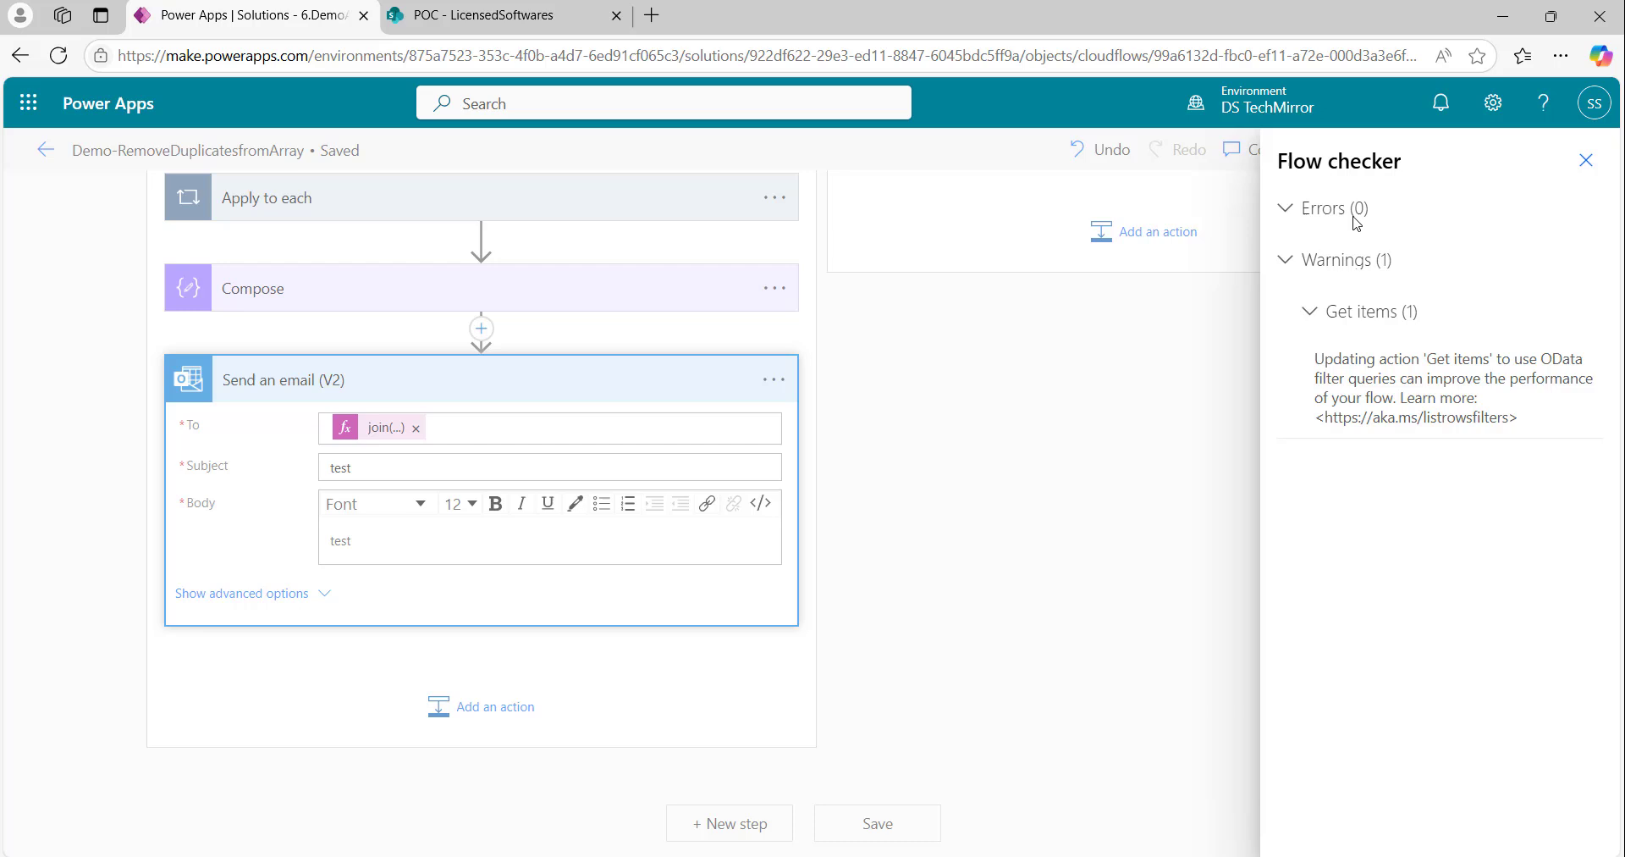
left_click(1586, 160)
left_click(1582, 156)
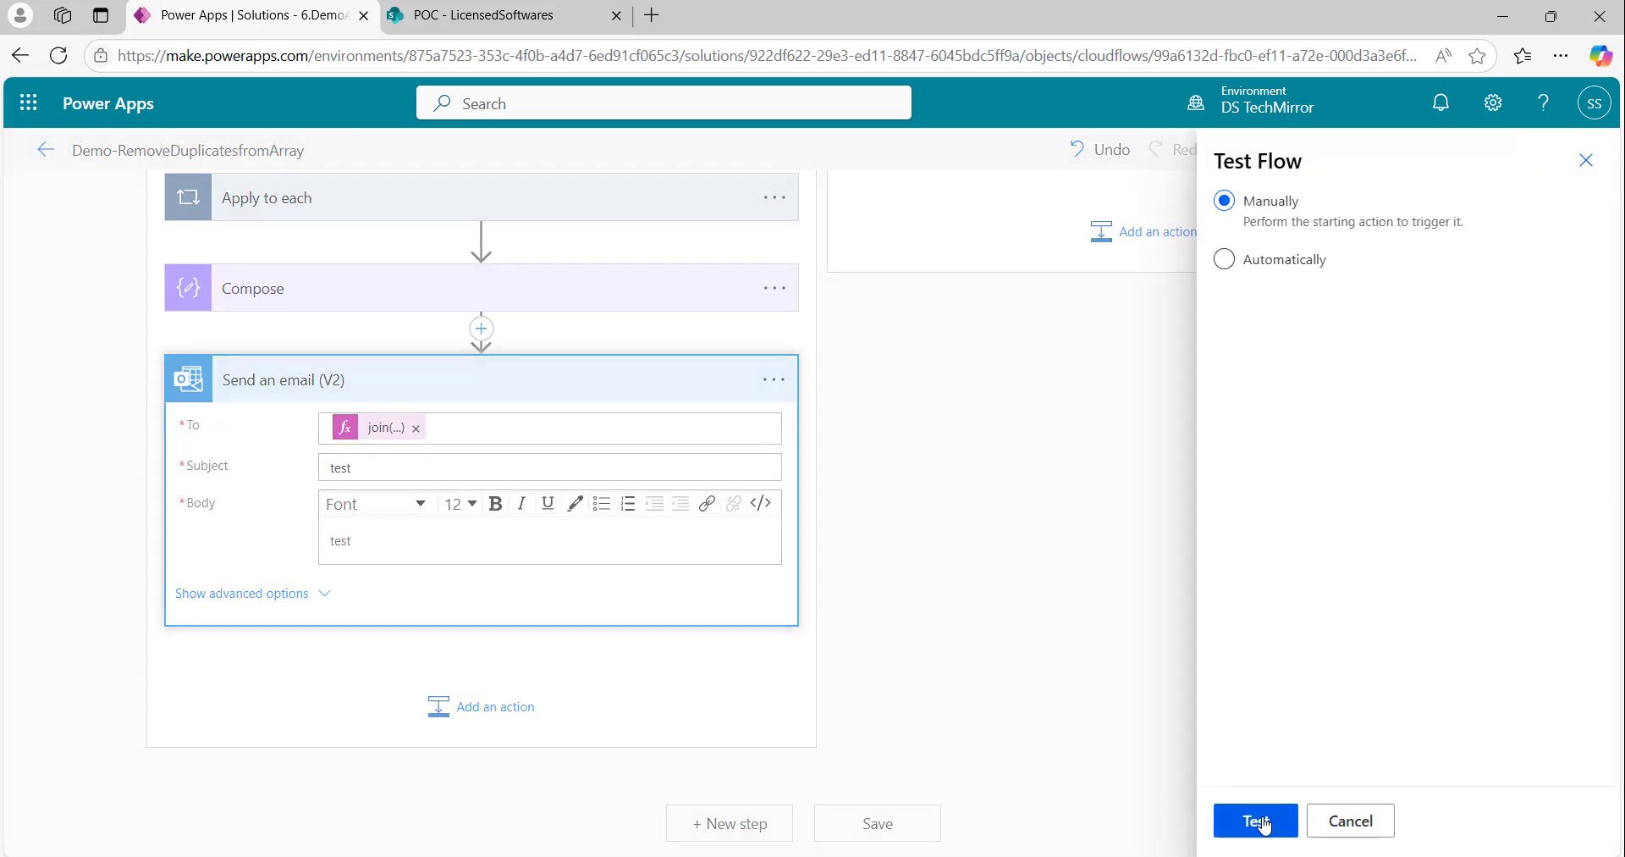
left_click(1225, 259)
left_click(1290, 297)
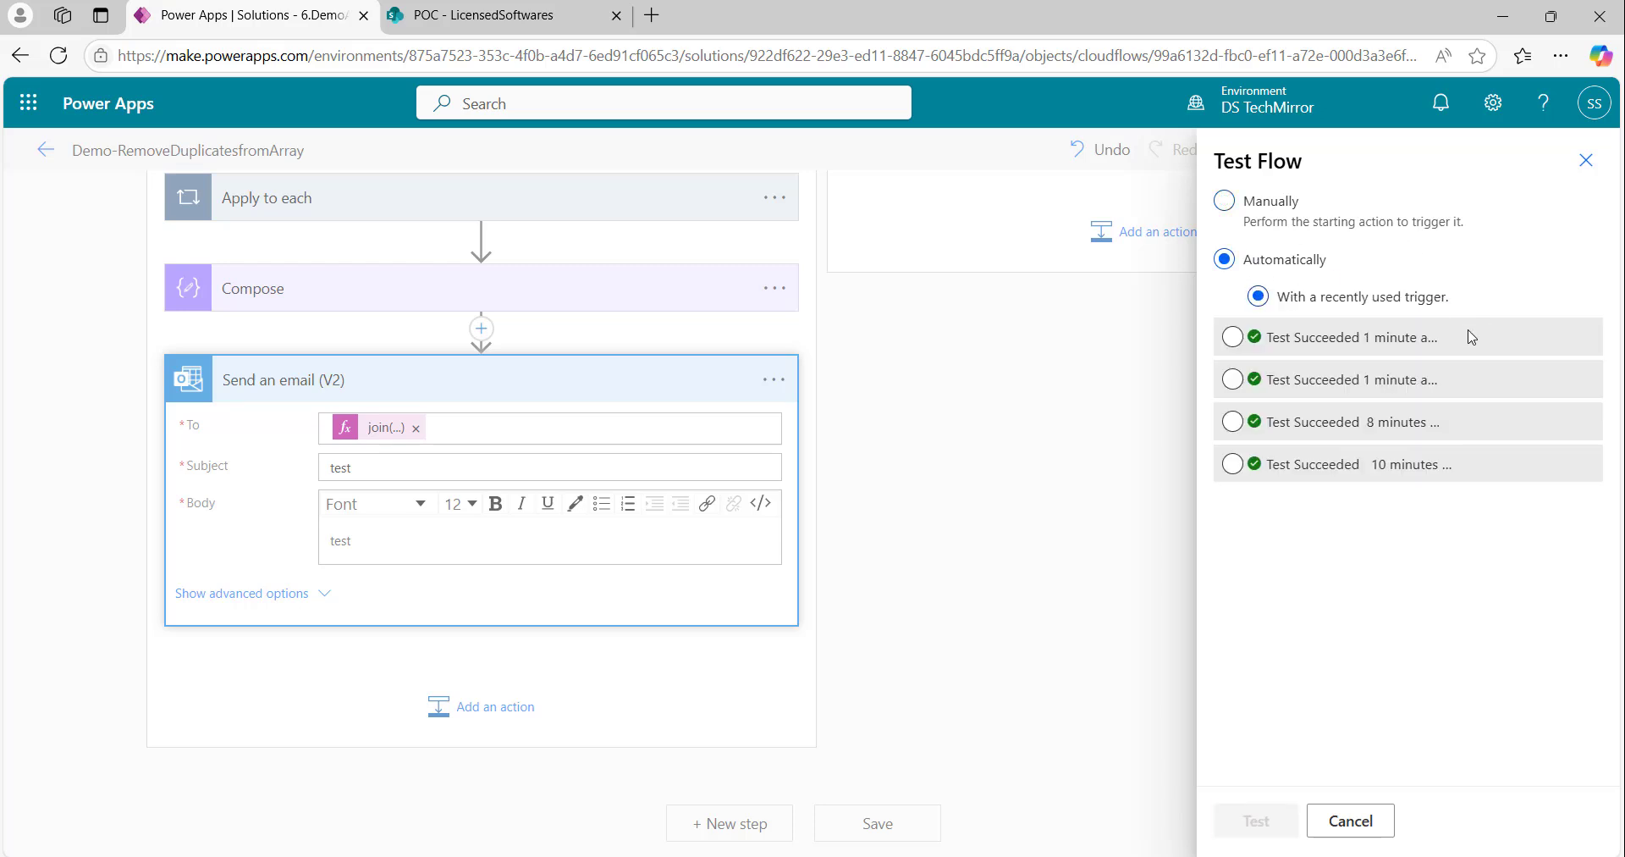
left_click(1344, 343)
left_click(1251, 816)
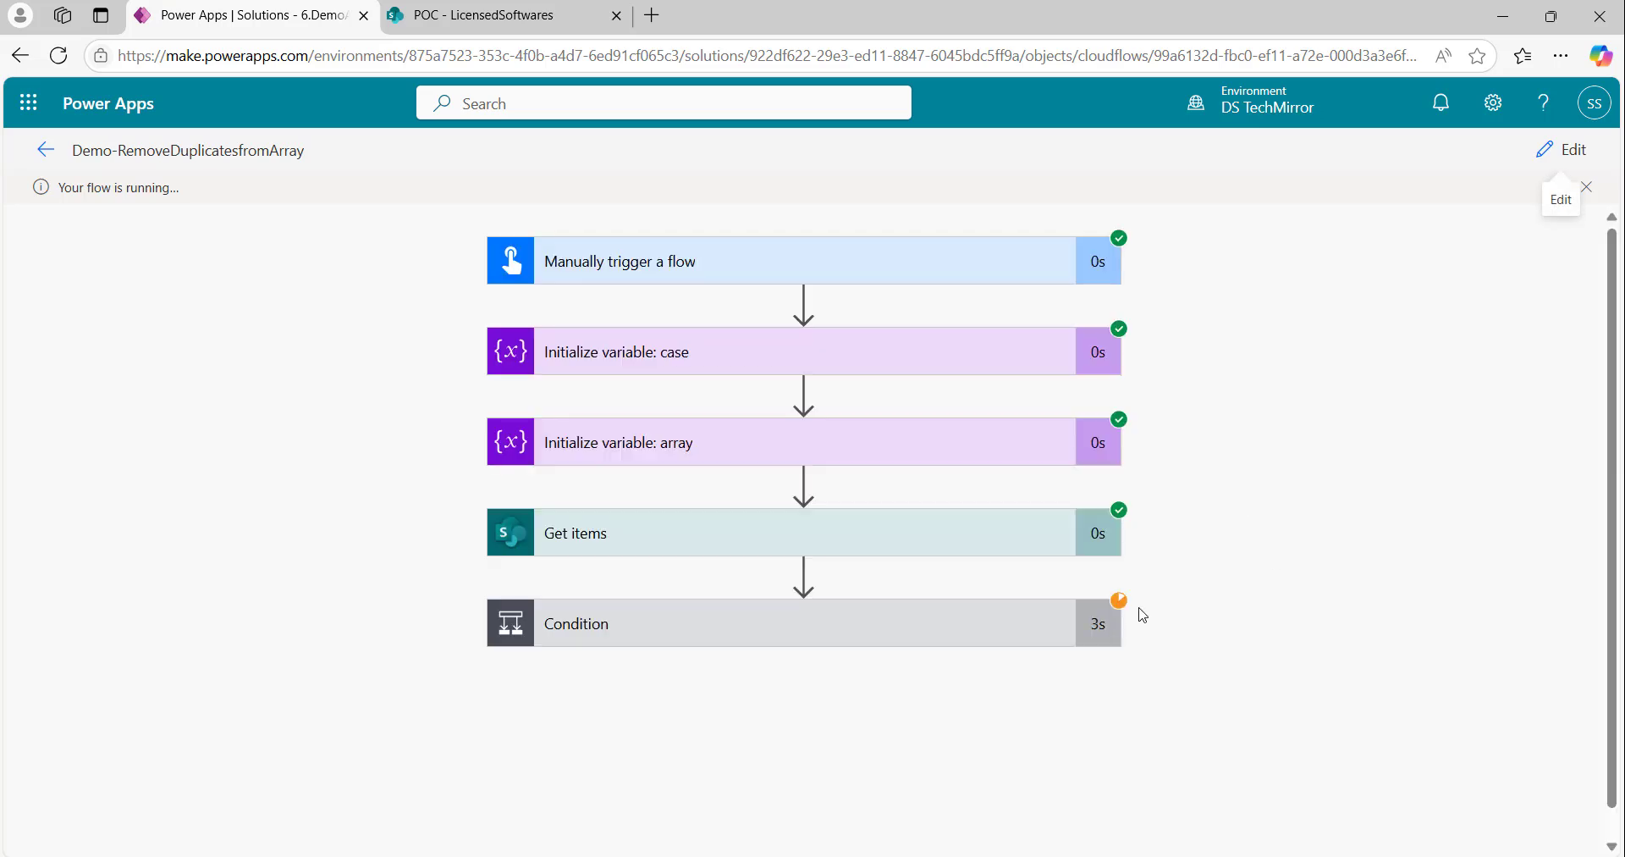
Step: Examine the full recipient list in the Send an email (V2) inputs of the run's If yes branch
scroll(1477, 489, "down", 1)
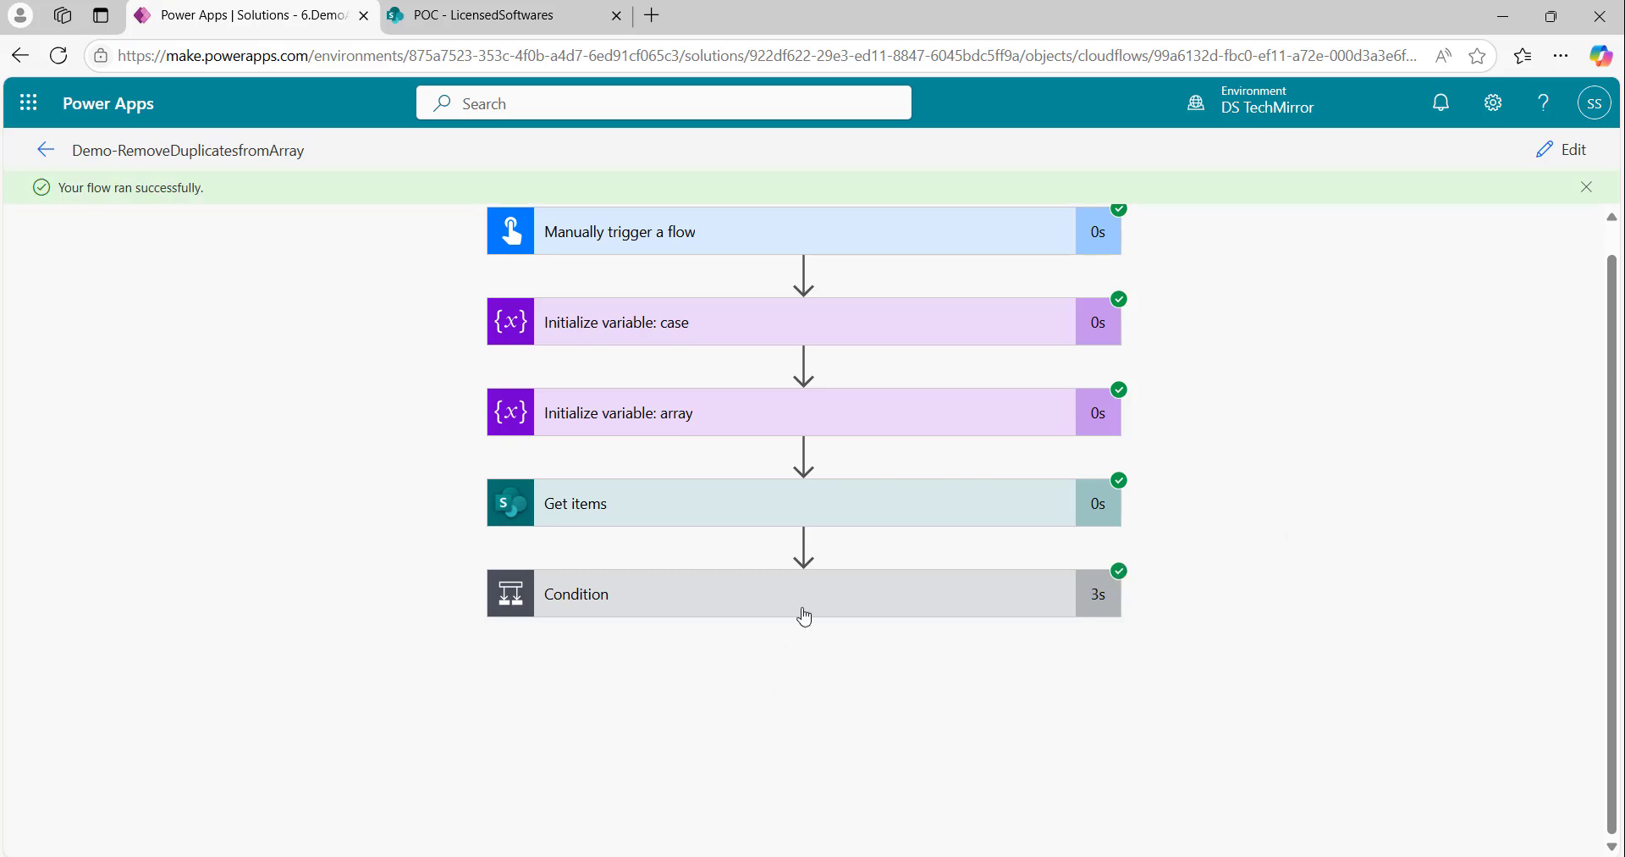
left_click(1008, 608)
scroll(1407, 552, "down", 2)
scroll(1412, 548, "down", 2)
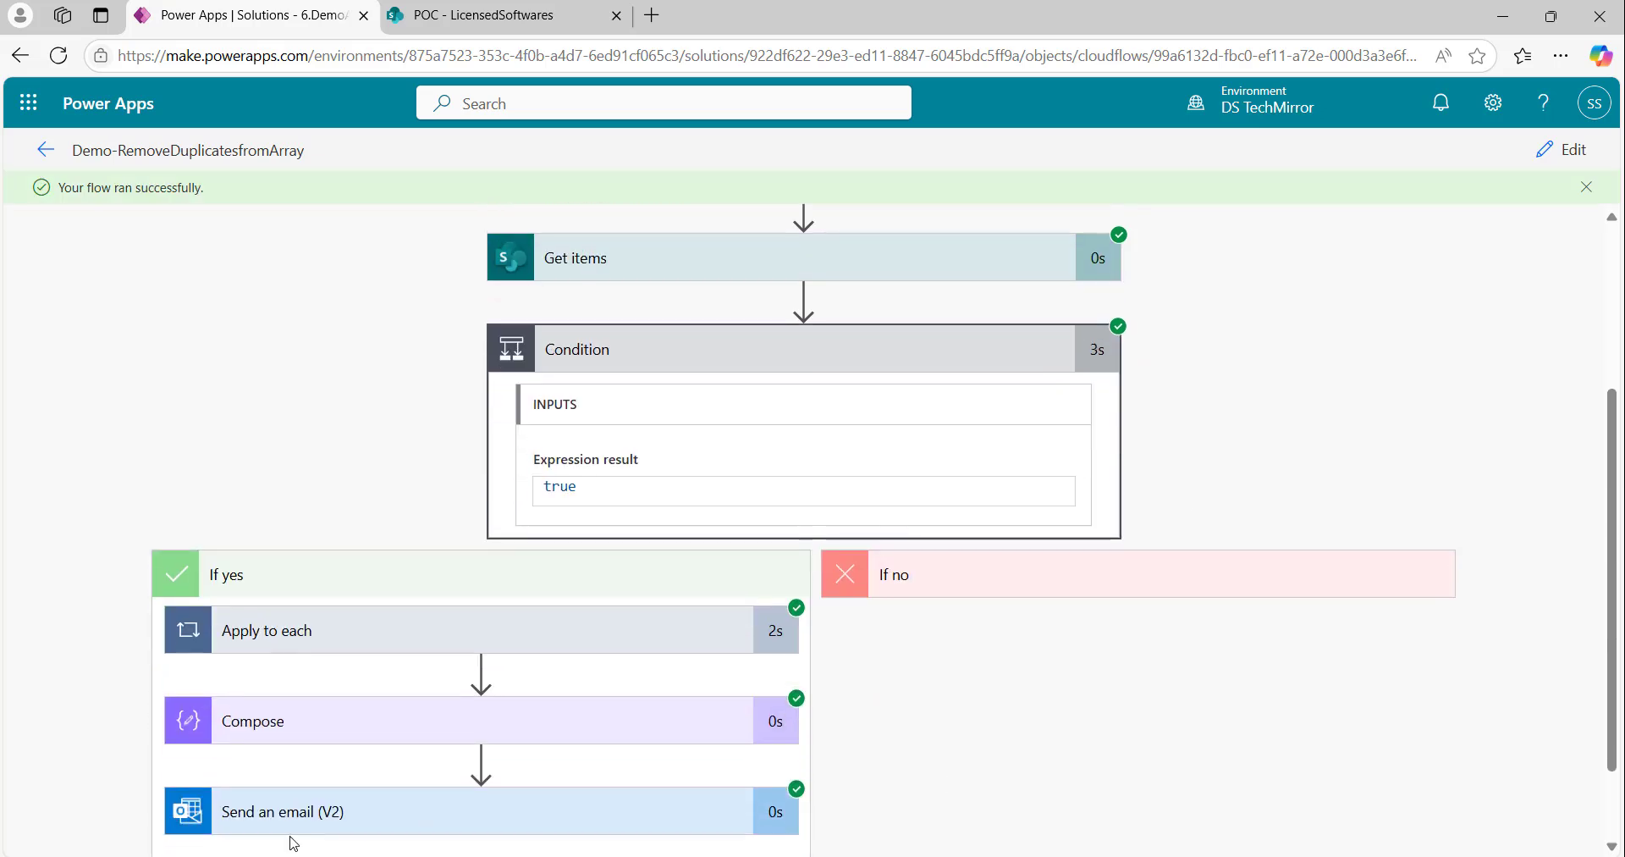
left_click(342, 816)
scroll(606, 622, "down", 3)
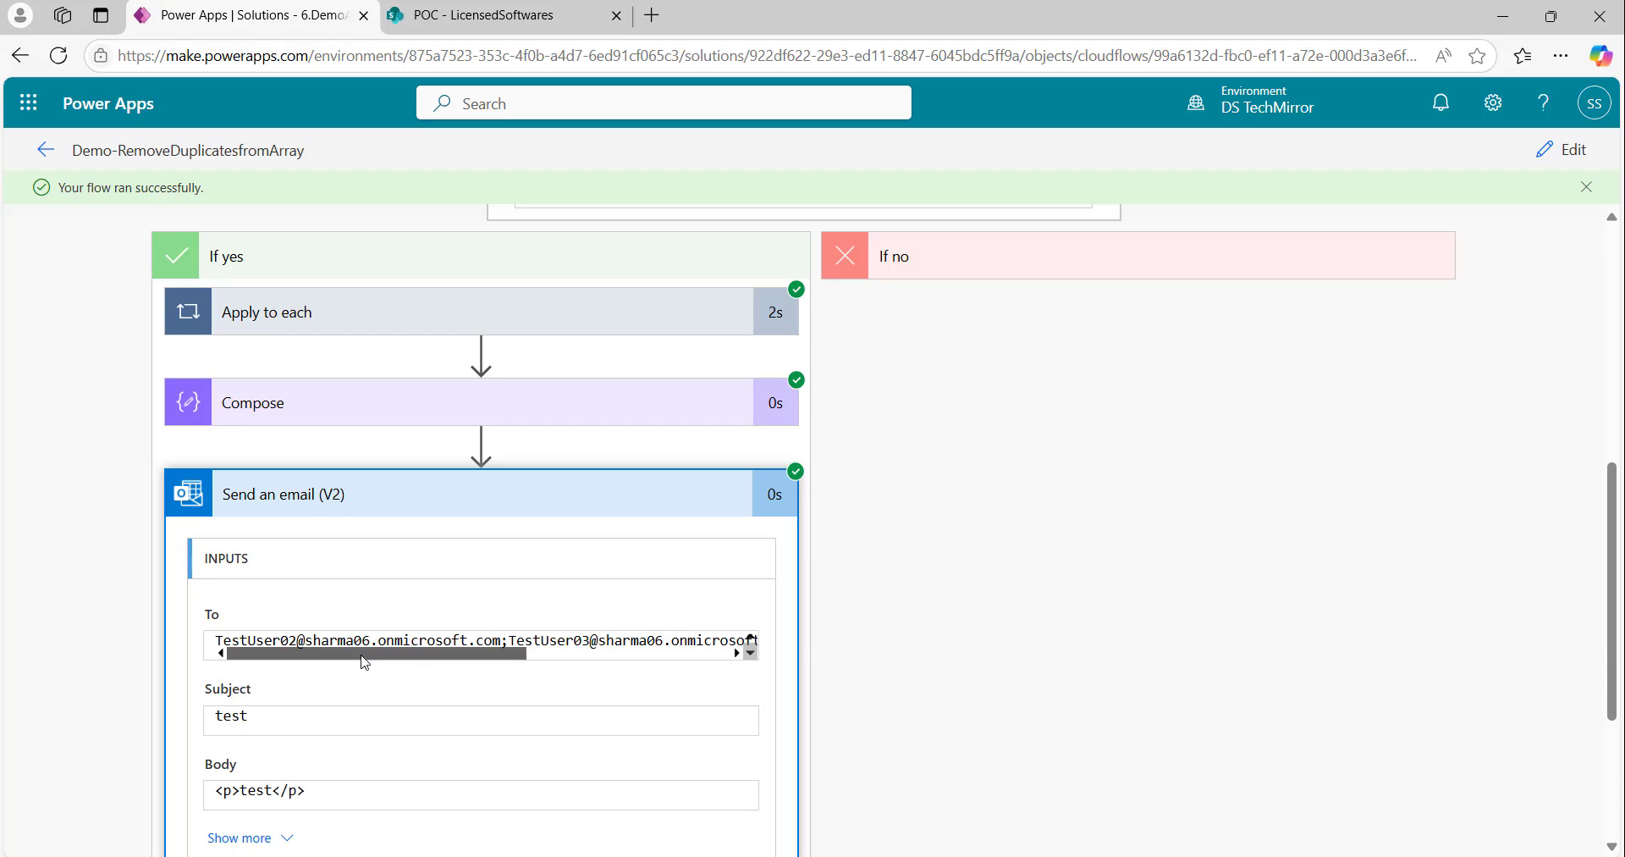
left_click_drag(363, 657, 584, 666)
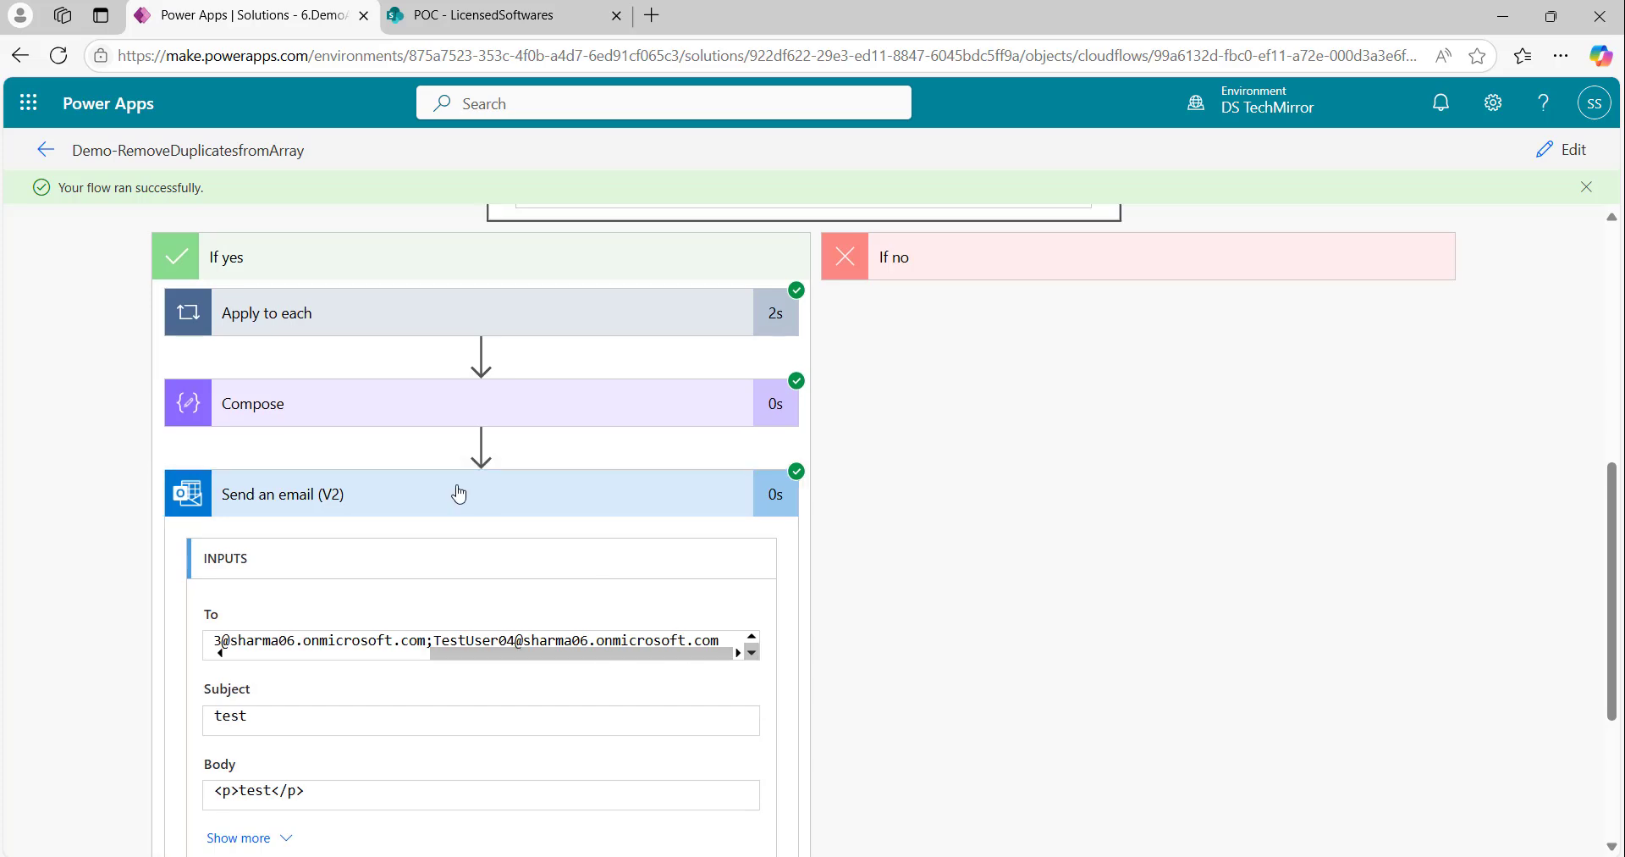
Step: Review the Compose action's inputs and outputs in the run and compare them with the LicensedSoftwares list in SharePoint
left_click(442, 412)
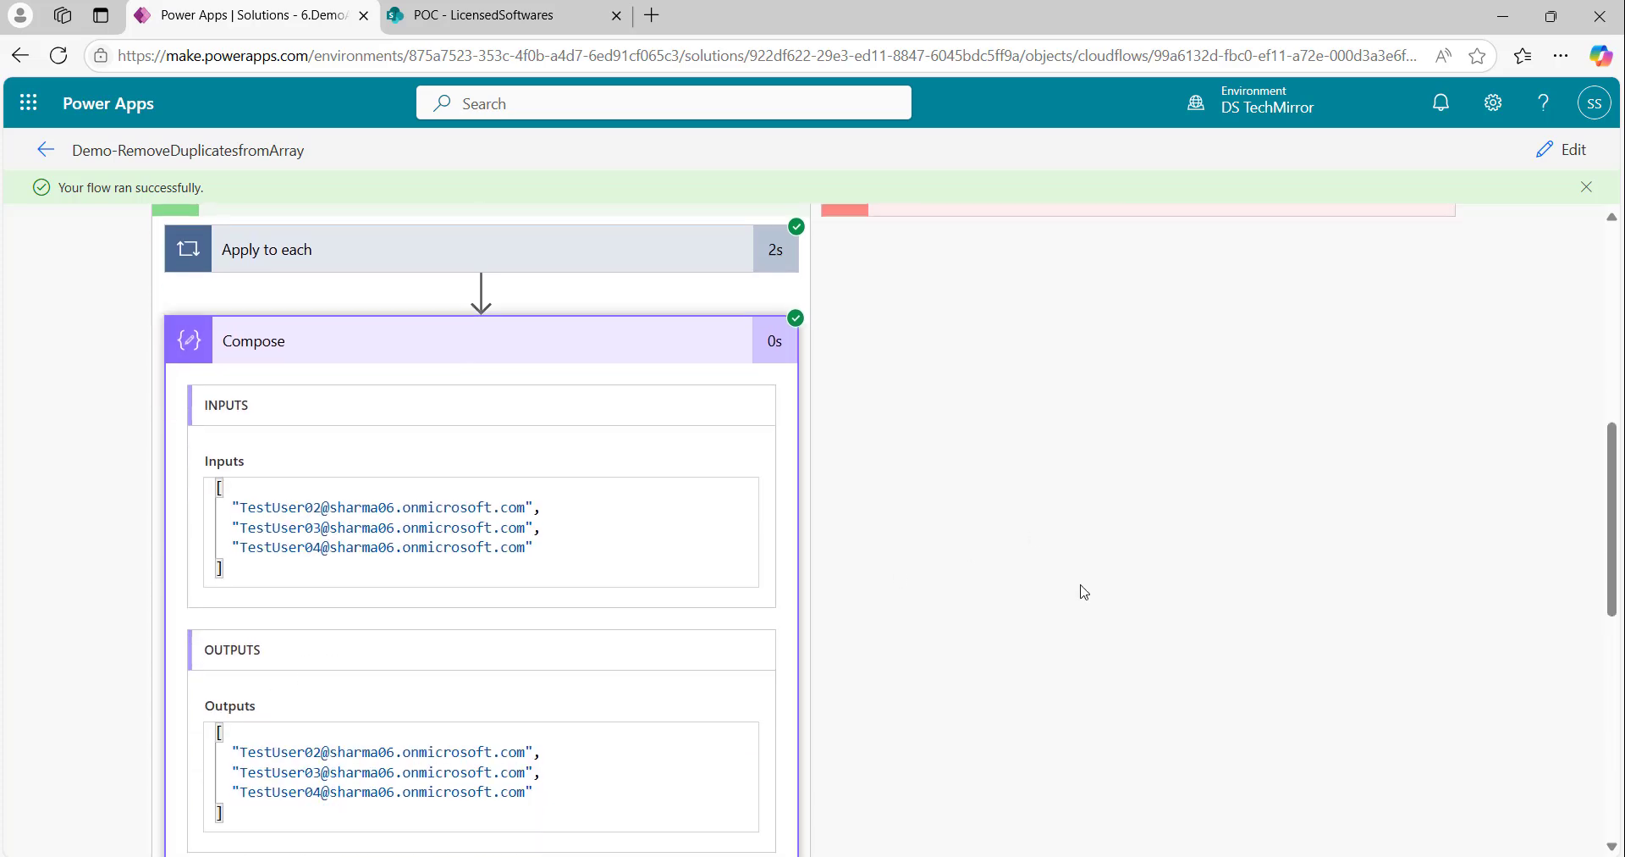
scroll(1036, 601, "down", 5)
scroll(1266, 748, "up", 11)
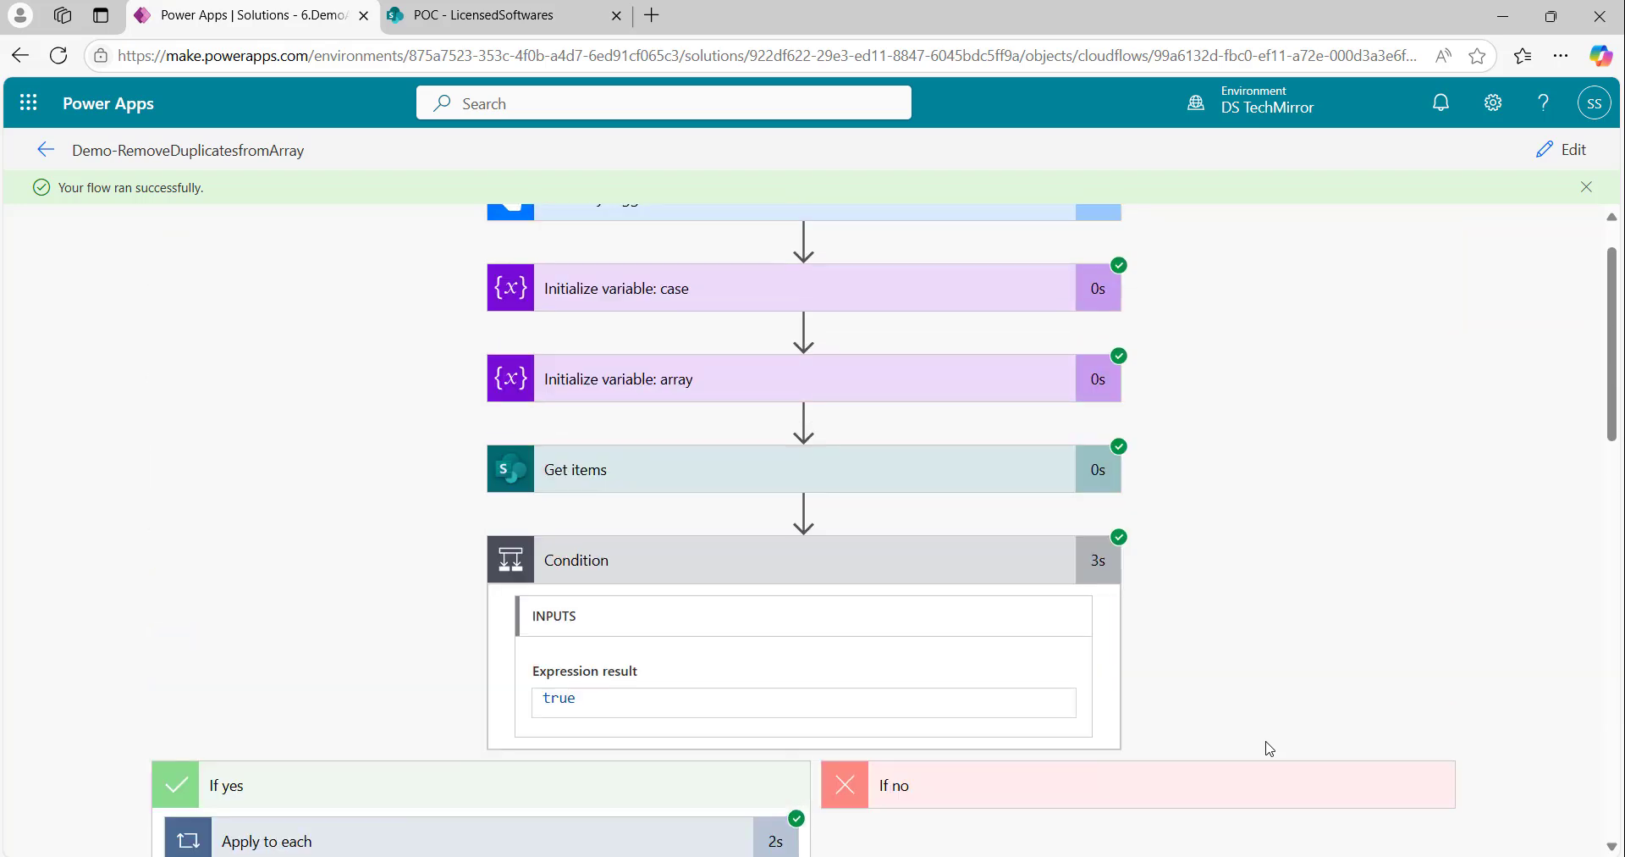
scroll(1269, 749, "down", 4)
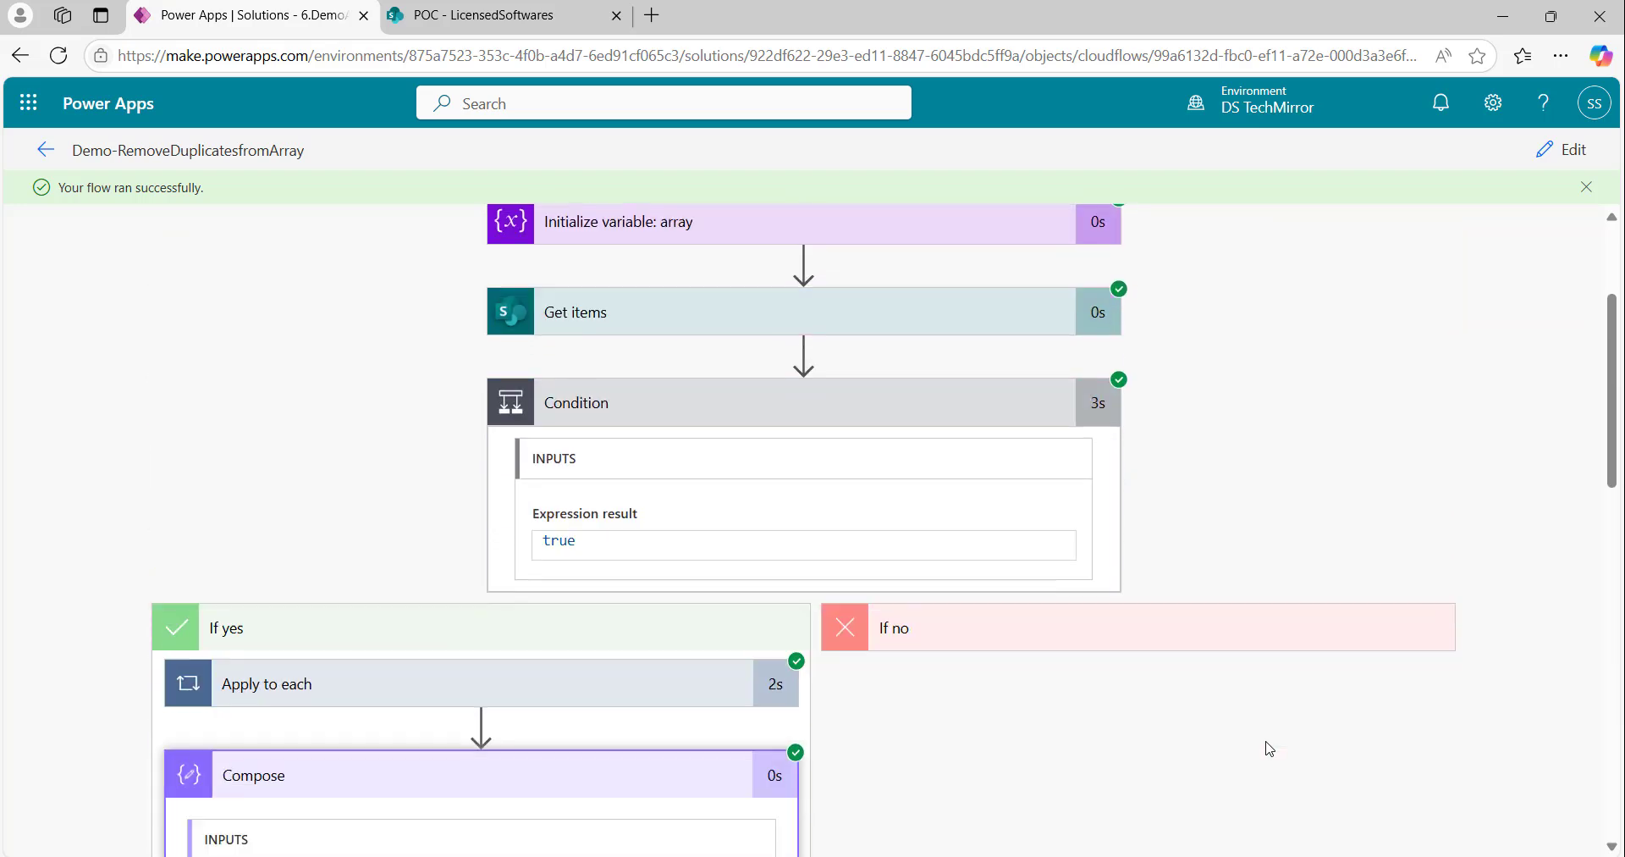
left_click(385, 10)
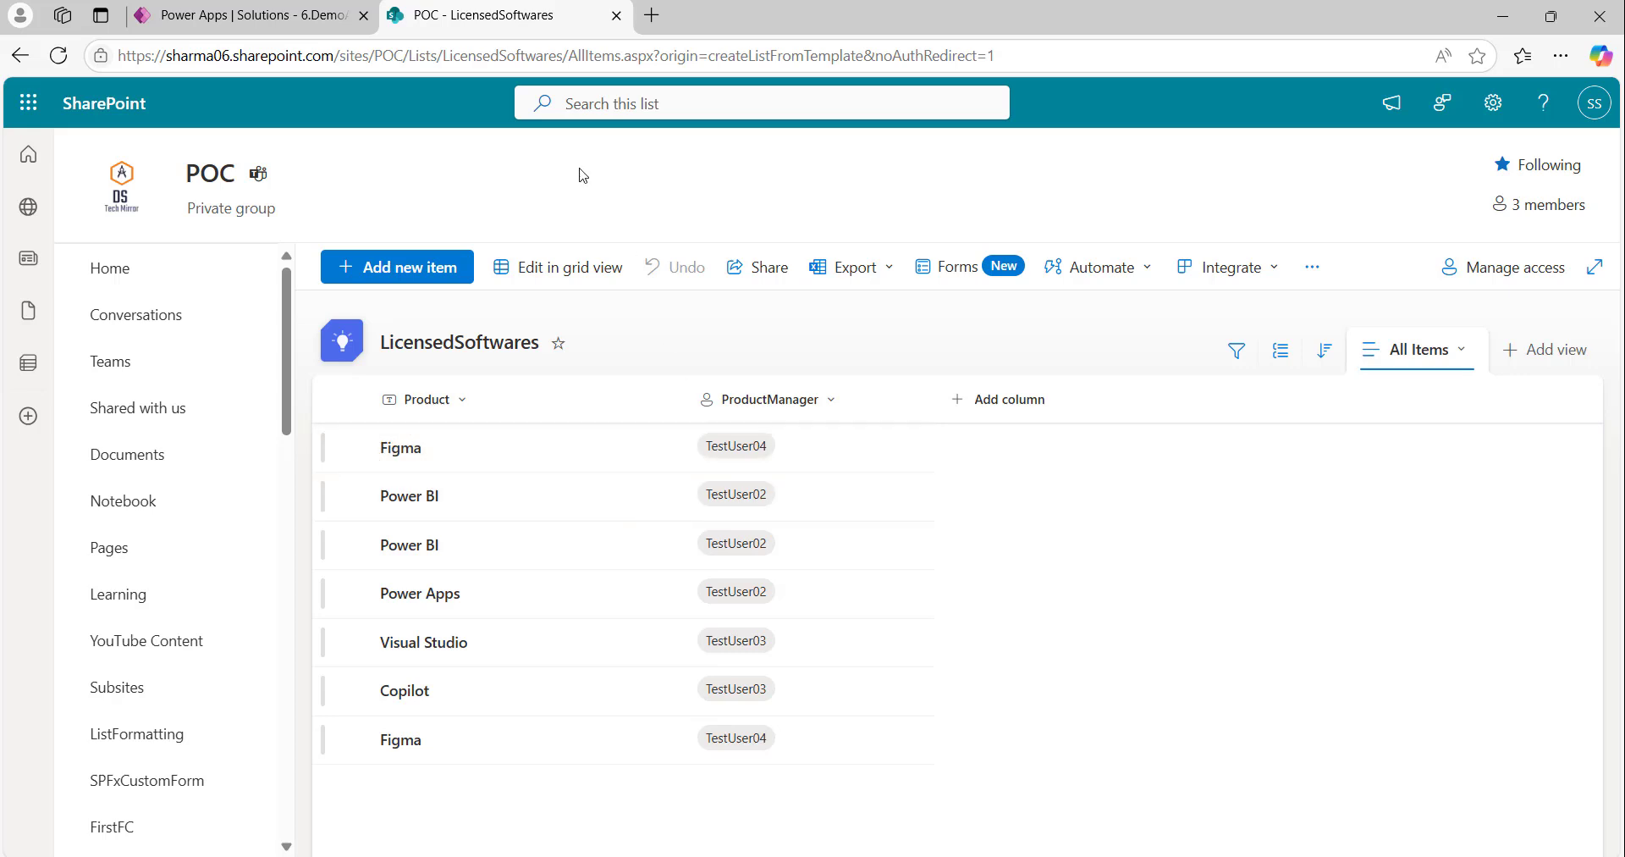
left_click(218, 10)
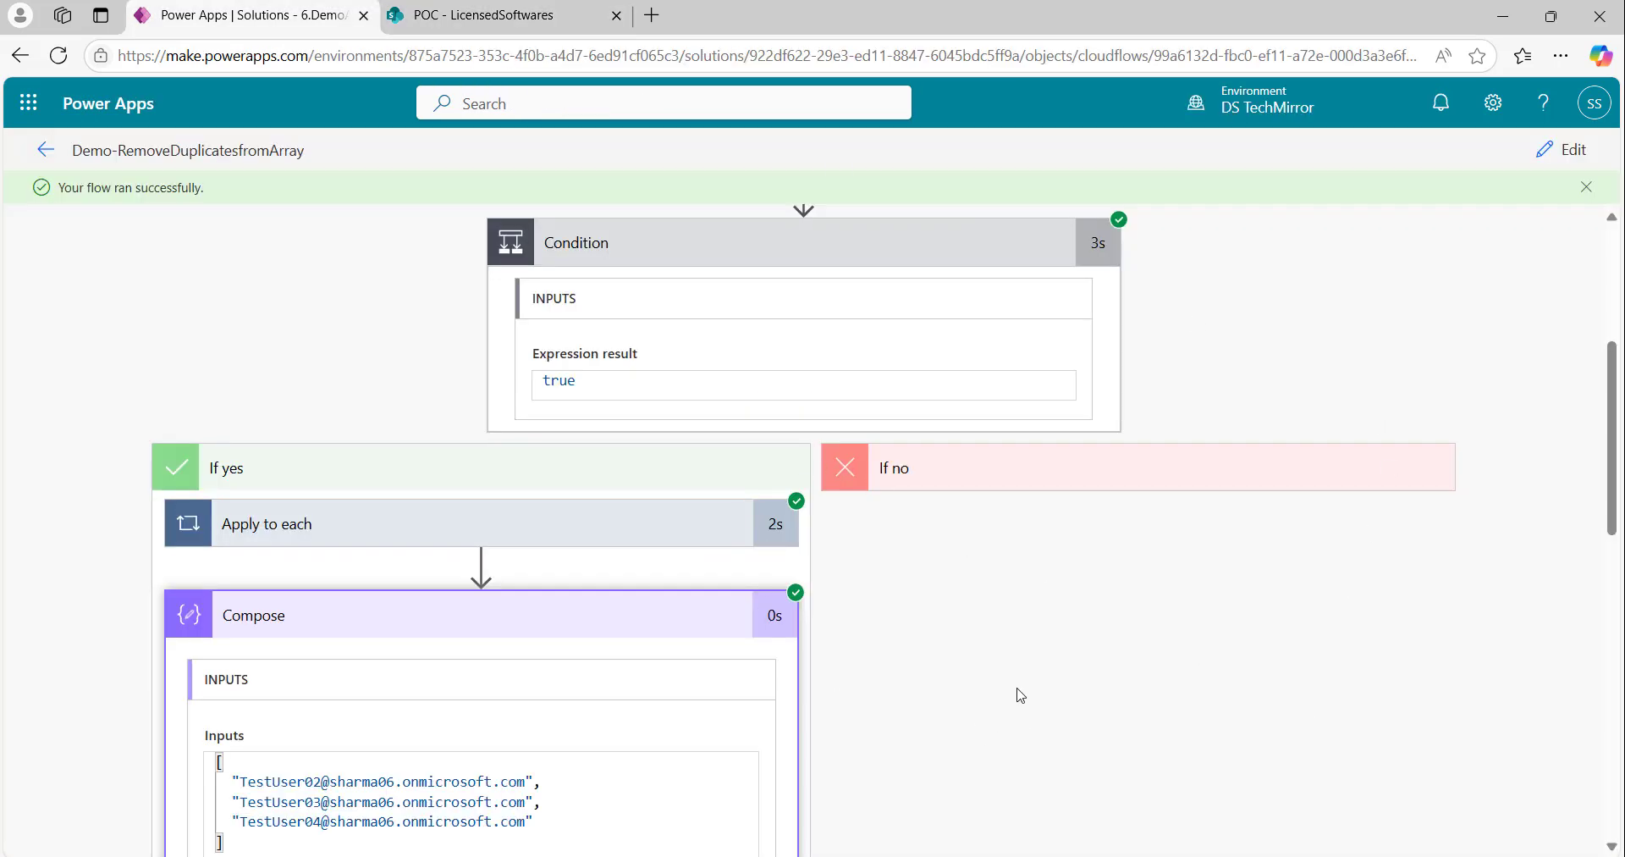
Step: Edit the flow again and set the initial value of the varCase variable to case2
left_click(1564, 150)
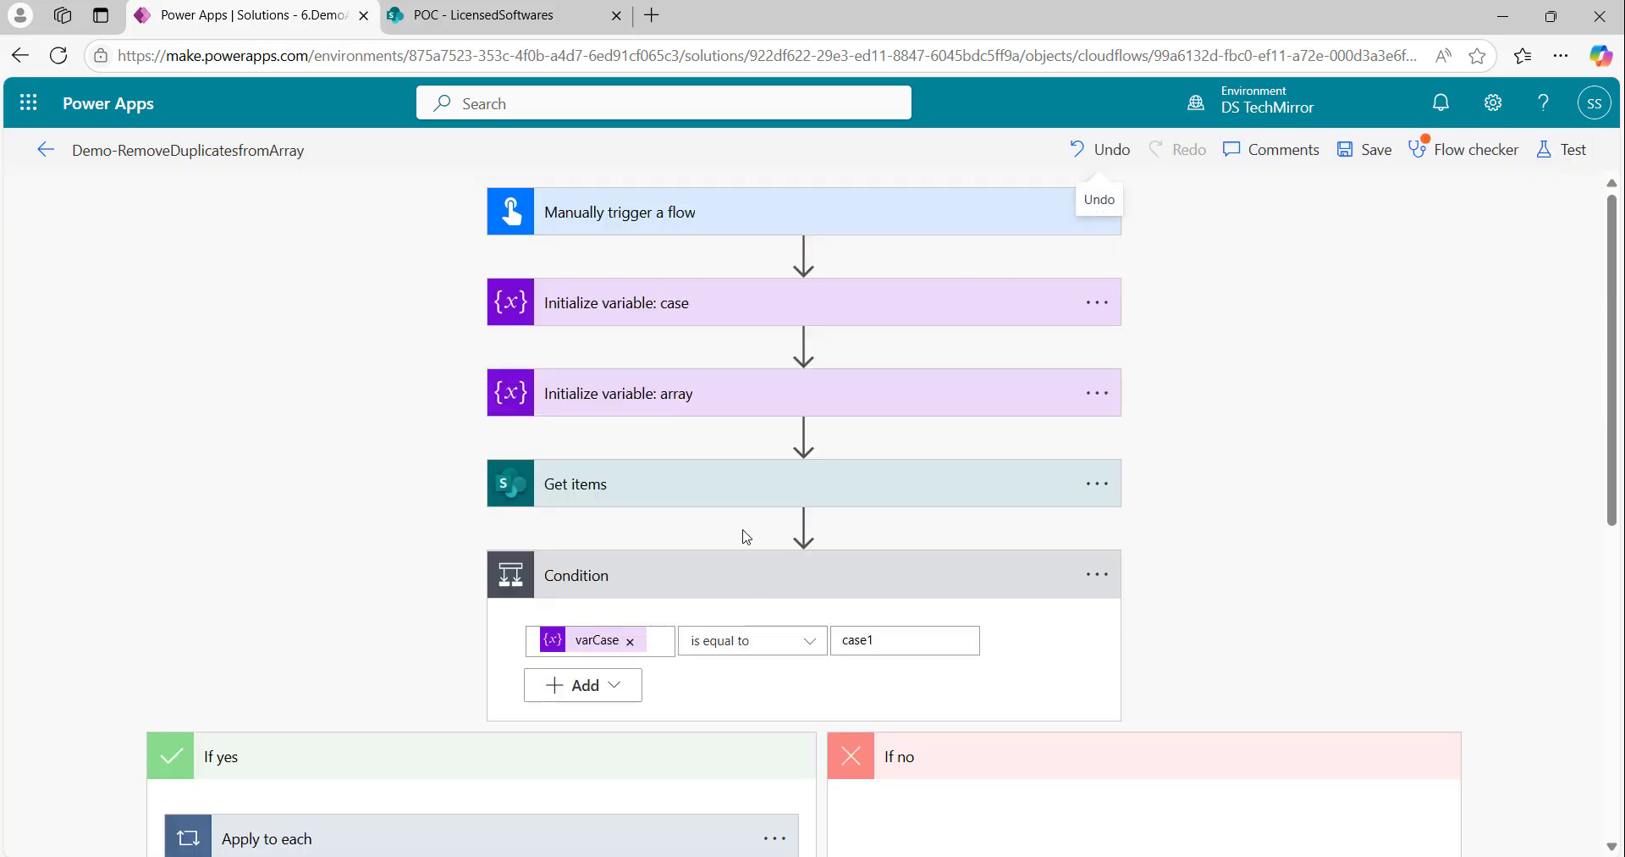
left_click(717, 321)
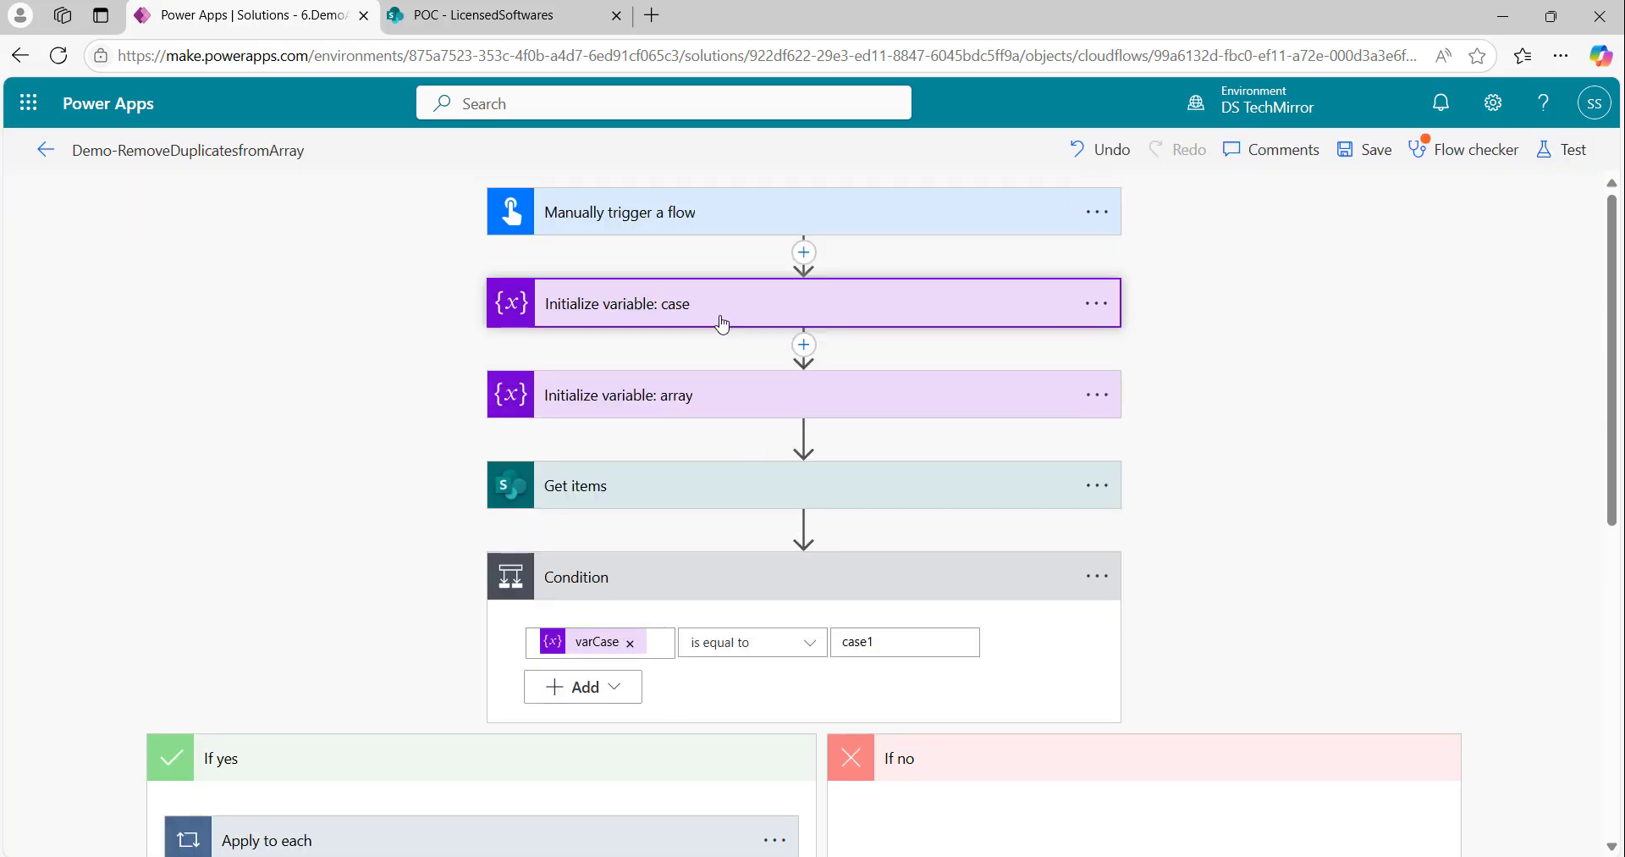
key("BackSpace")
type("2")
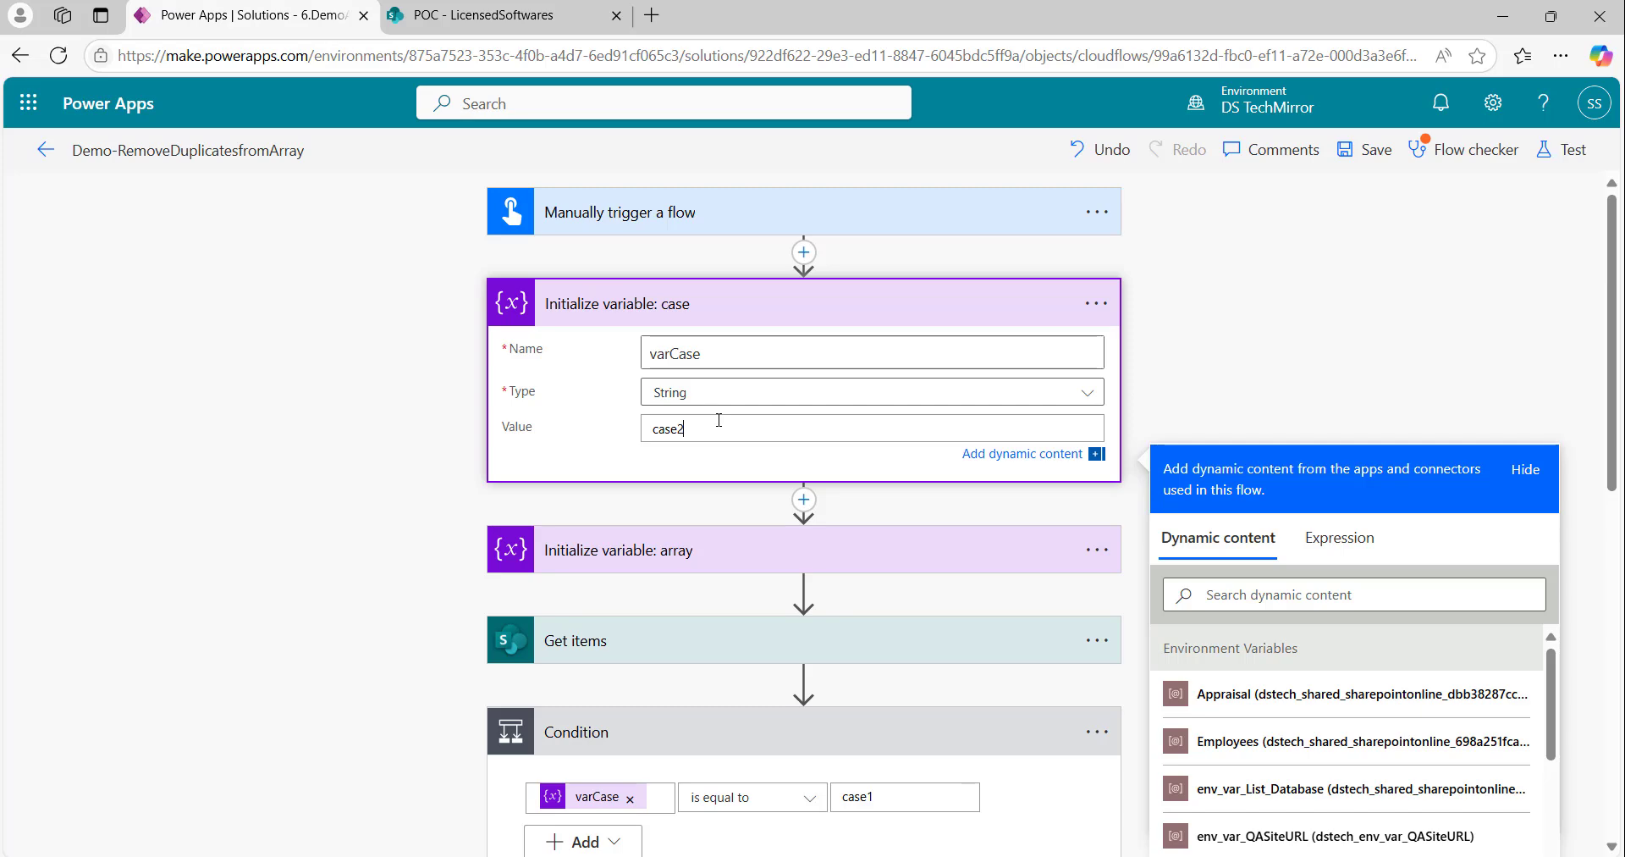
left_click(1275, 353)
Step: Add an Append to array variable action to the If no branch, targeting varEmailList
scroll(1287, 440, "down", 7)
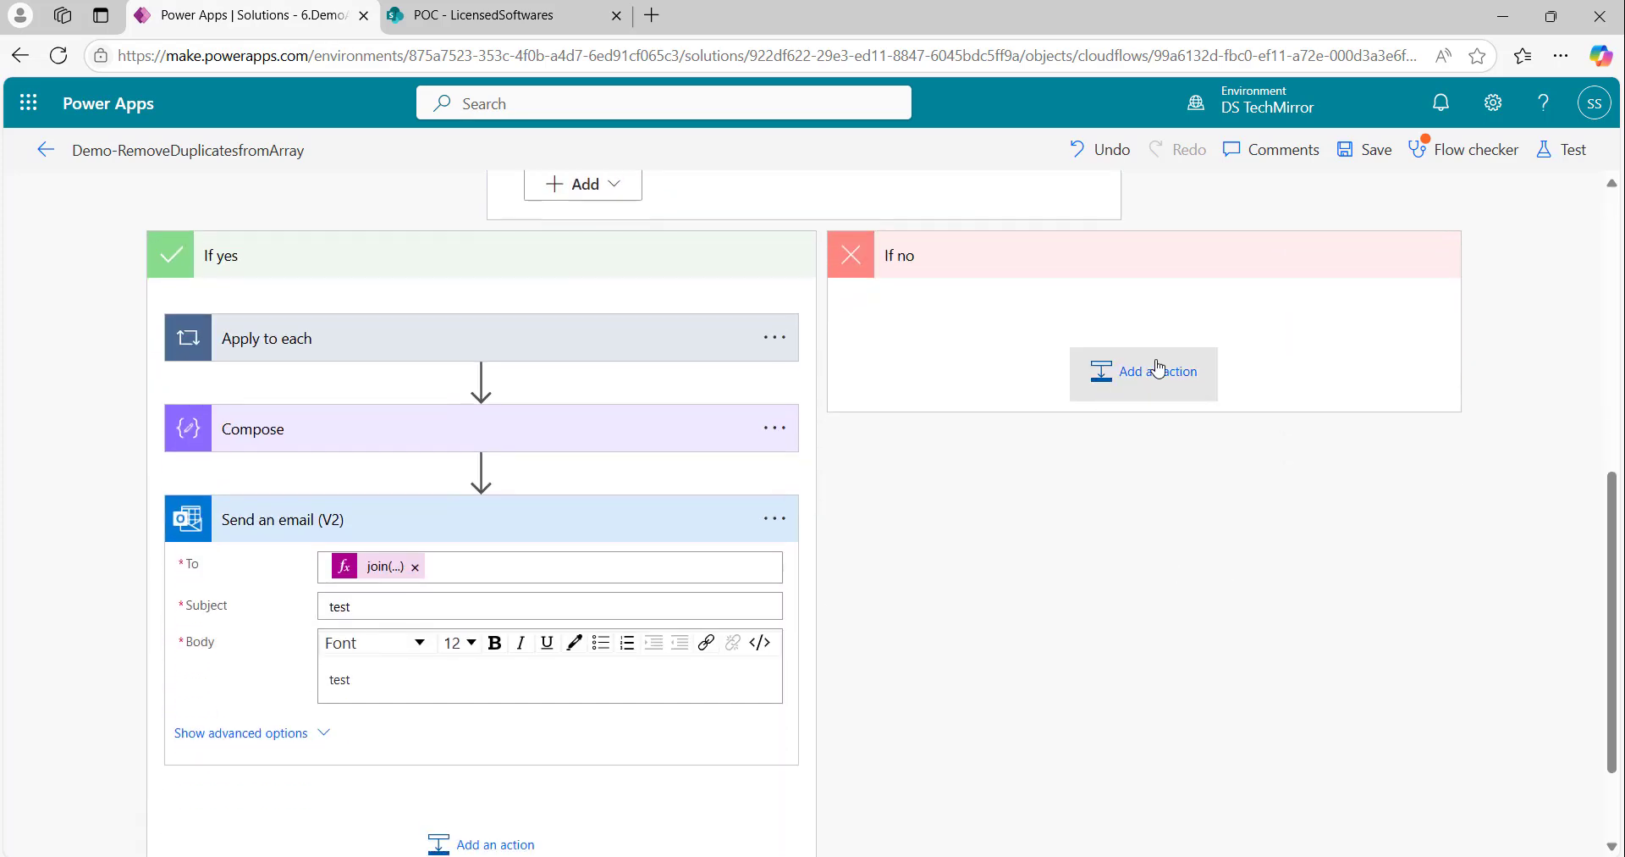
left_click(1159, 369)
type("append to")
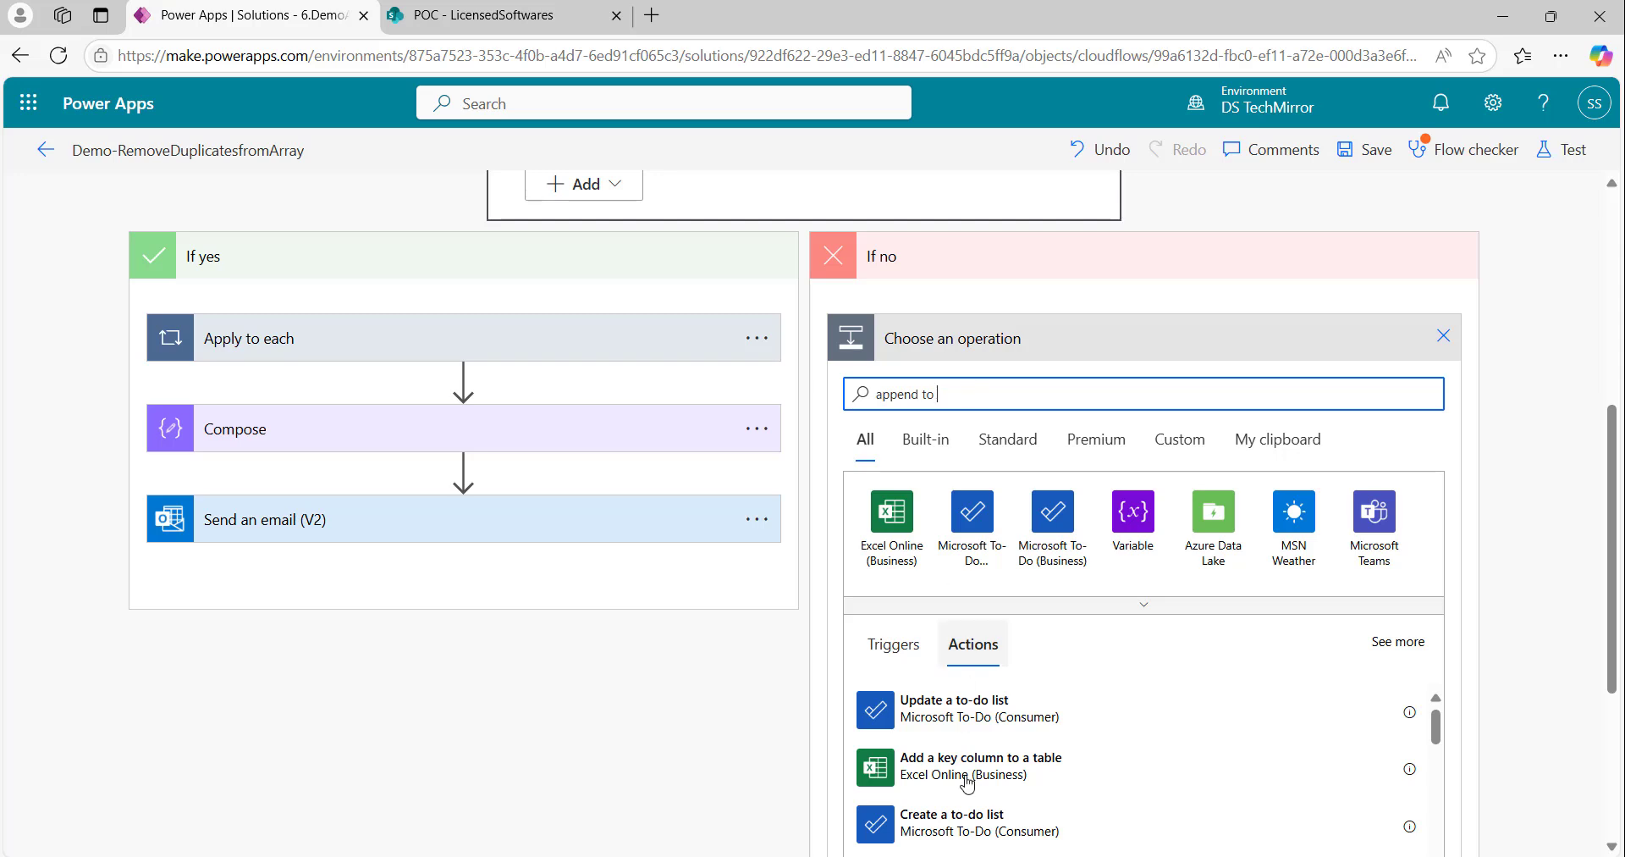
left_click(1110, 560)
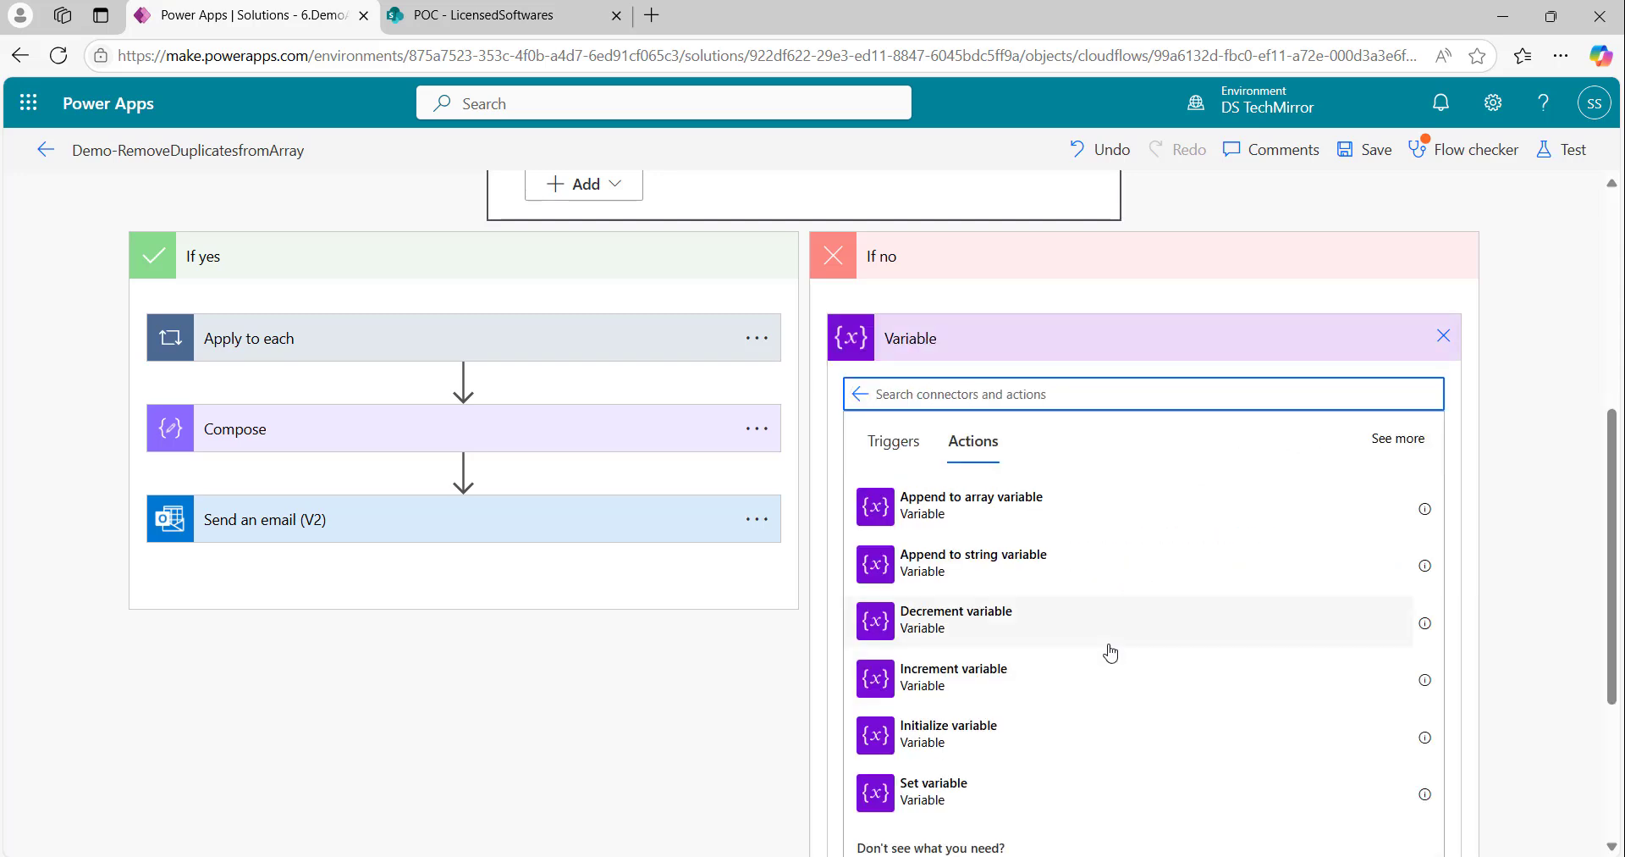
left_click(970, 507)
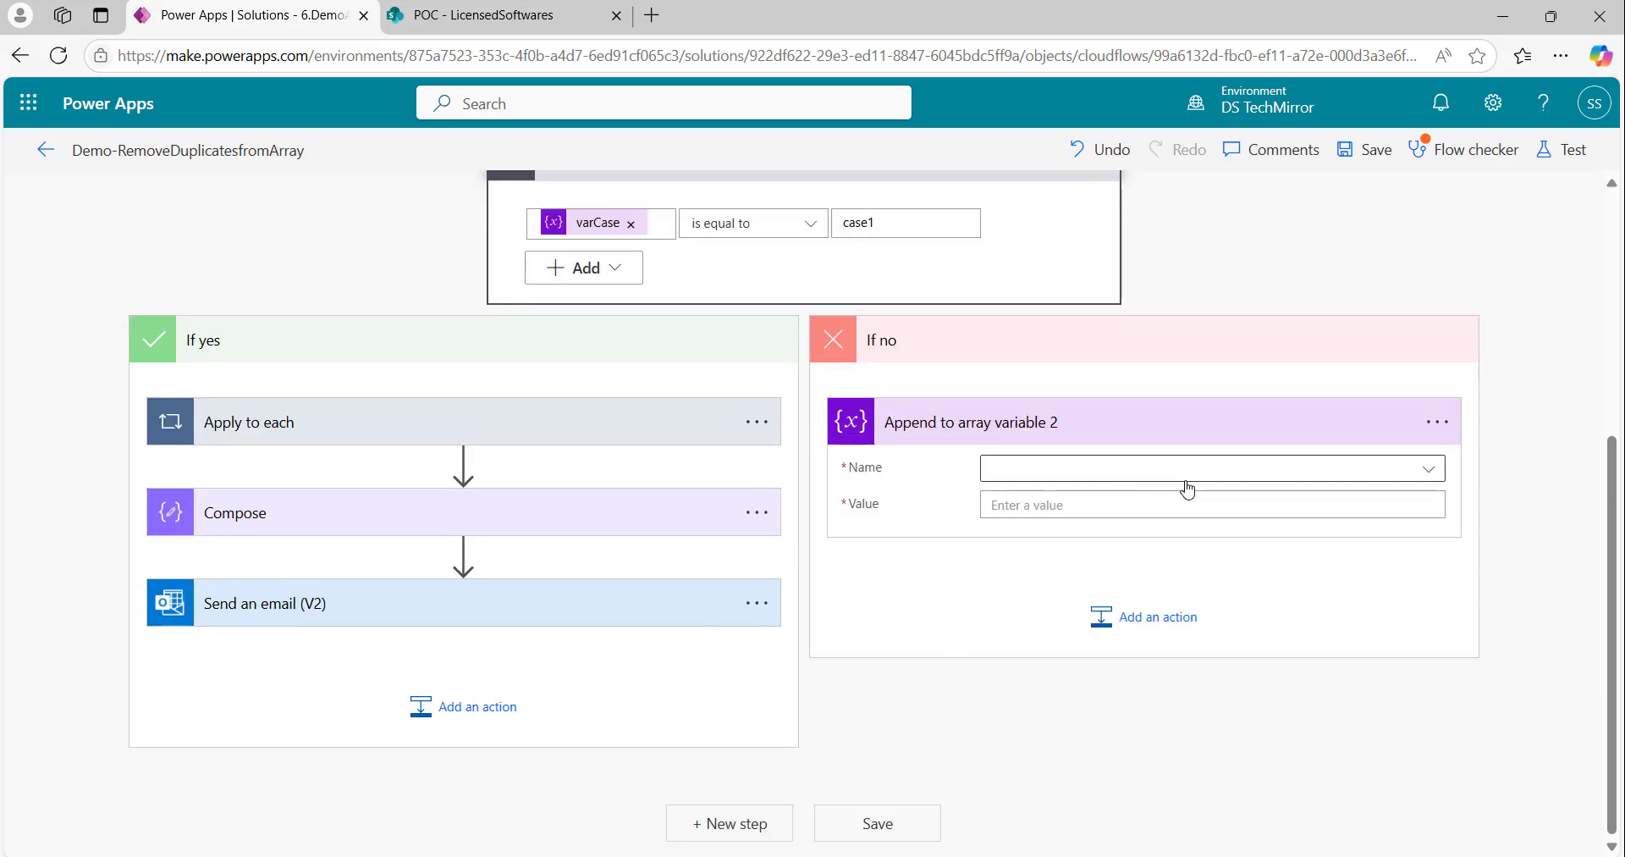
left_click(1073, 479)
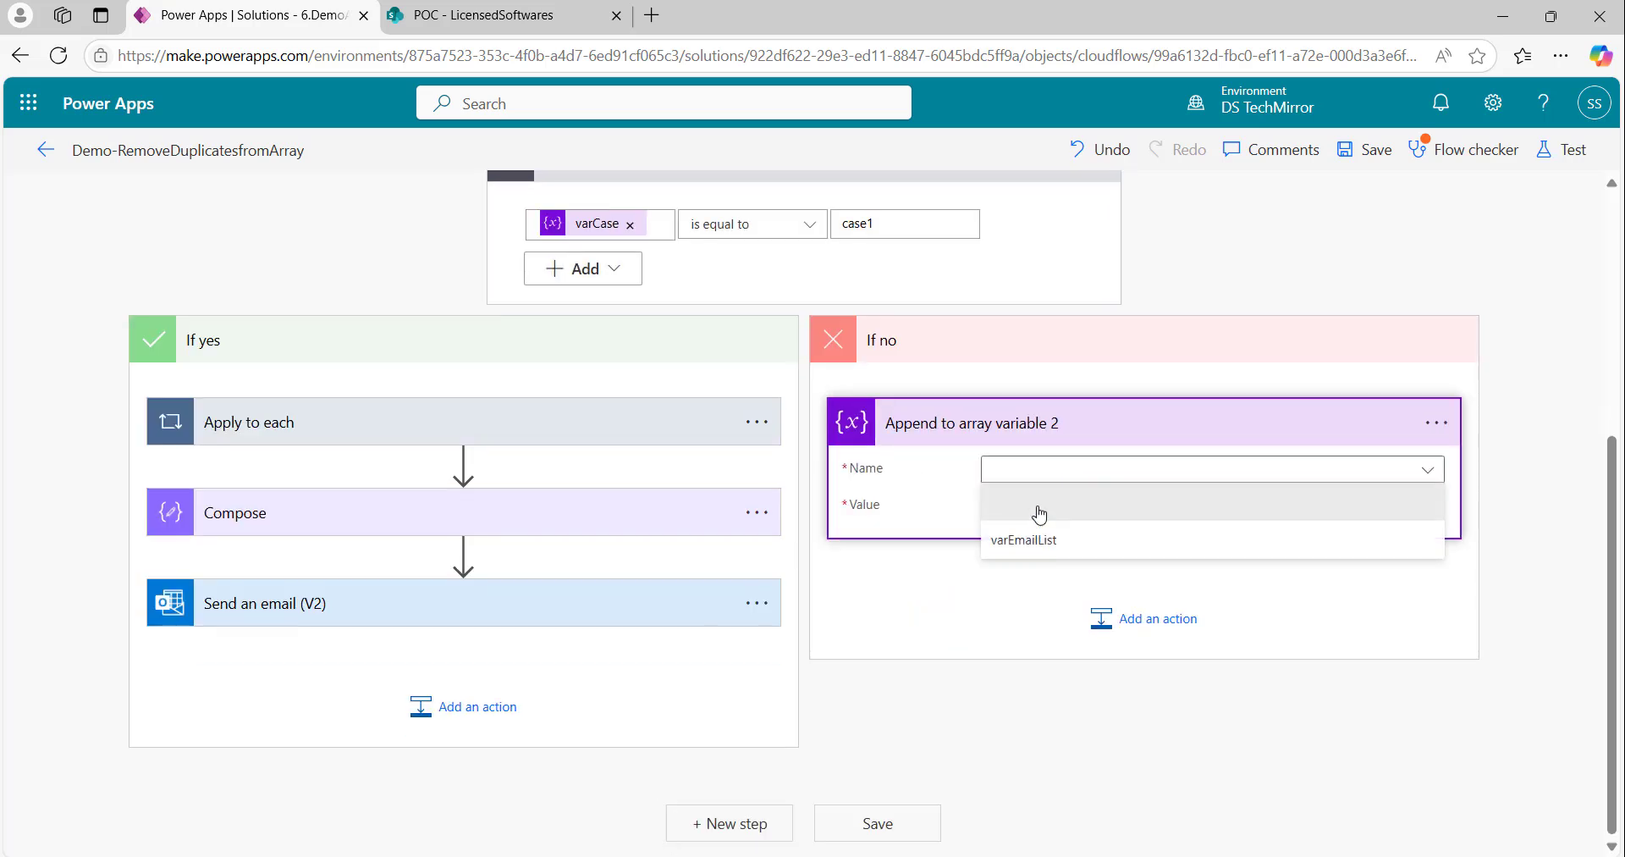
left_click(1026, 539)
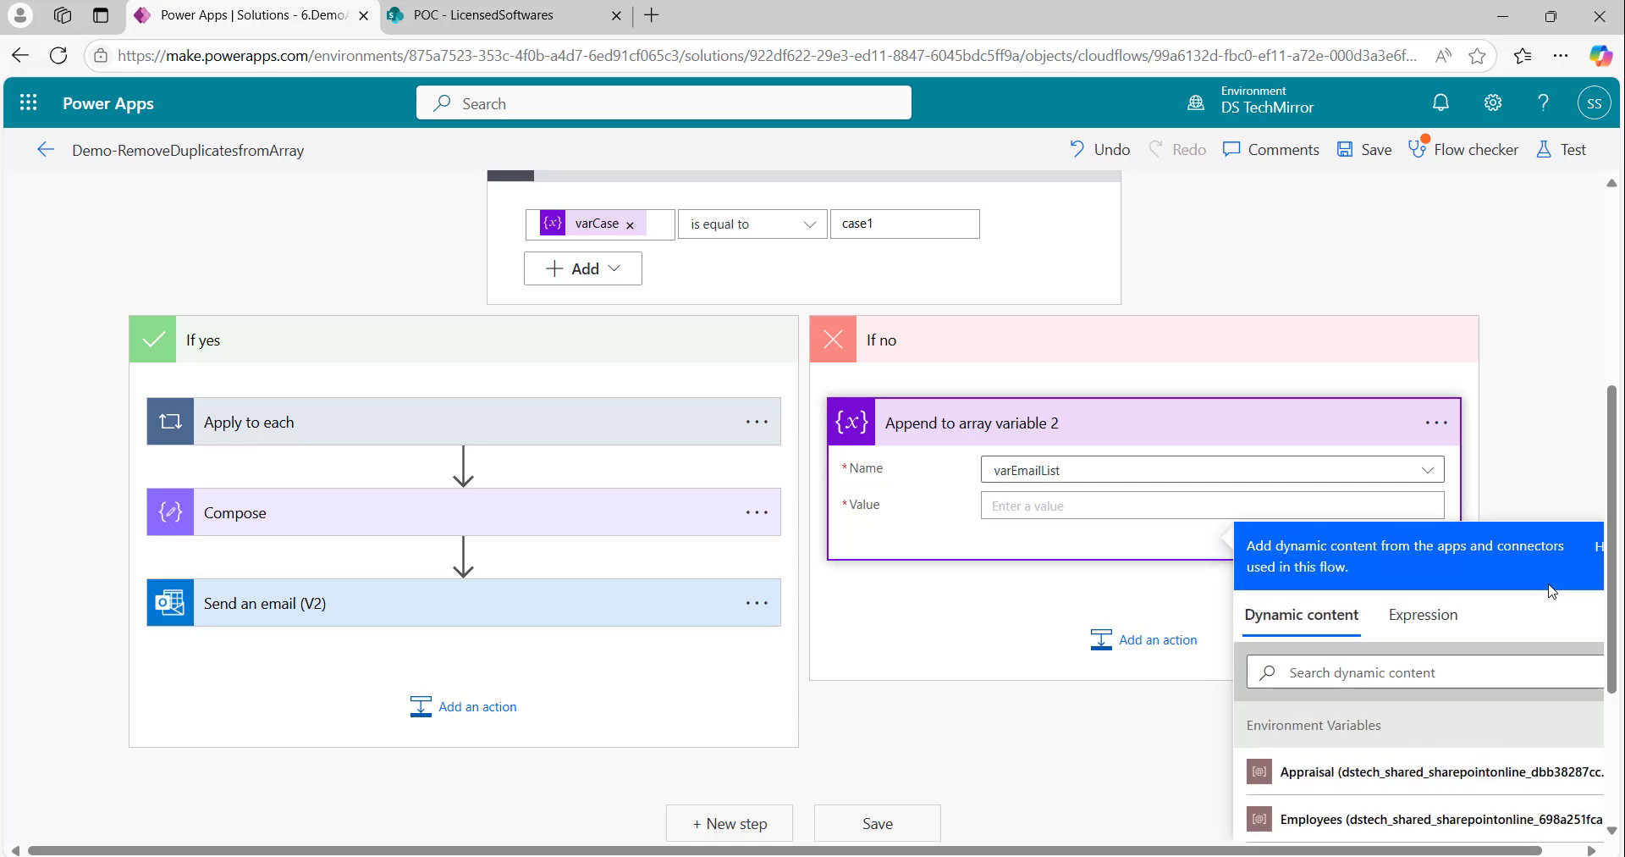
Step: Write a JSON object with the keys "ProductName" and "ProductManager" as the value appended to varEmailList
type("{")
key("Return")
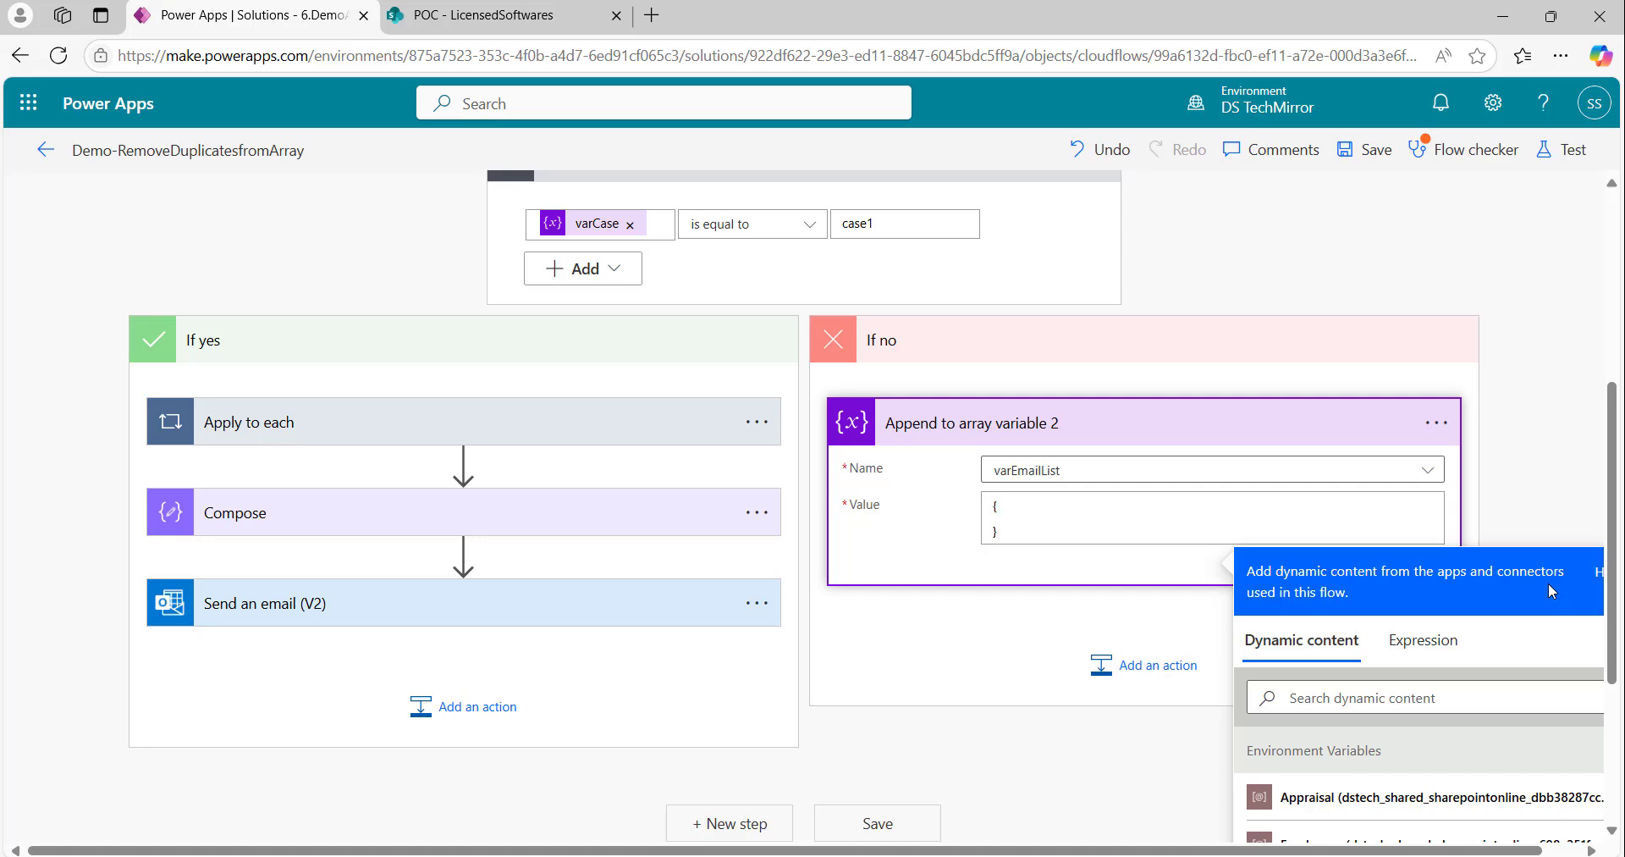
type("\"\"")
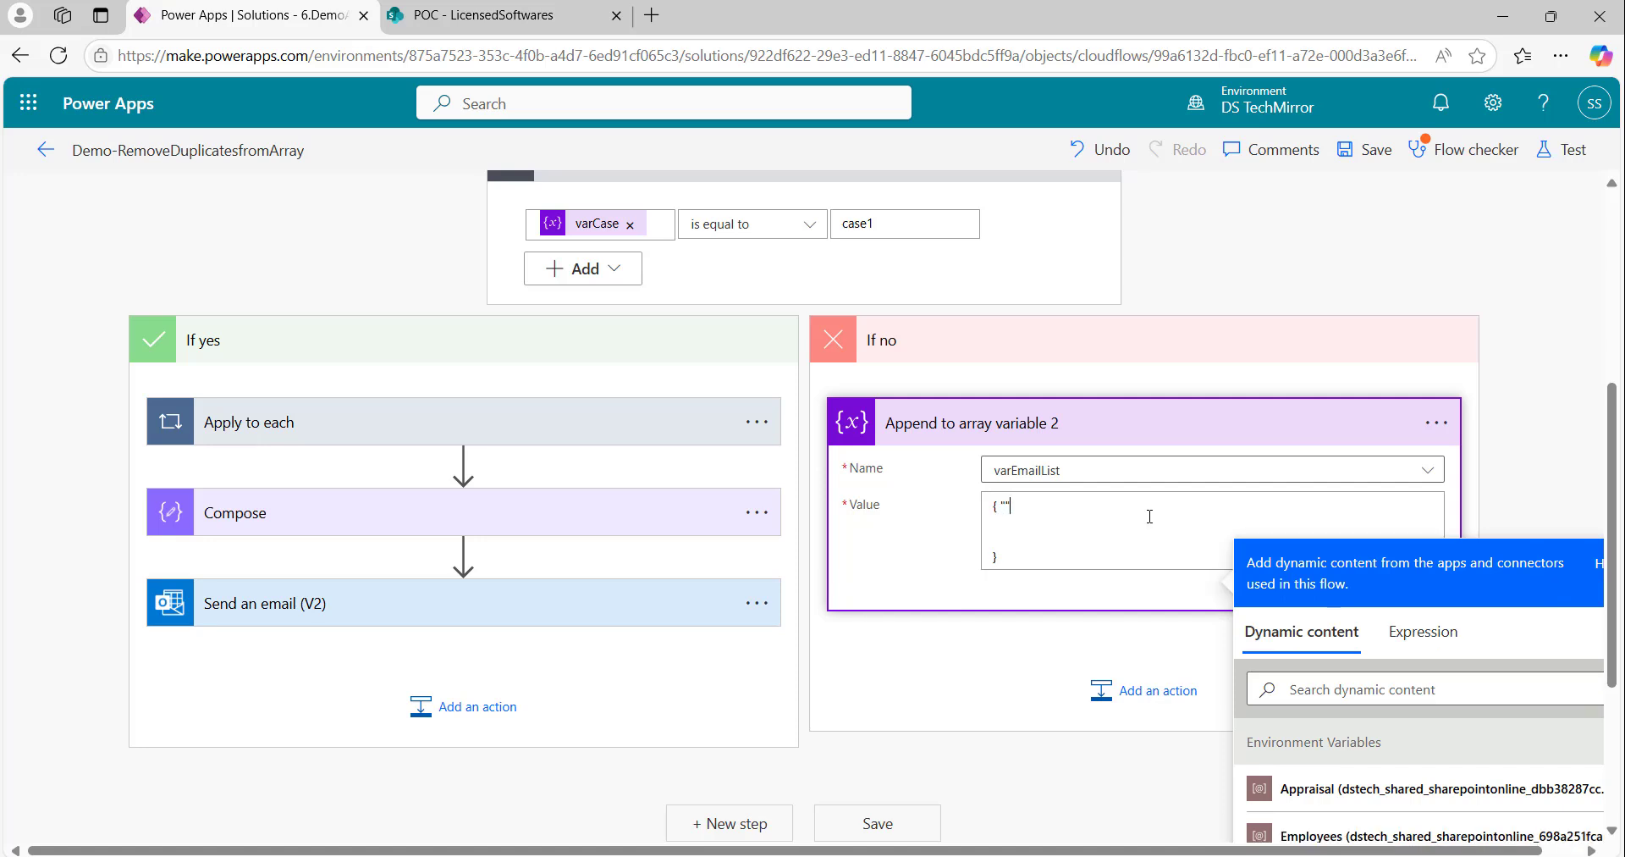
key("BackSpace")
left_click(1562, 57)
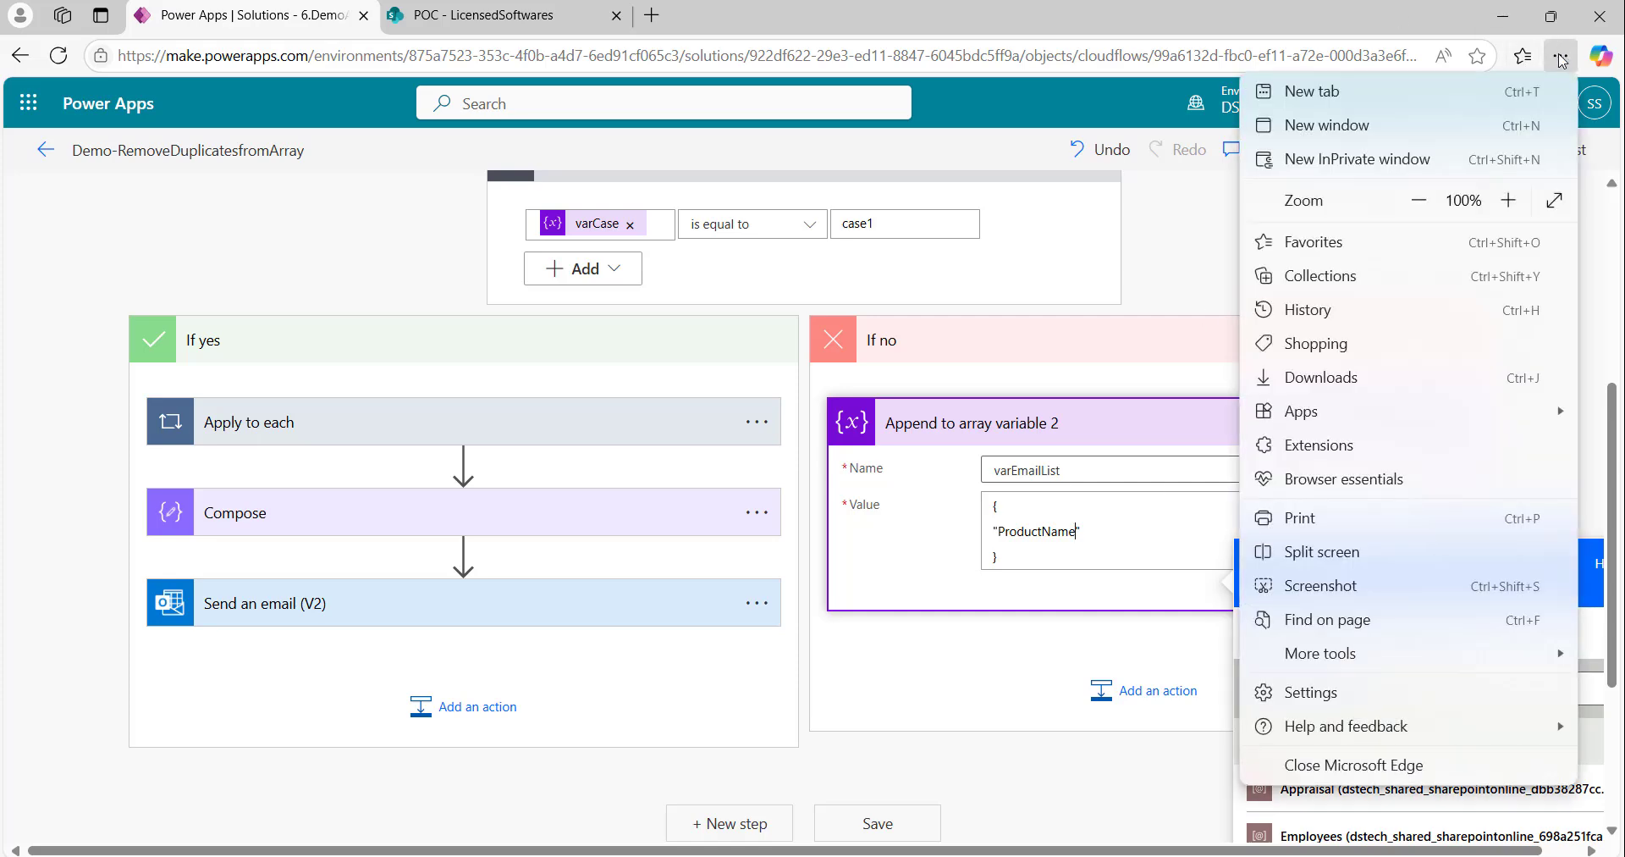
left_click(1509, 199)
left_click(1509, 200)
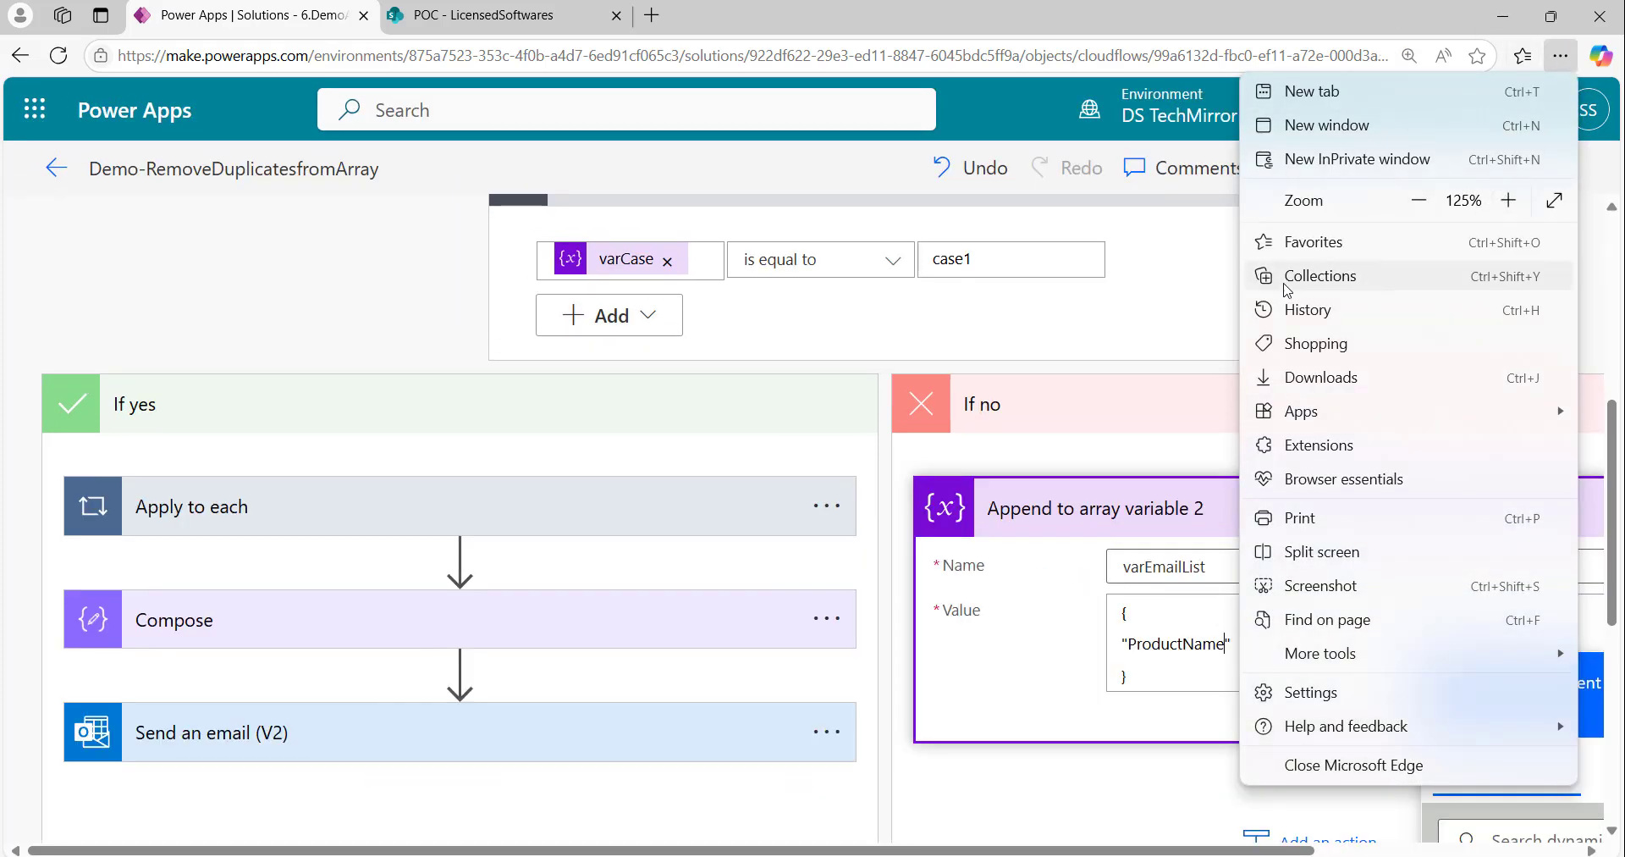
left_click(1158, 349)
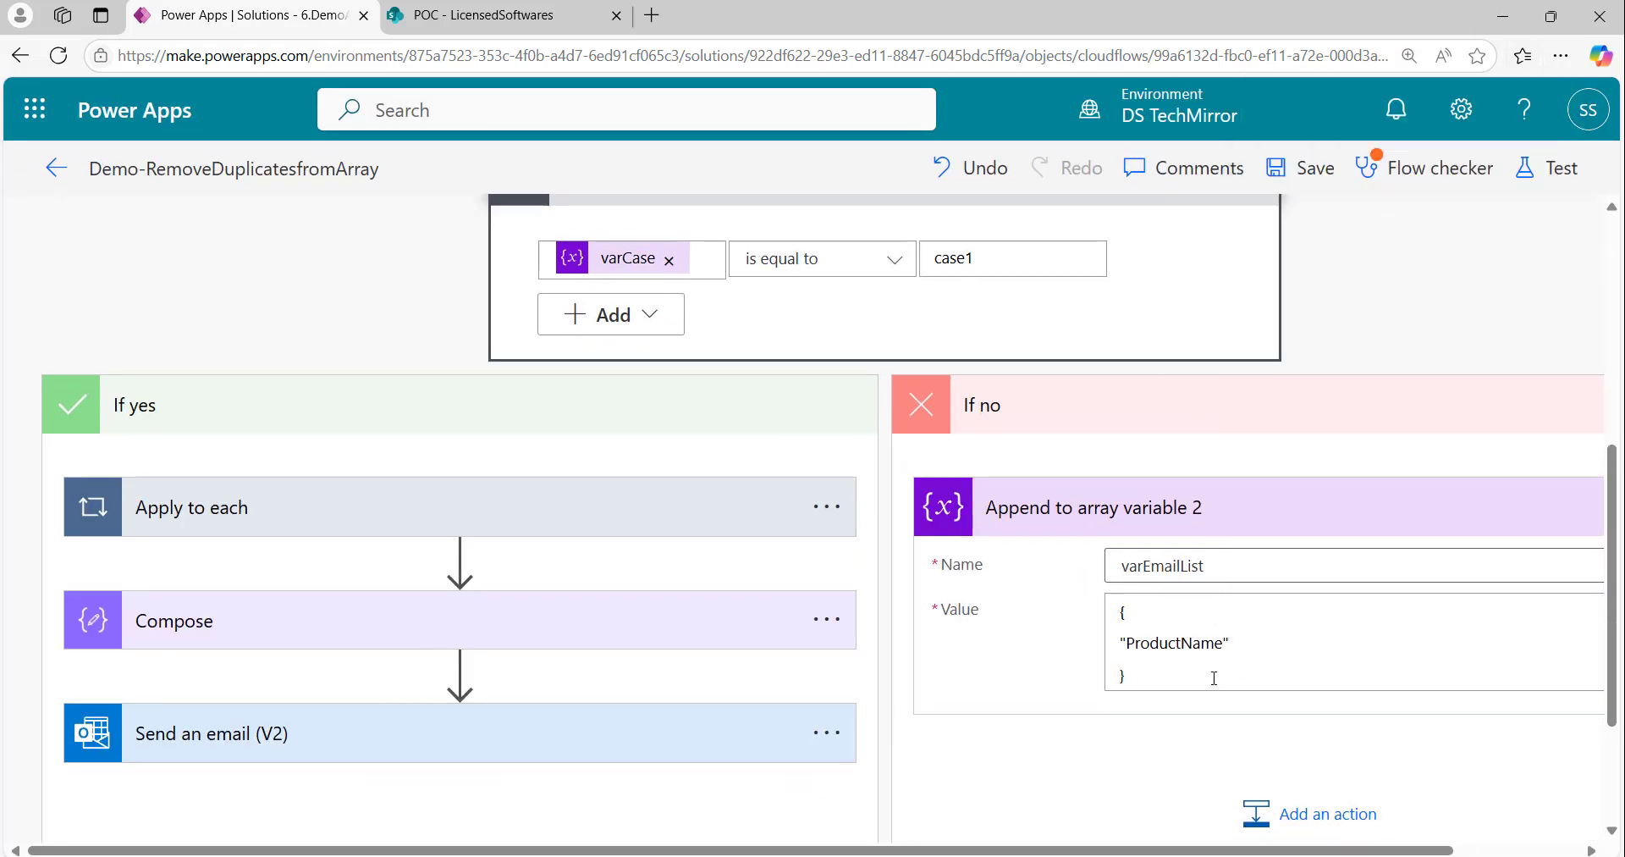
left_click(1404, 694)
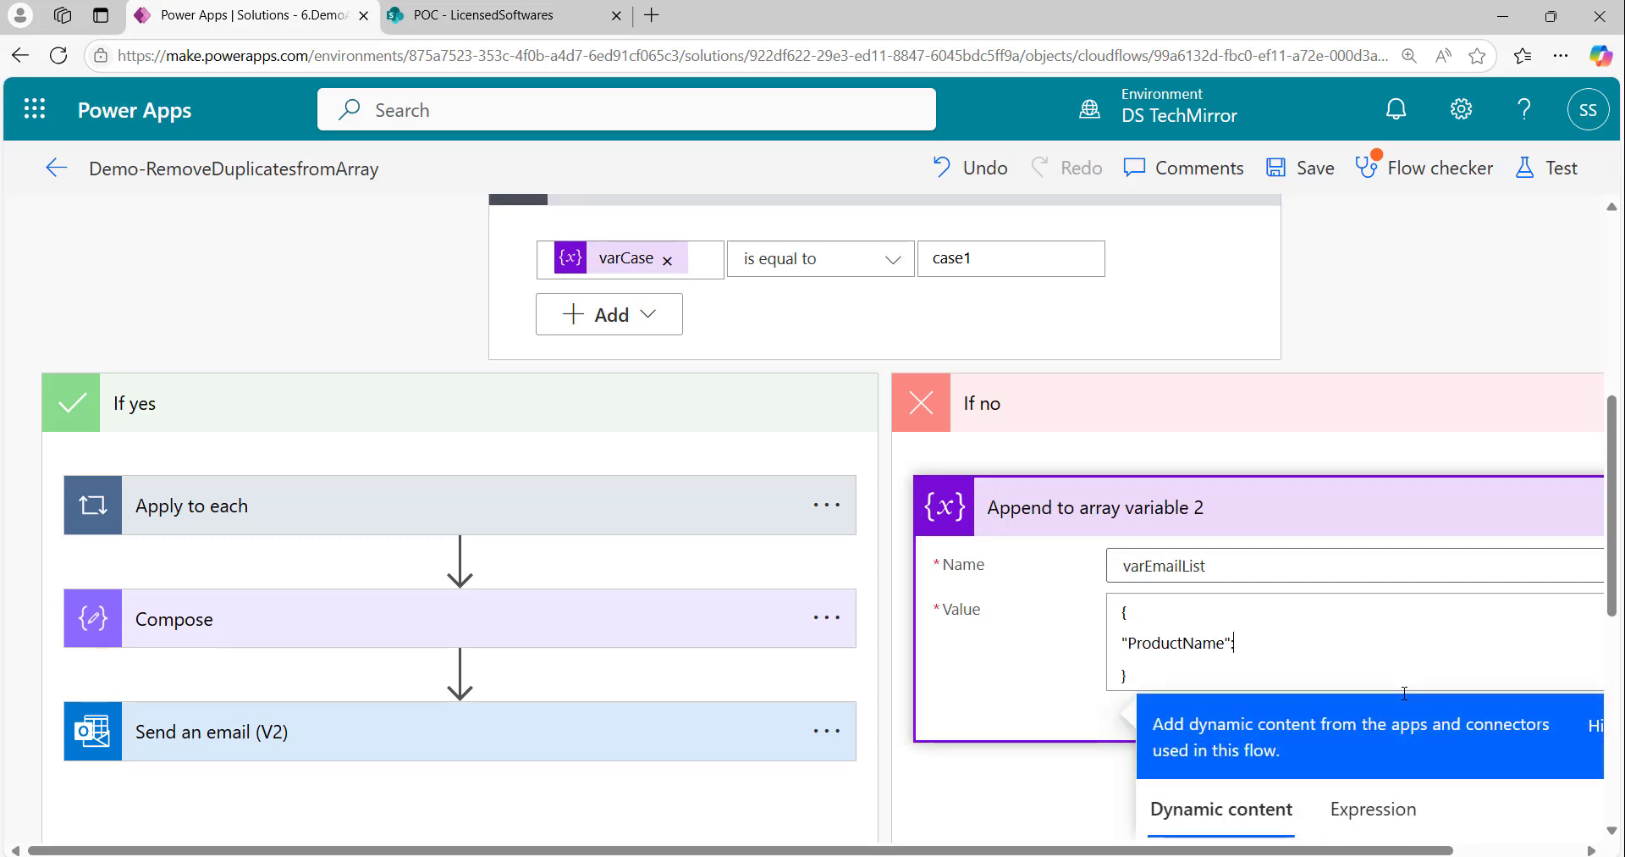
key("Return")
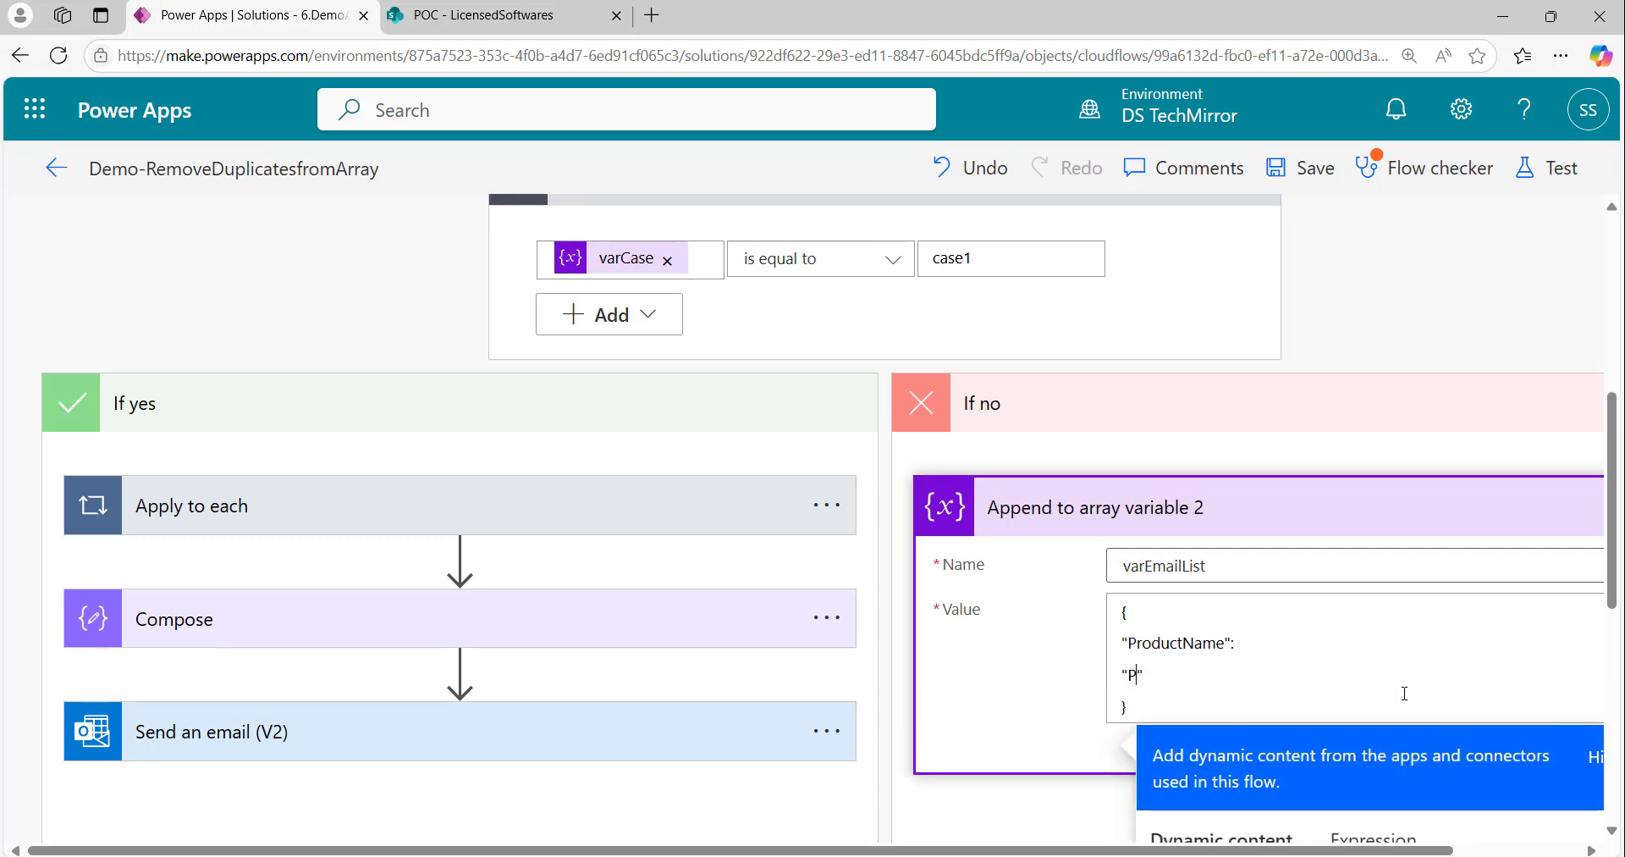
type("\"ProductManager")
Step: Assign the Title dynamic content from Get items to the "ProductName" key in the appended value
left_click(1561, 56)
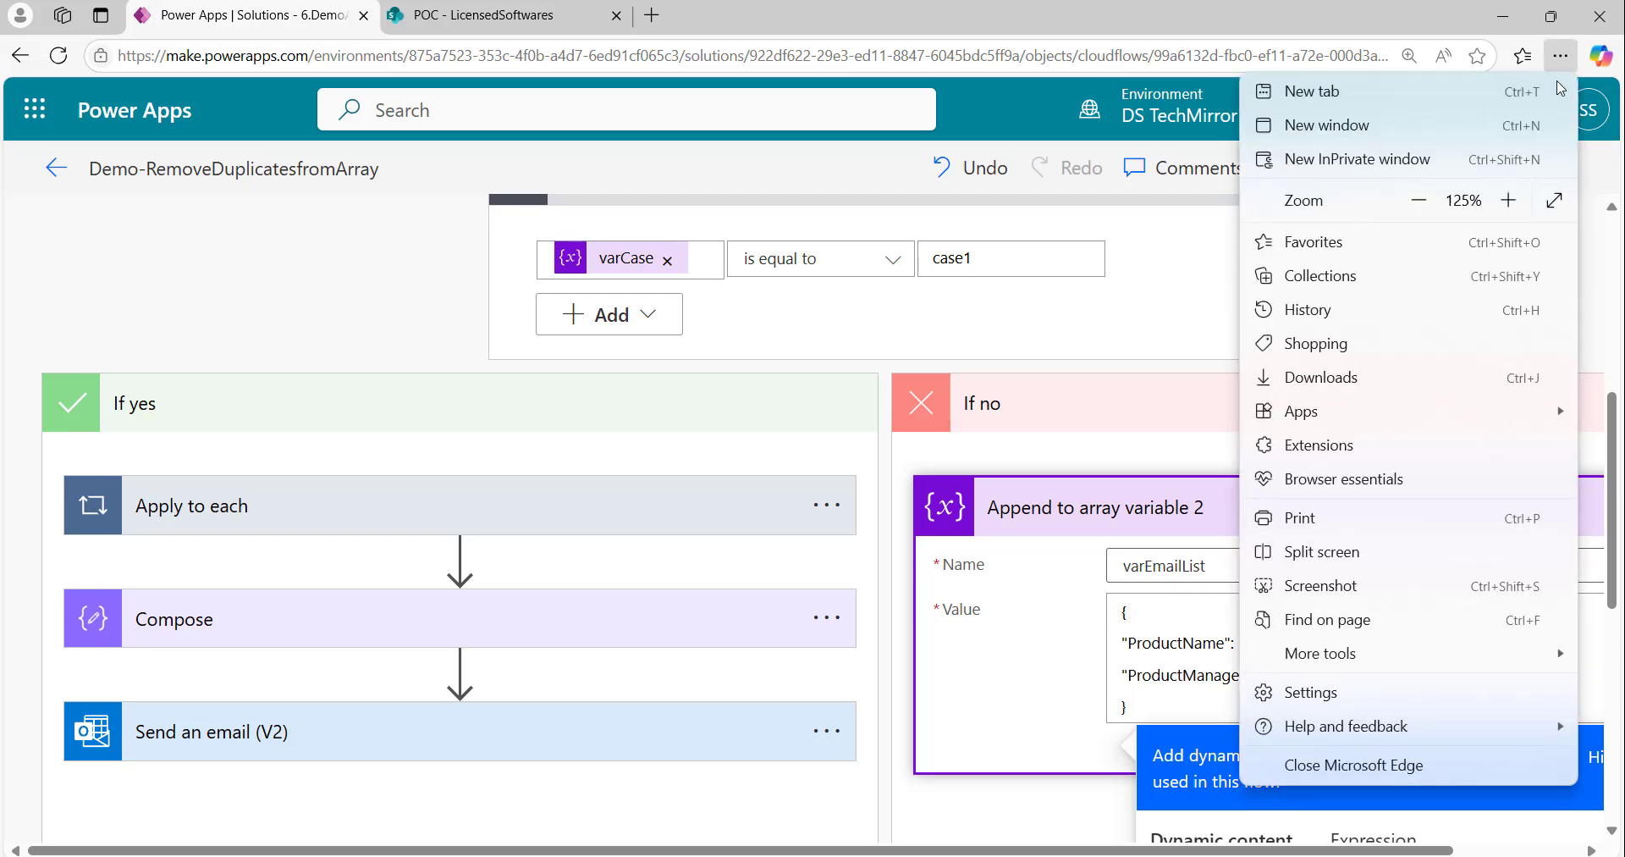
left_click(1420, 203)
left_click(1420, 203)
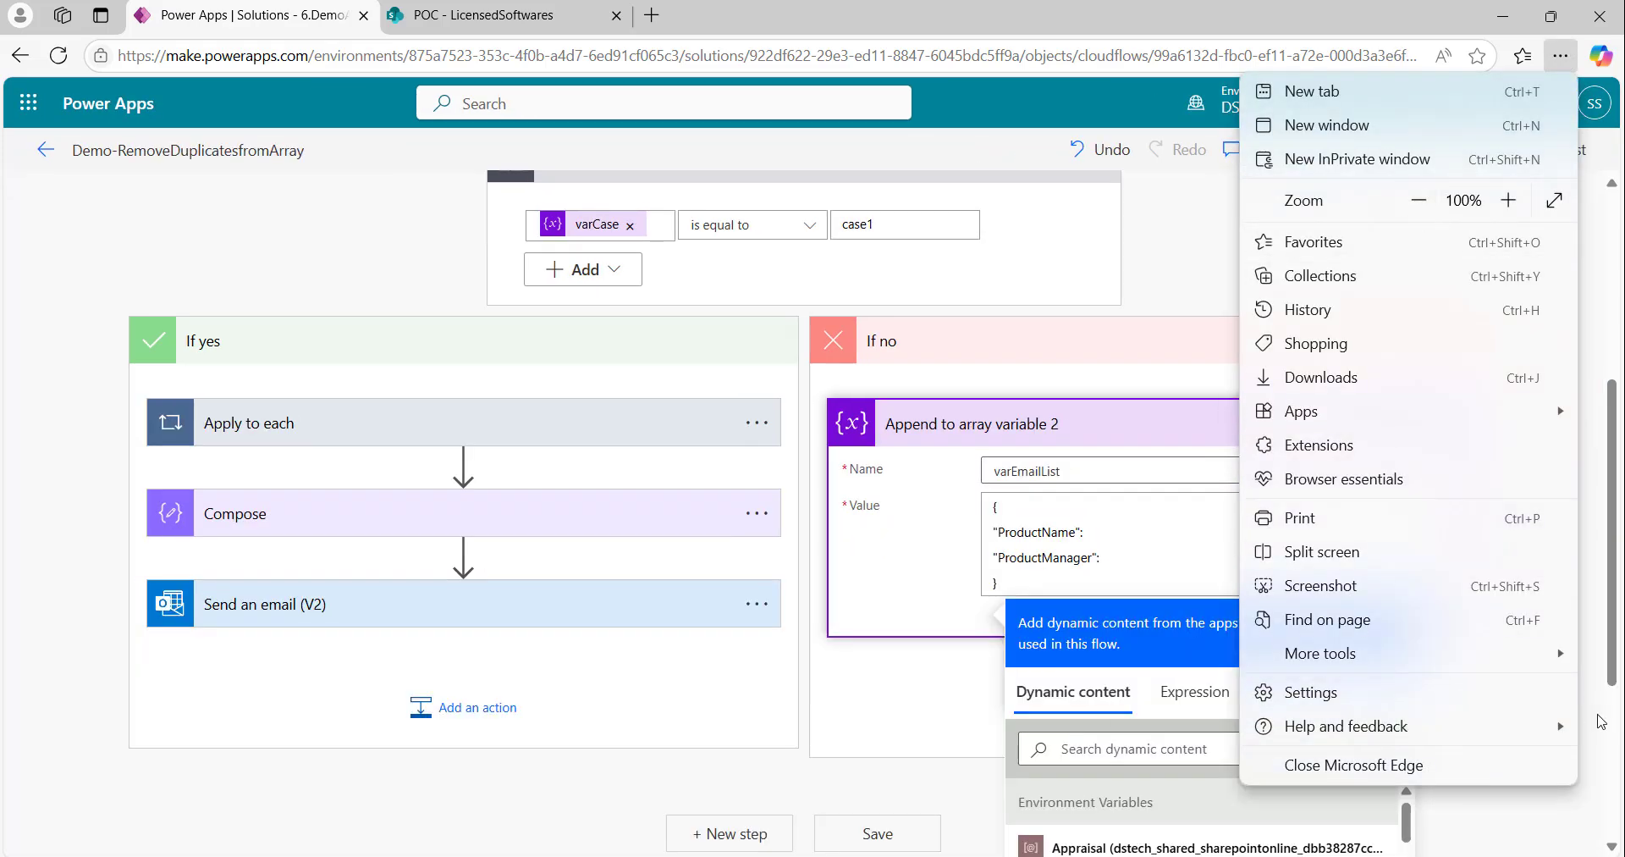
left_click(1599, 721)
left_click(1528, 704)
left_click(1100, 535)
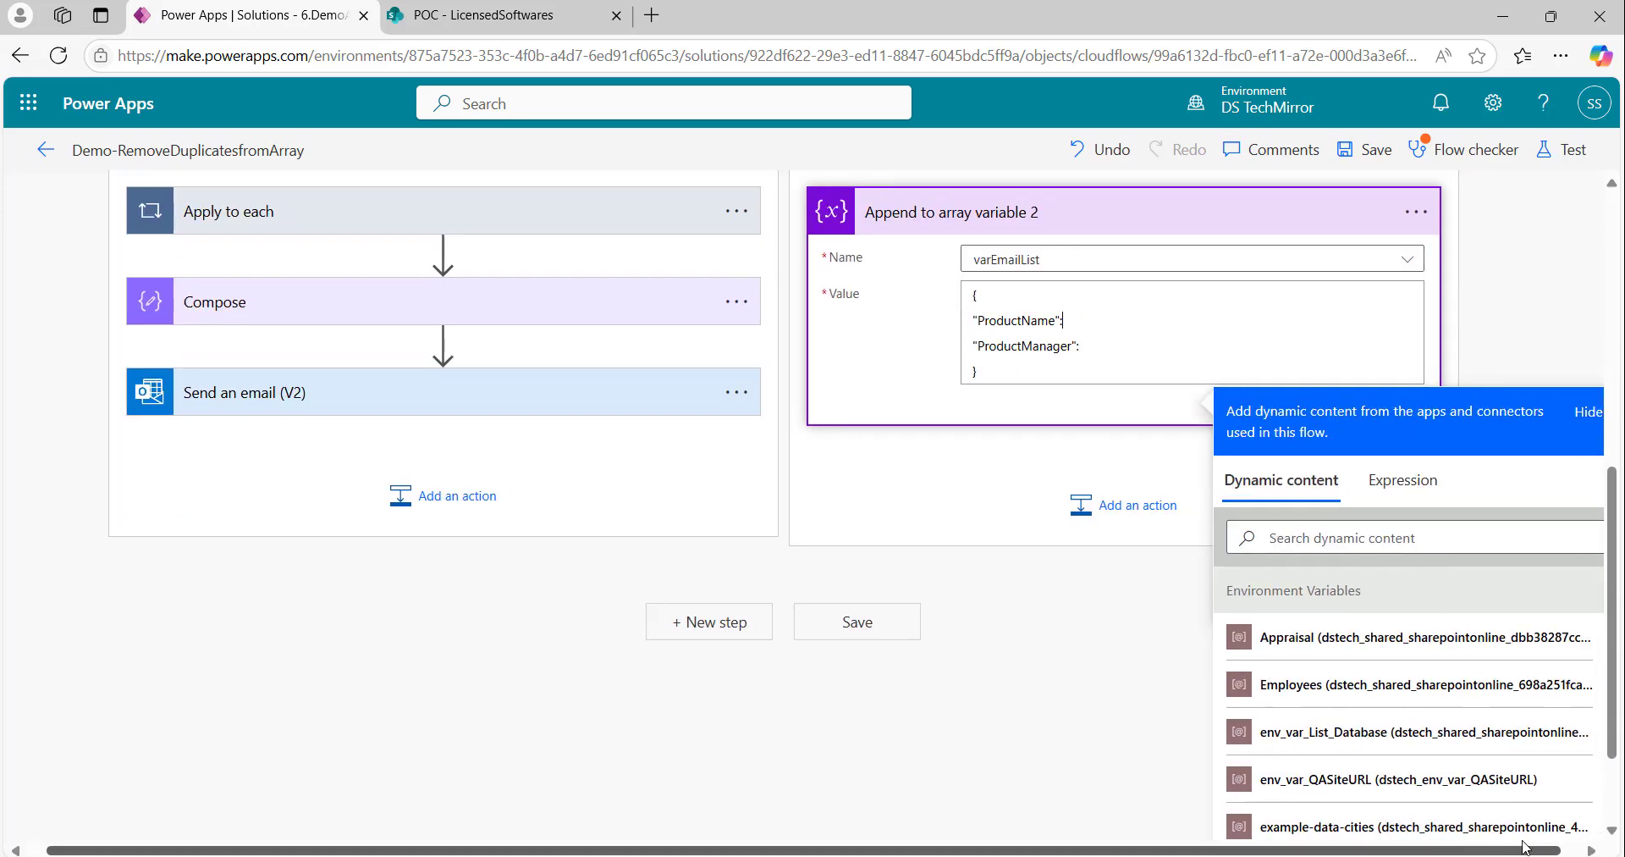
scroll(1524, 764, "down", 5)
scroll(1524, 764, "down", 3)
scroll(1523, 764, "up", 3)
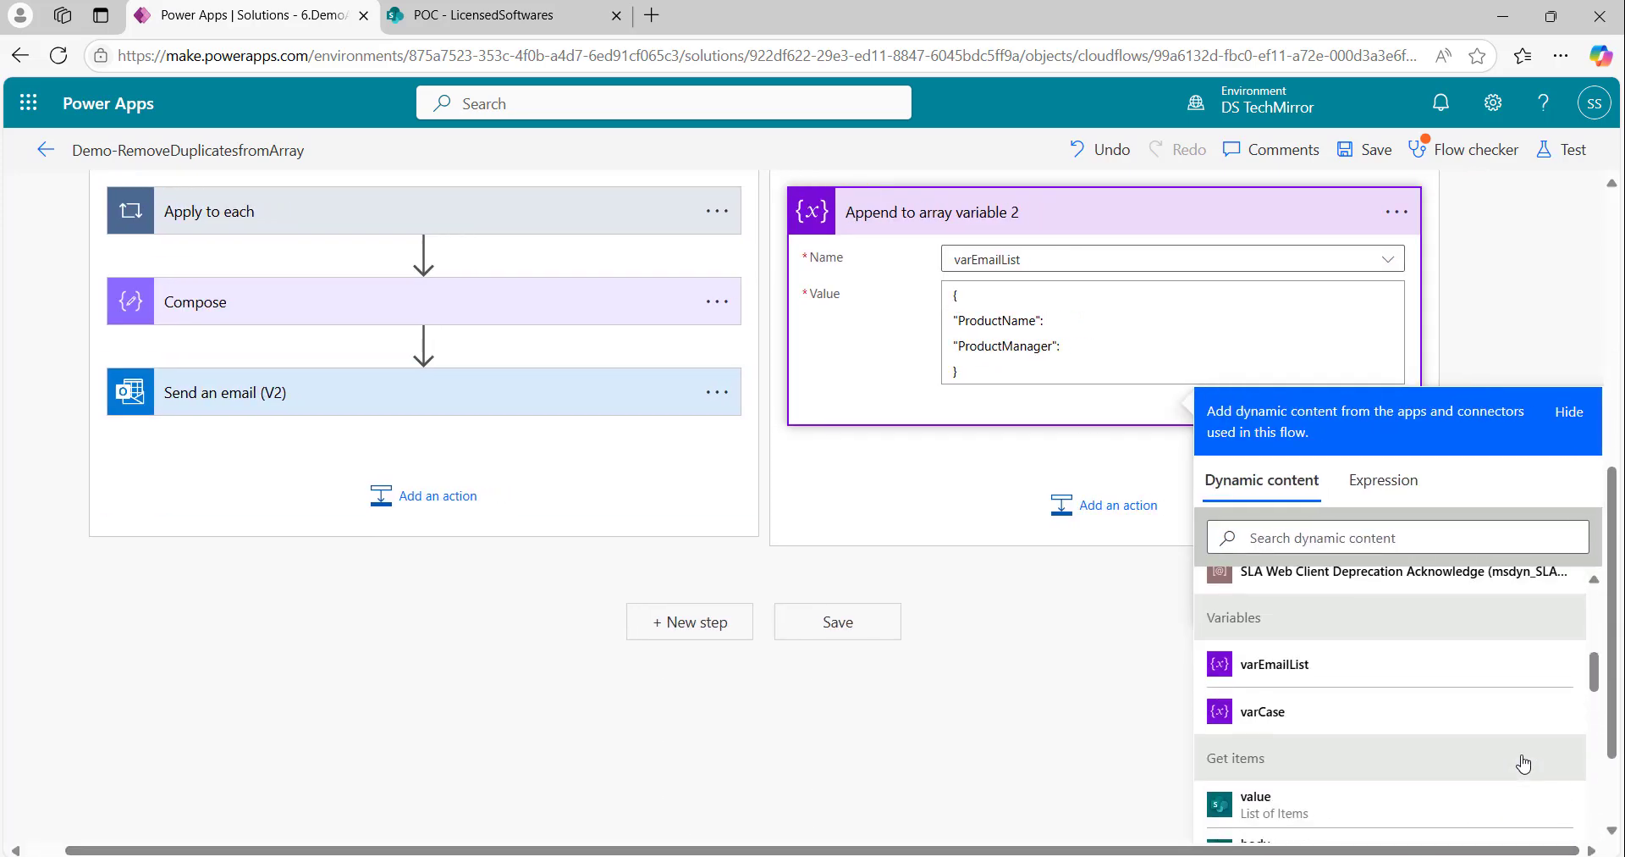
scroll(1524, 765, "down", 3)
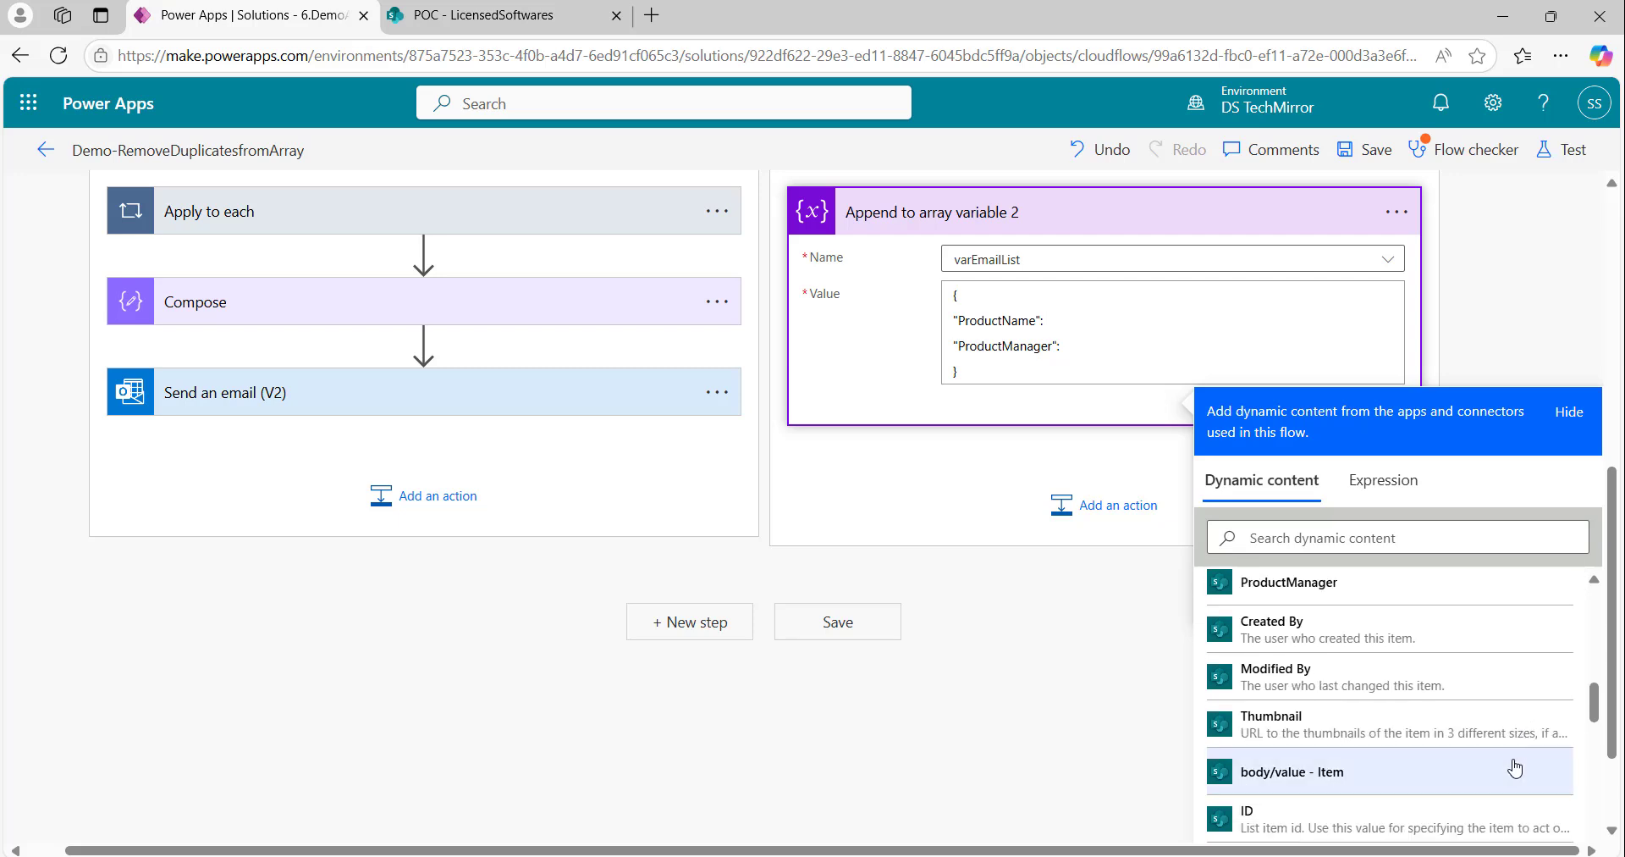
scroll(1515, 764, "down", 3)
left_click(1045, 404)
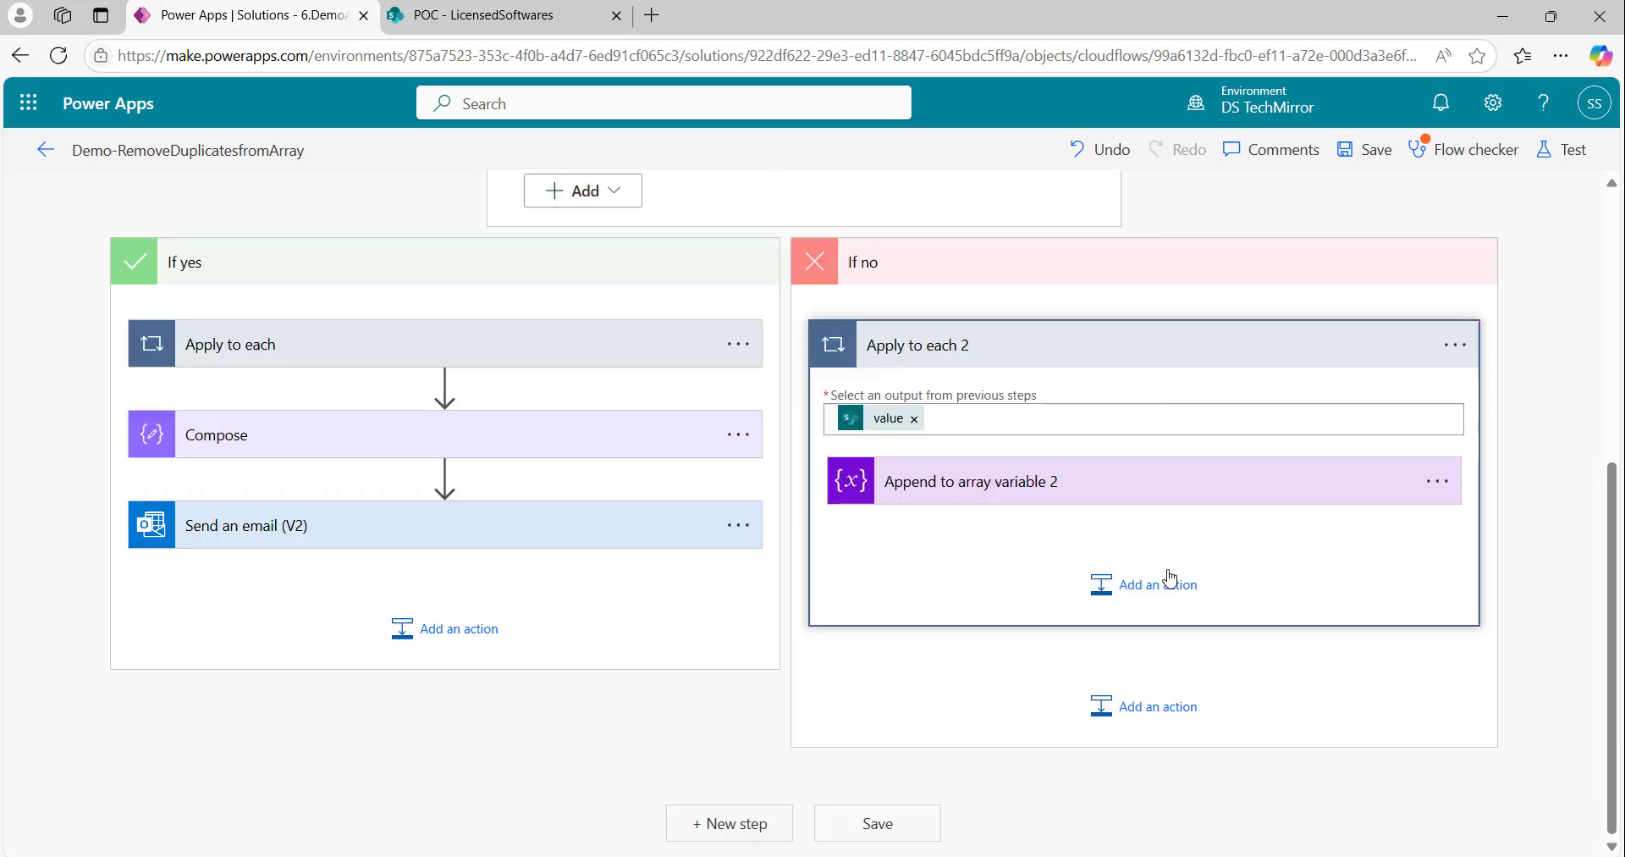
Step: Assign the ProductManager Email dynamic content to the "ProductManager" key in Append to array variable 2
left_click(1096, 496)
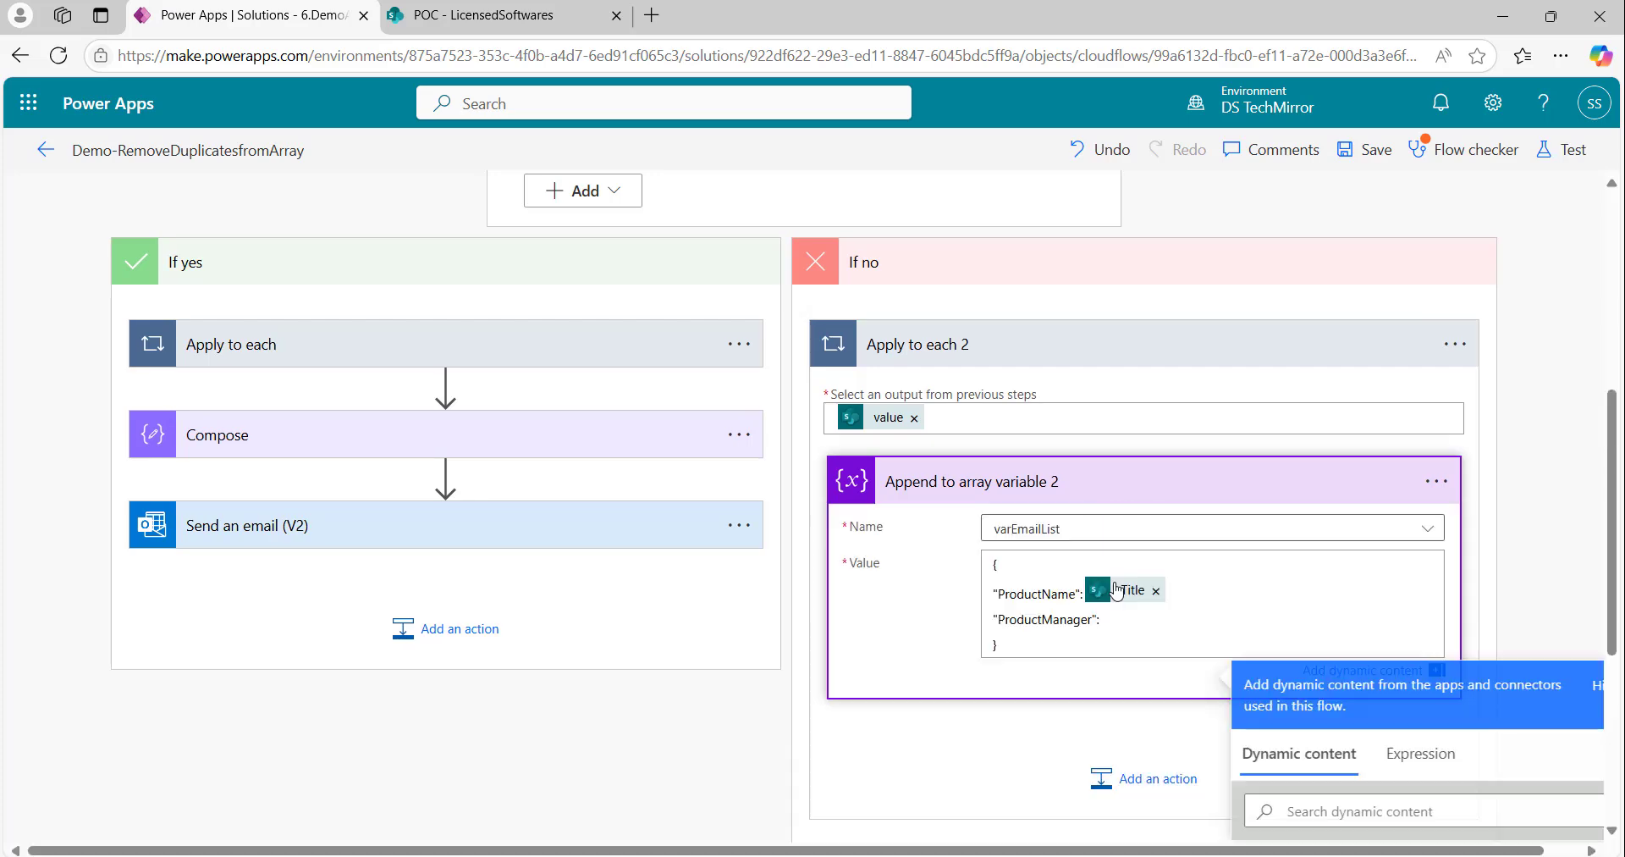
scroll(1154, 619, "down", 4)
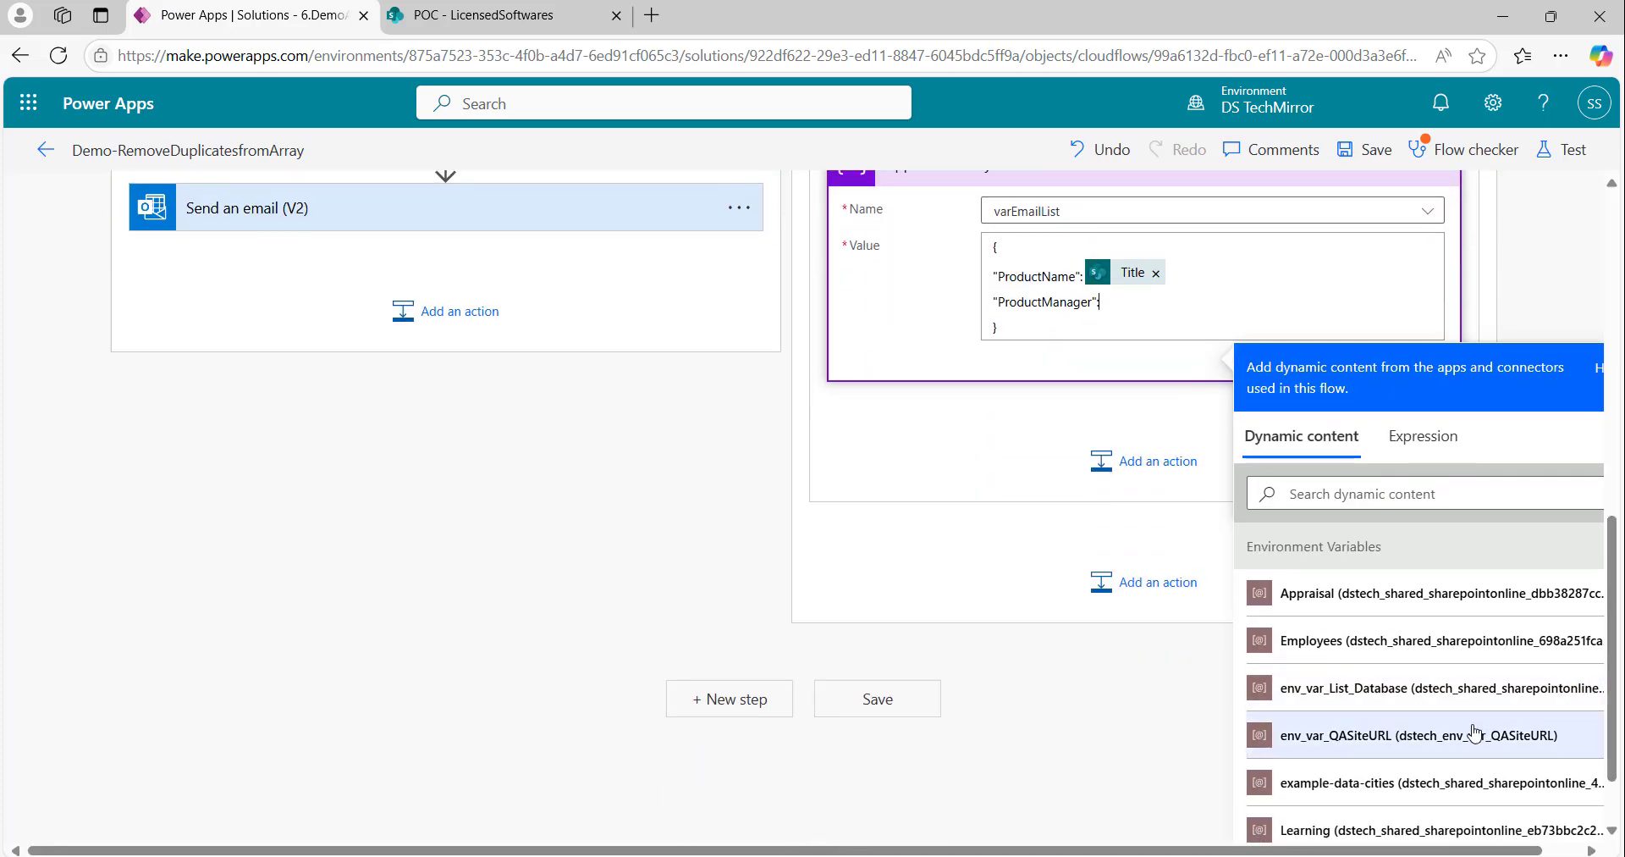
scroll(1380, 521, "down", 3)
left_click(1383, 497)
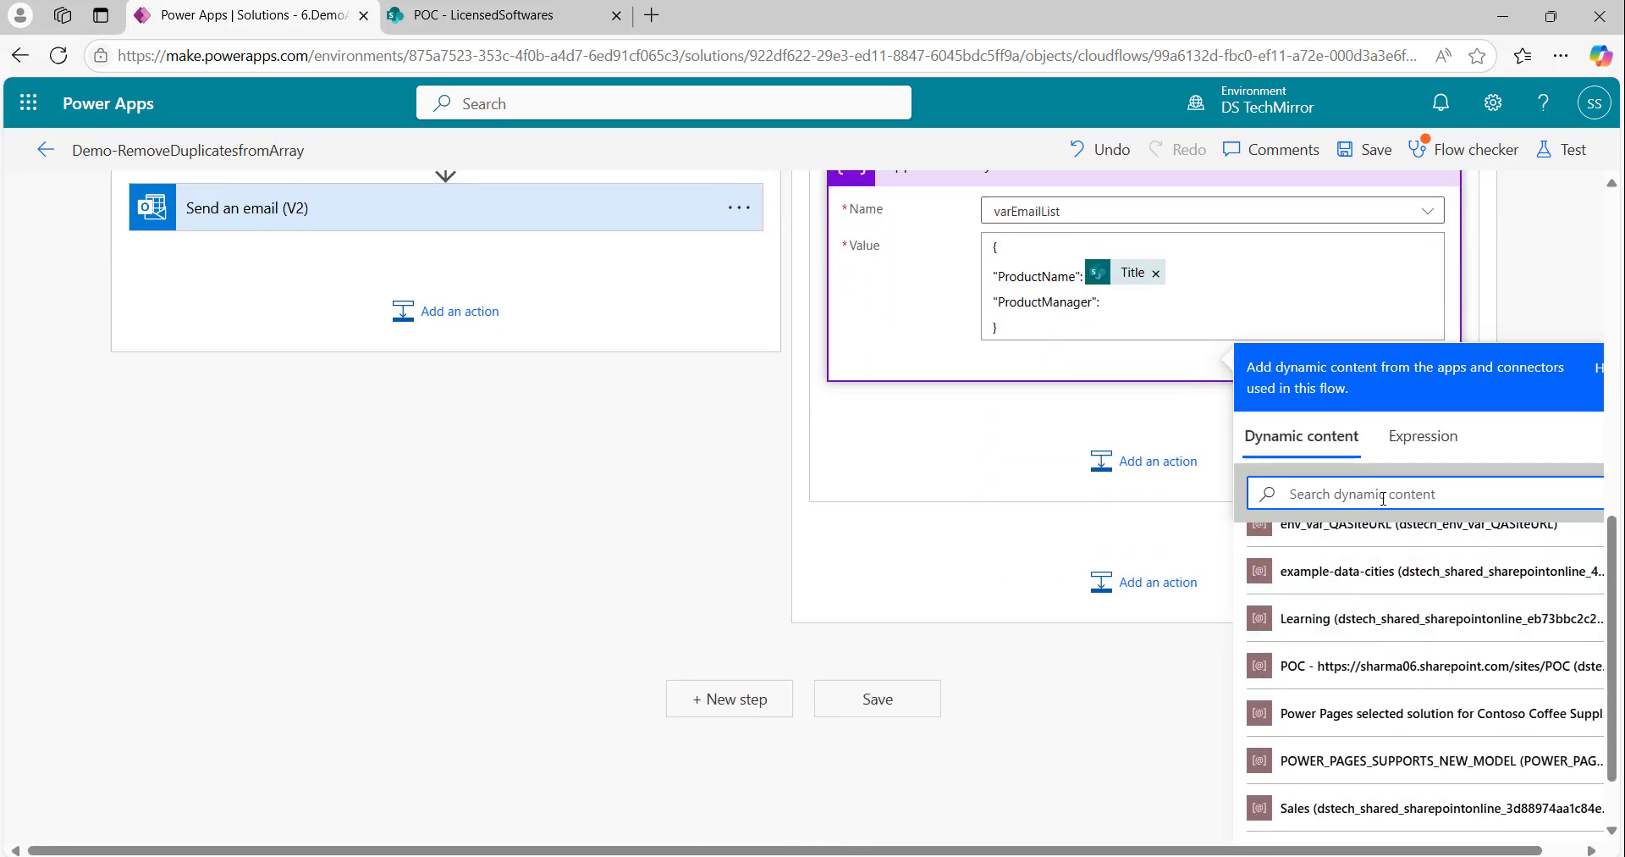
type("product")
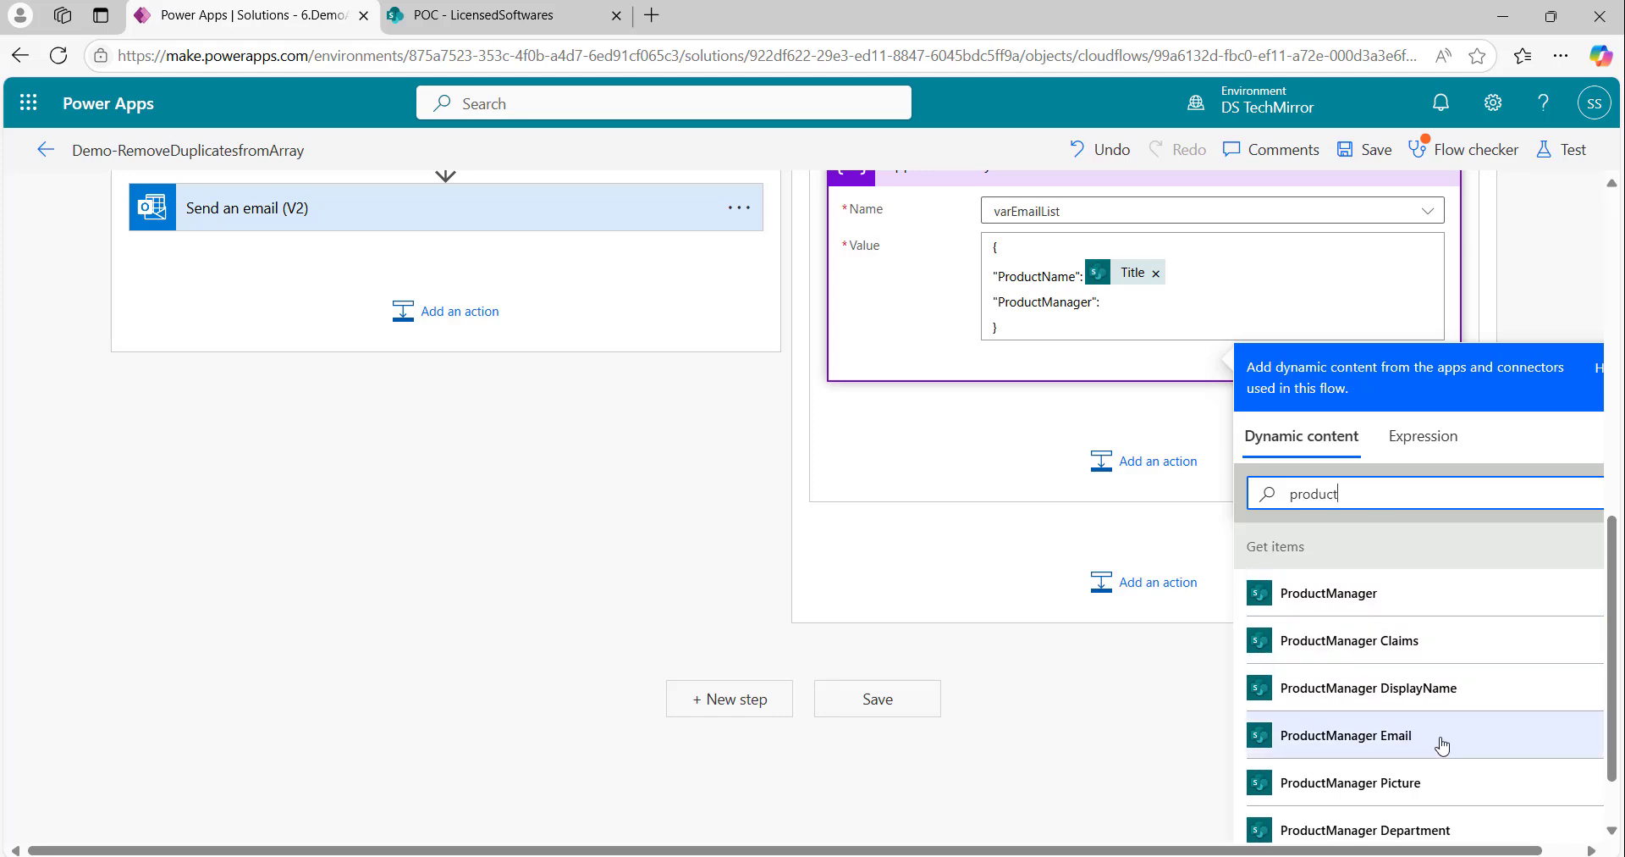
left_click(1346, 734)
scroll(931, 542, "up", 3)
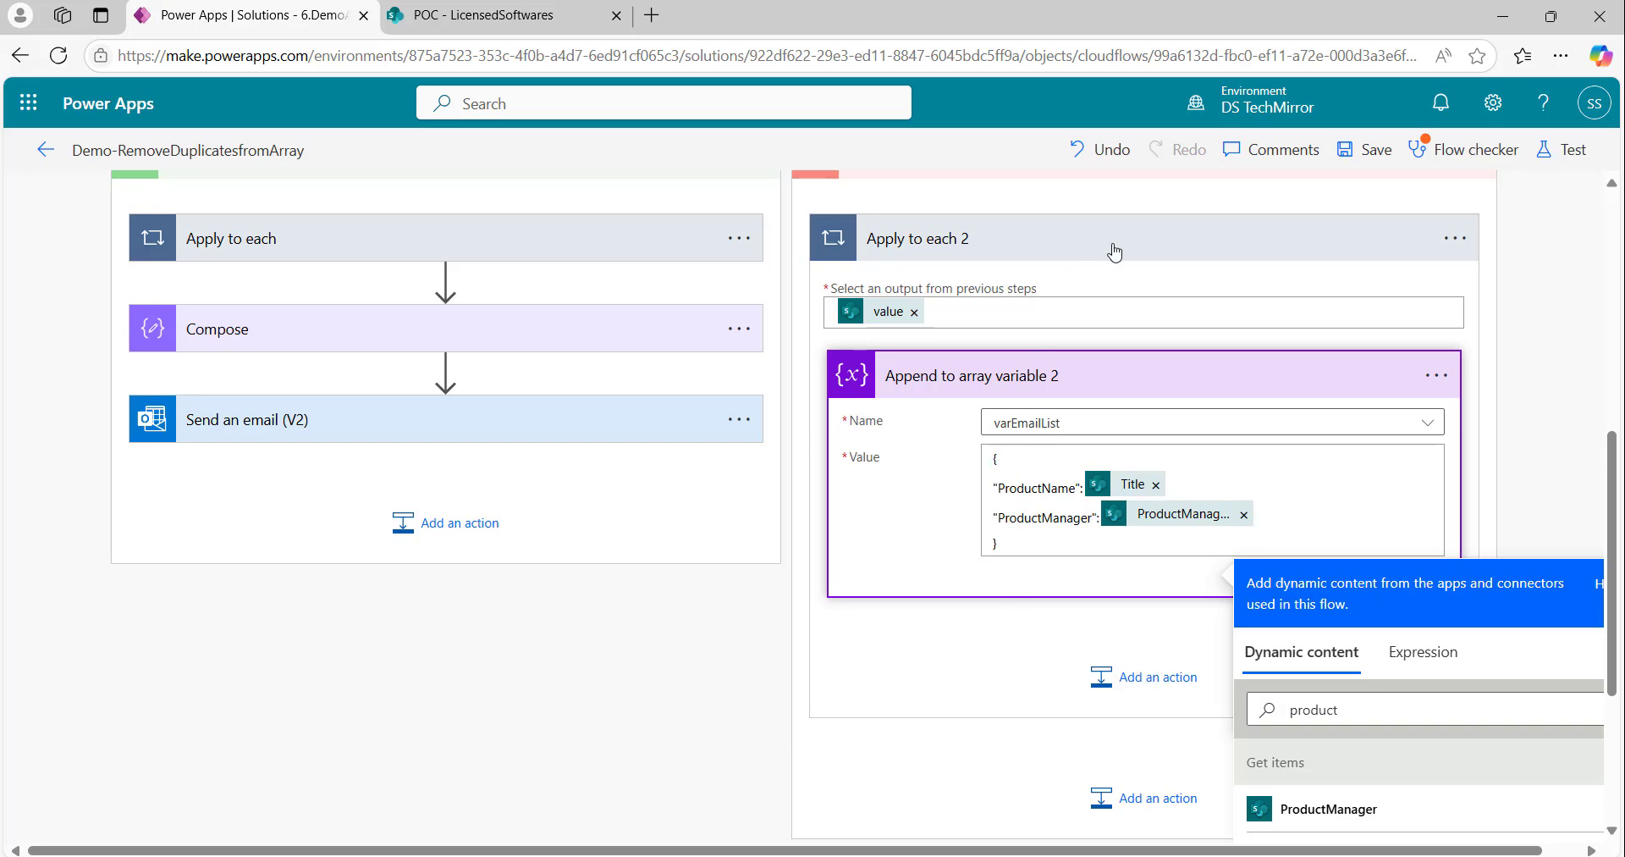
Step: Add a Compose action after the Apply to each 2 loop in the If no branch
left_click(1015, 238)
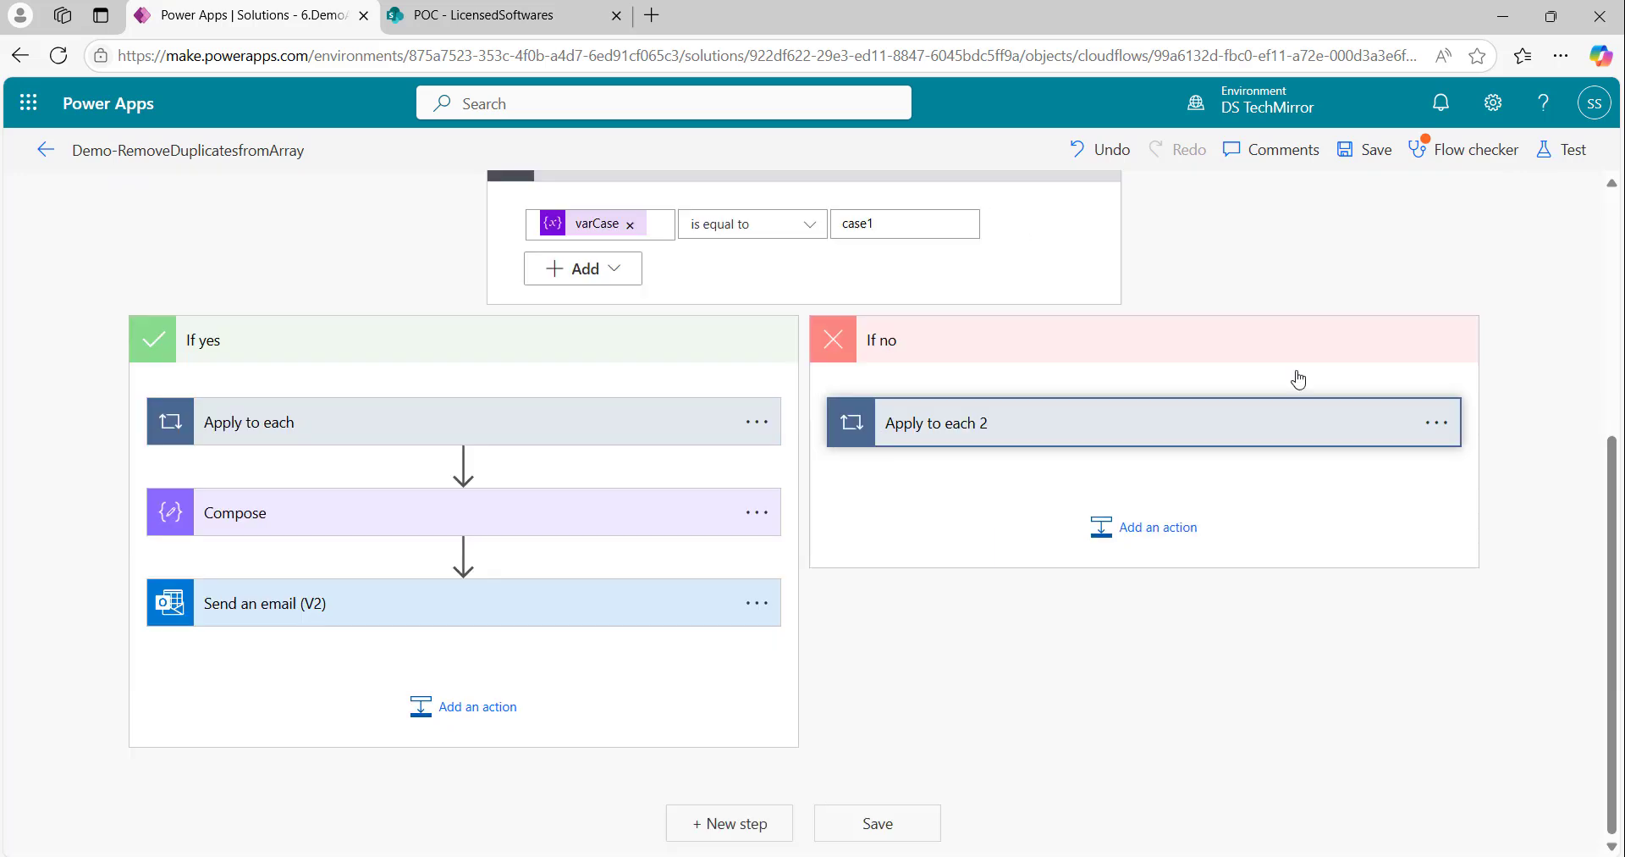
left_click(1130, 524)
type("compose")
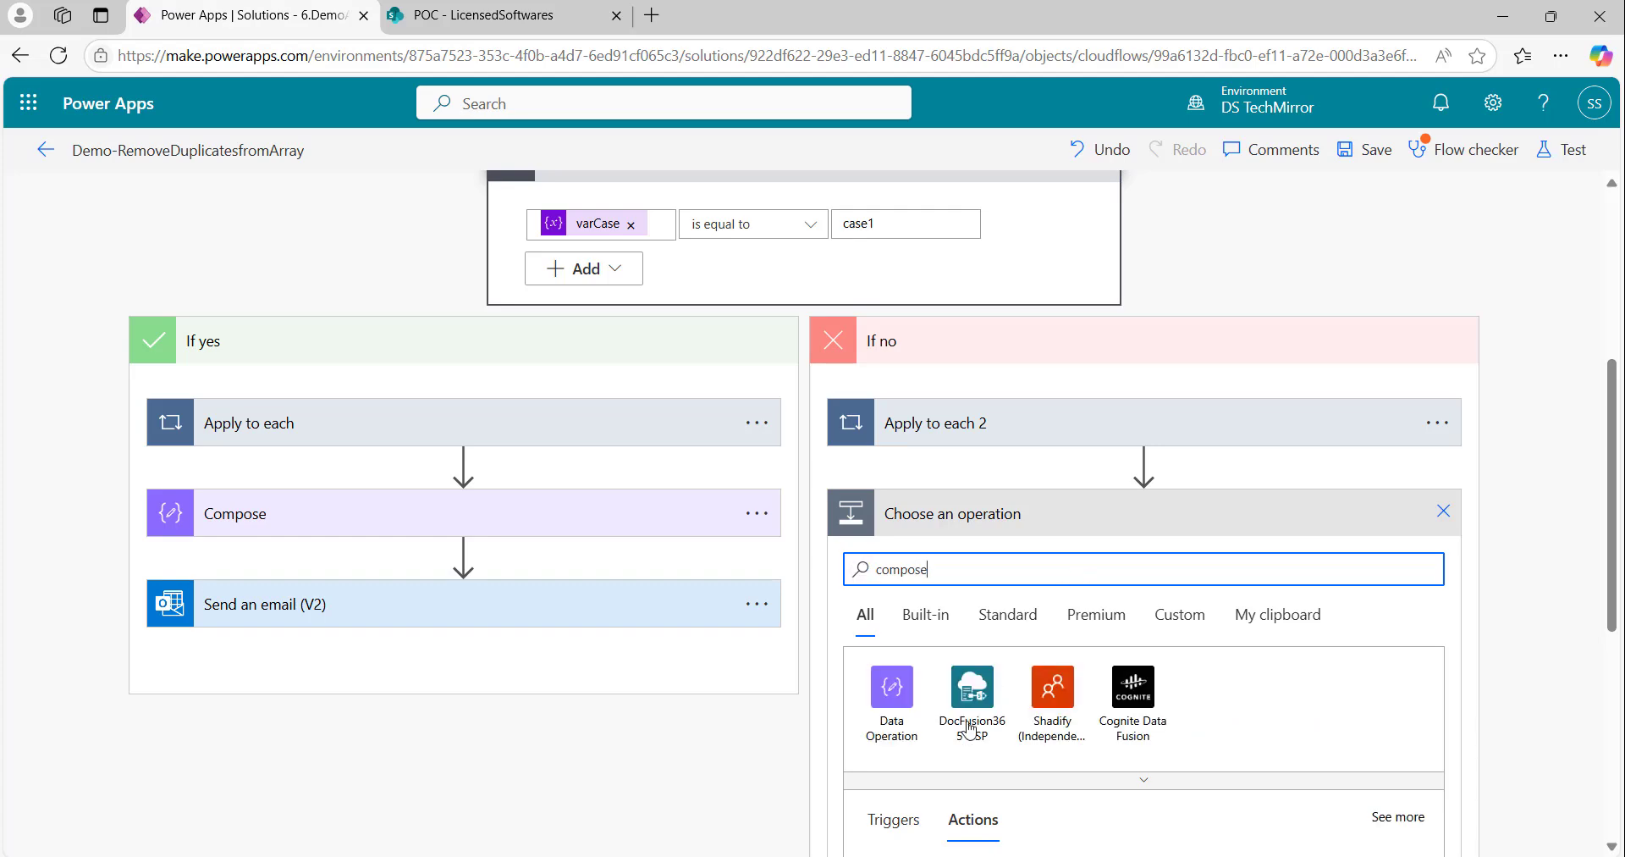
scroll(1215, 677, "down", 4)
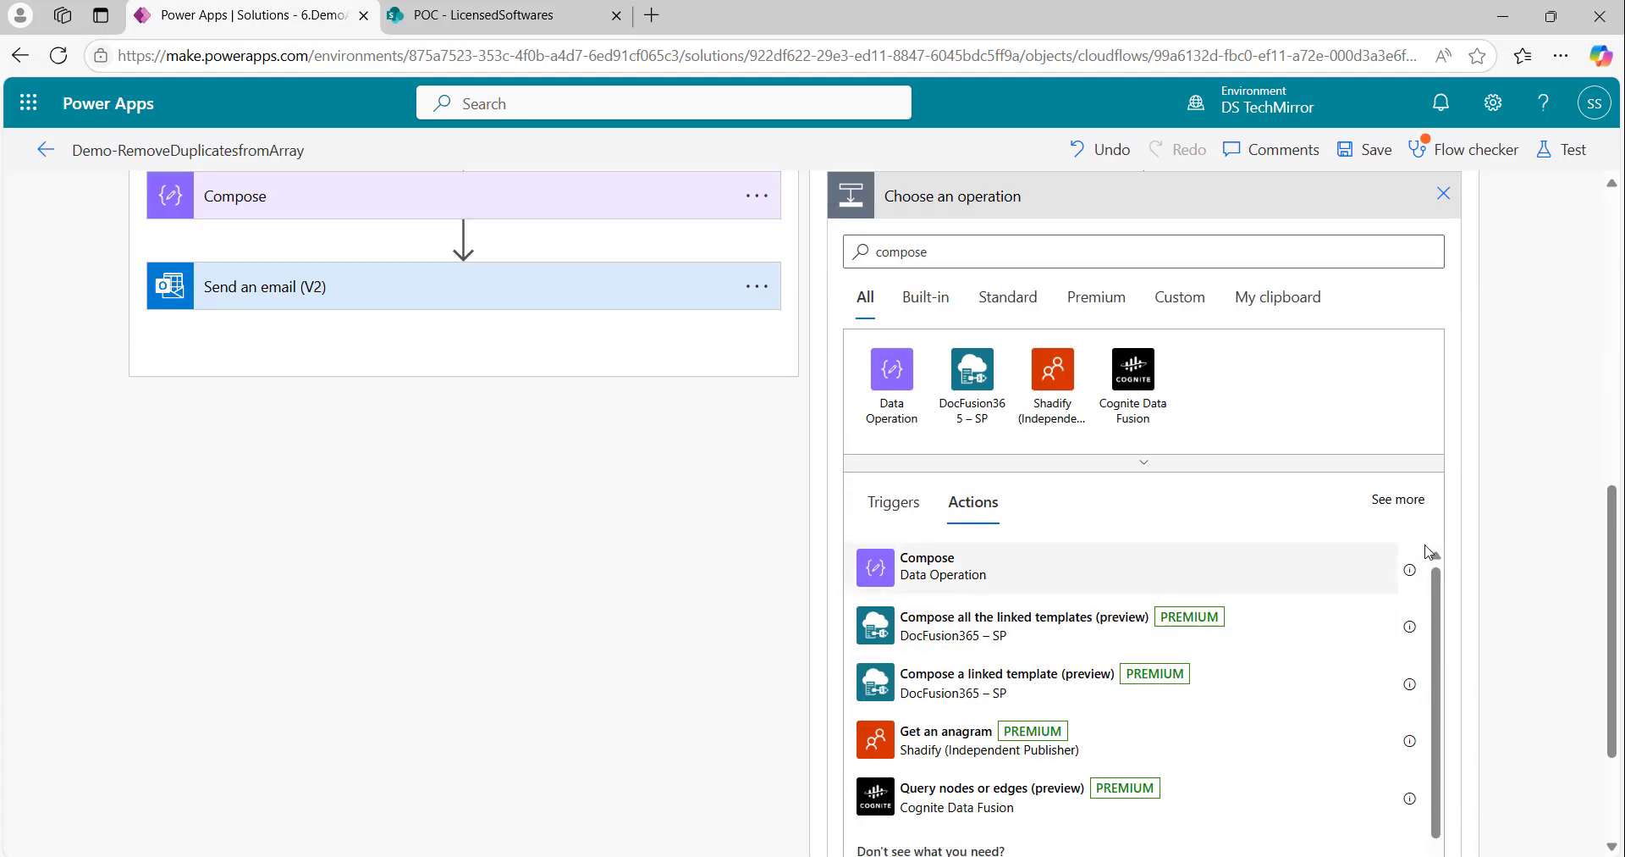
left_click(1354, 565)
Step: Set the inputs of the If no branch's Compose action to the varEmailList variable
left_click(1051, 554)
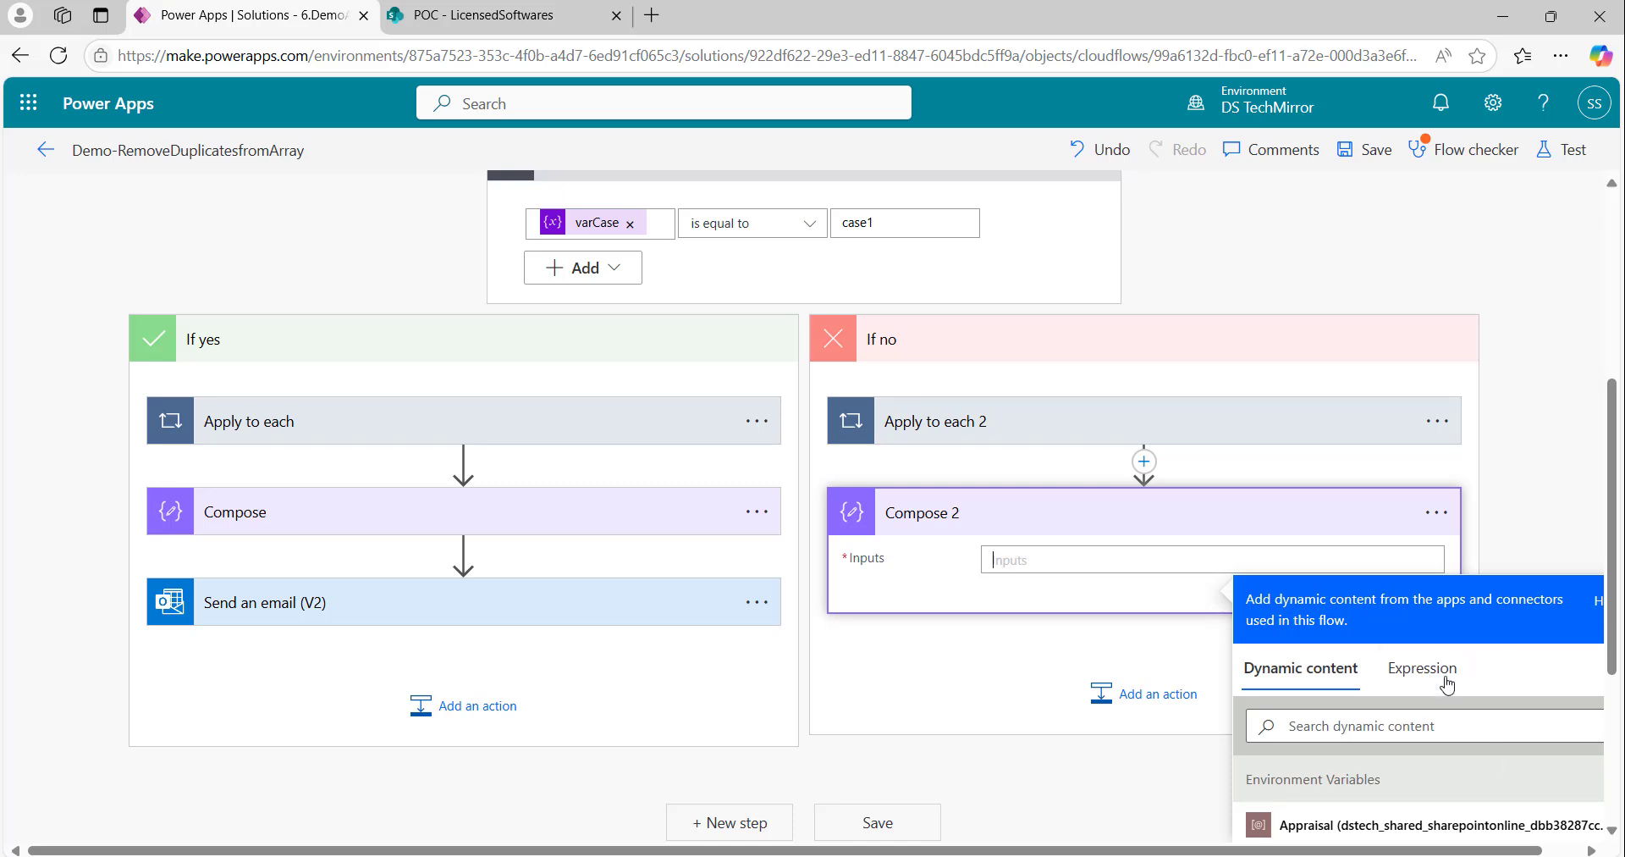
left_click(1388, 720)
type("b")
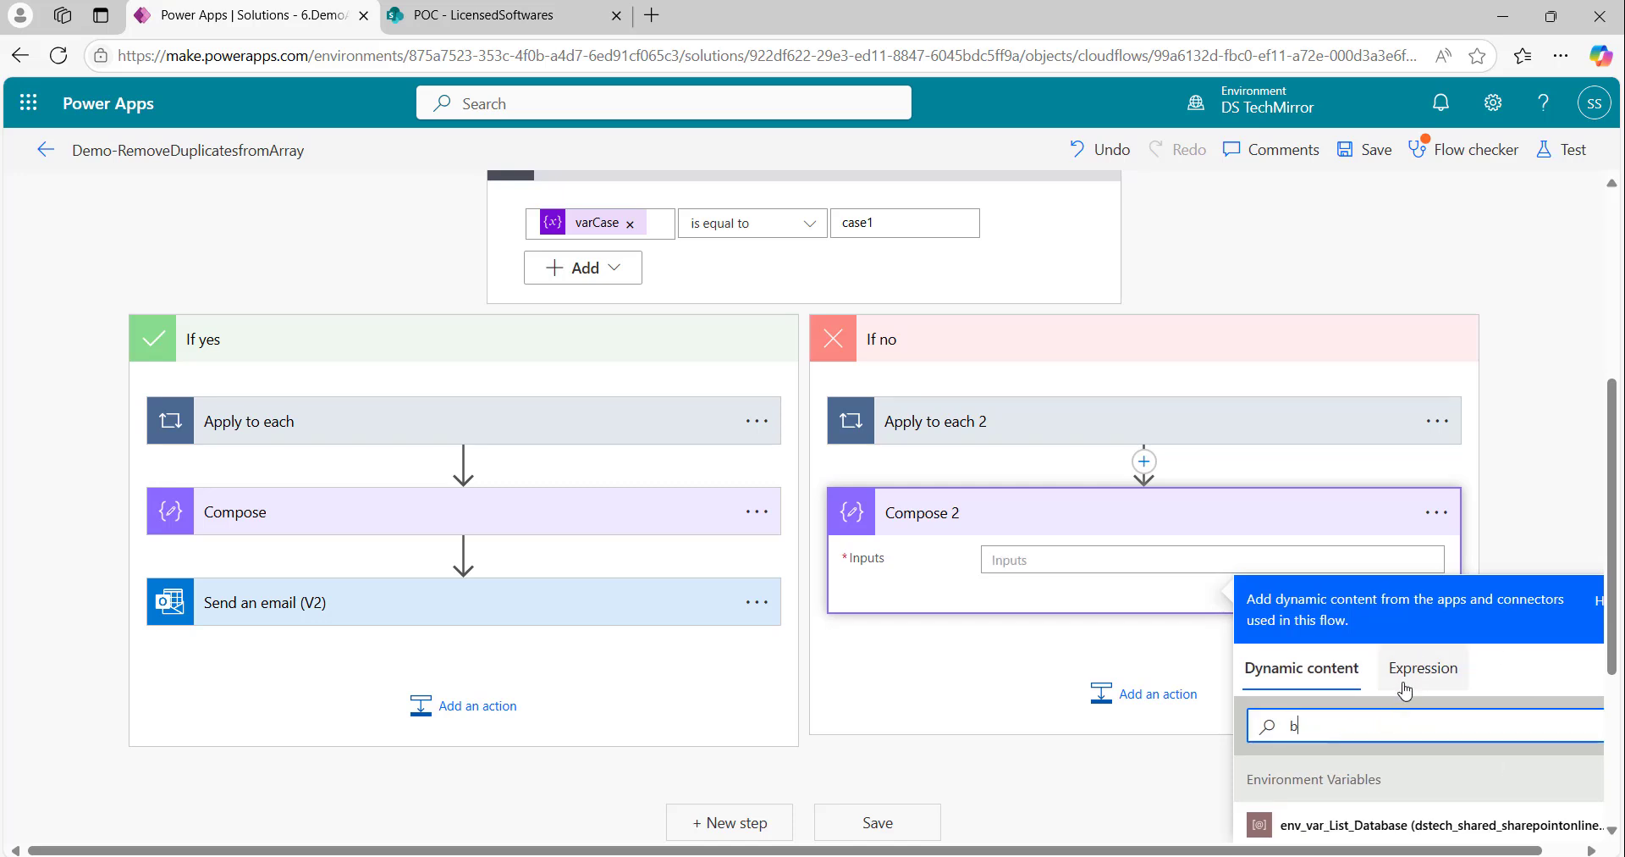
key("BackSpace")
type("varem")
left_click(1314, 829)
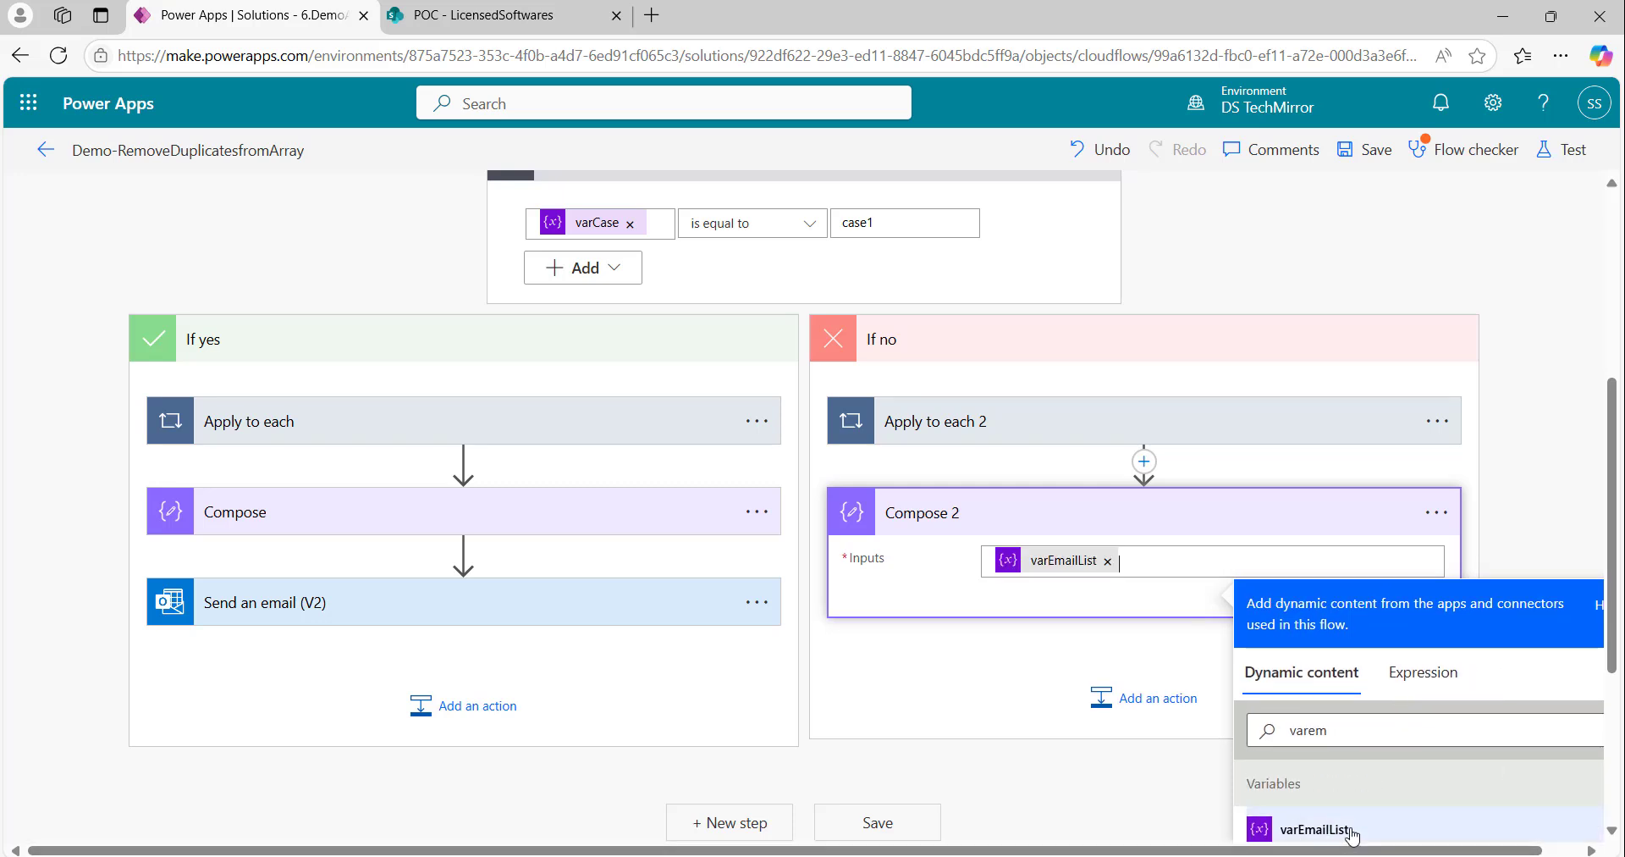
Step: Try to save and test the flow, and review the errors and warnings in the flow checker
left_click(1371, 150)
left_click(1601, 171)
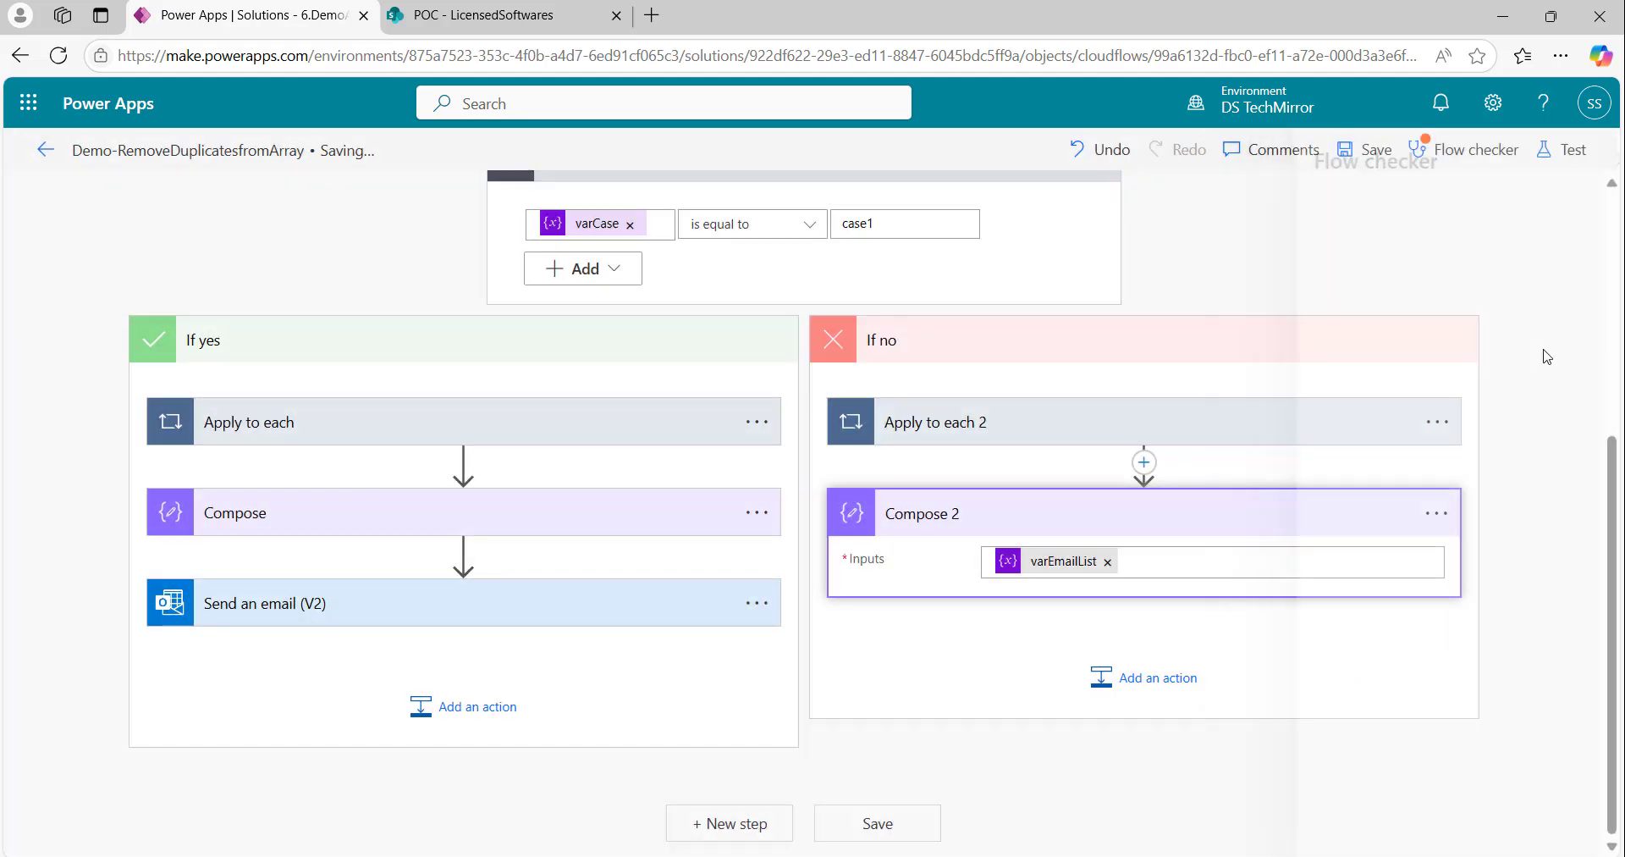
left_click(1576, 152)
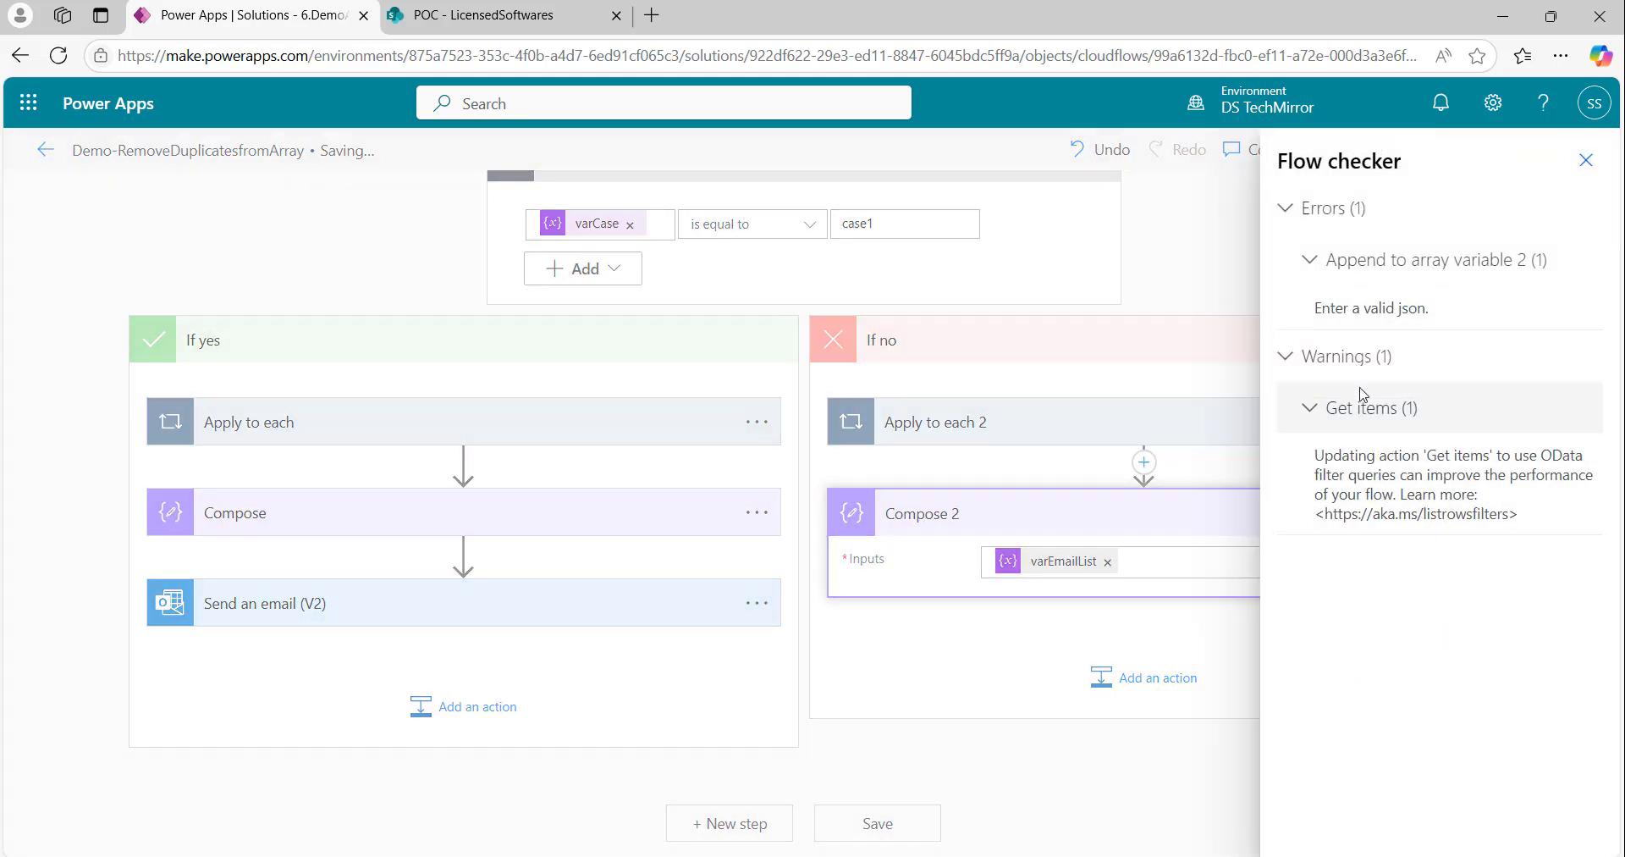
left_click(1583, 161)
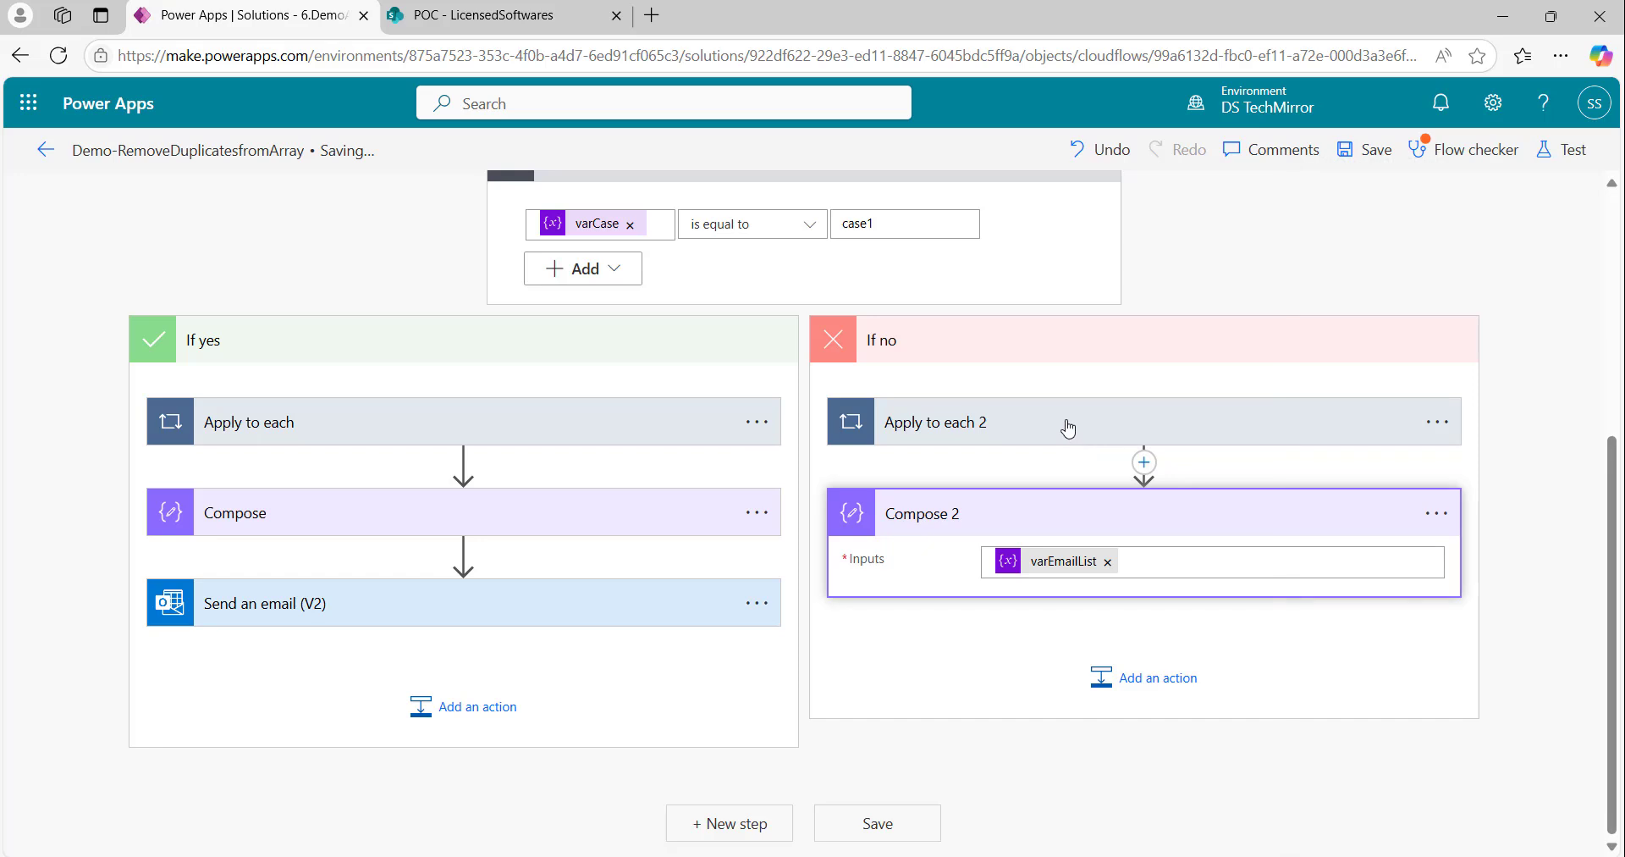
Step: Insert a comma after the Title value in the Append to array variable 2 JSON and save the flow
left_click(1068, 423)
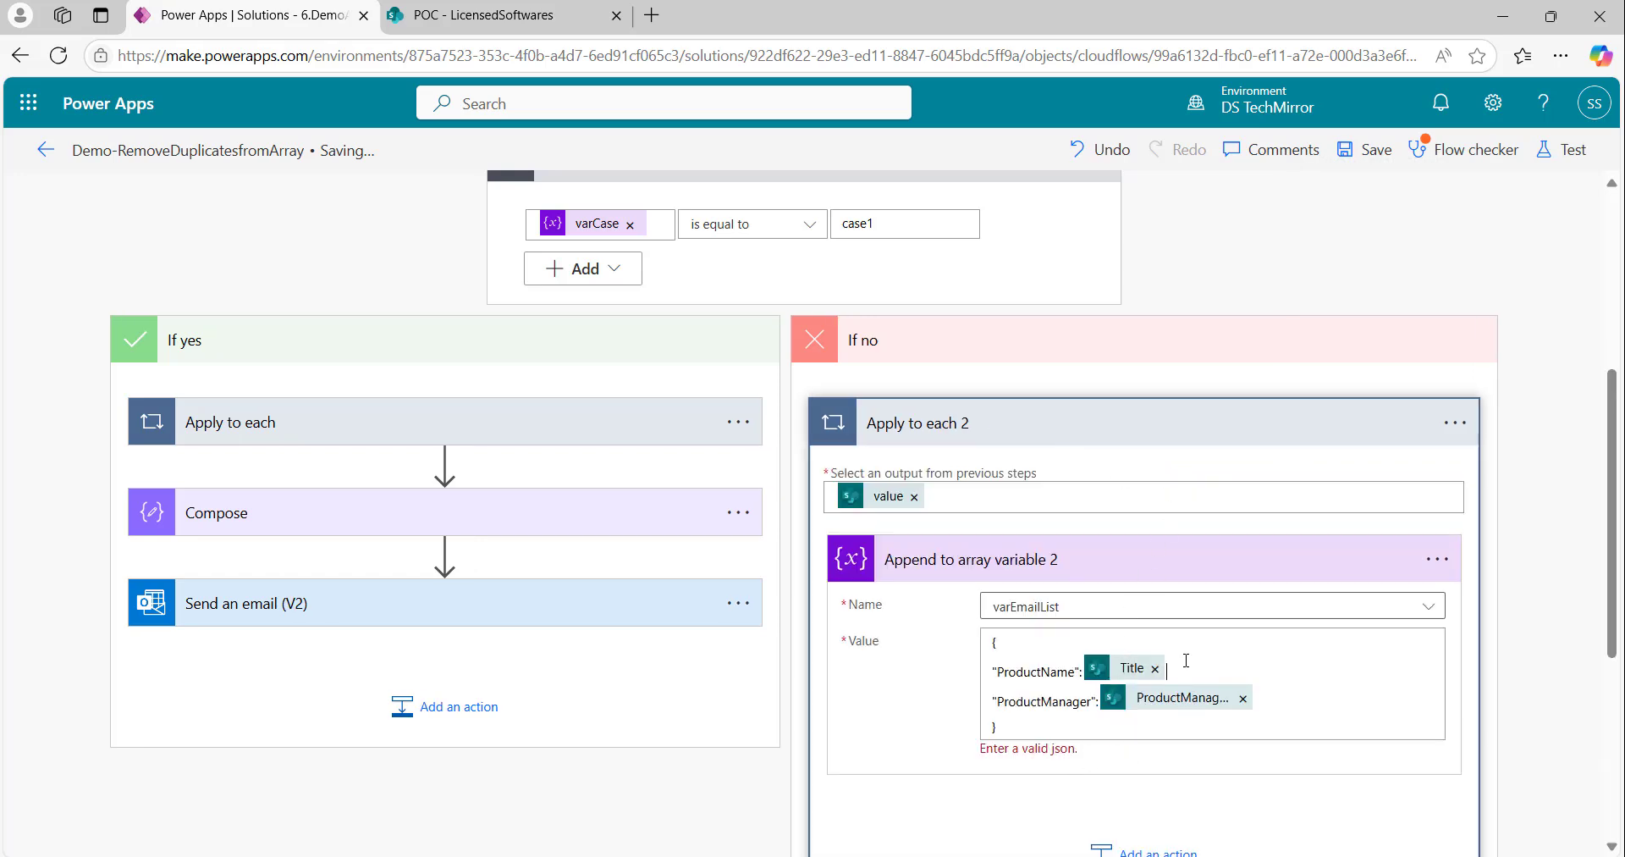
left_click(1366, 152)
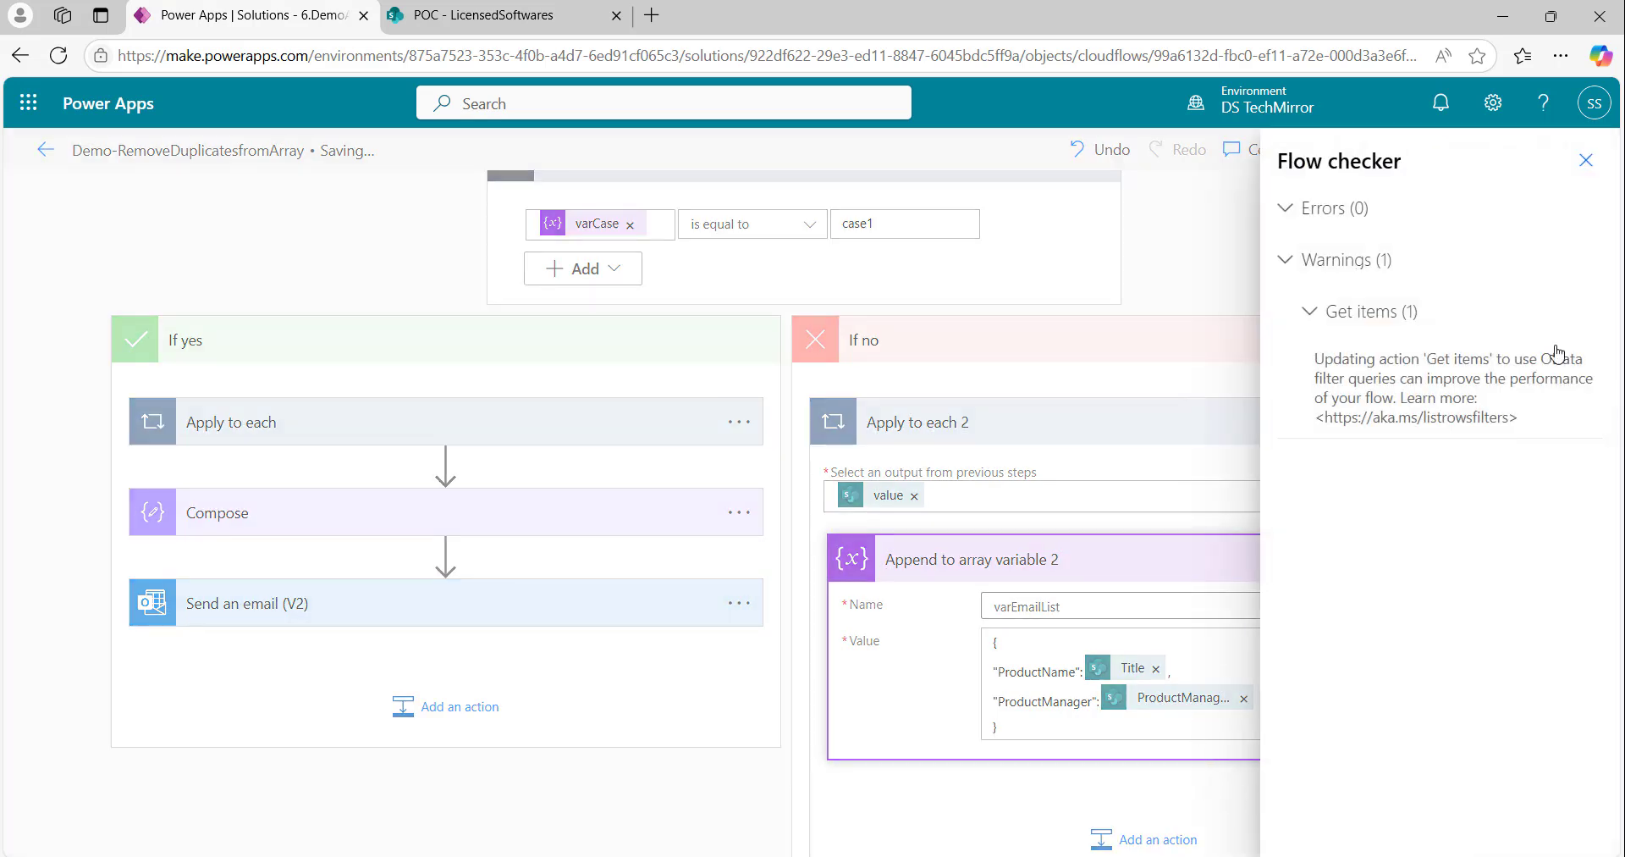
left_click(1585, 160)
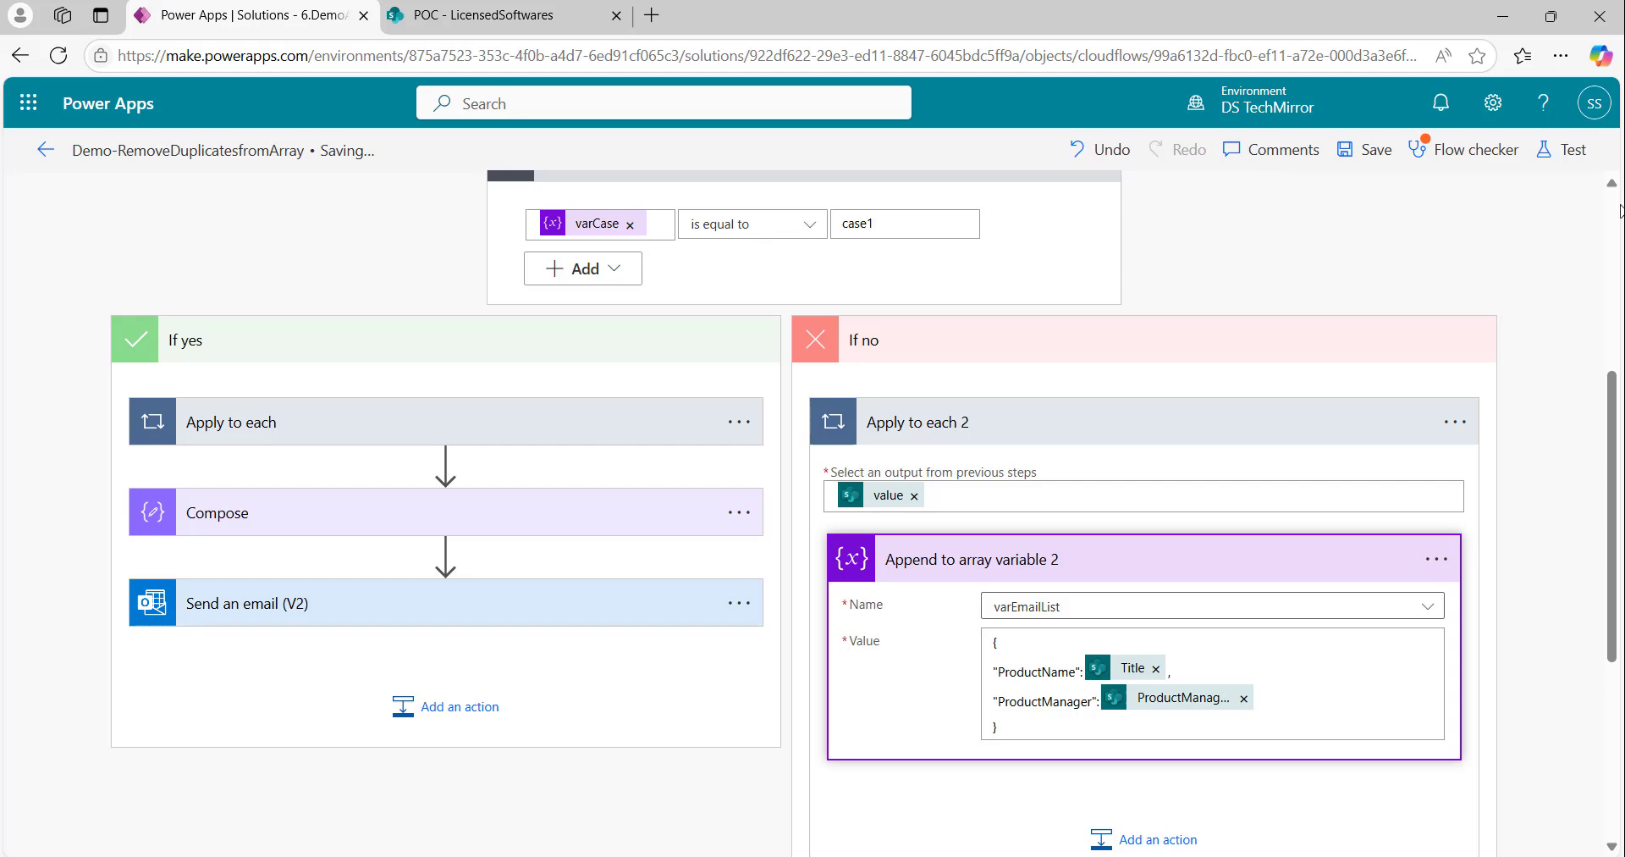
Step: Save and test the flow automatically with a recently used trigger, and examine the inputs and outputs of Compose 2
left_click(1562, 153)
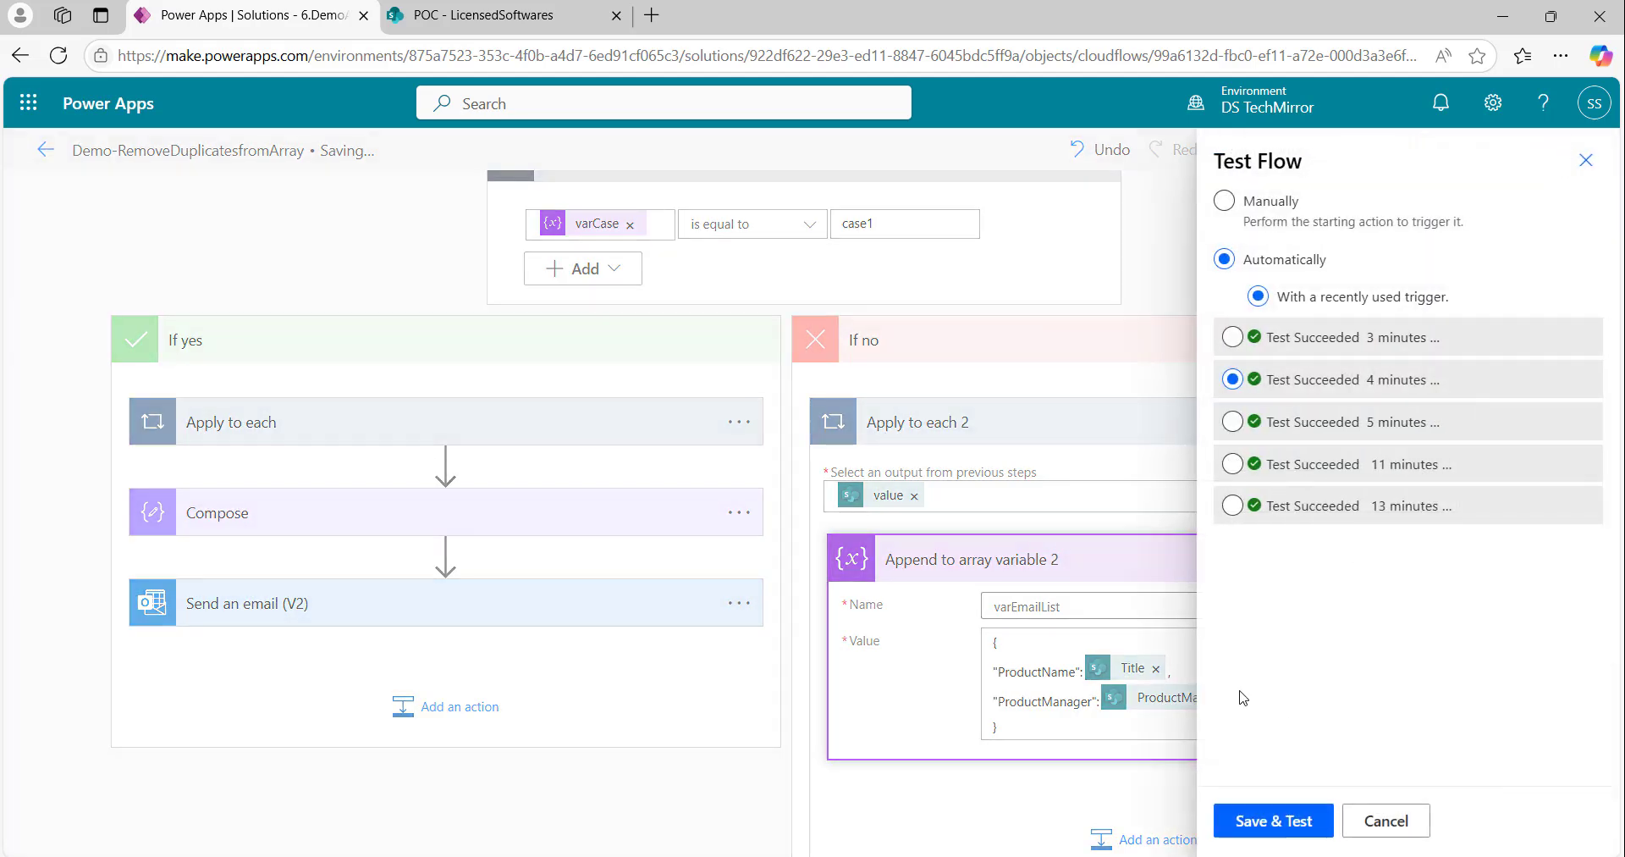
left_click(1270, 820)
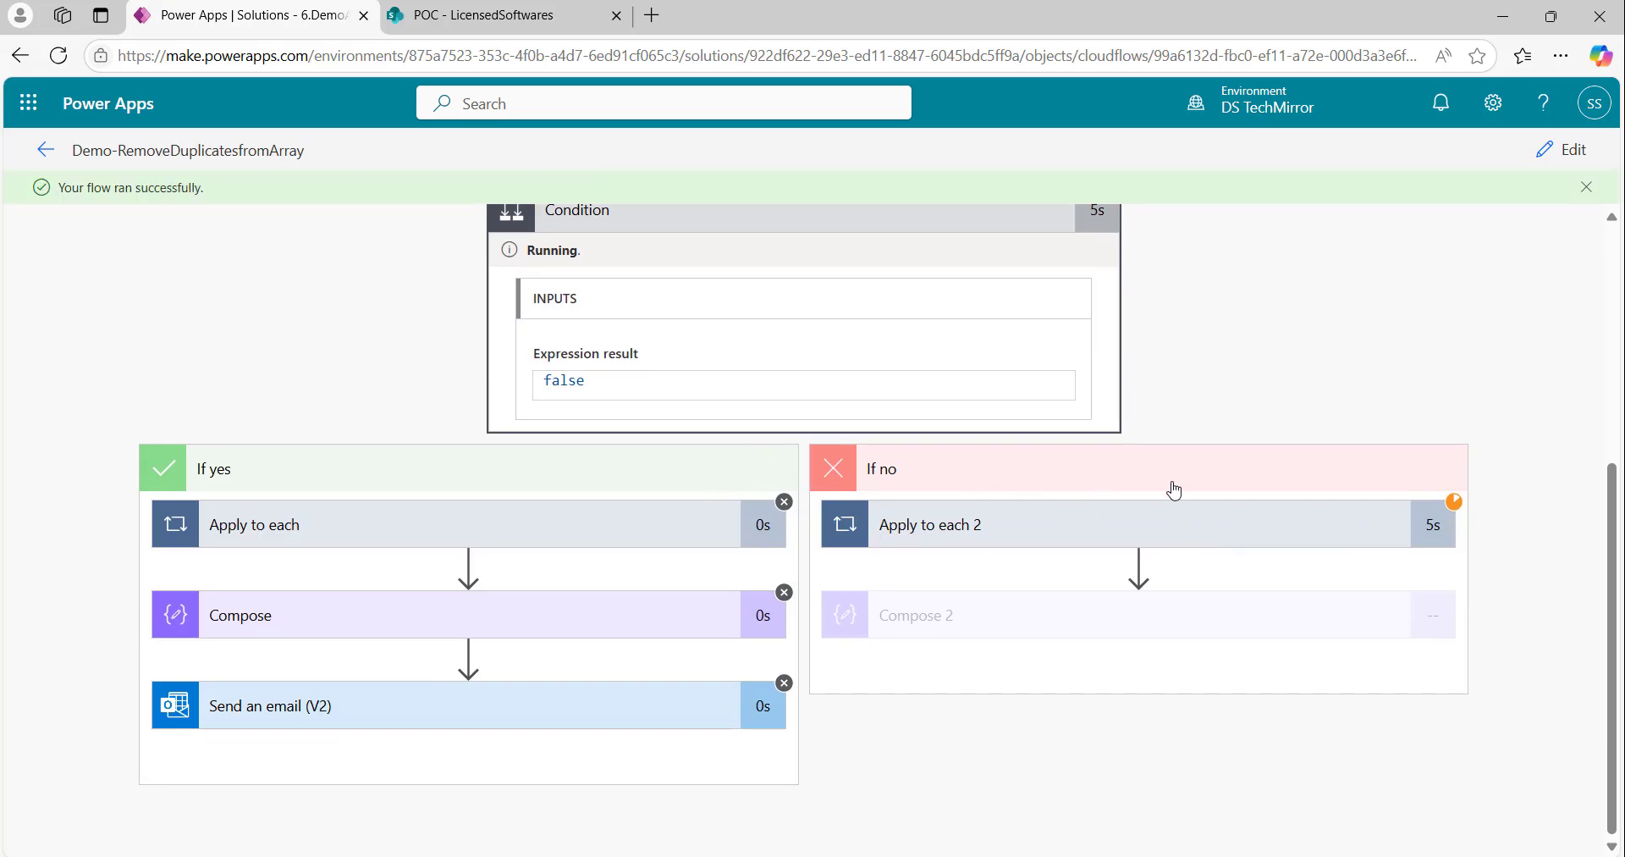
left_click(1101, 619)
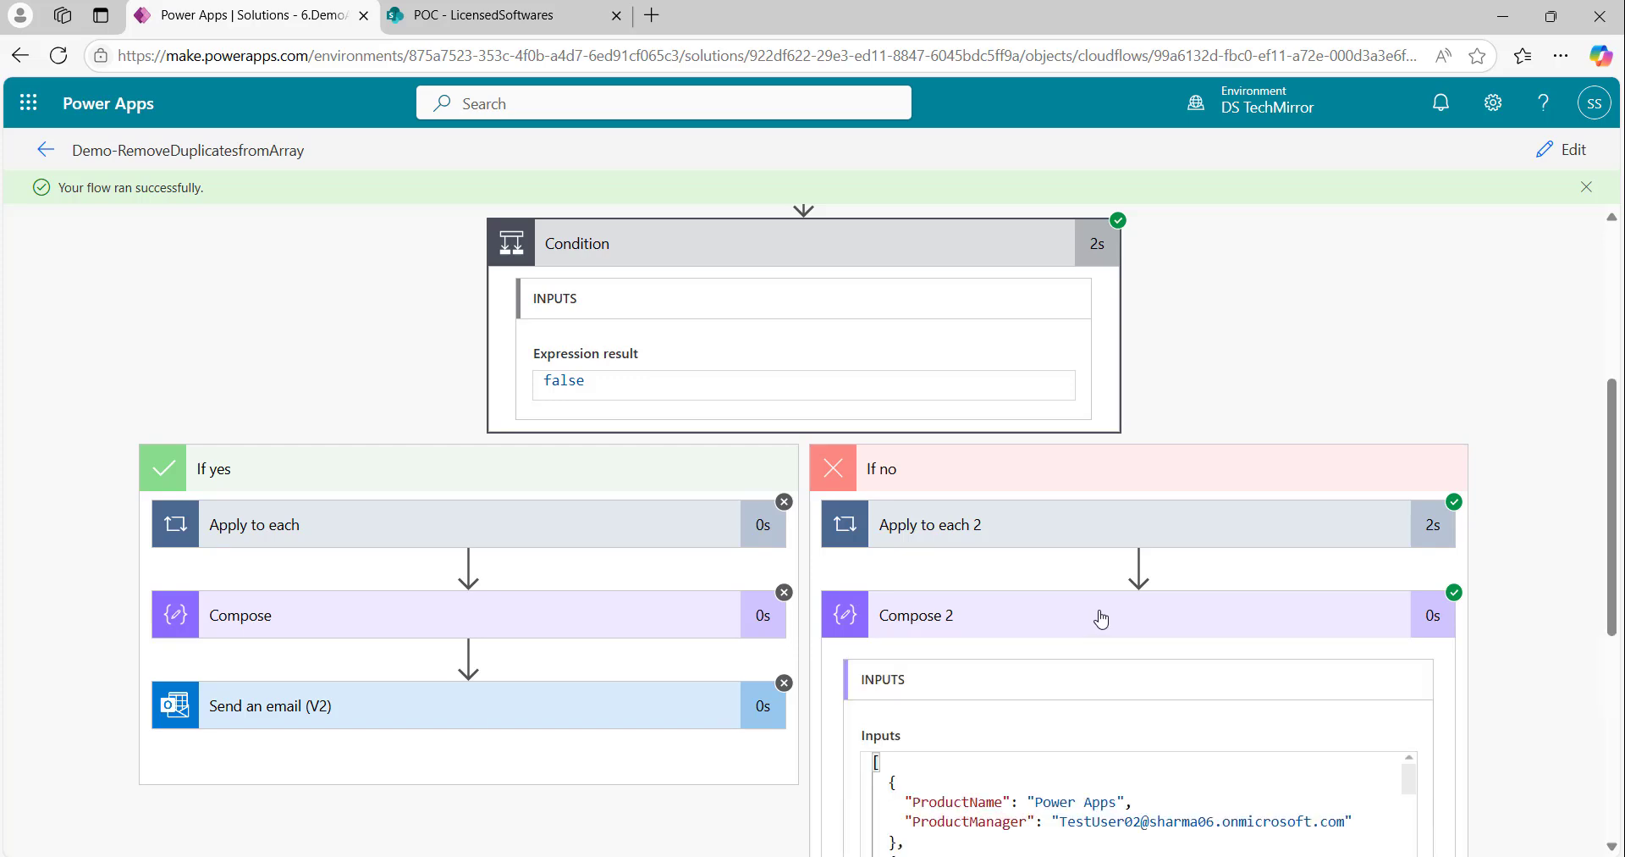
scroll(1142, 635, "down", 3)
scroll(1509, 609, "down", 3)
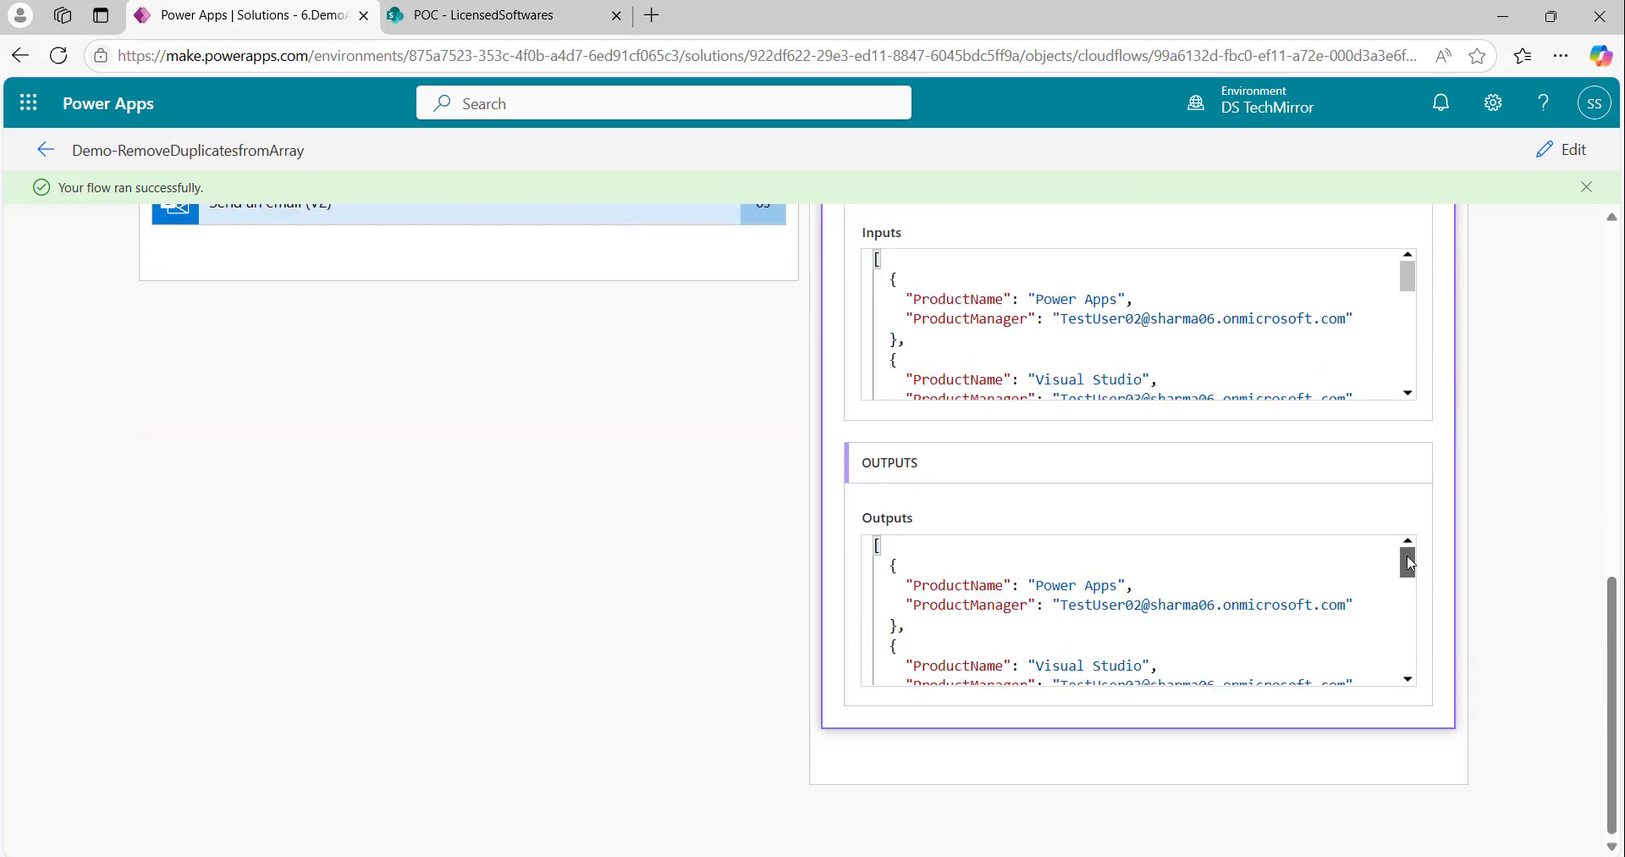
left_click_drag(1409, 562, 1407, 606)
scroll(1531, 465, "up", 5)
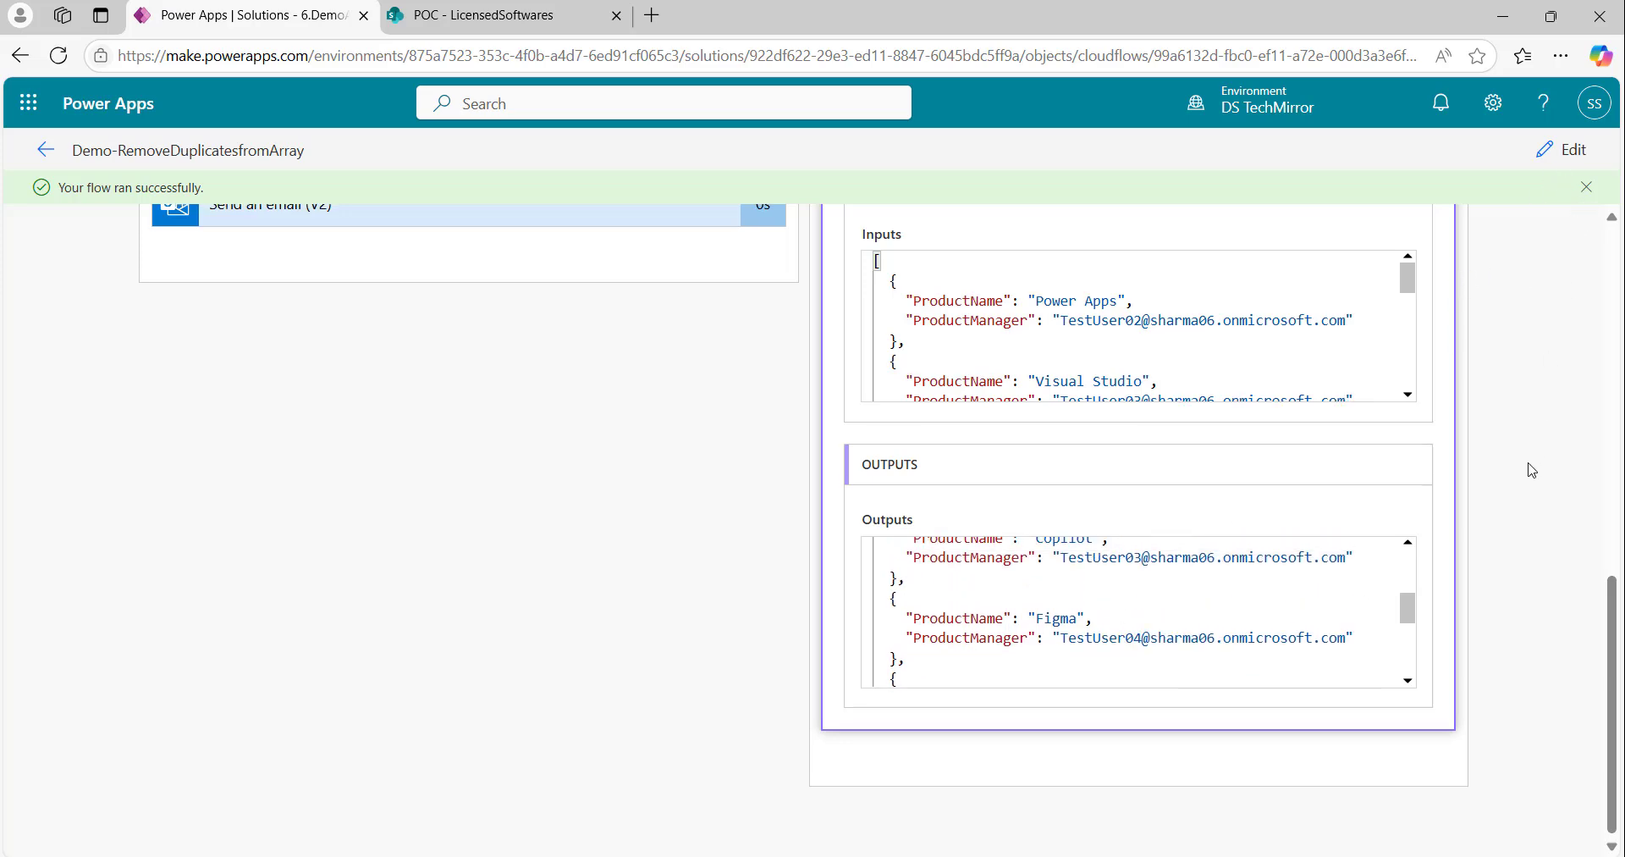
Step: Reopen the flow for editing and remove the varEmailList variable from the inputs of Compose 2
left_click(1022, 649)
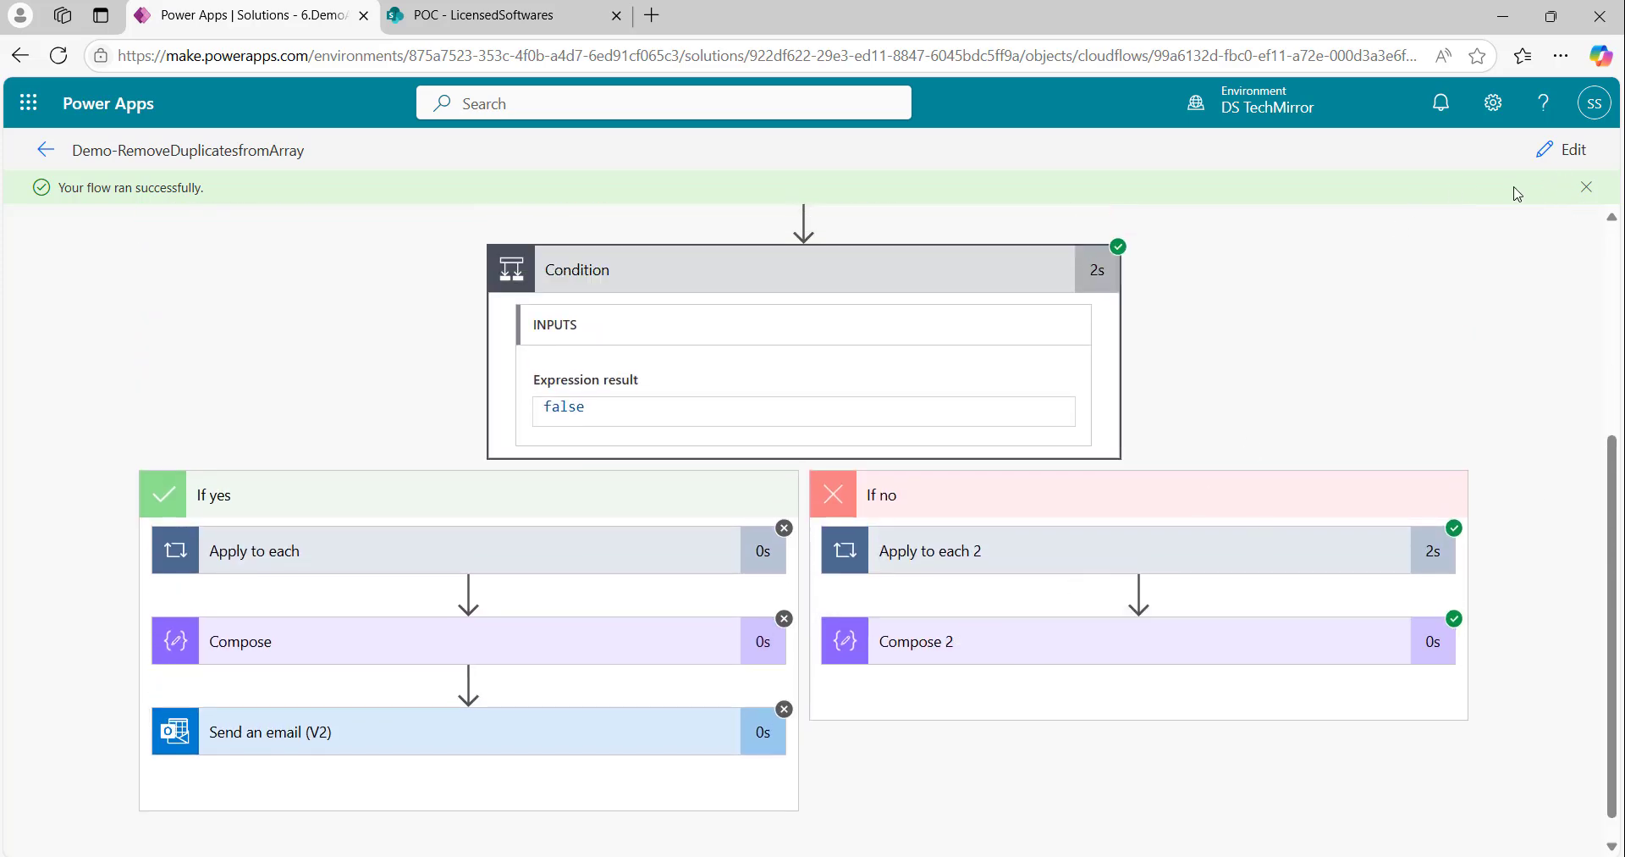
left_click(1562, 150)
scroll(1424, 484, "down", 5)
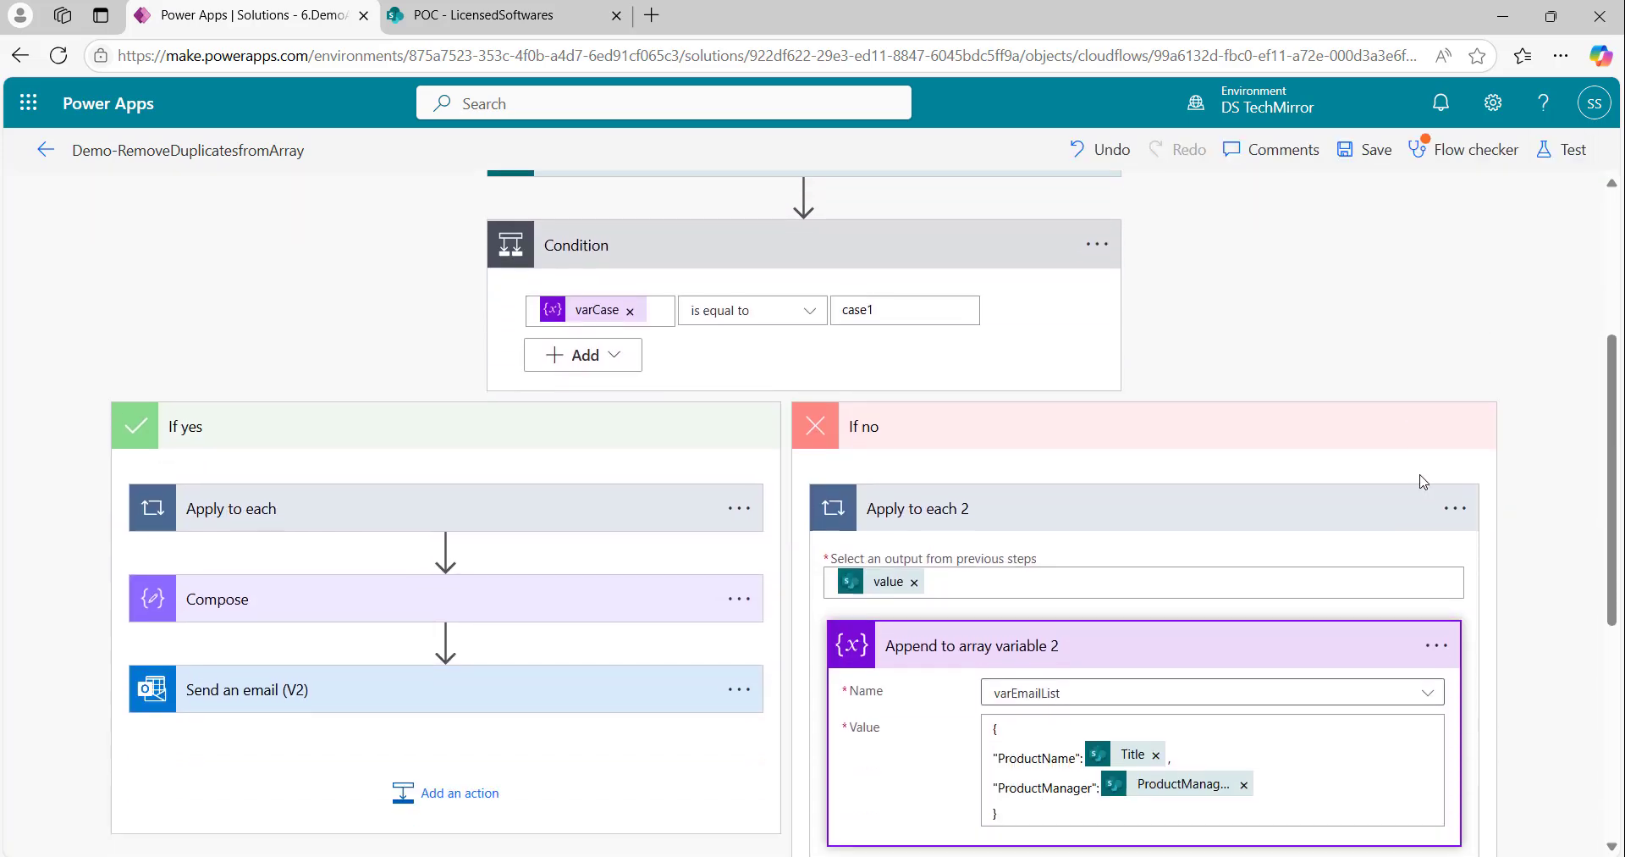
left_click(1190, 545)
scroll(1100, 576, "down", 3)
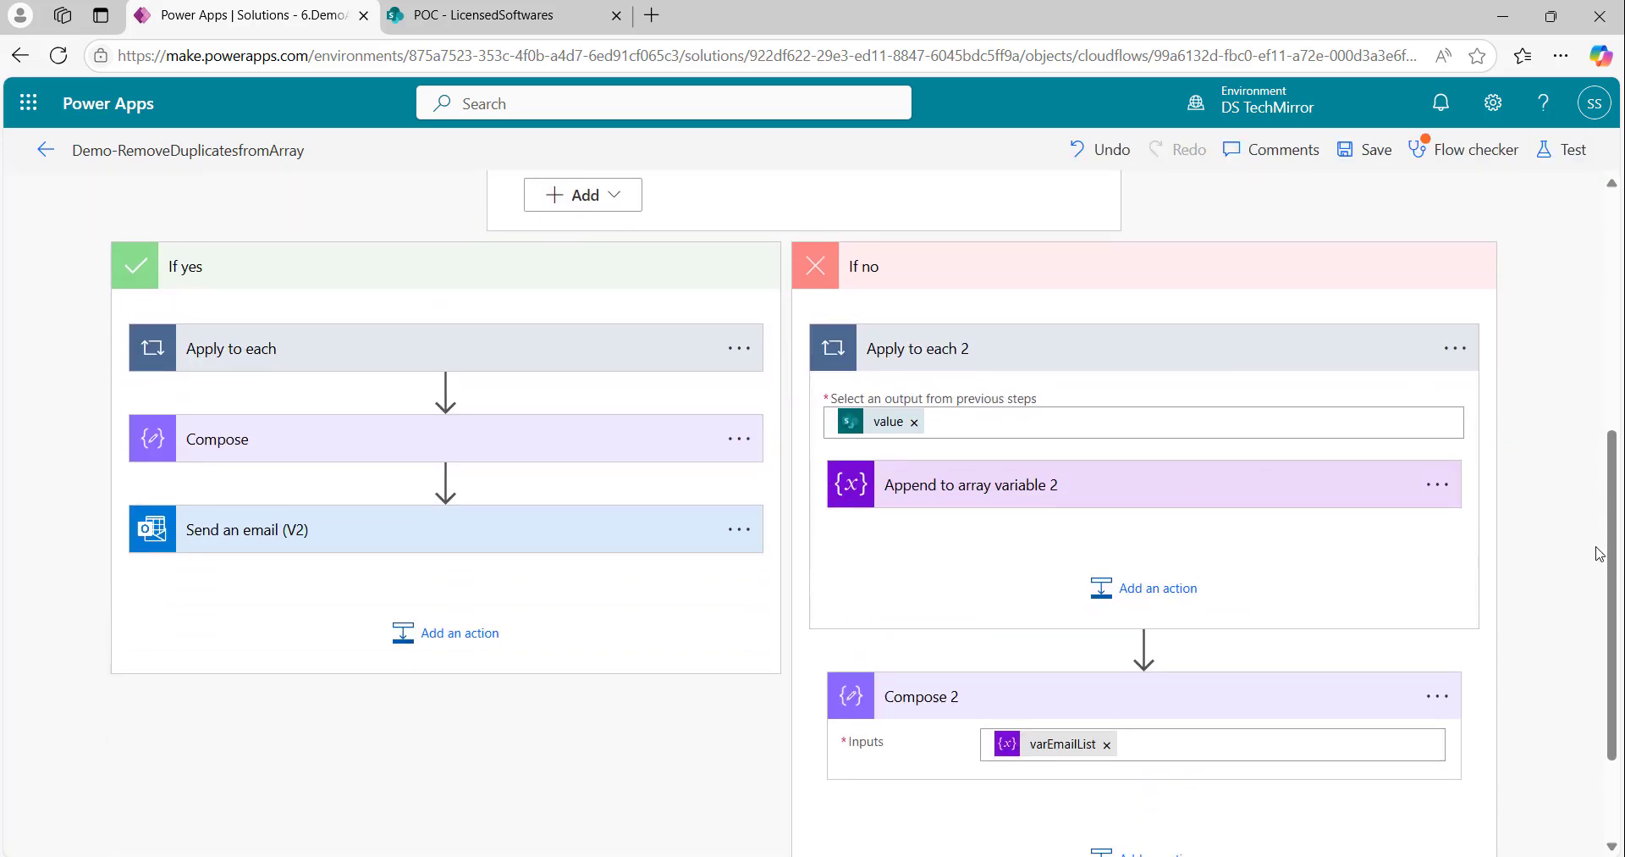
left_click(1106, 592)
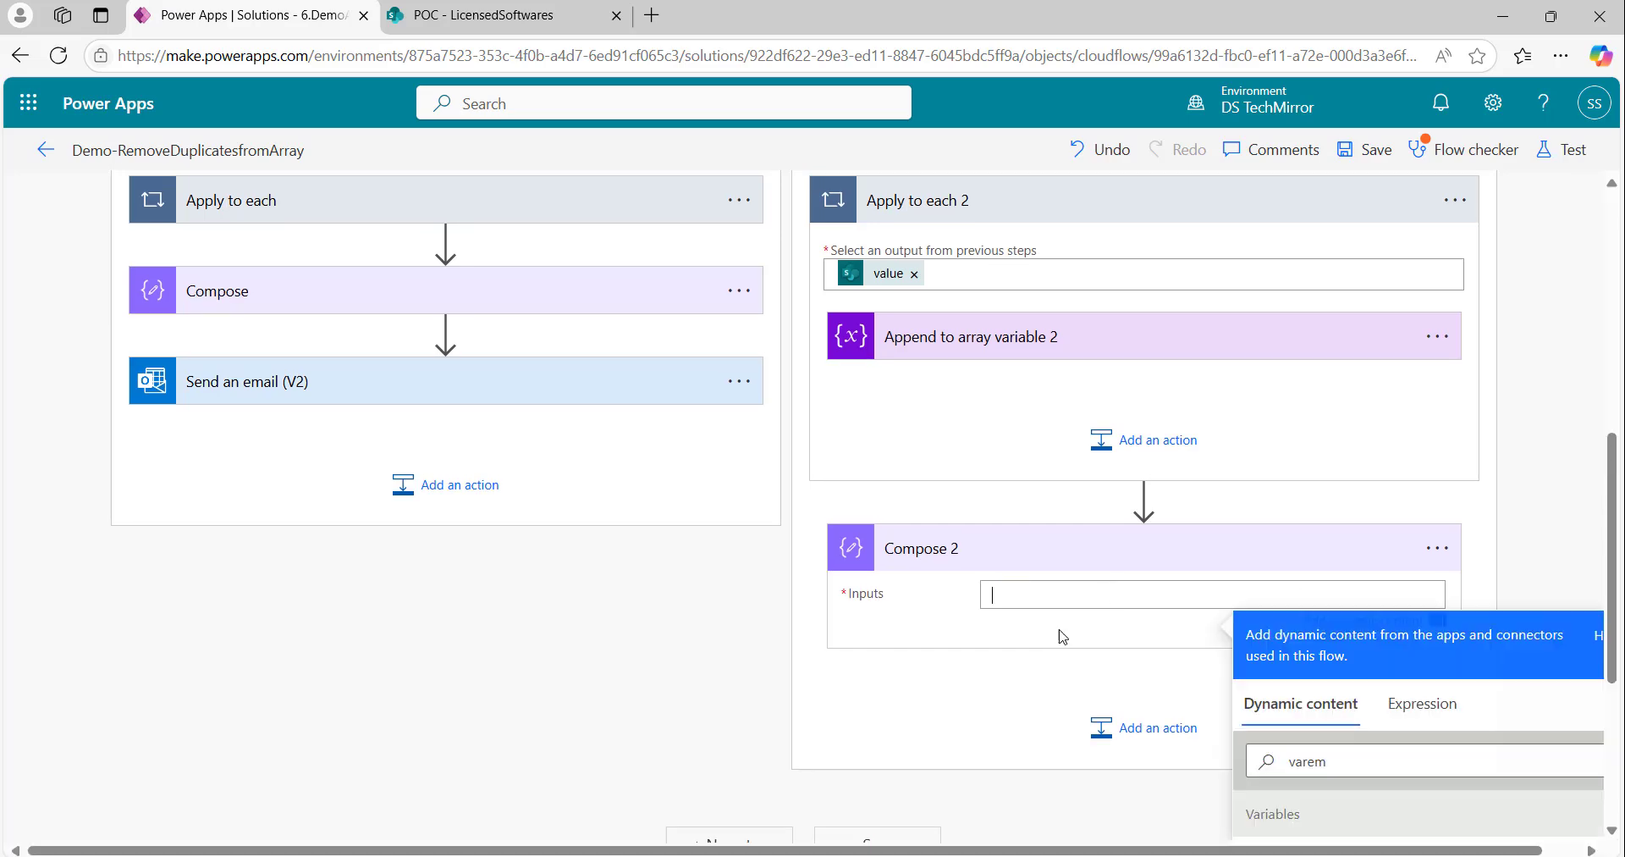
Step: Set the Compose 2 inputs to the expression union(variables('varEmailList'),variables('varEmailList'))
left_click(1444, 716)
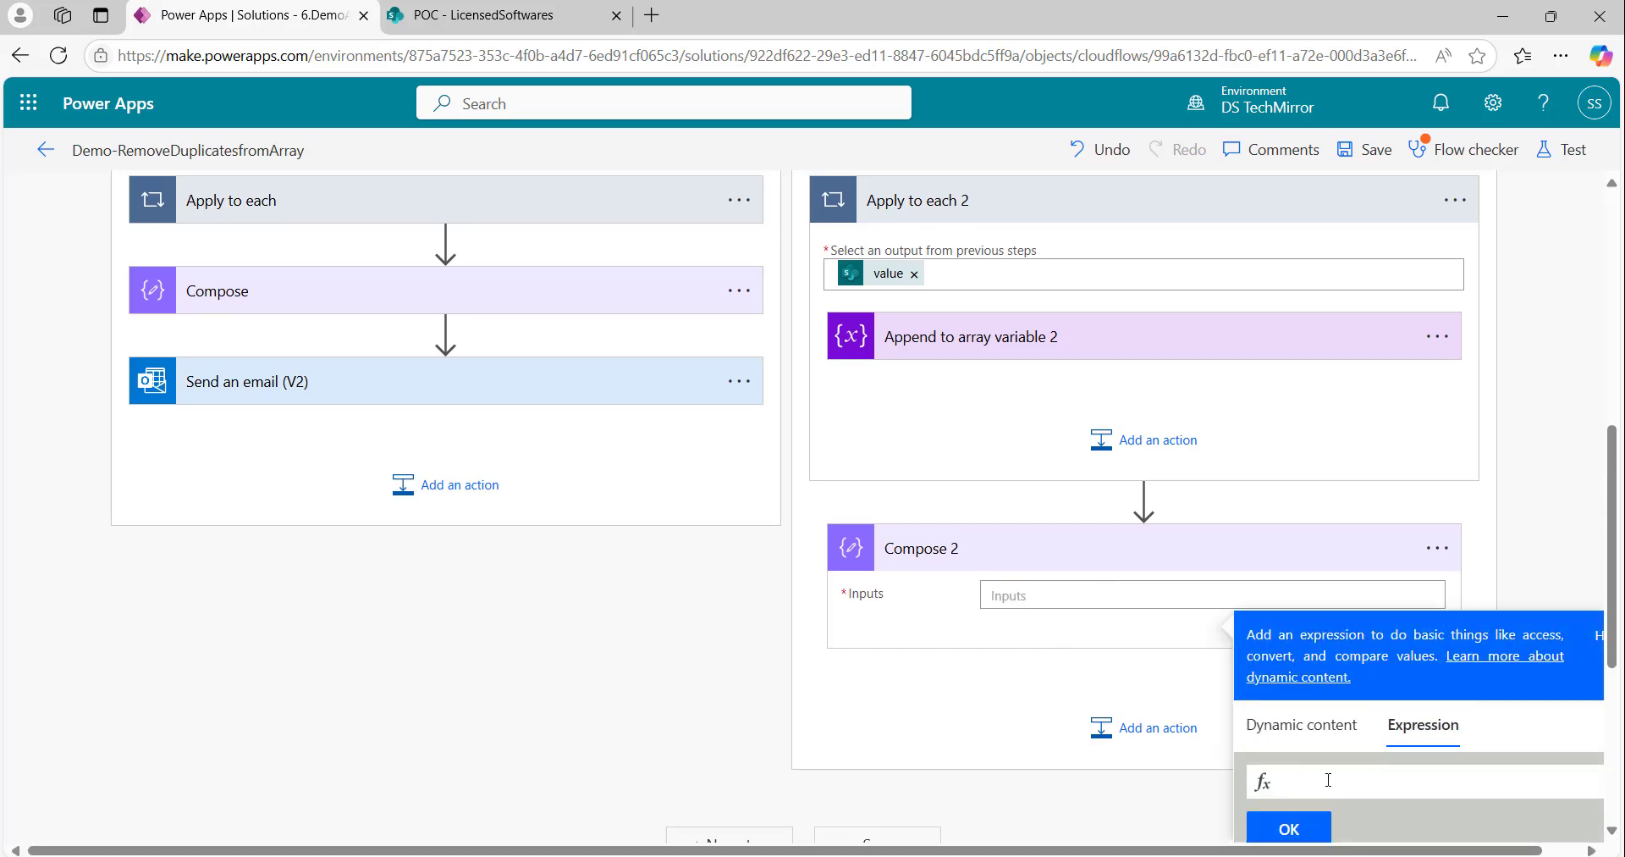
left_click(1328, 780)
type("u")
key("Return")
scroll(1408, 610, "down", 4)
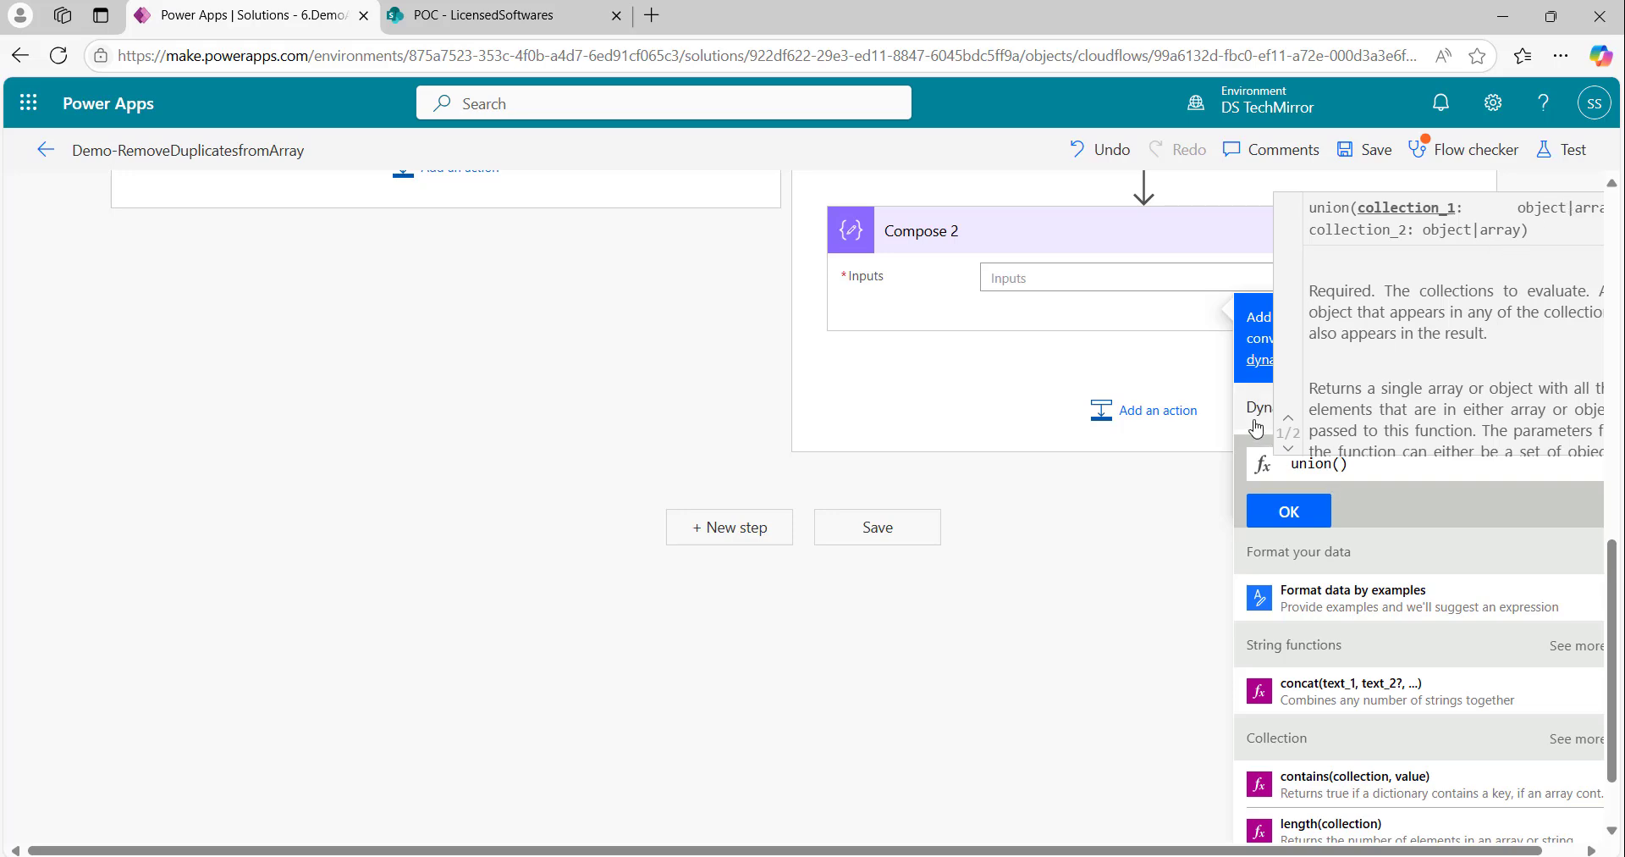
scroll(1523, 708, "down", 5)
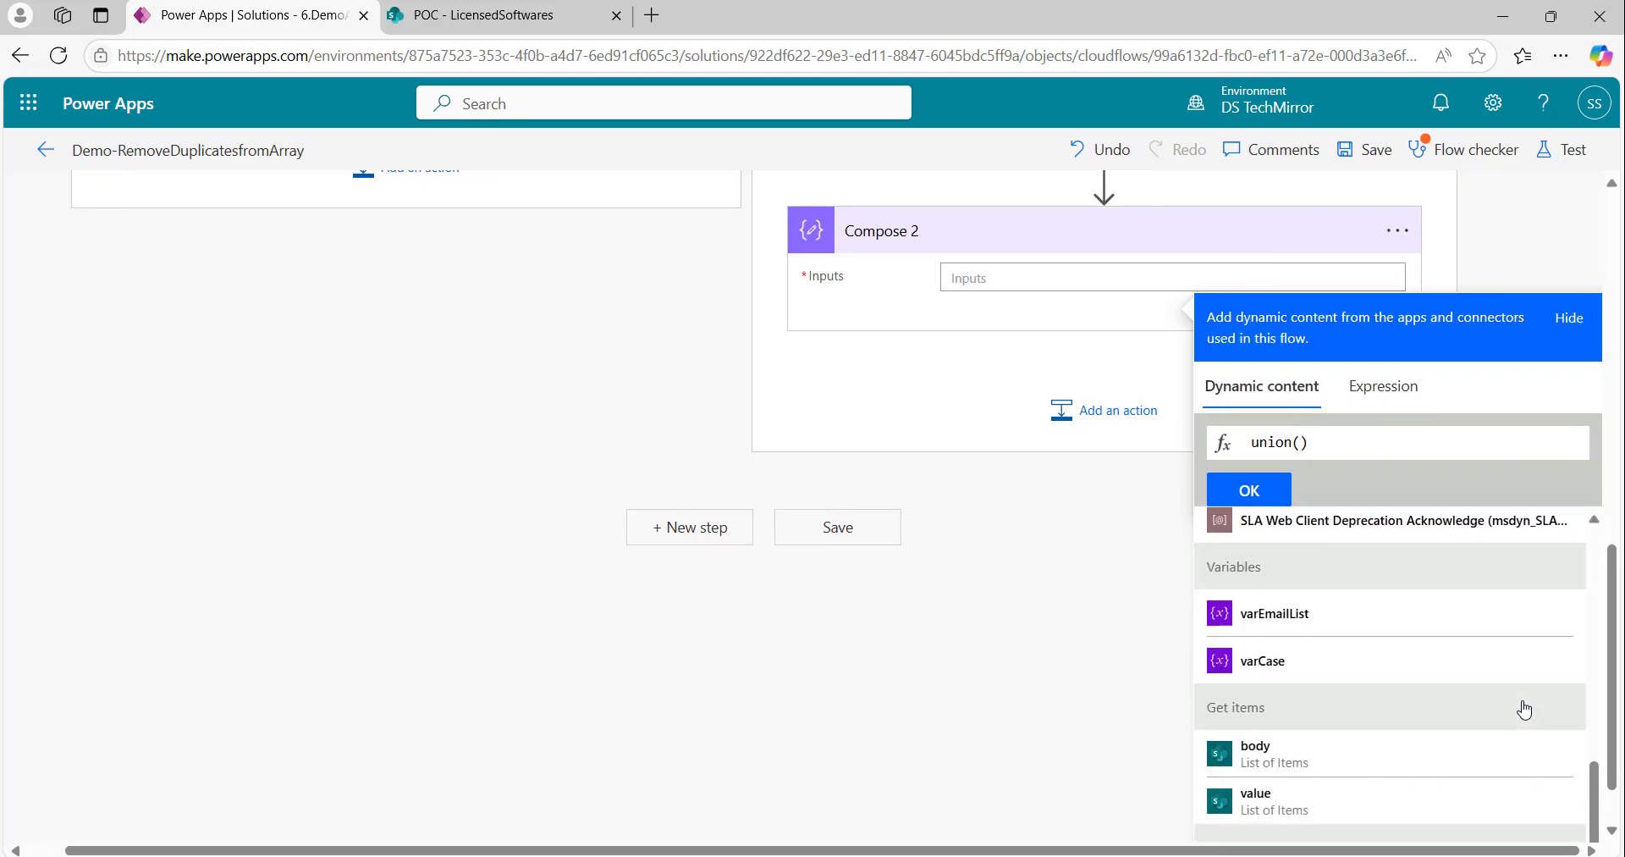
left_click(1320, 605)
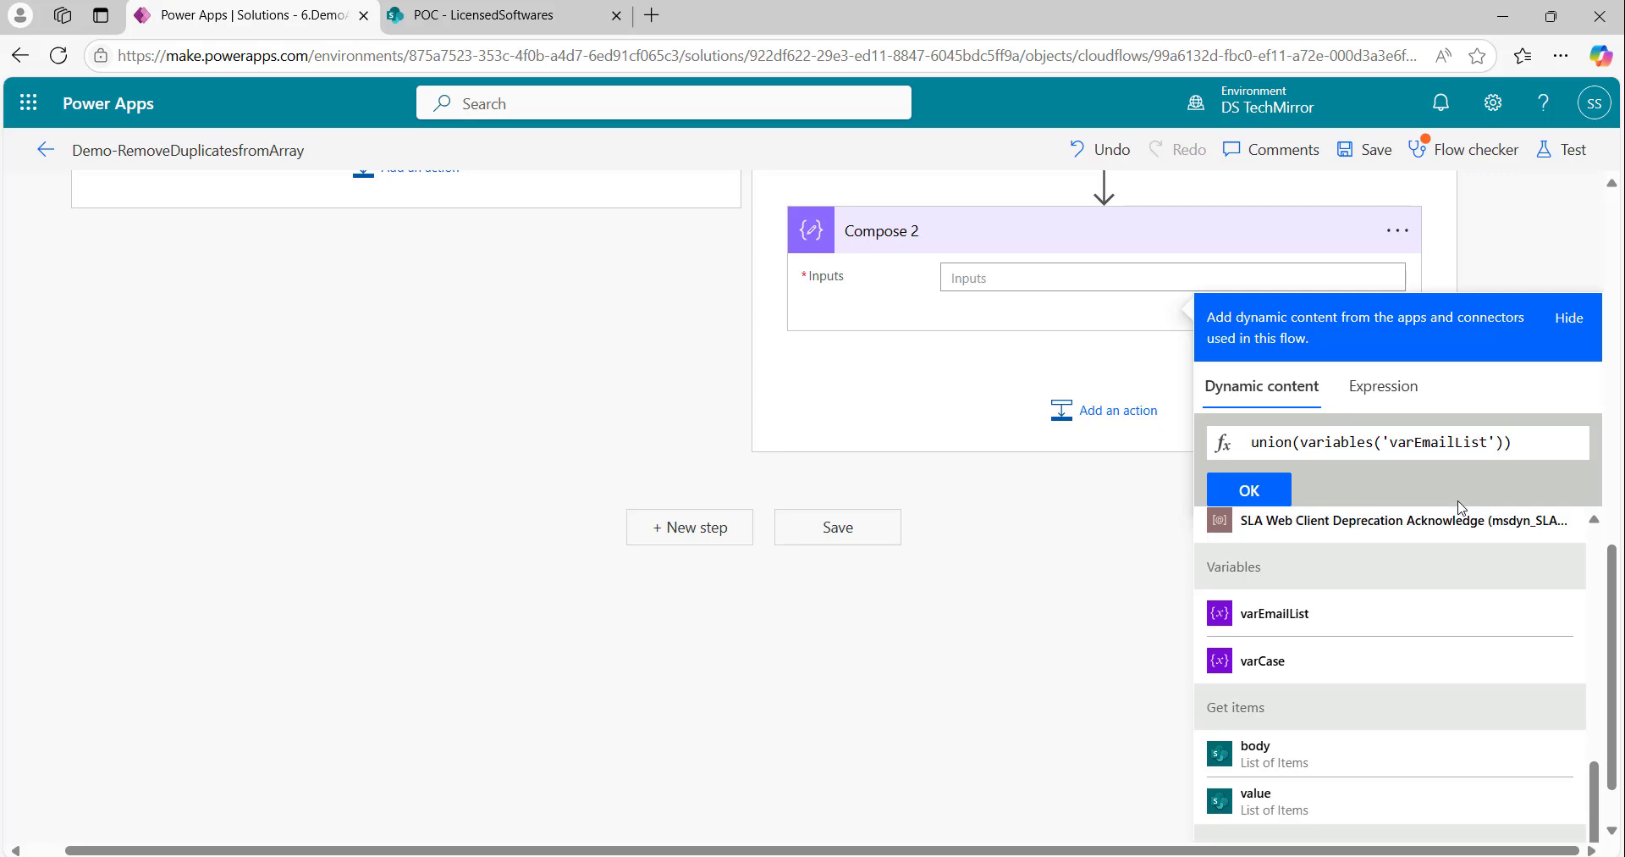
left_click(1354, 622)
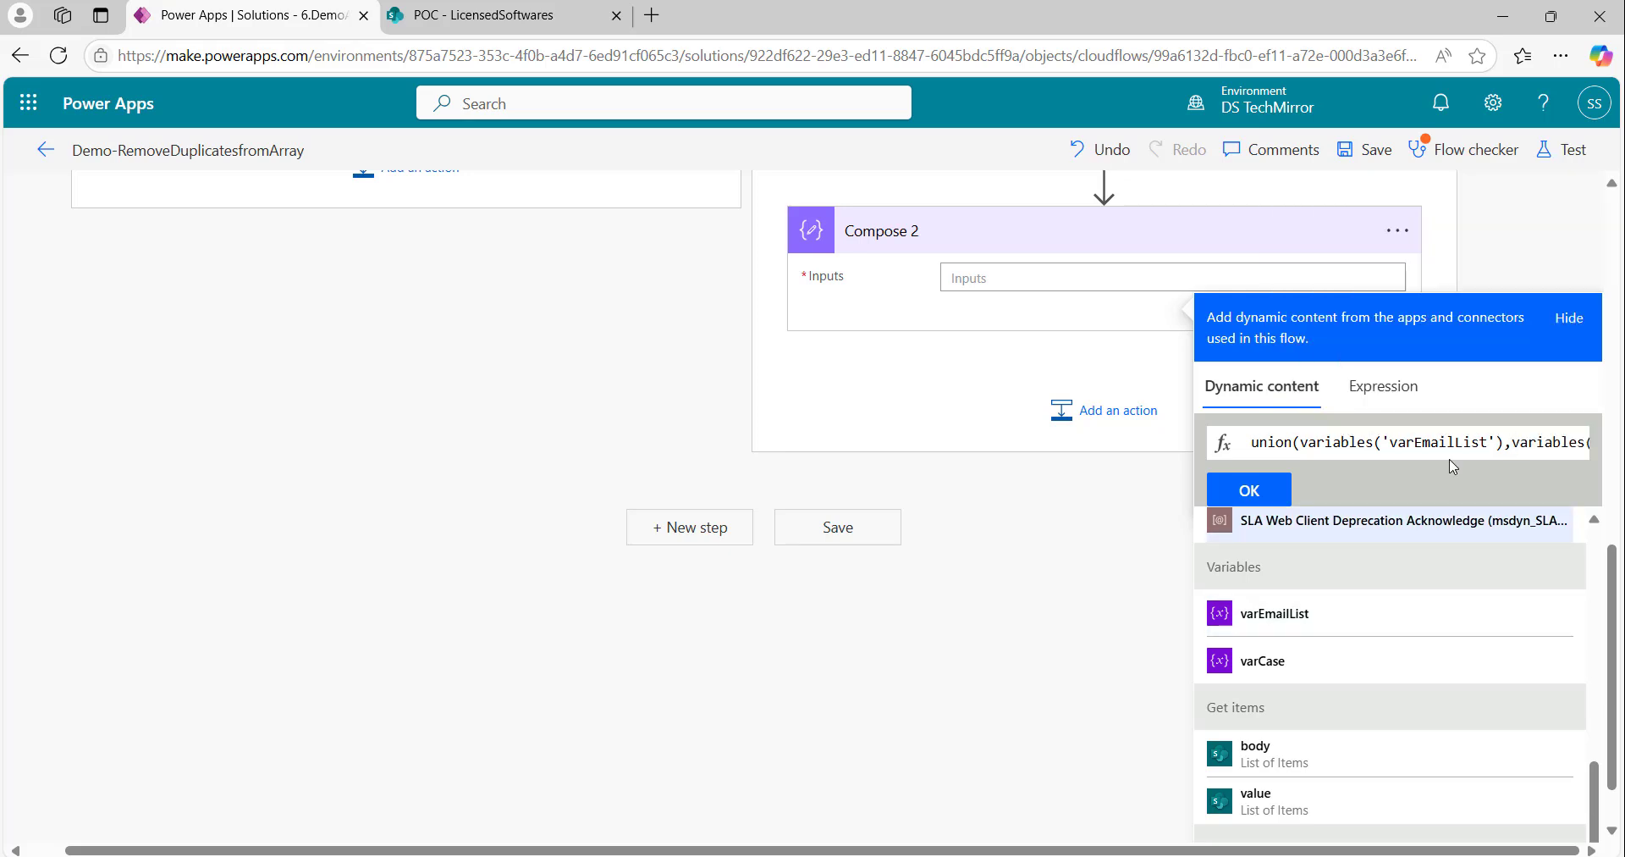
left_click(1250, 491)
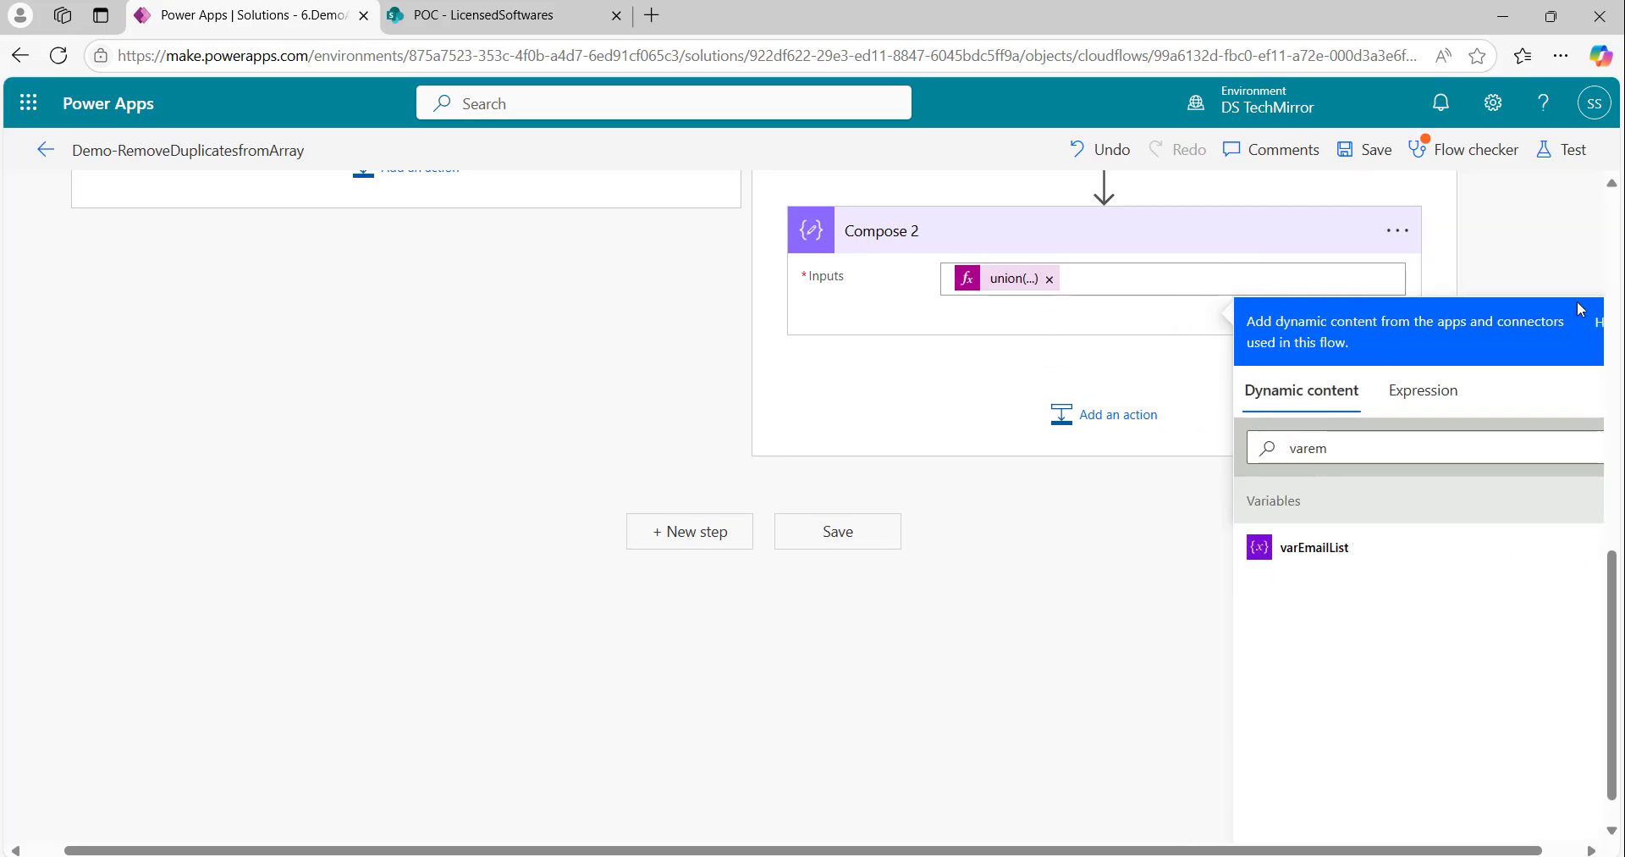
left_click(1100, 230)
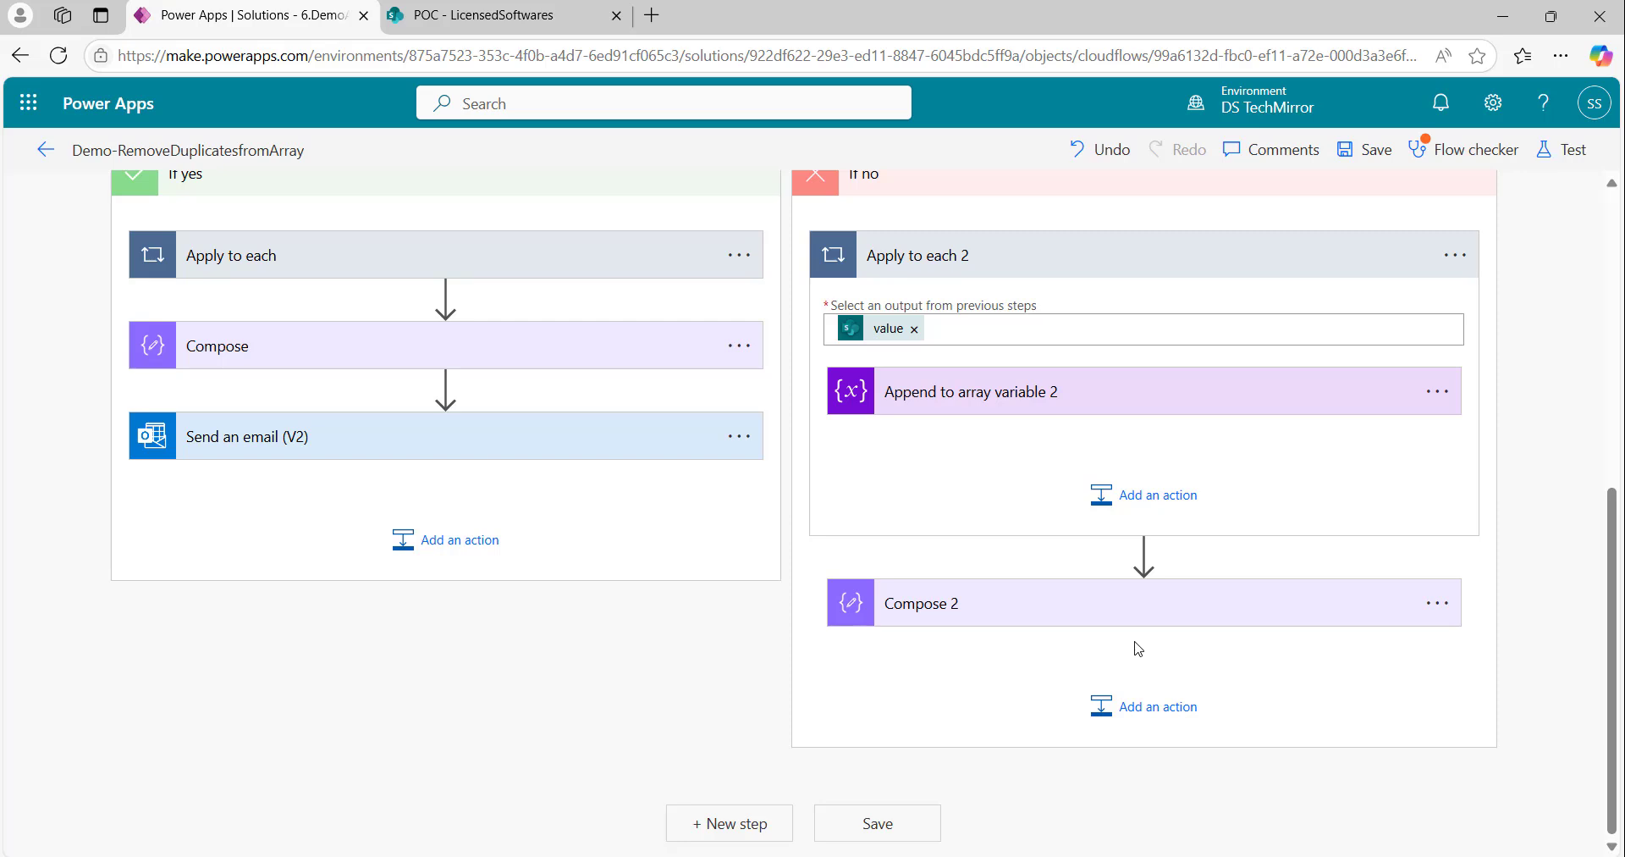
Step: Add an Apply to each control after Compose 2 in the If no branch
left_click(1147, 718)
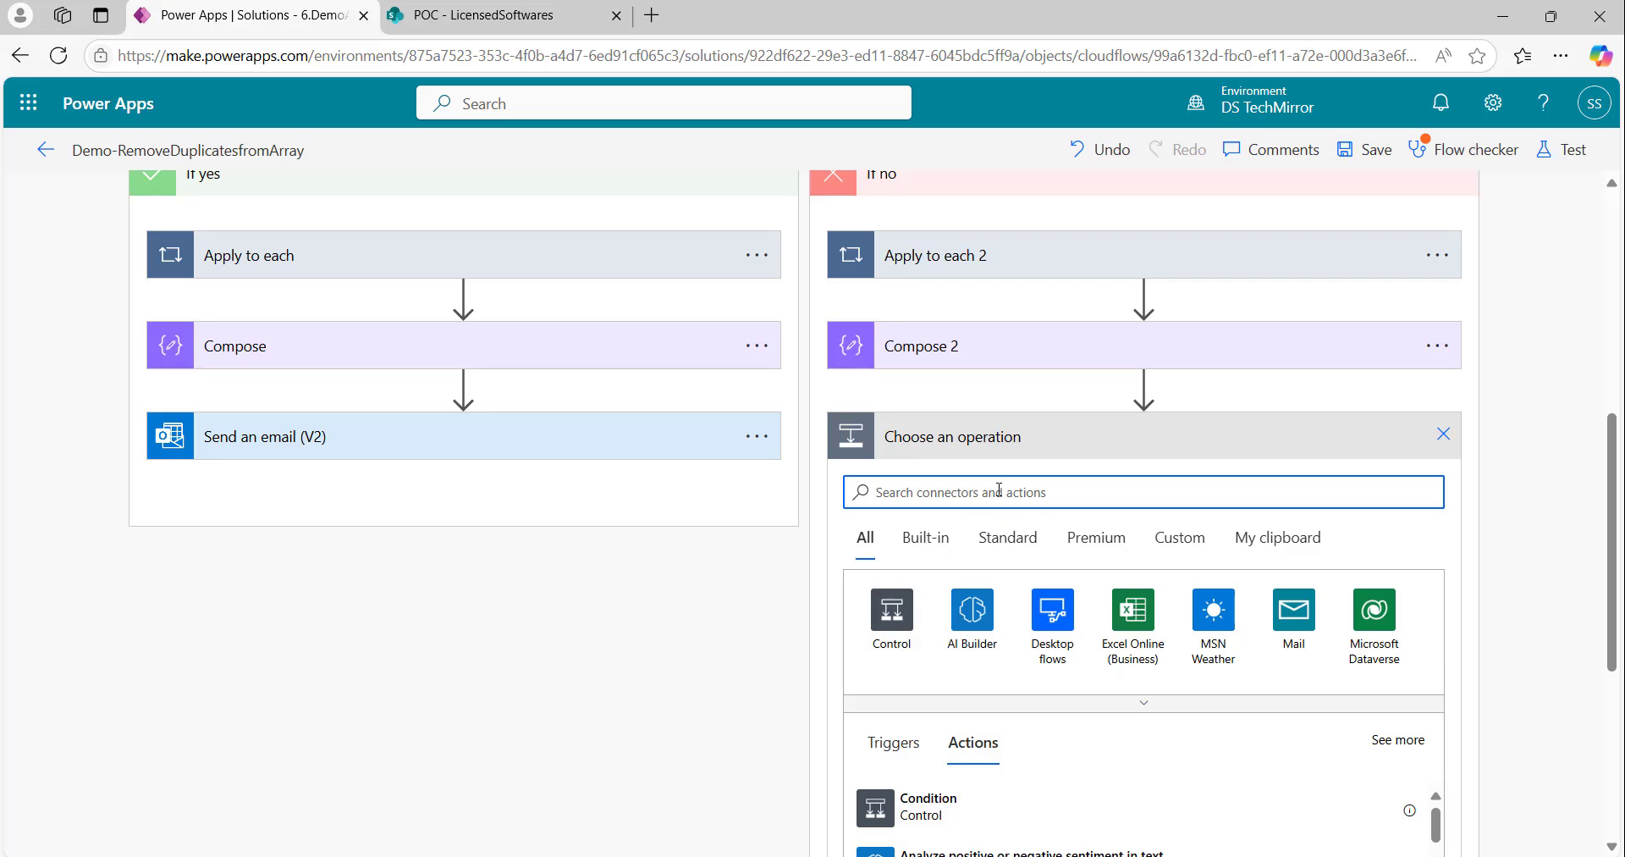
type("a")
key("BackSpace")
type("control")
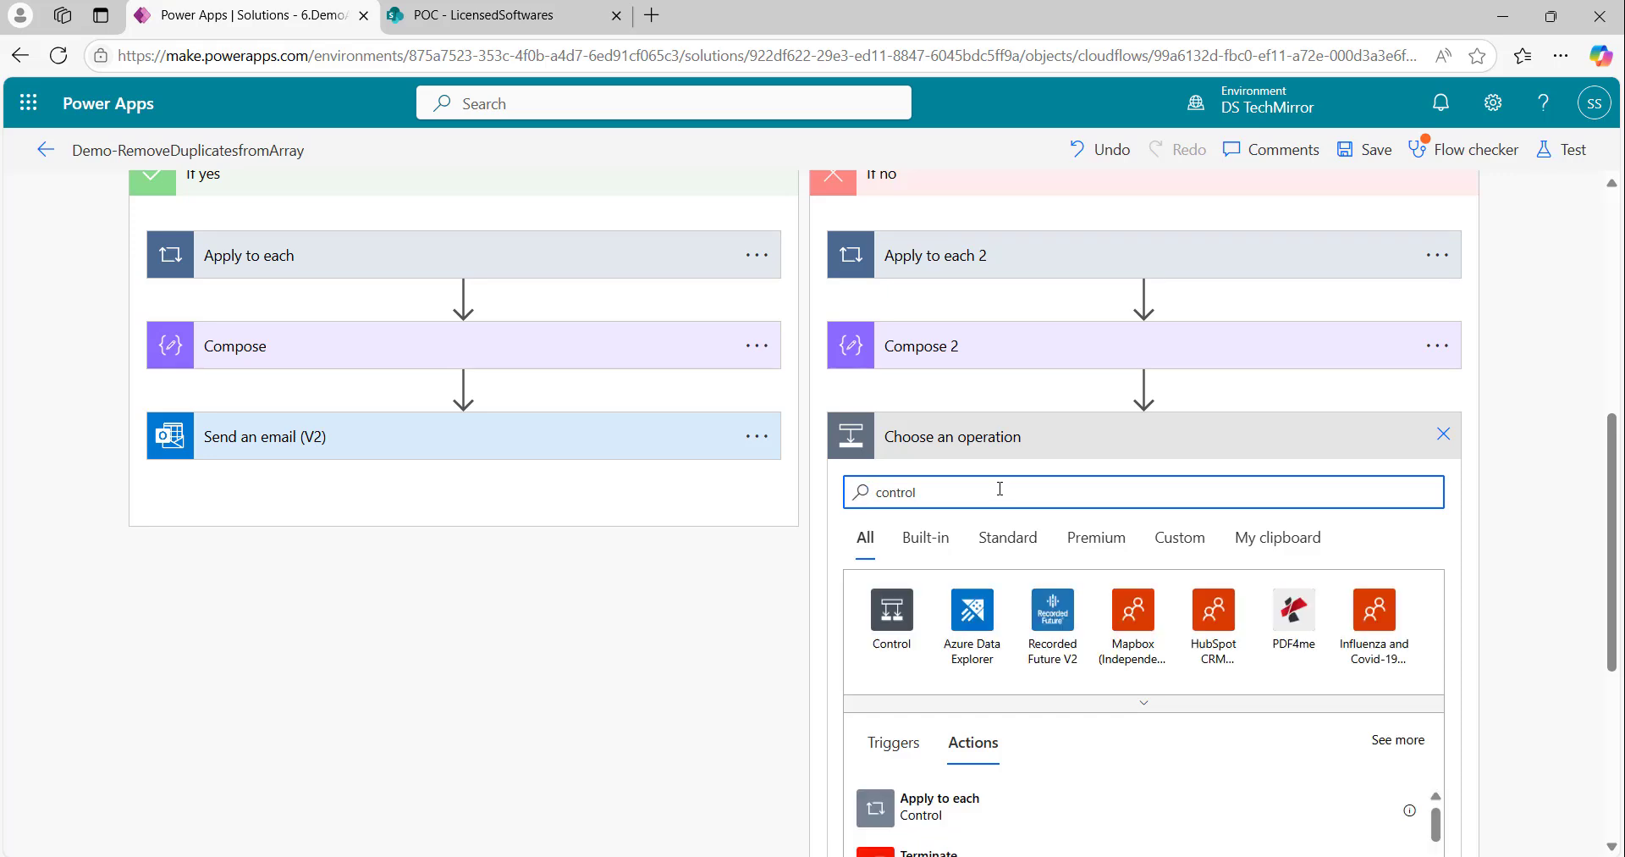
left_click(938, 809)
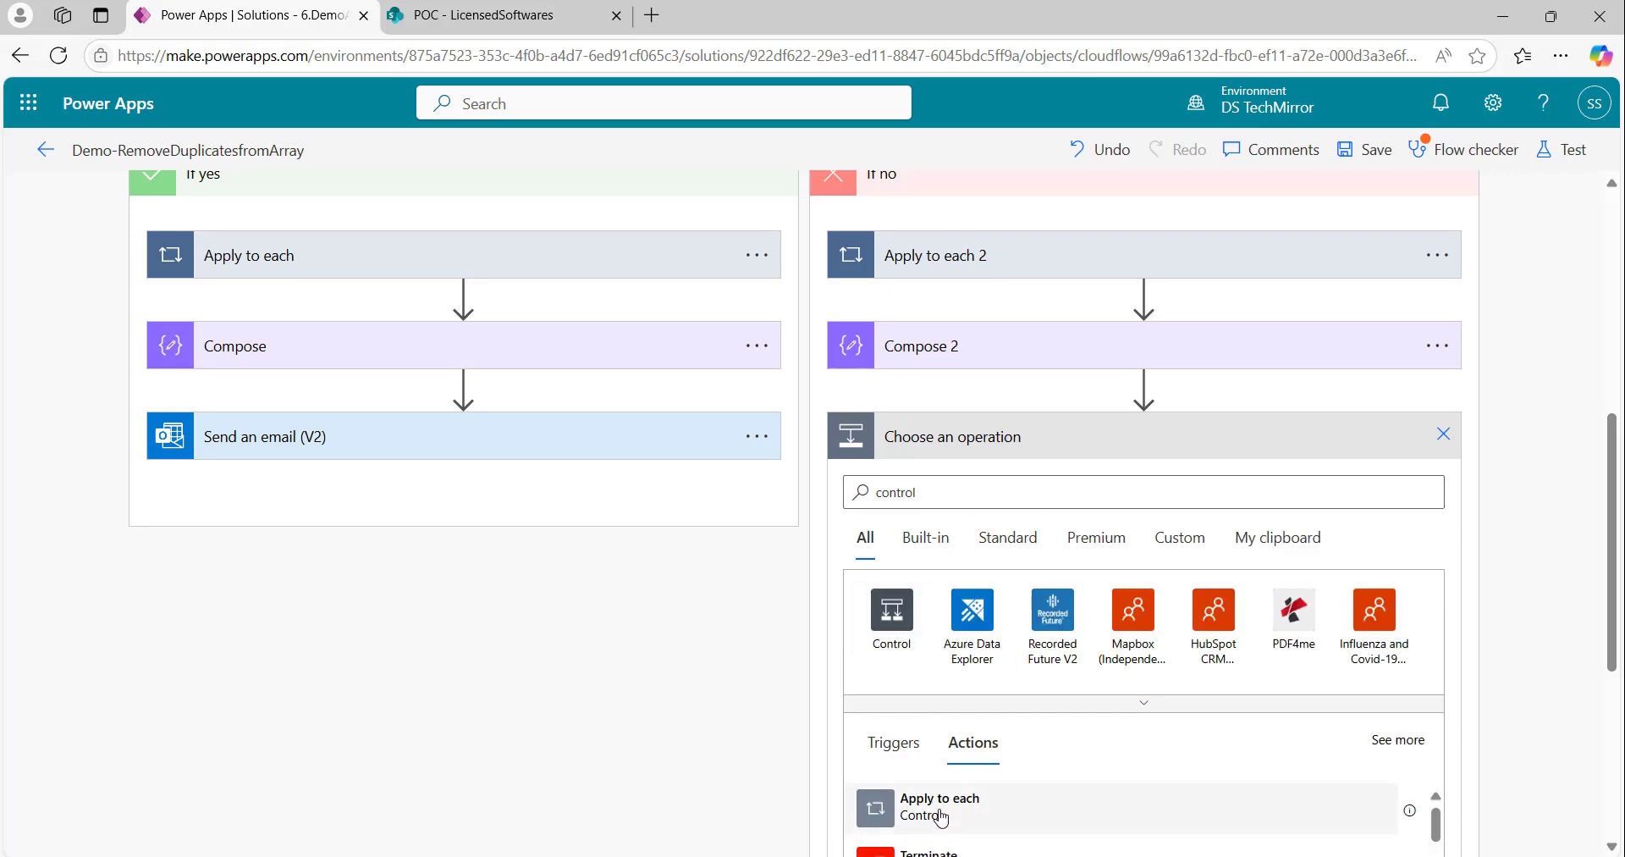
Step: Set the new Apply to each 3 loop to iterate over the Outputs of Compose 2
left_click(933, 509)
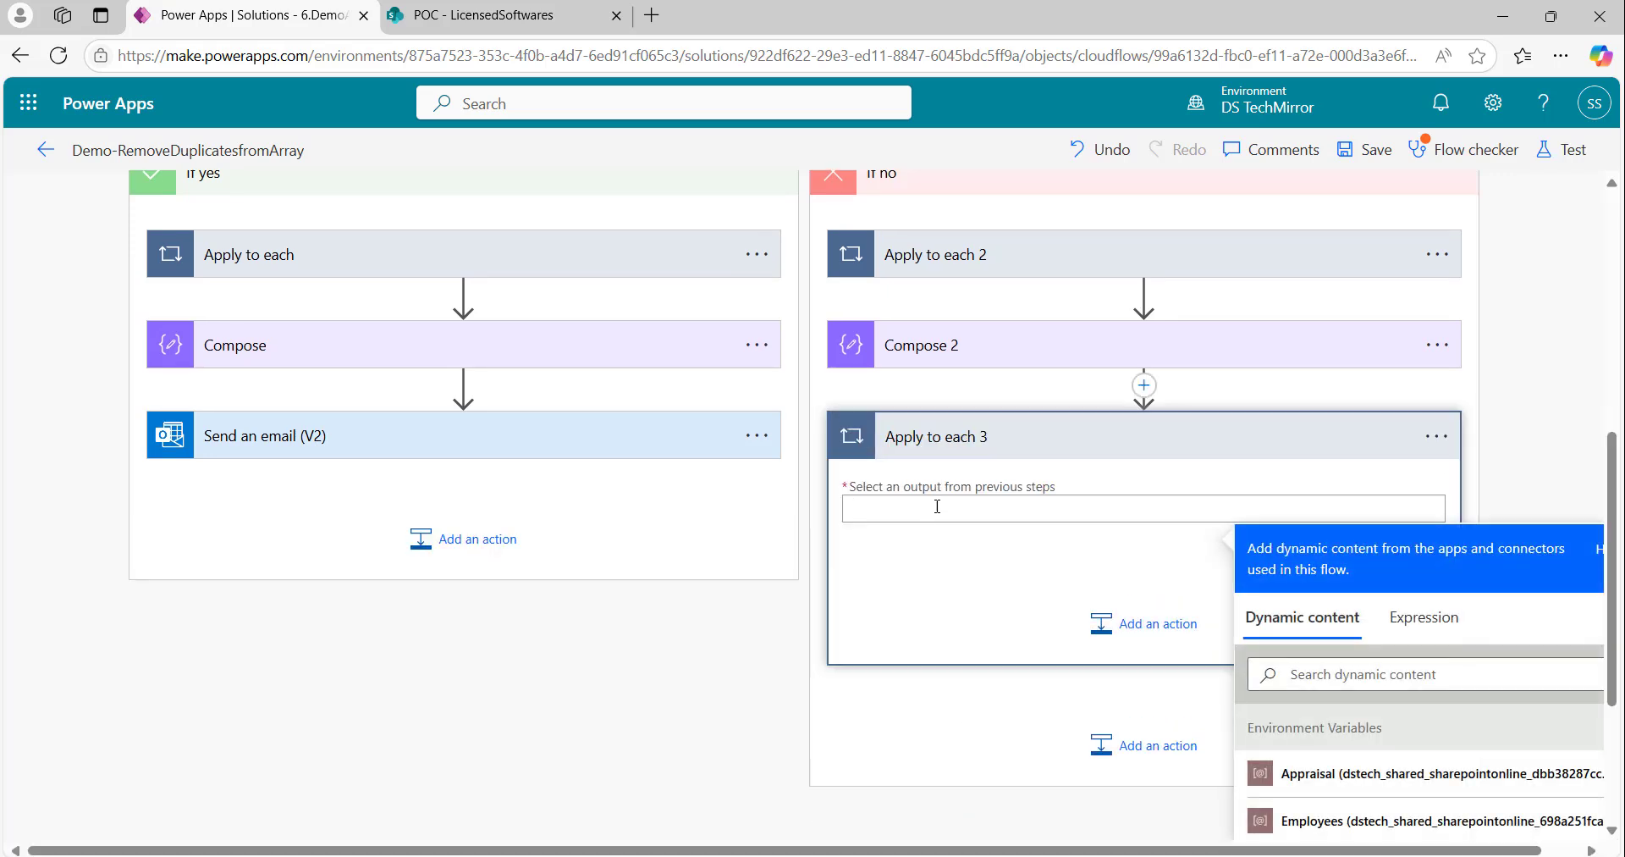
scroll(1288, 453, "down", 3)
scroll(776, 276, "up", 3)
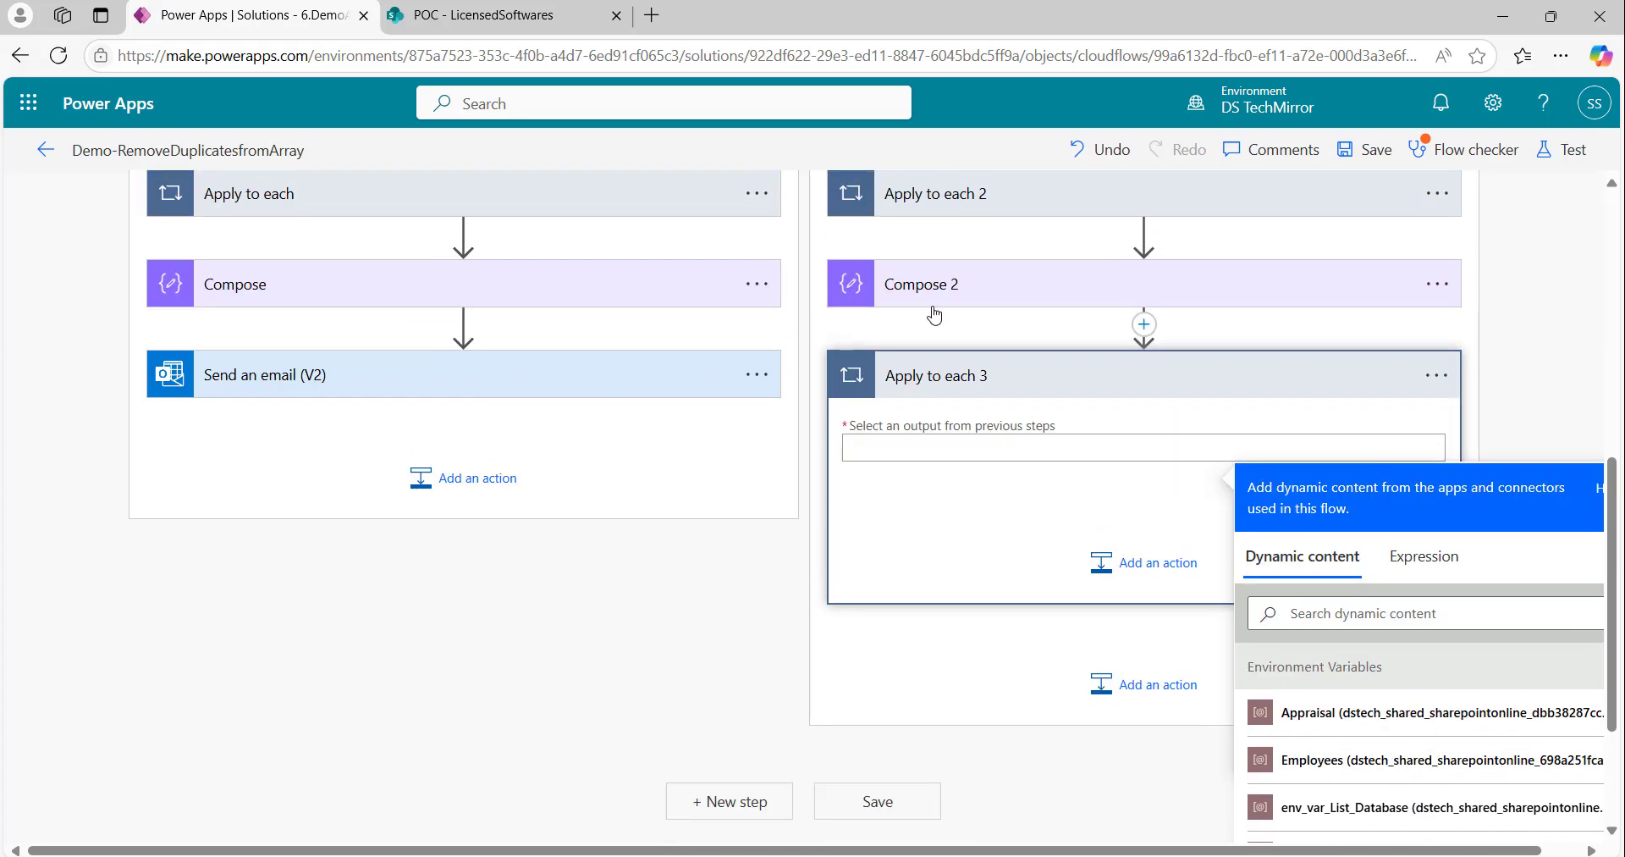
scroll(1361, 538, "down", 8)
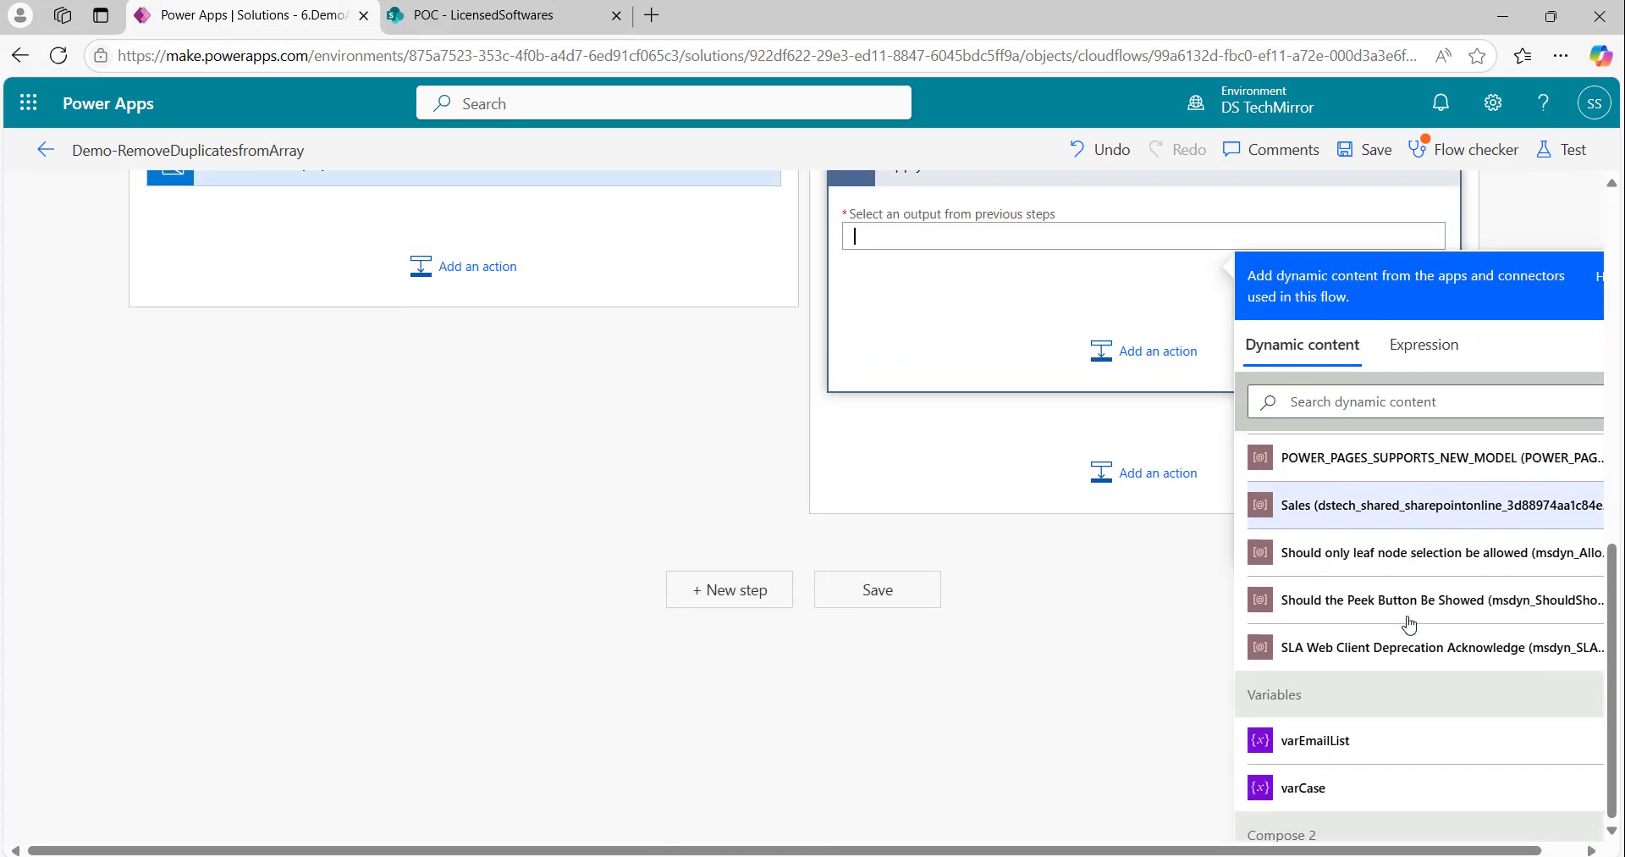
scroll(1388, 694, "down", 3)
left_click(1269, 570)
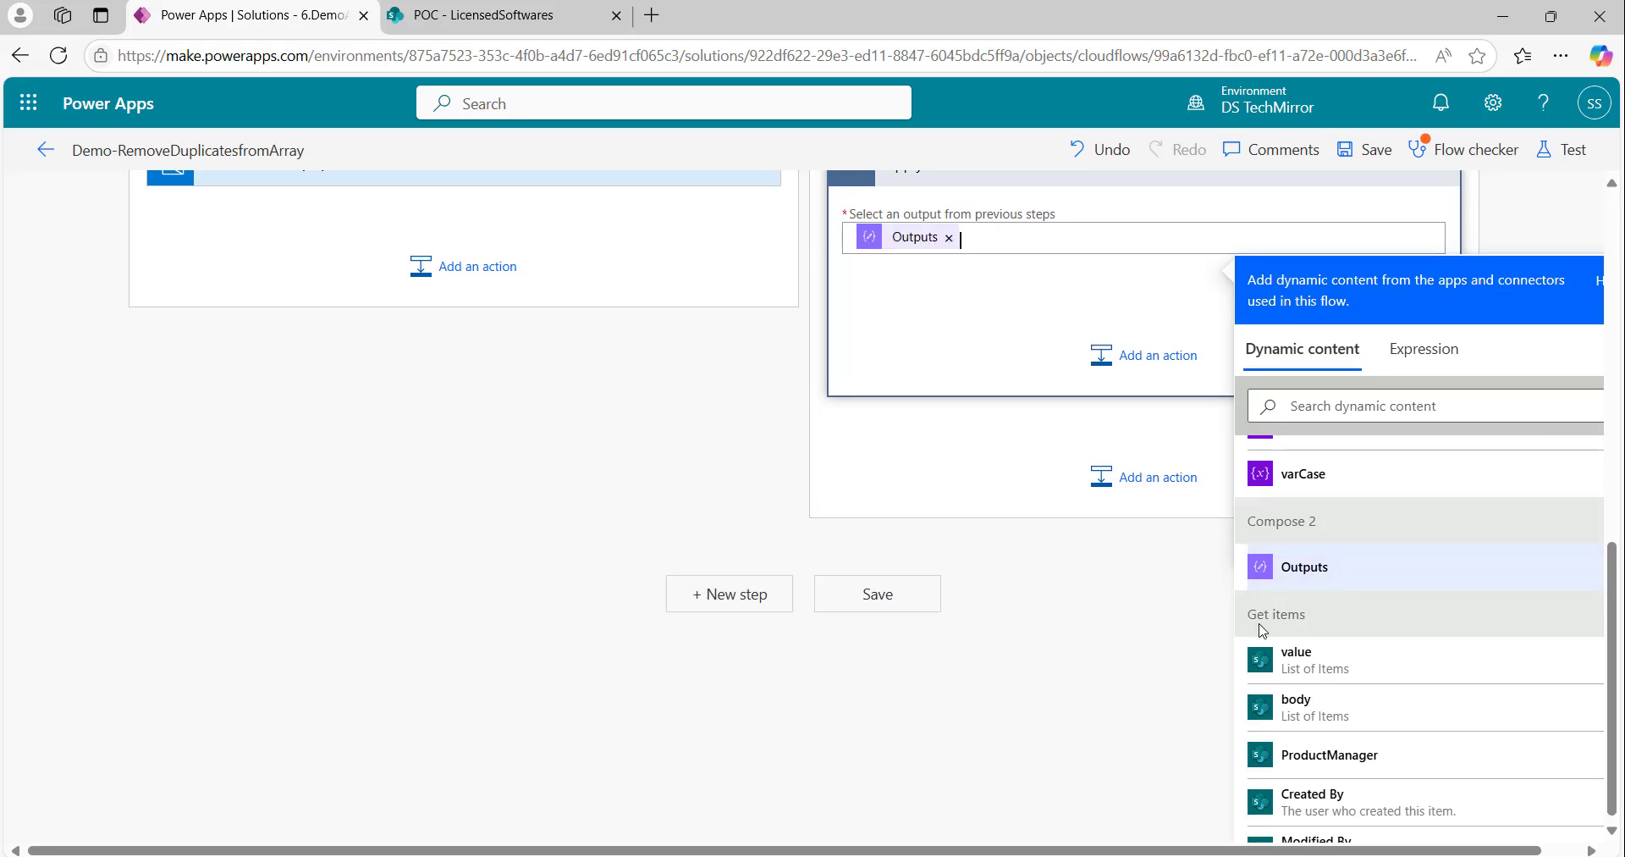
Step: Add a Send an email (V2) action inside the Apply to each 3 loop
scroll(821, 641, "up", 3)
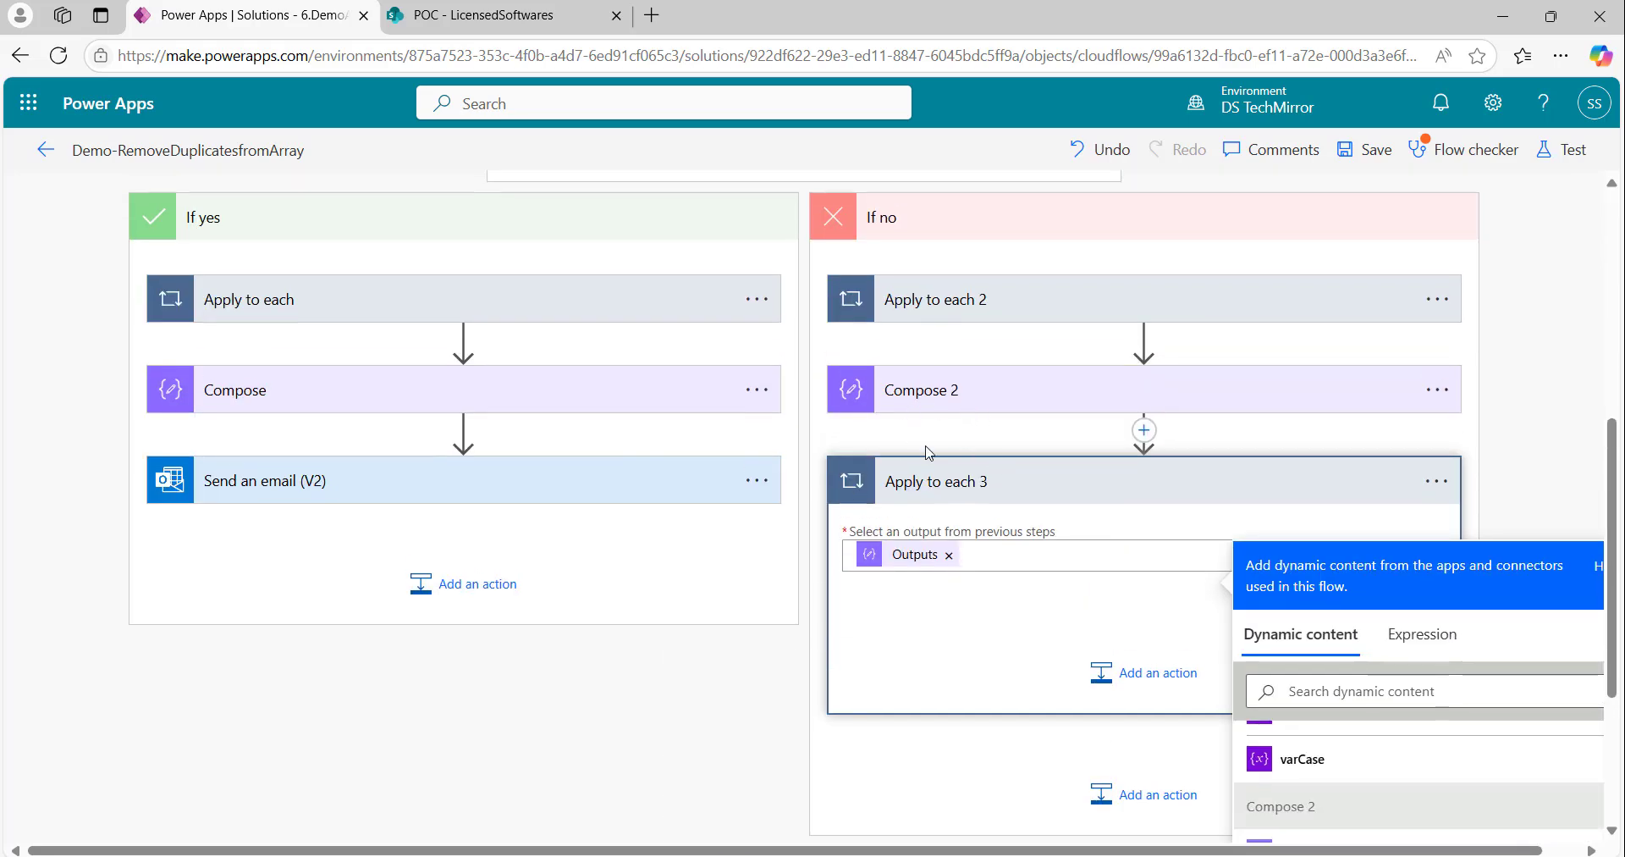
left_click(1144, 672)
type("se")
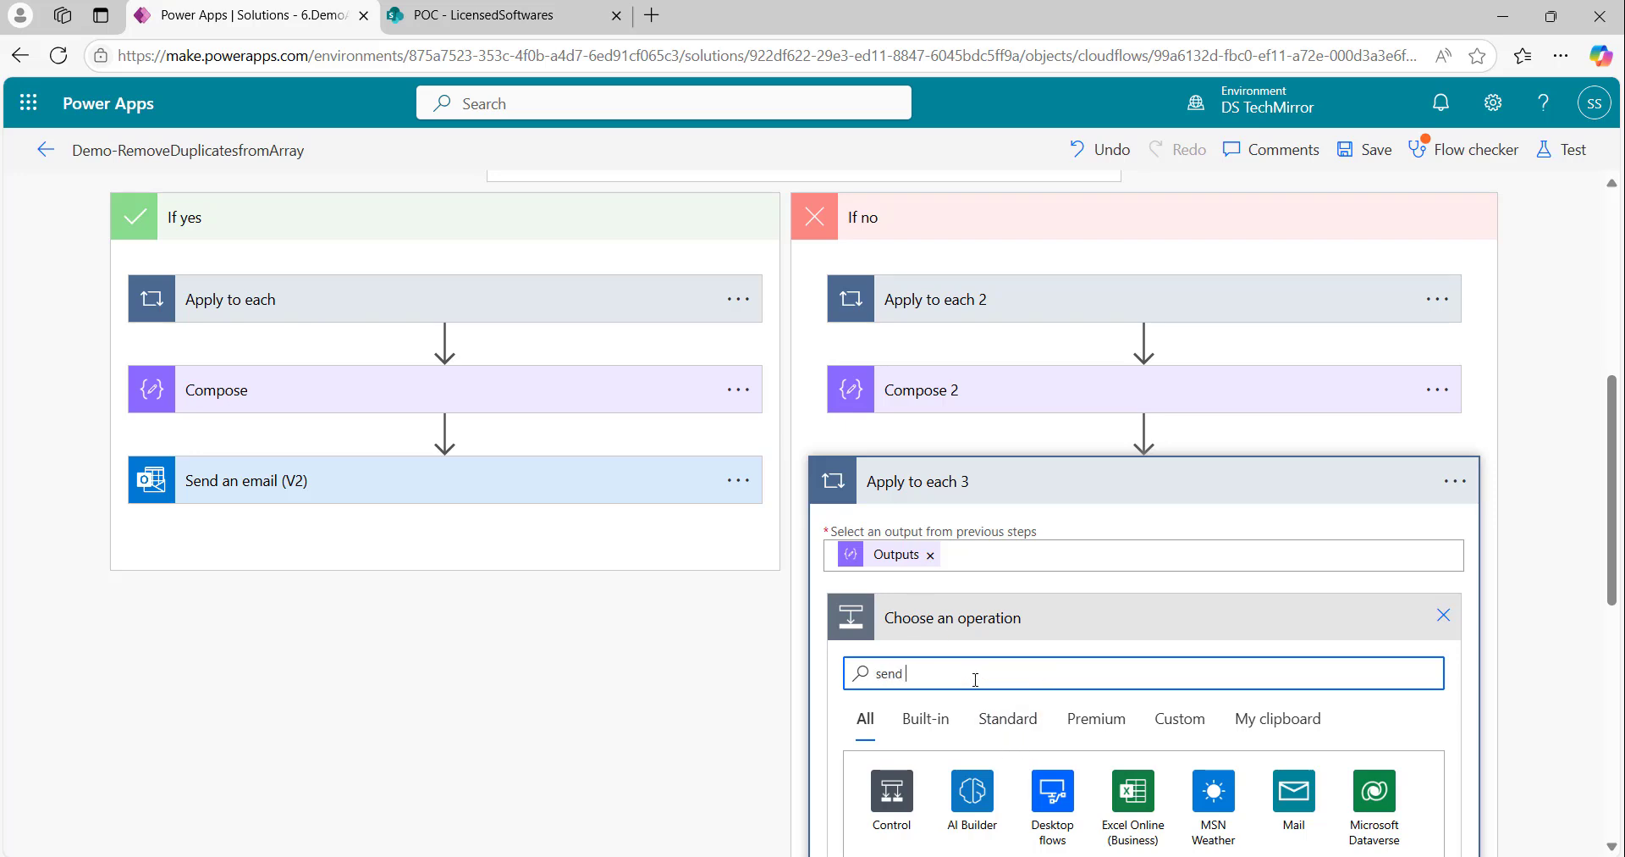
type("nd")
scroll(1058, 660, "down", 5)
left_click(1100, 569)
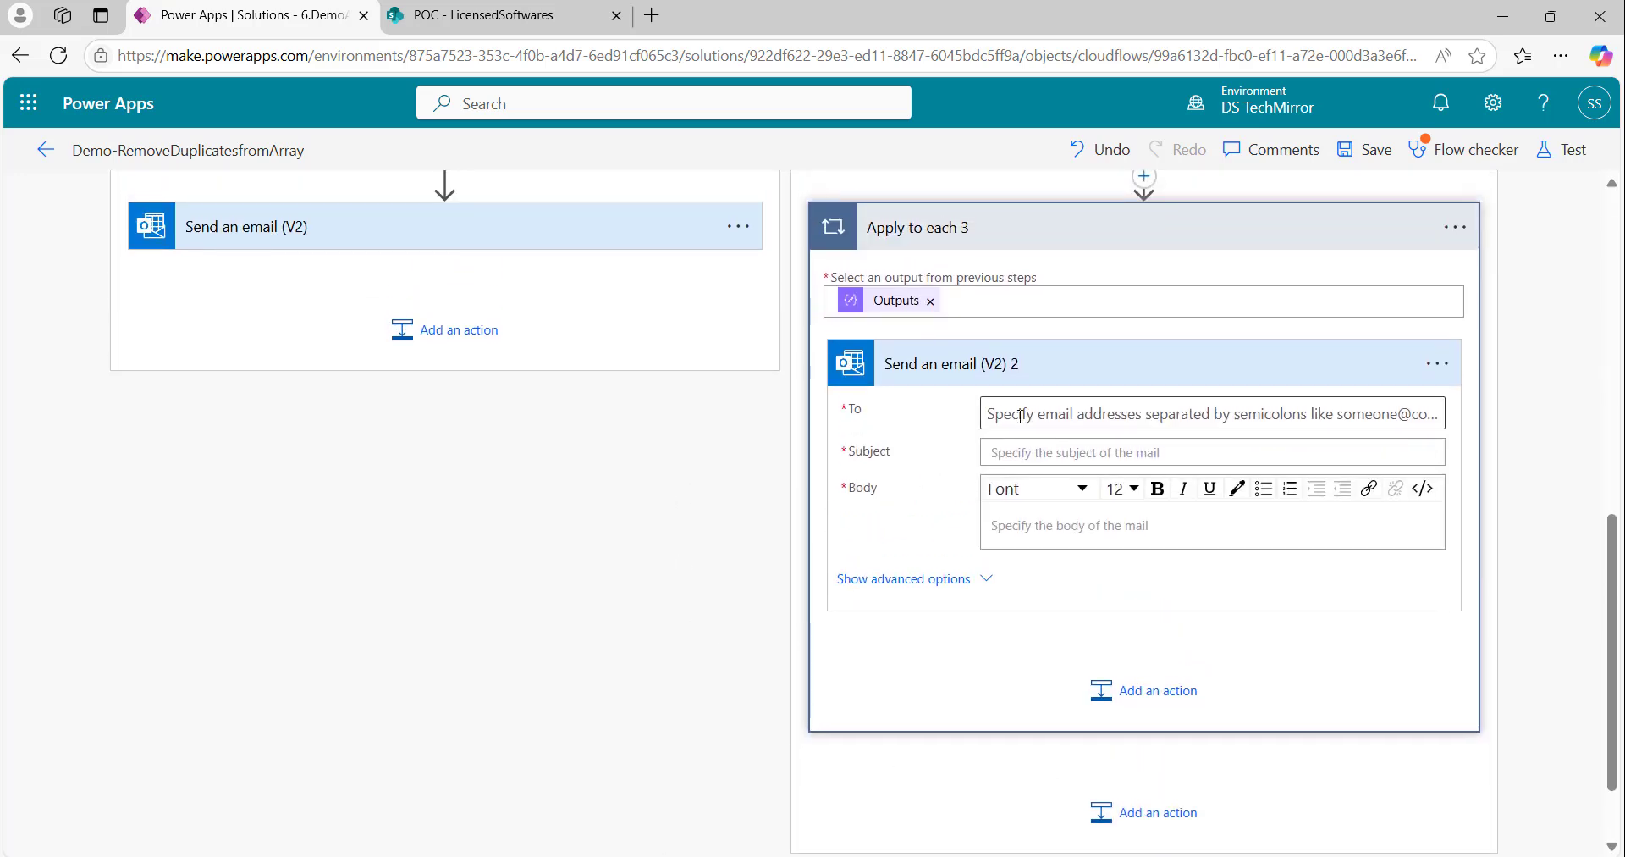
Step: Set the To field of Send an email (V2) 2 to the expression item()?['ProductManager']
left_click(1029, 415)
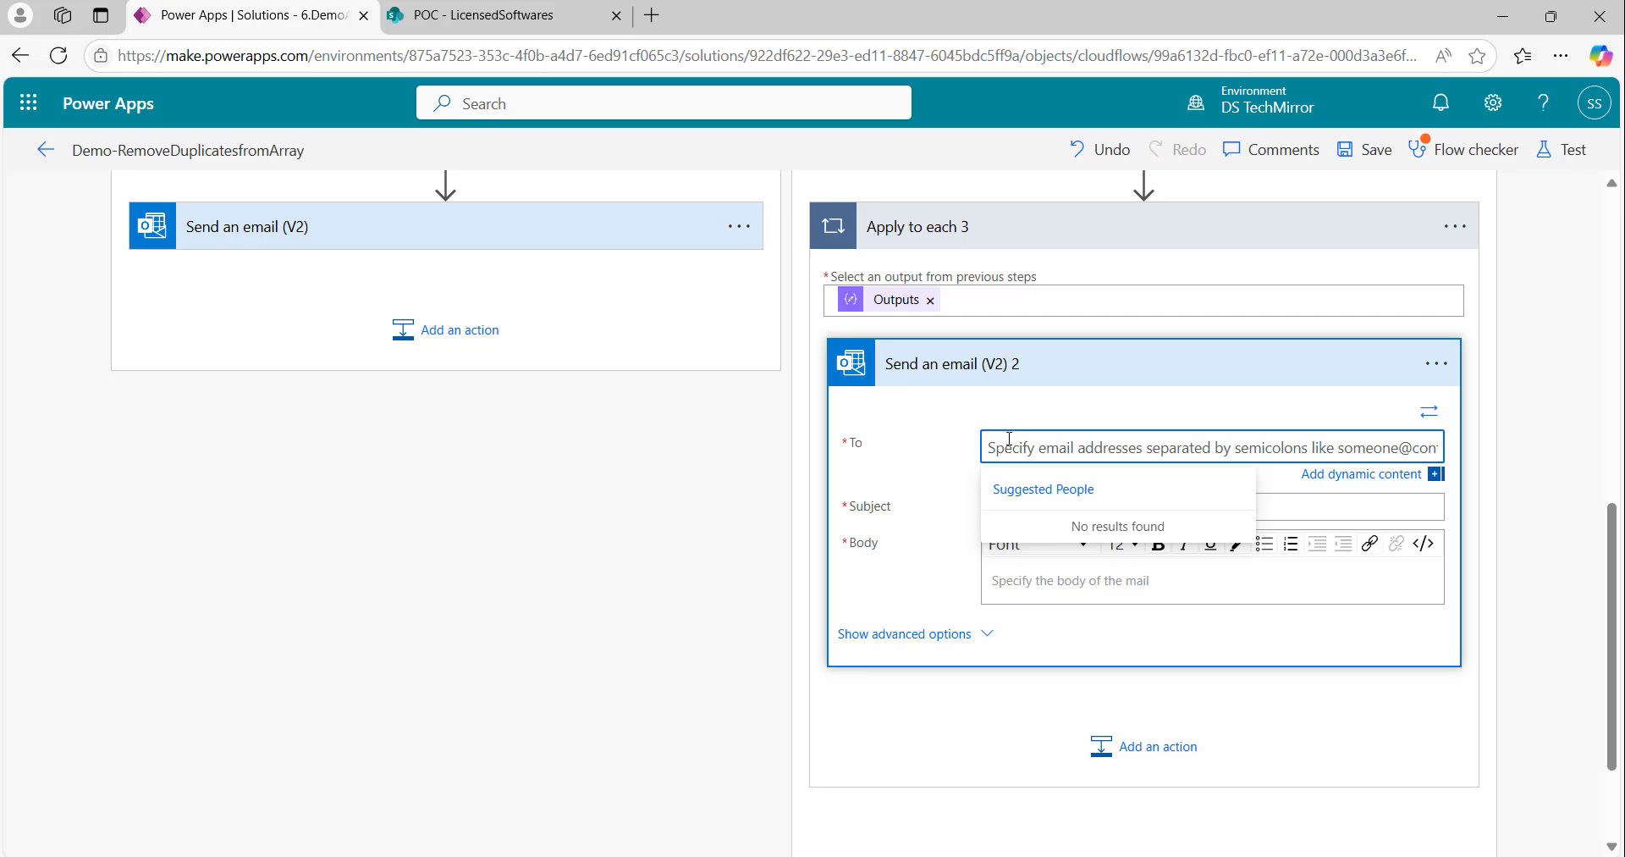
left_click(1320, 474)
left_click(1433, 559)
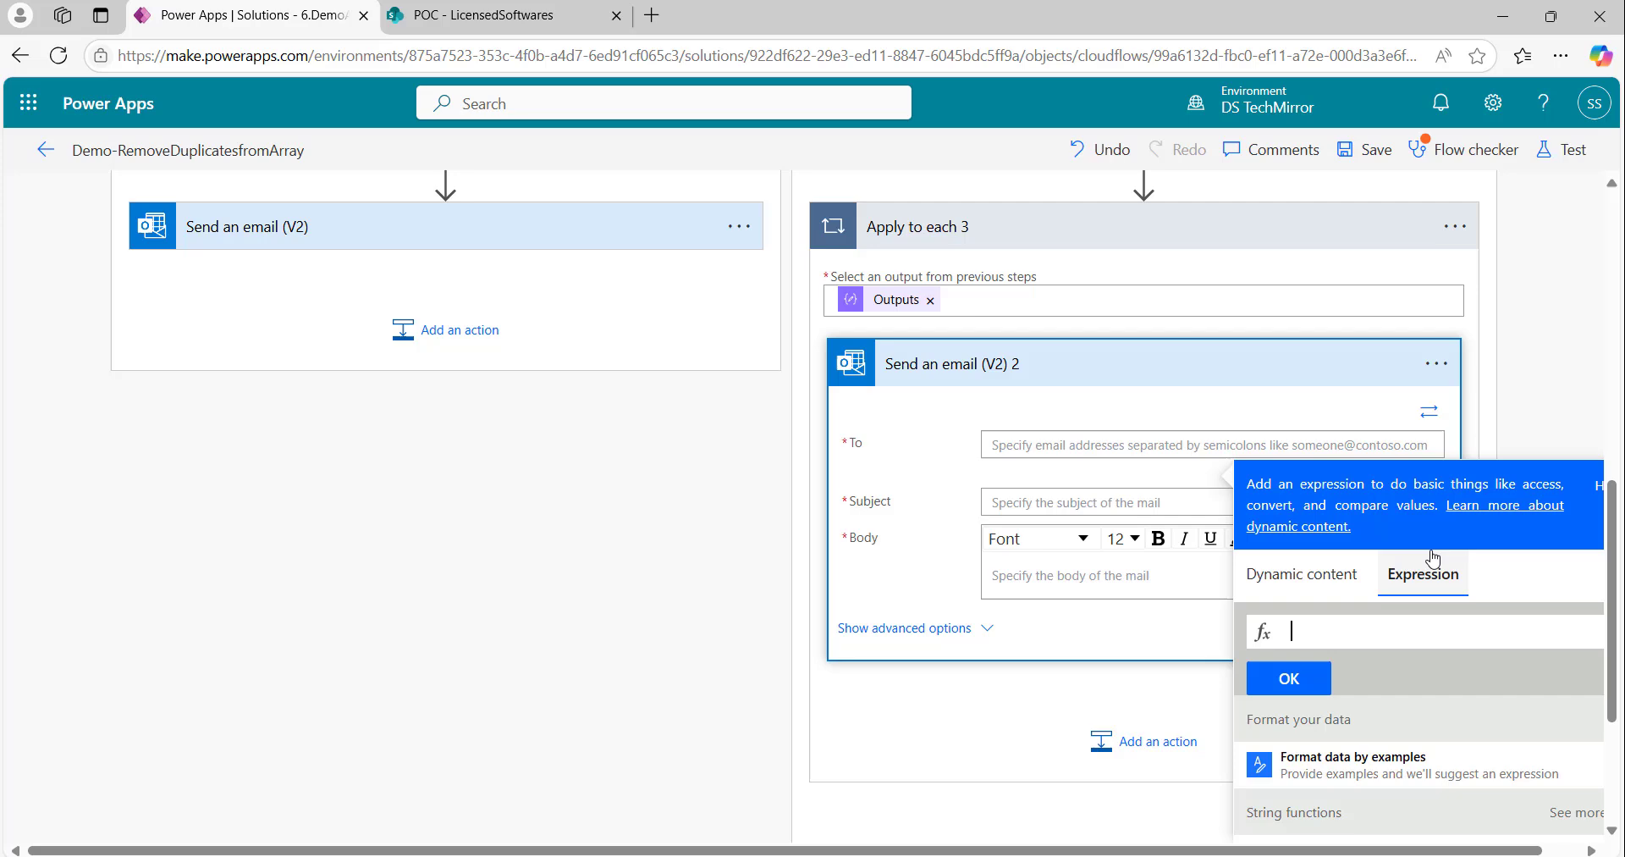
left_click(1301, 555)
left_click(1398, 343)
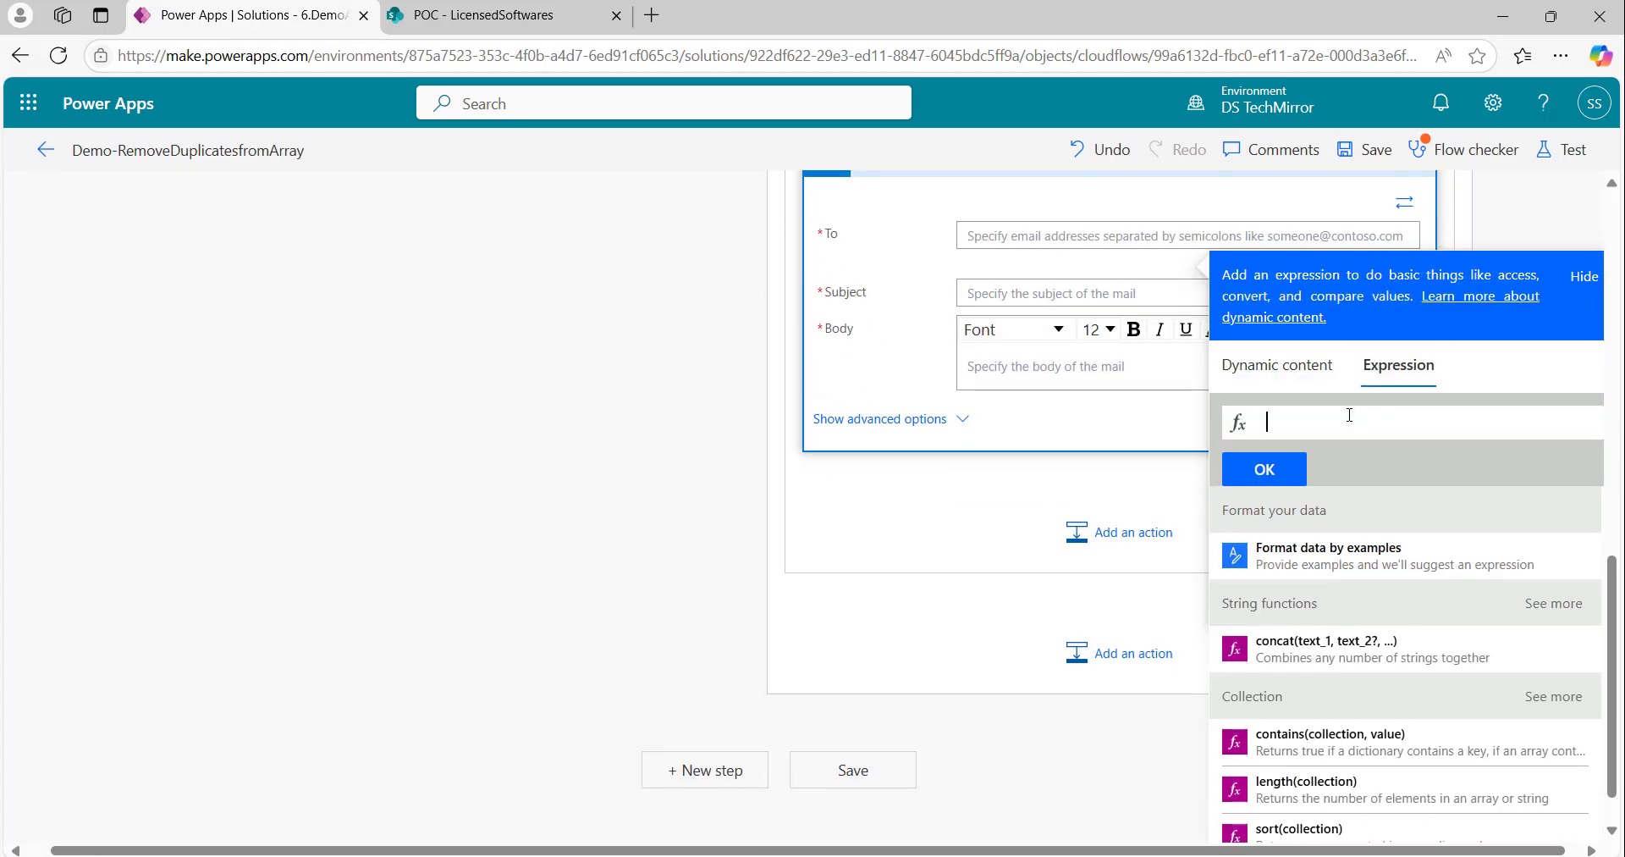
type("item()?['Product")
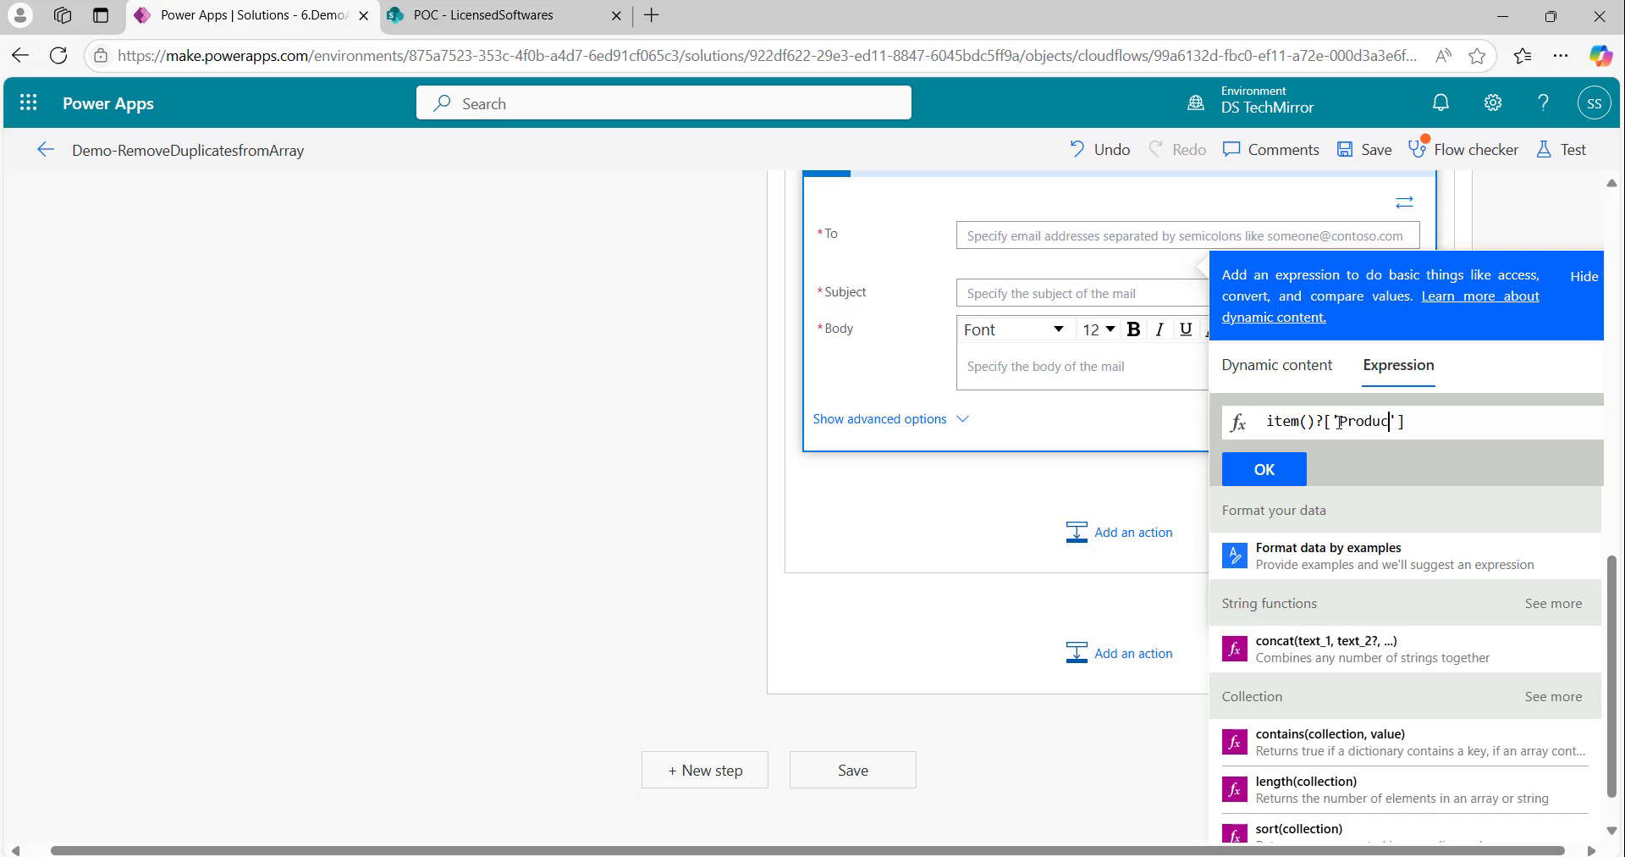
type("Manager")
left_click(1263, 469)
Step: Compare the JSON key names in Append to array variable 2 with the key used in the email's To expression
scroll(1018, 620, "up", 5)
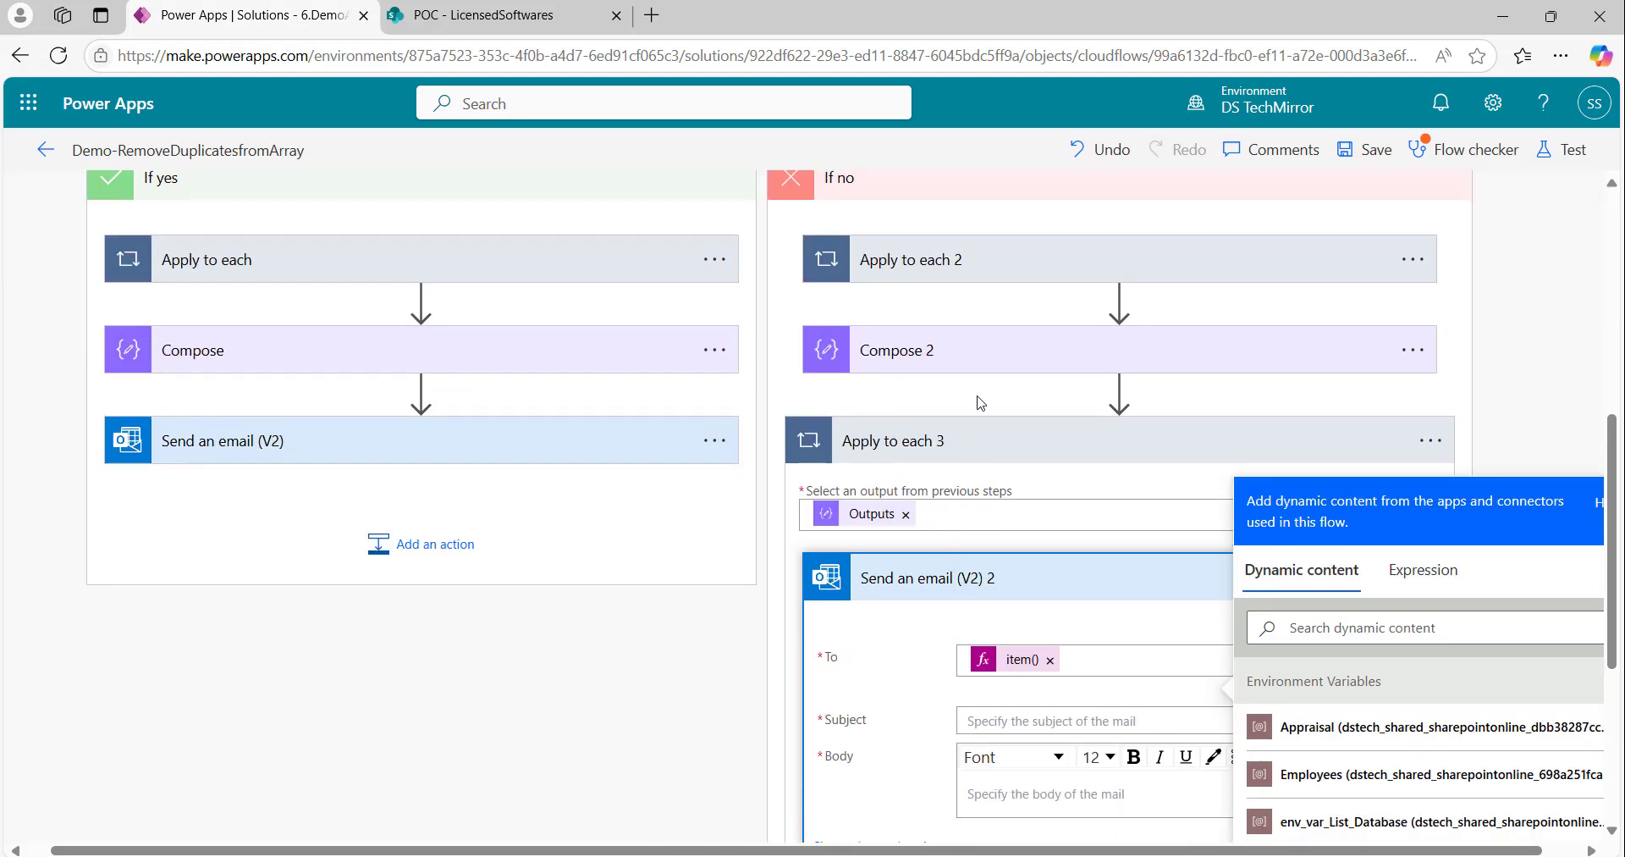
left_click(968, 347)
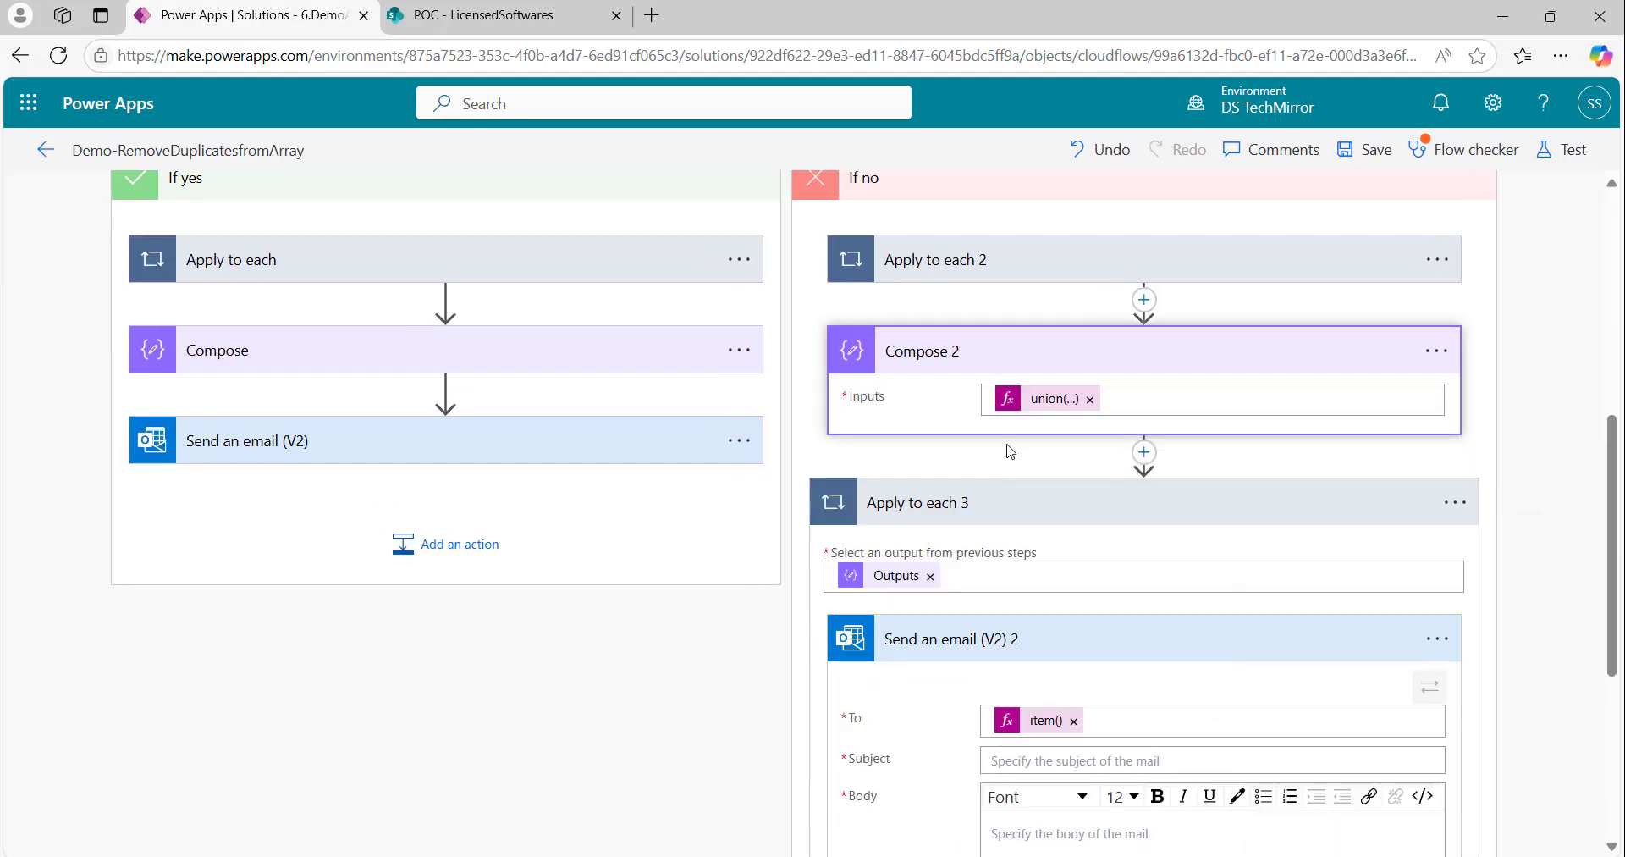
left_click(984, 281)
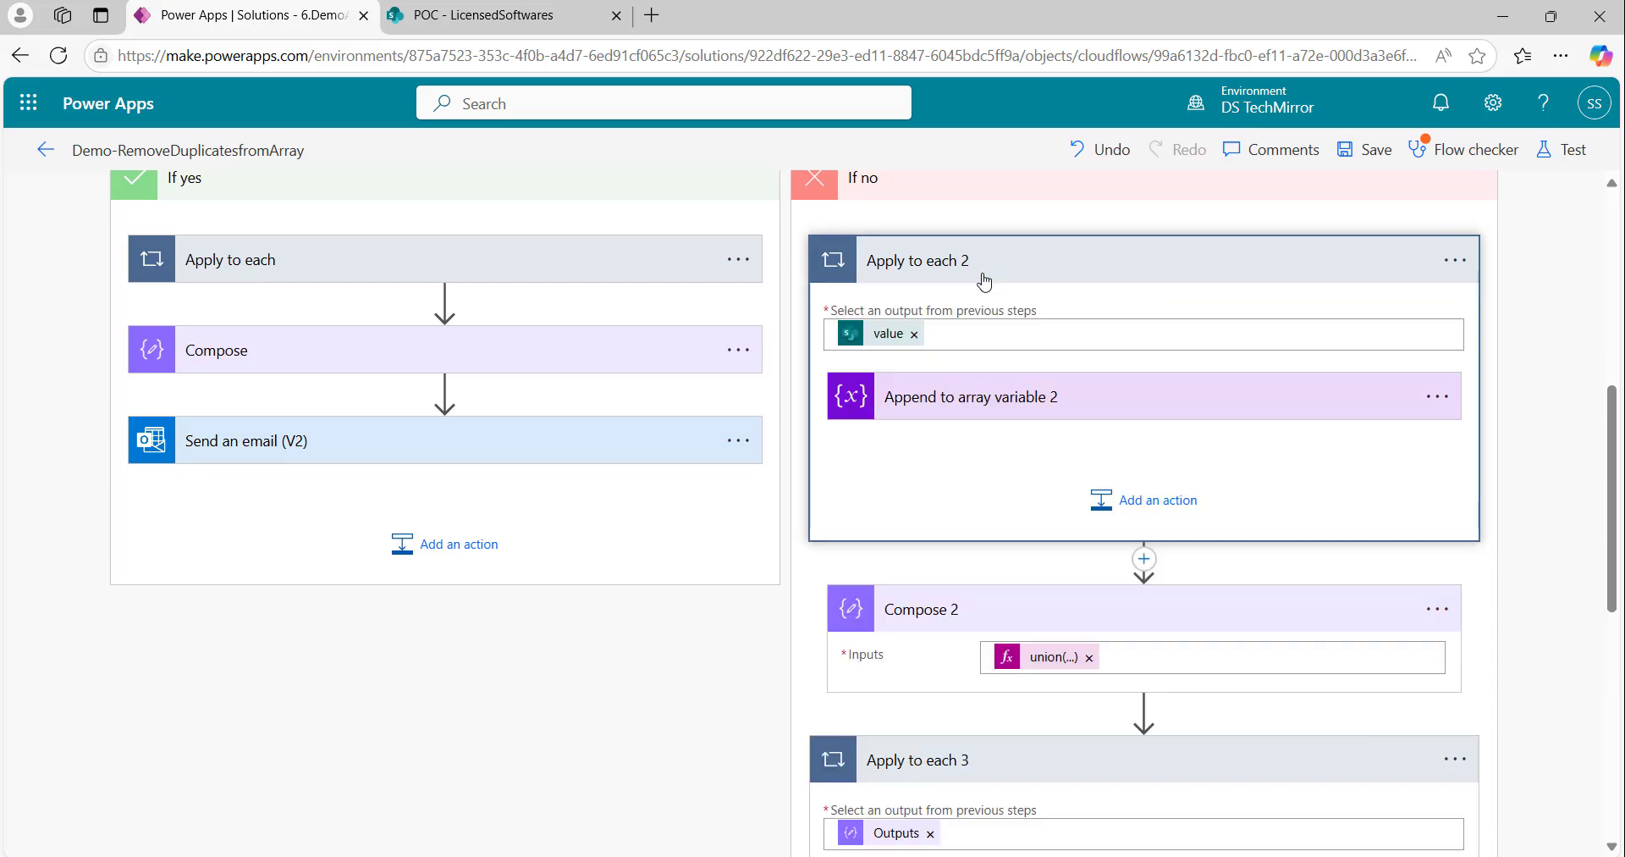
left_click(987, 399)
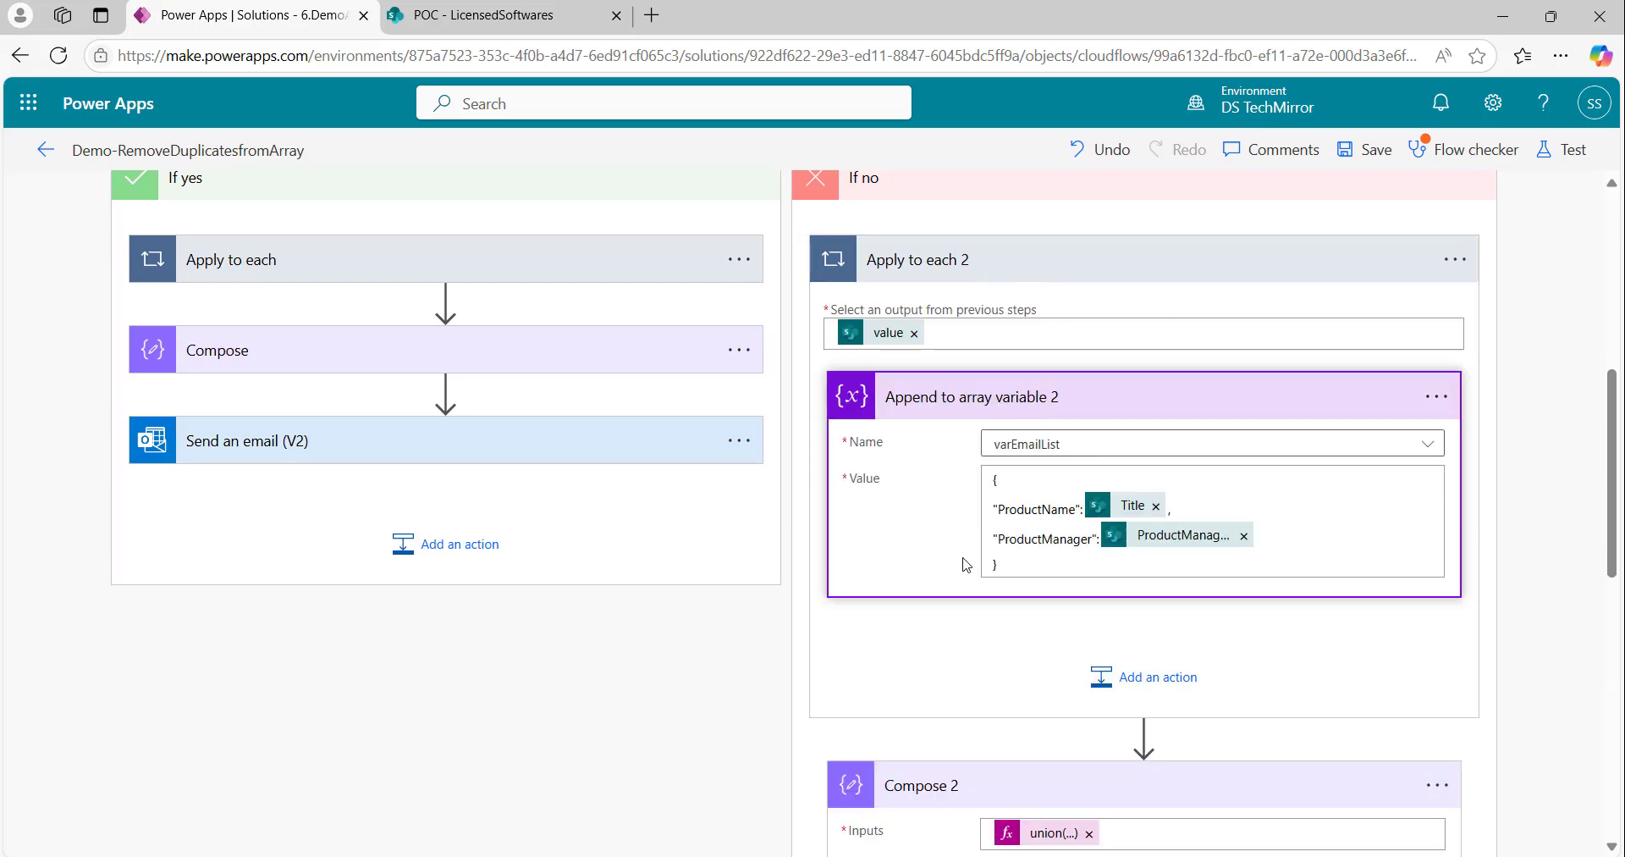
double_click(1030, 510)
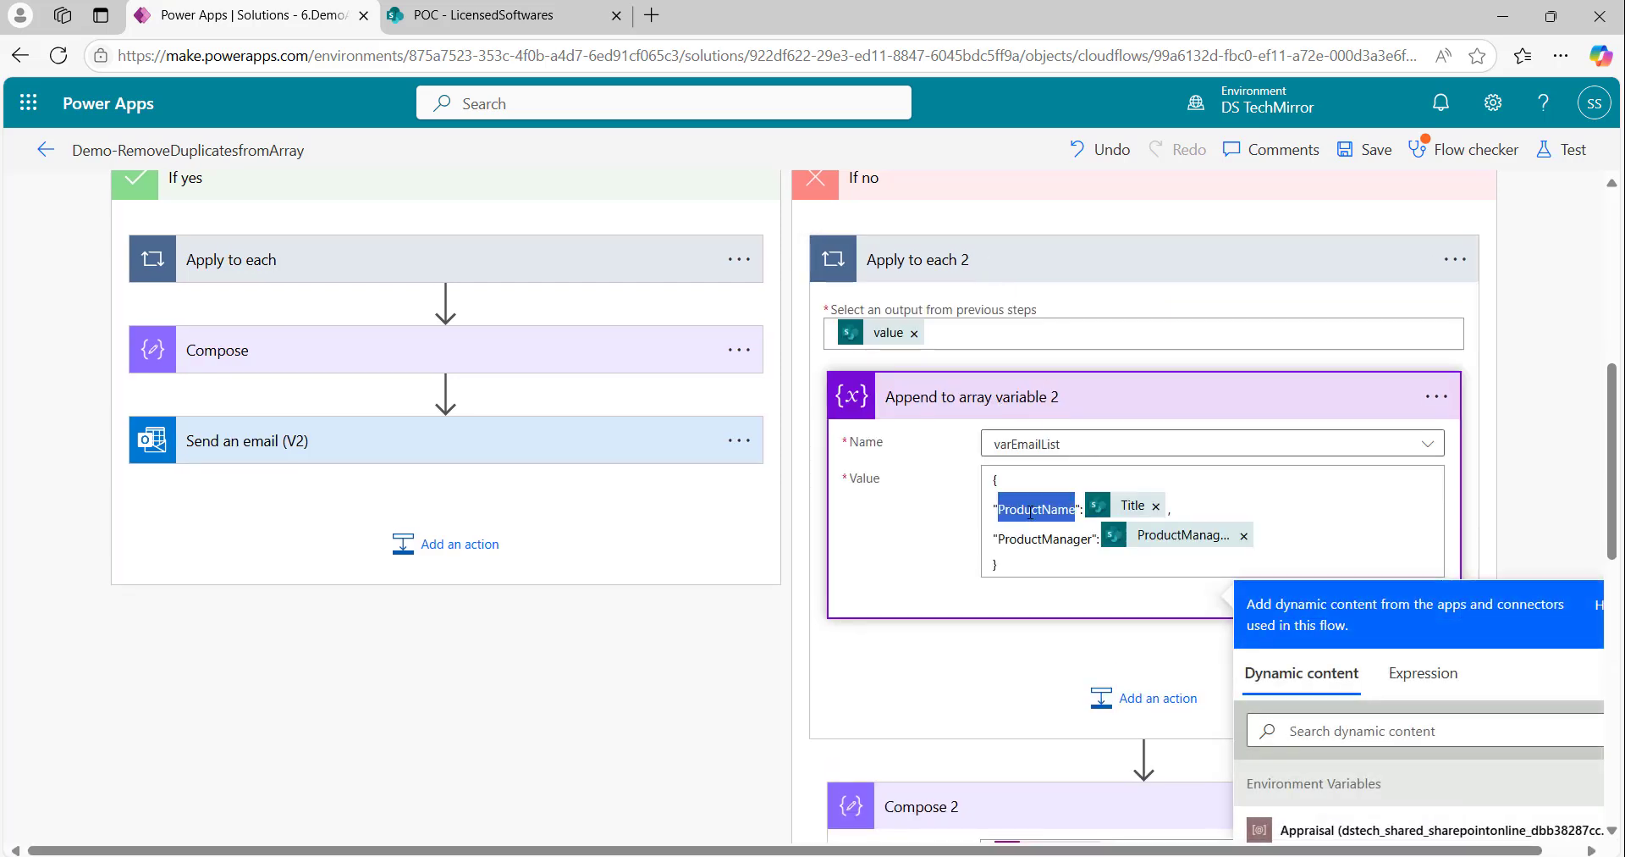
double_click(1039, 539)
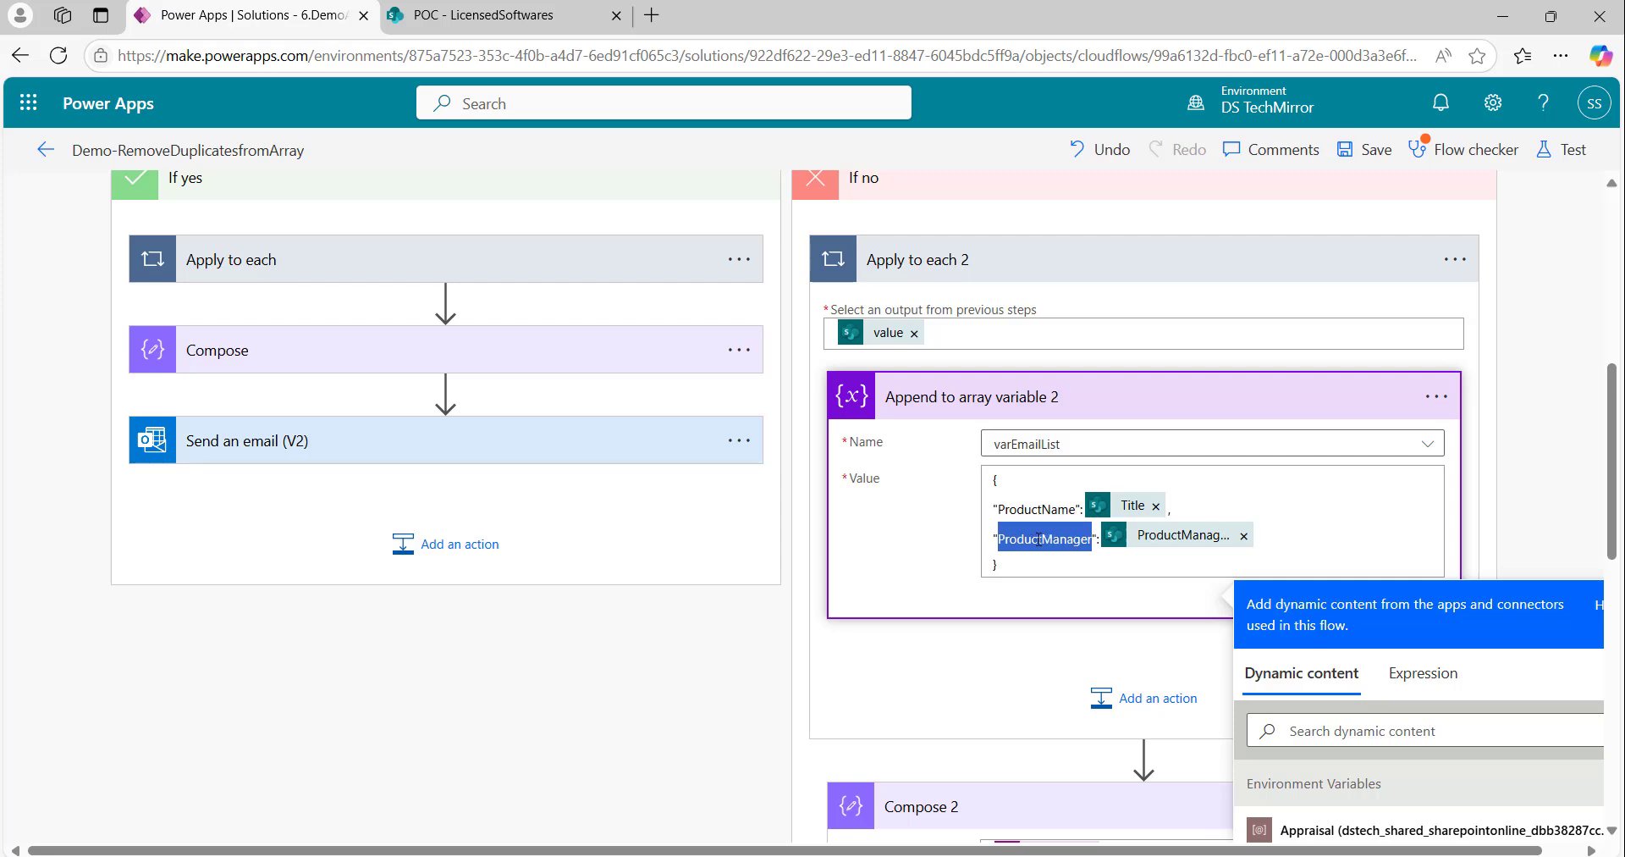
scroll(1039, 539, "down", 9)
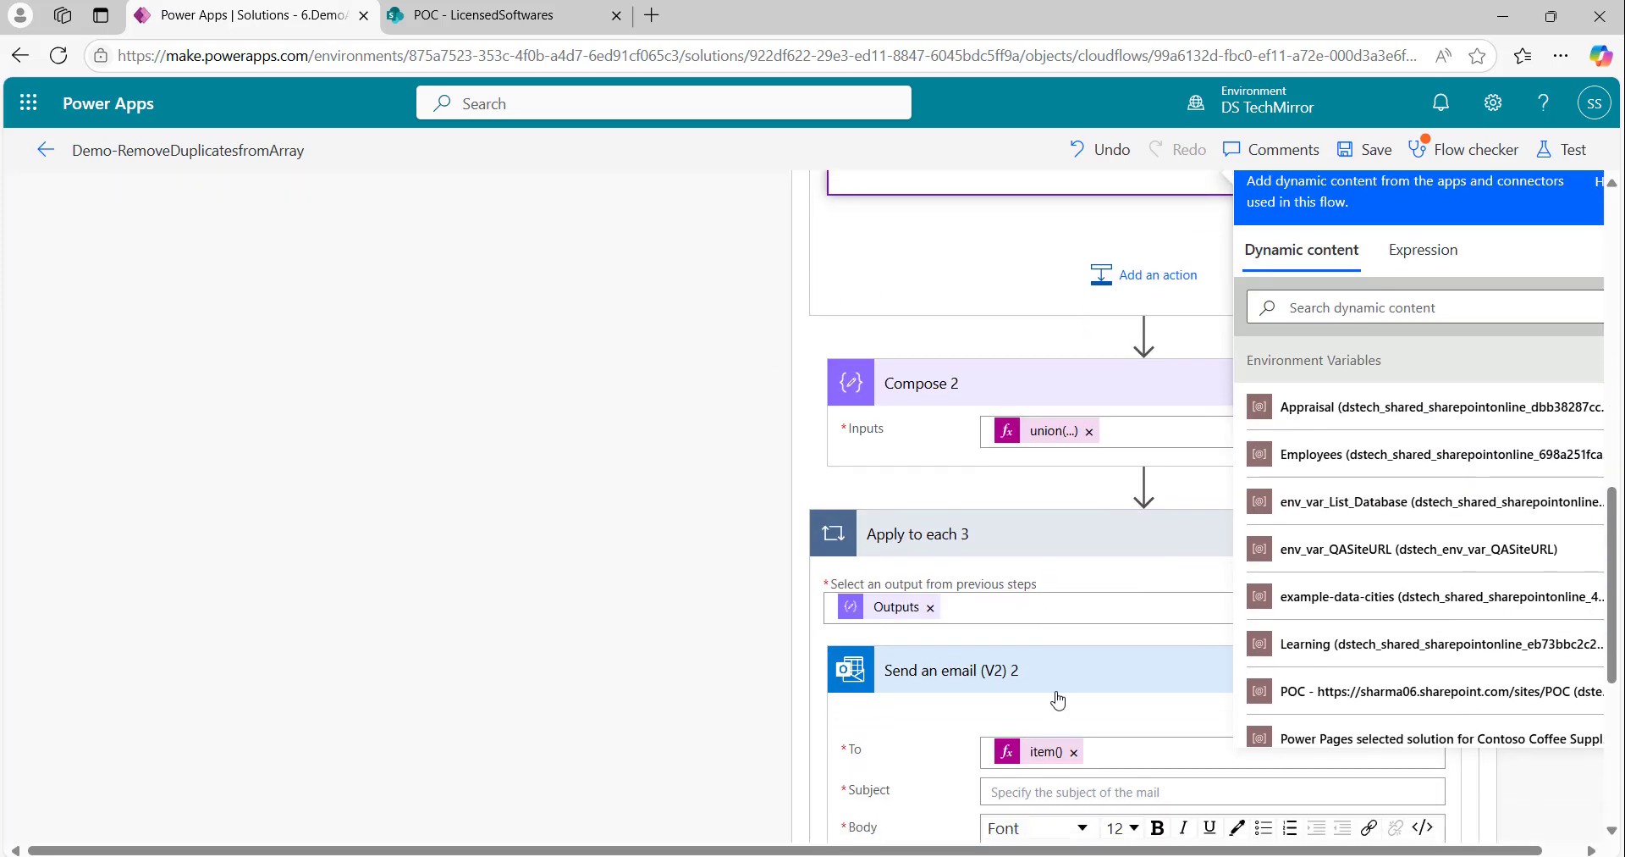
left_click(1021, 437)
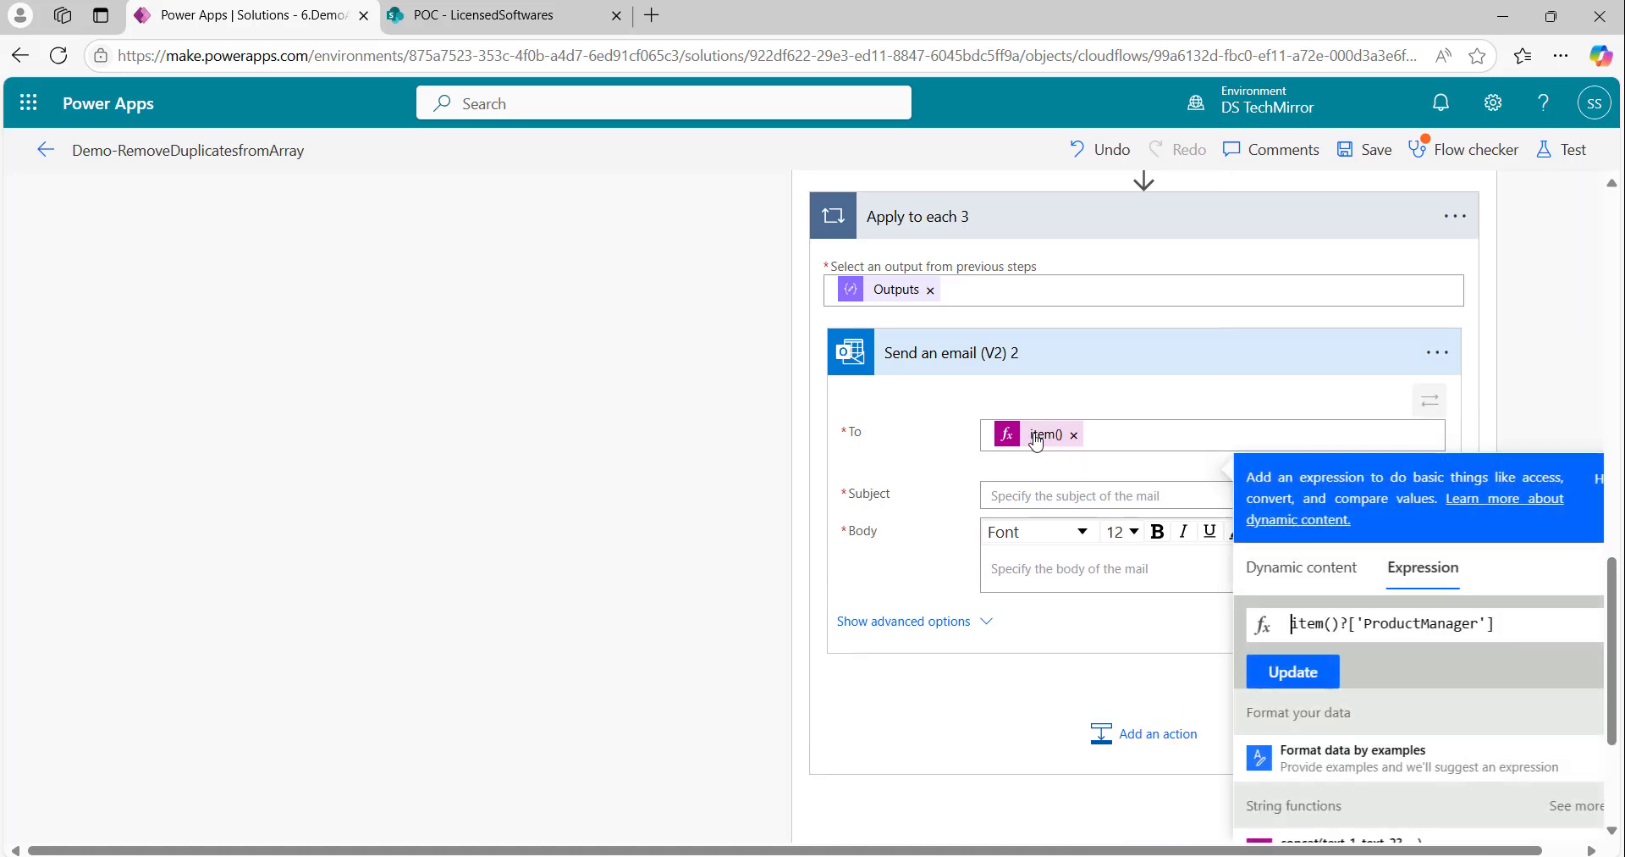
double_click(1421, 627)
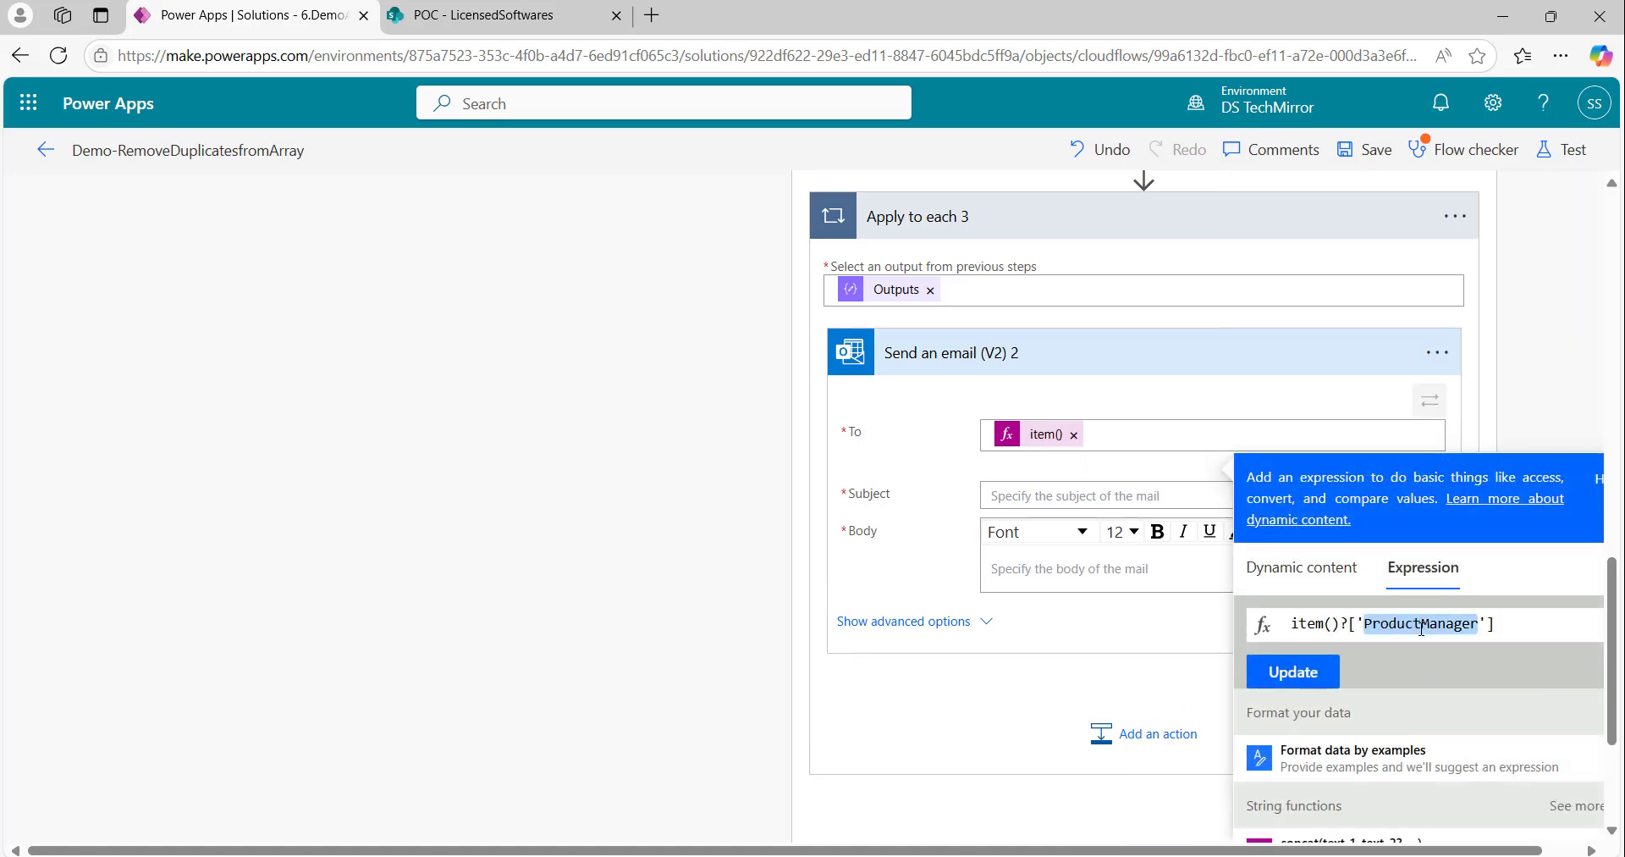
key("Right")
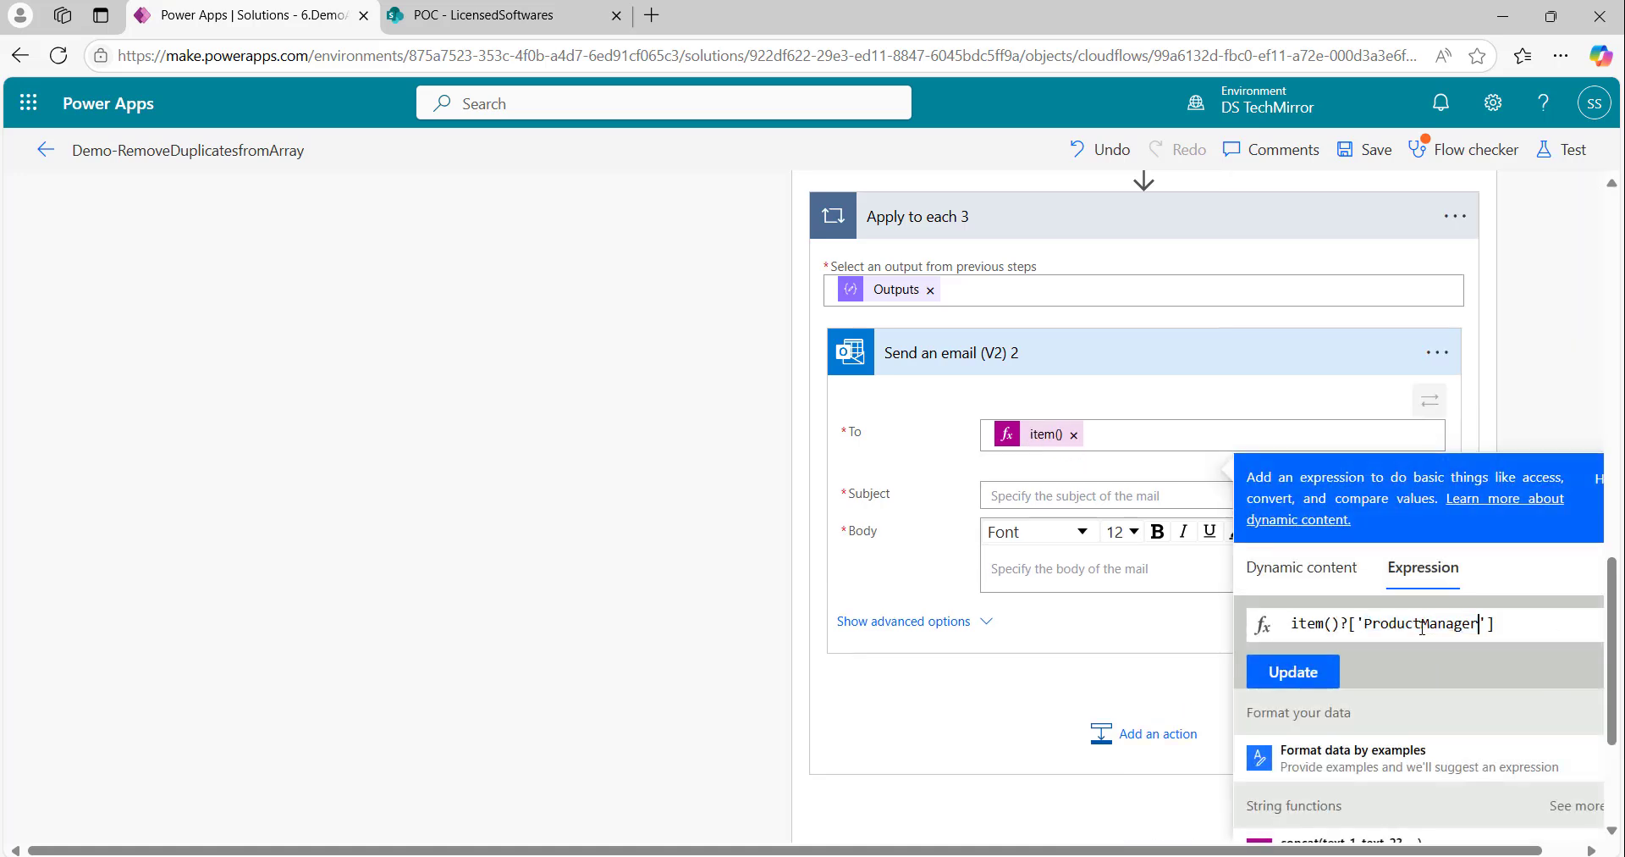
Step: Apply the To expression and set the Subject of Send an email (V2) 2 to the expression item()?['ProductName']
left_click(1293, 671)
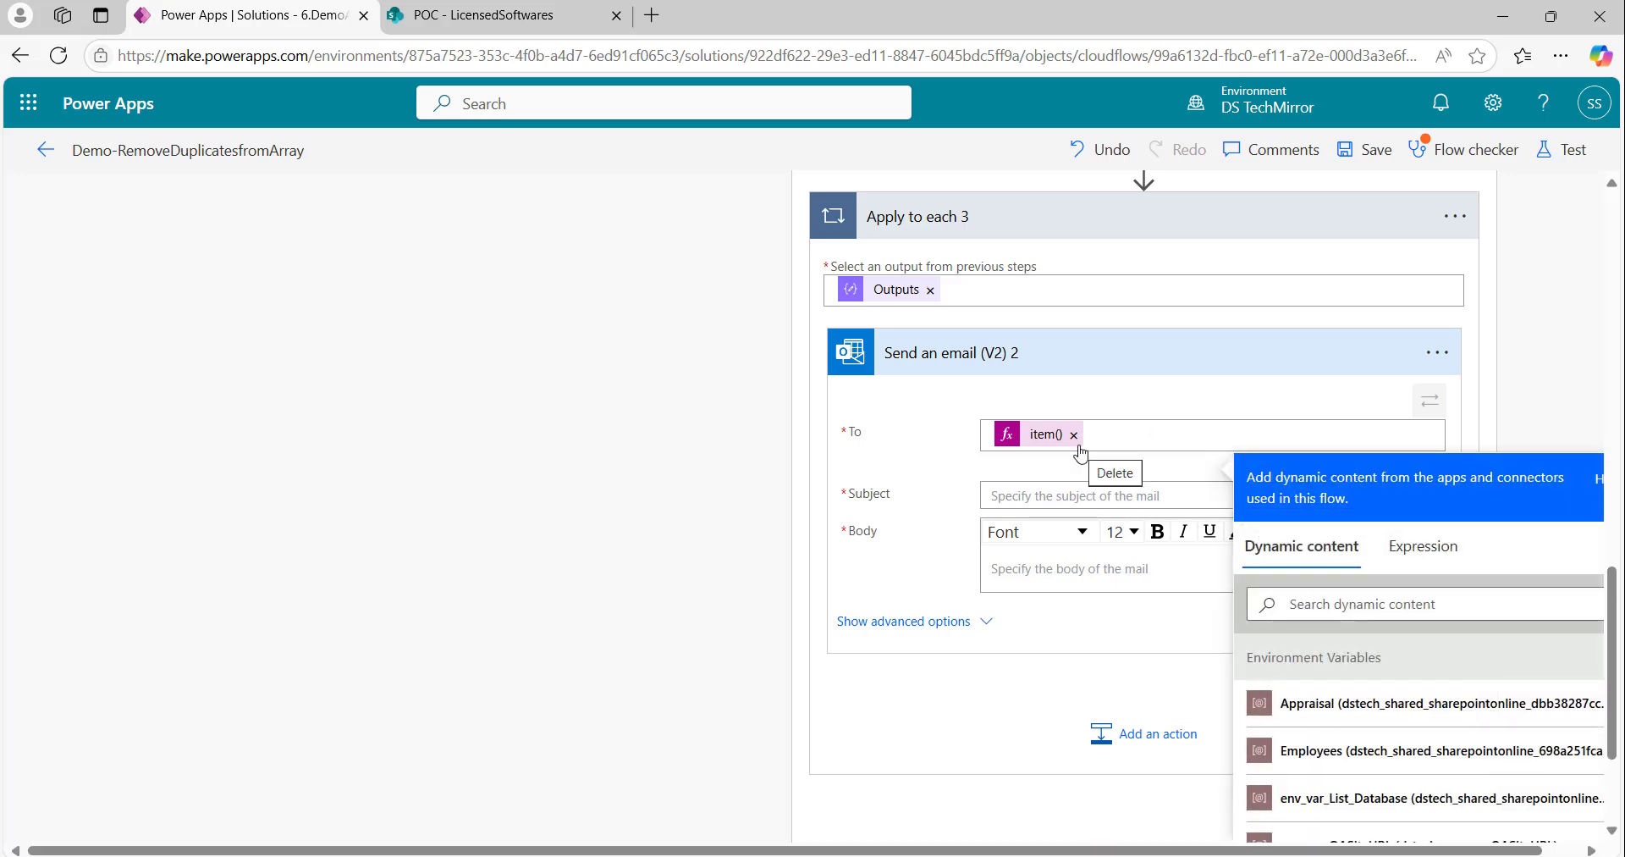
left_click(1016, 495)
left_click(1406, 659)
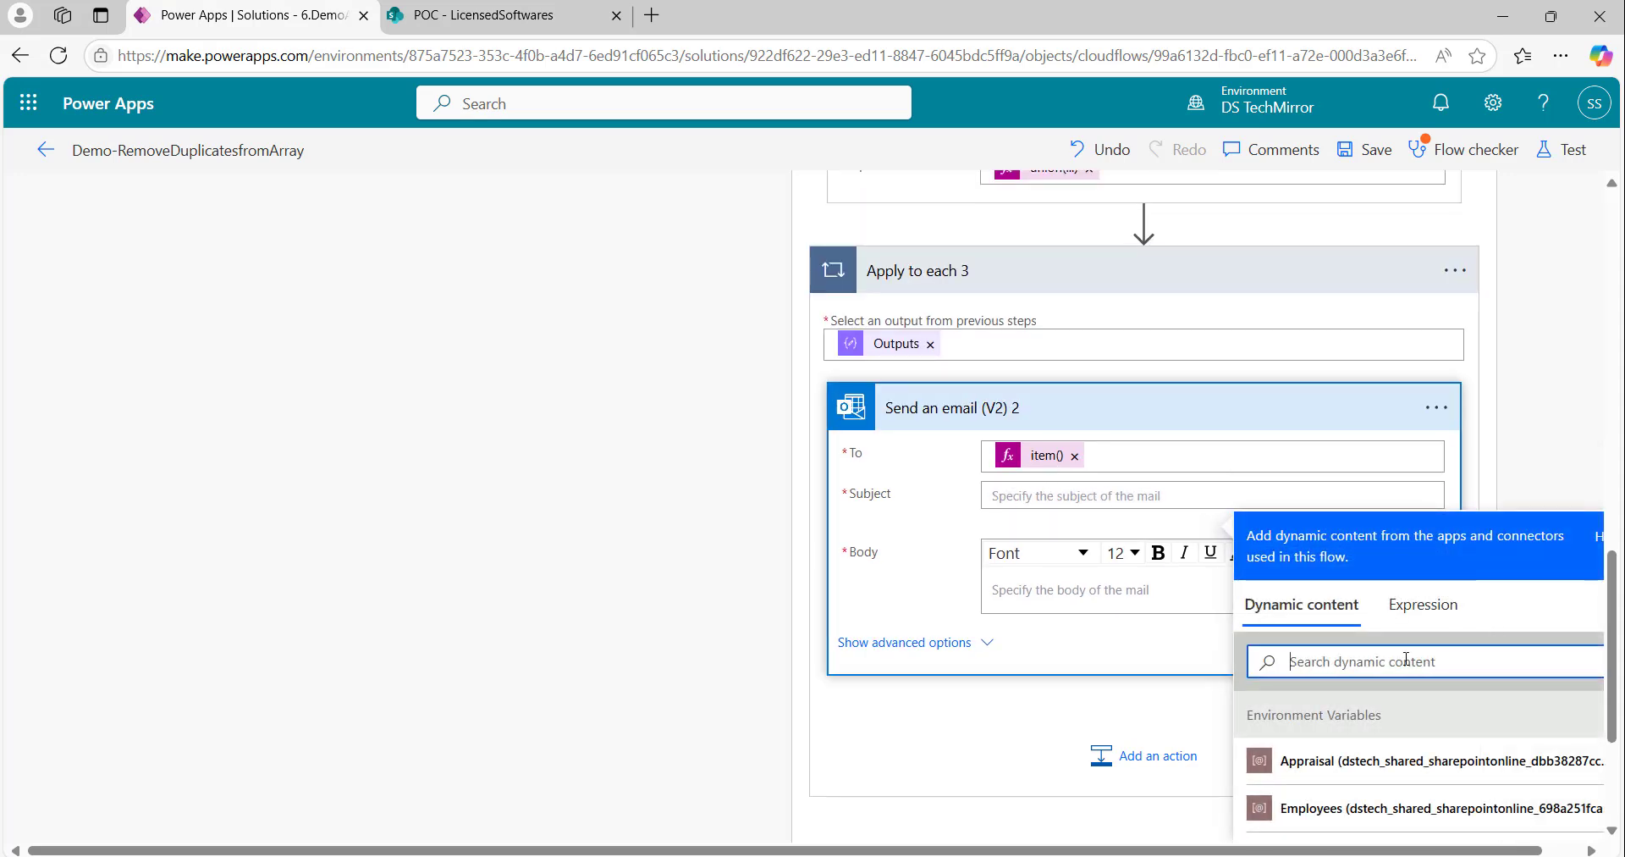
type("item")
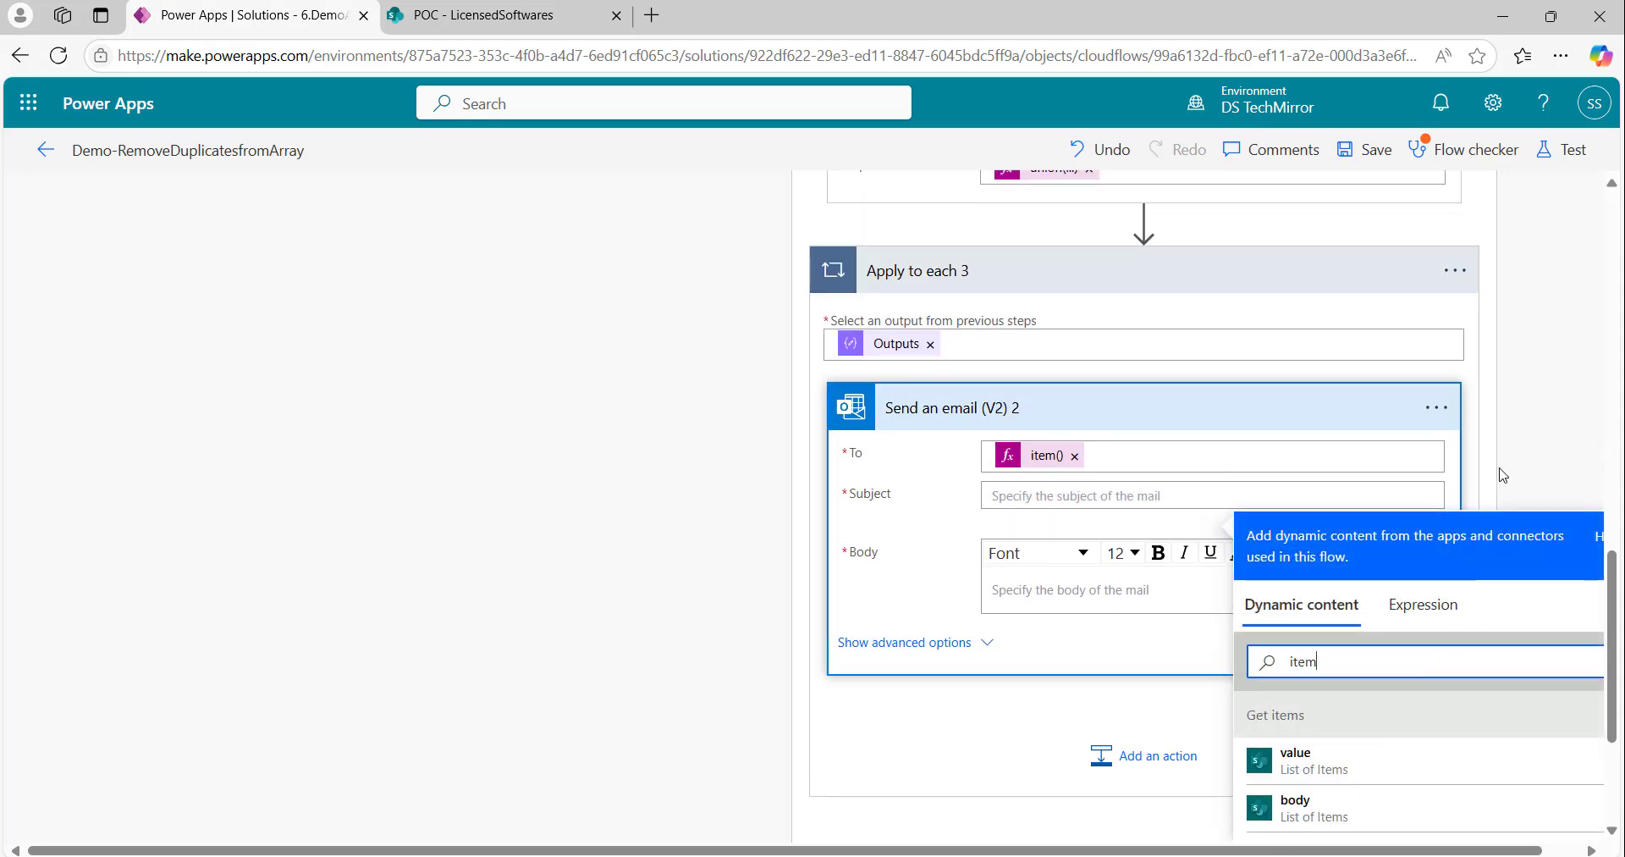
left_click(1421, 597)
type("it")
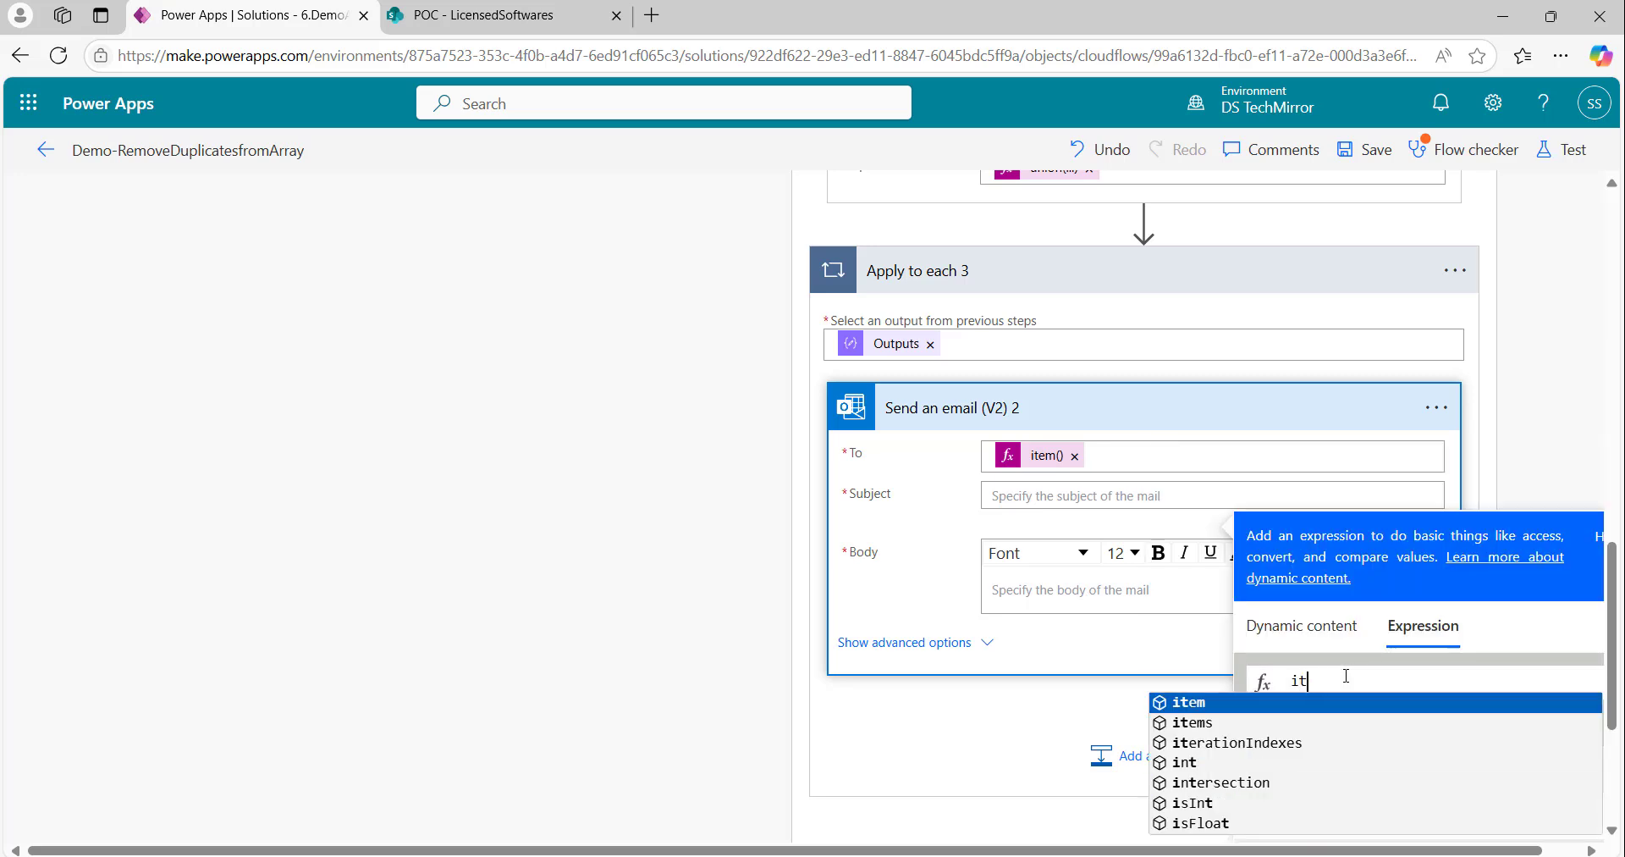
type("em()?")
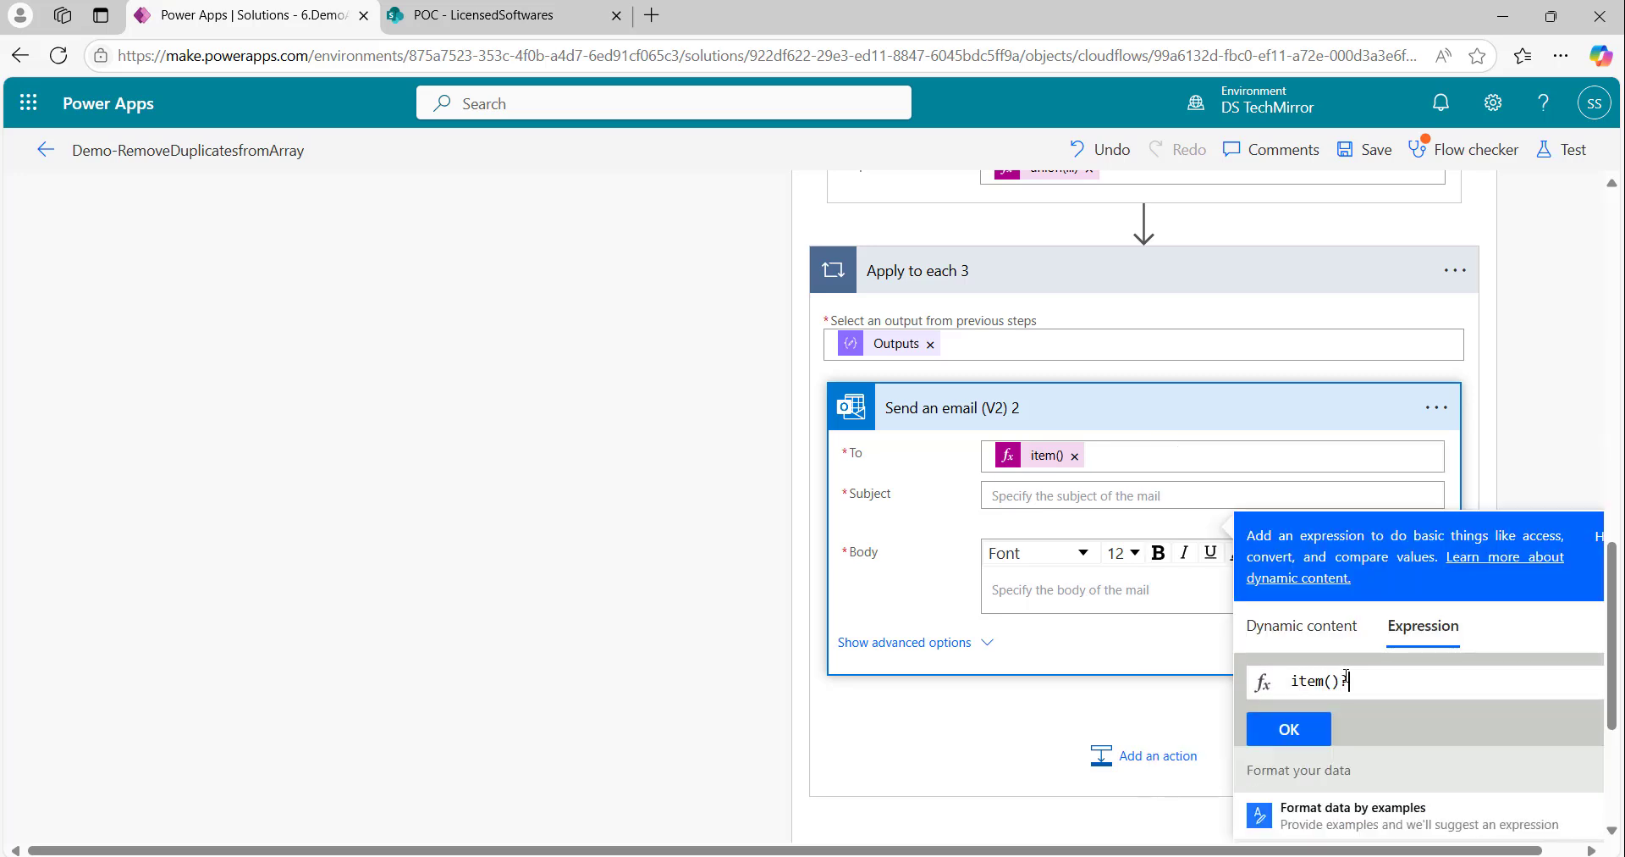
type("[]")
type("'")
type("Pr")
type("oduct")
left_click(1288, 729)
Step: Enter test as the body of Send an email (V2) 2 and save the flow, dismissing the flow checker
left_click(1028, 599)
type("test")
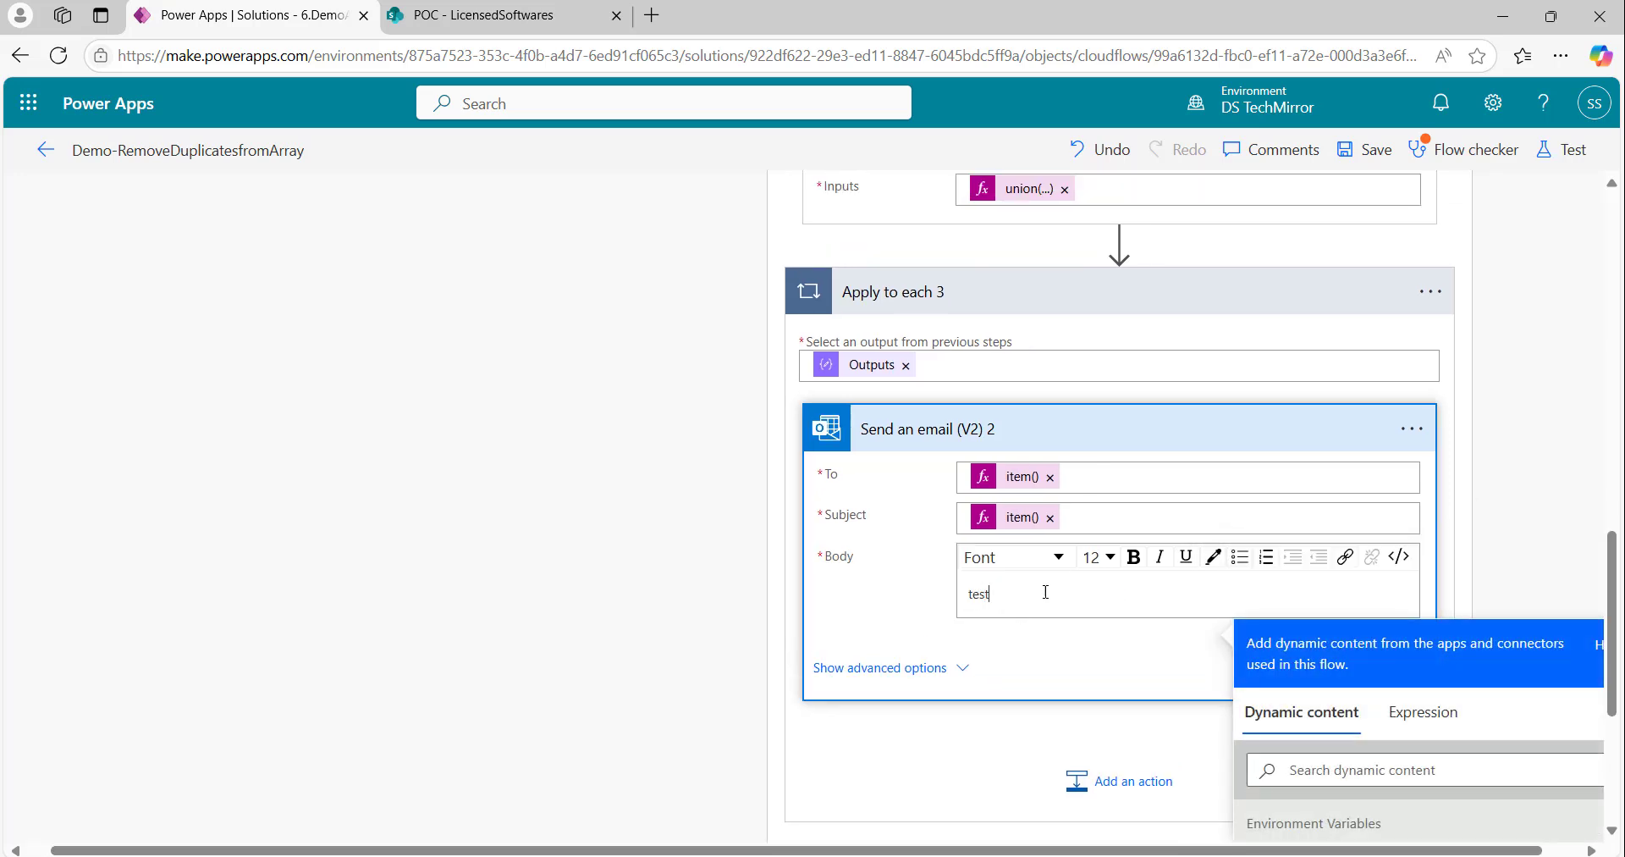
left_click(1380, 153)
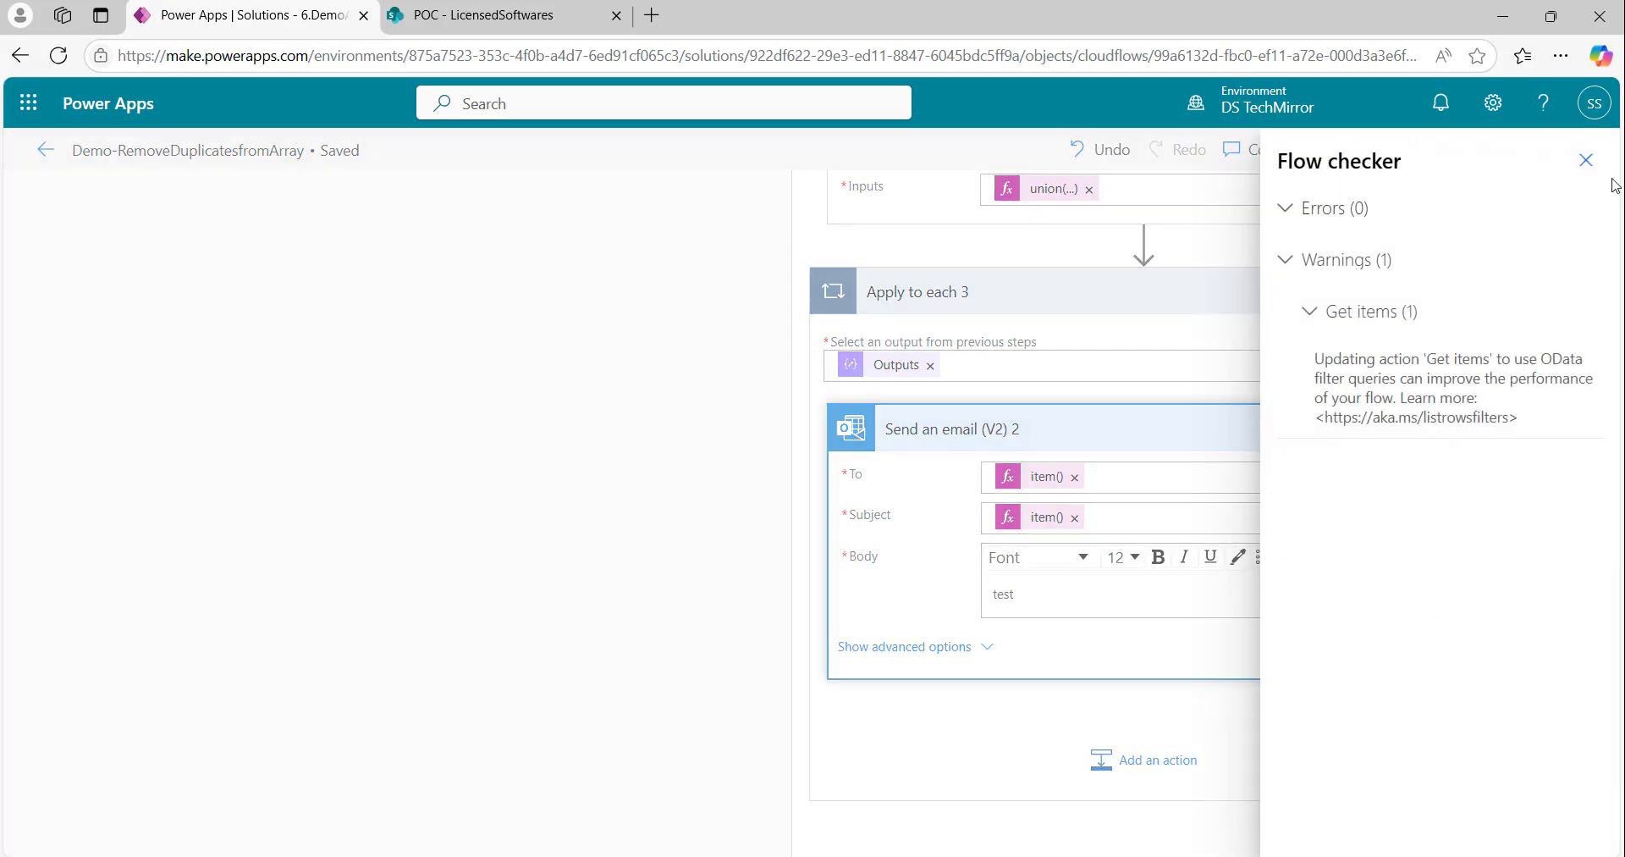
left_click(1586, 161)
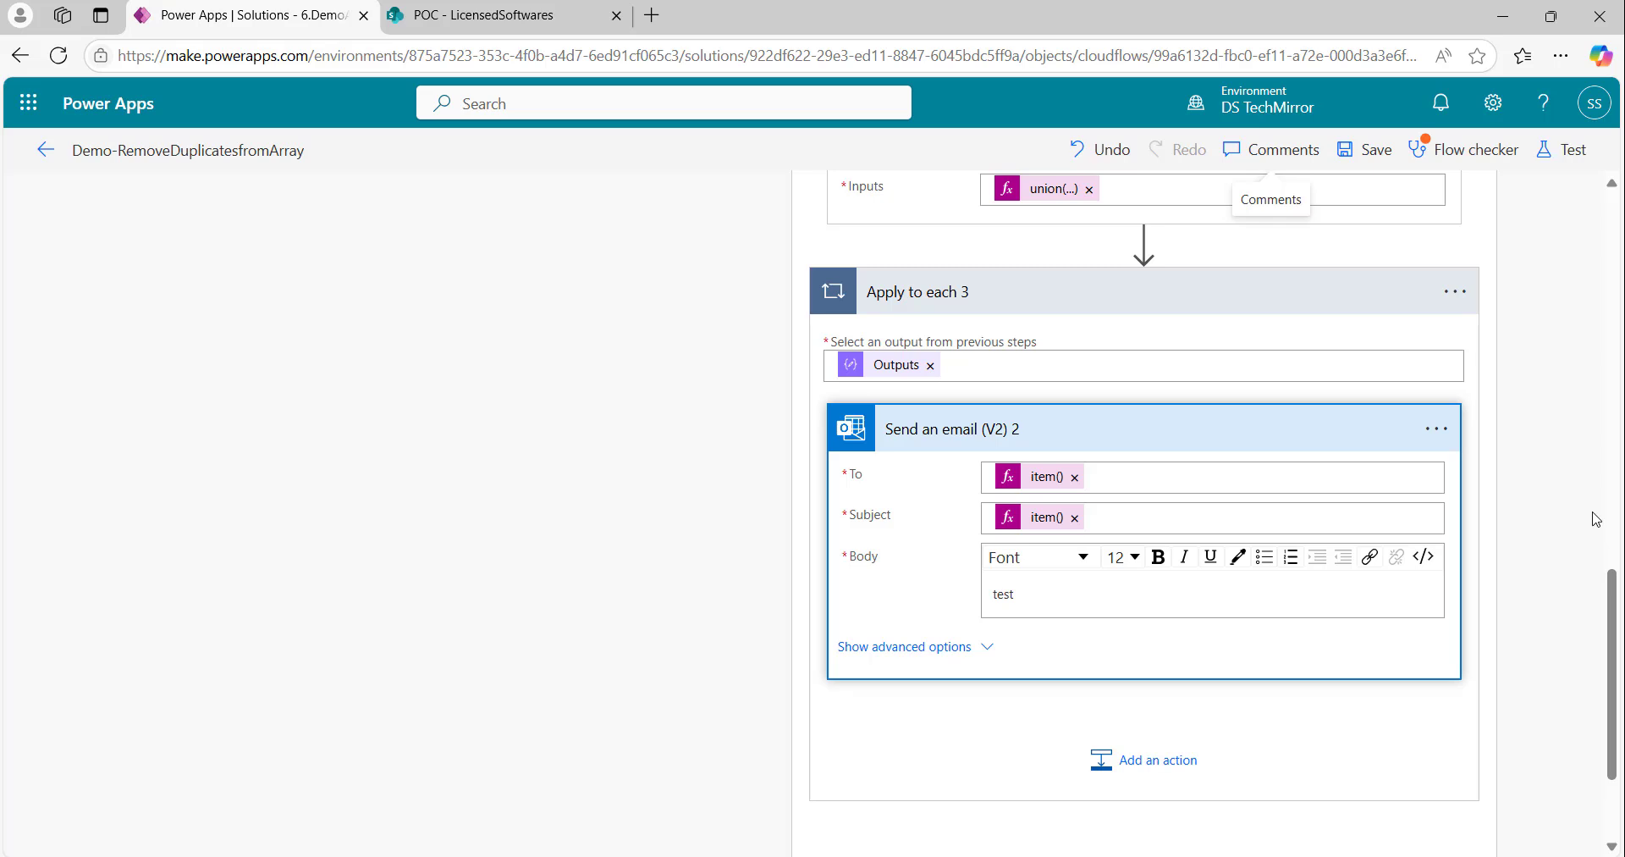
Step: Run a test of the flow and expand Apply to each 3 in the run's If no branch
left_click(1571, 150)
left_click(1351, 820)
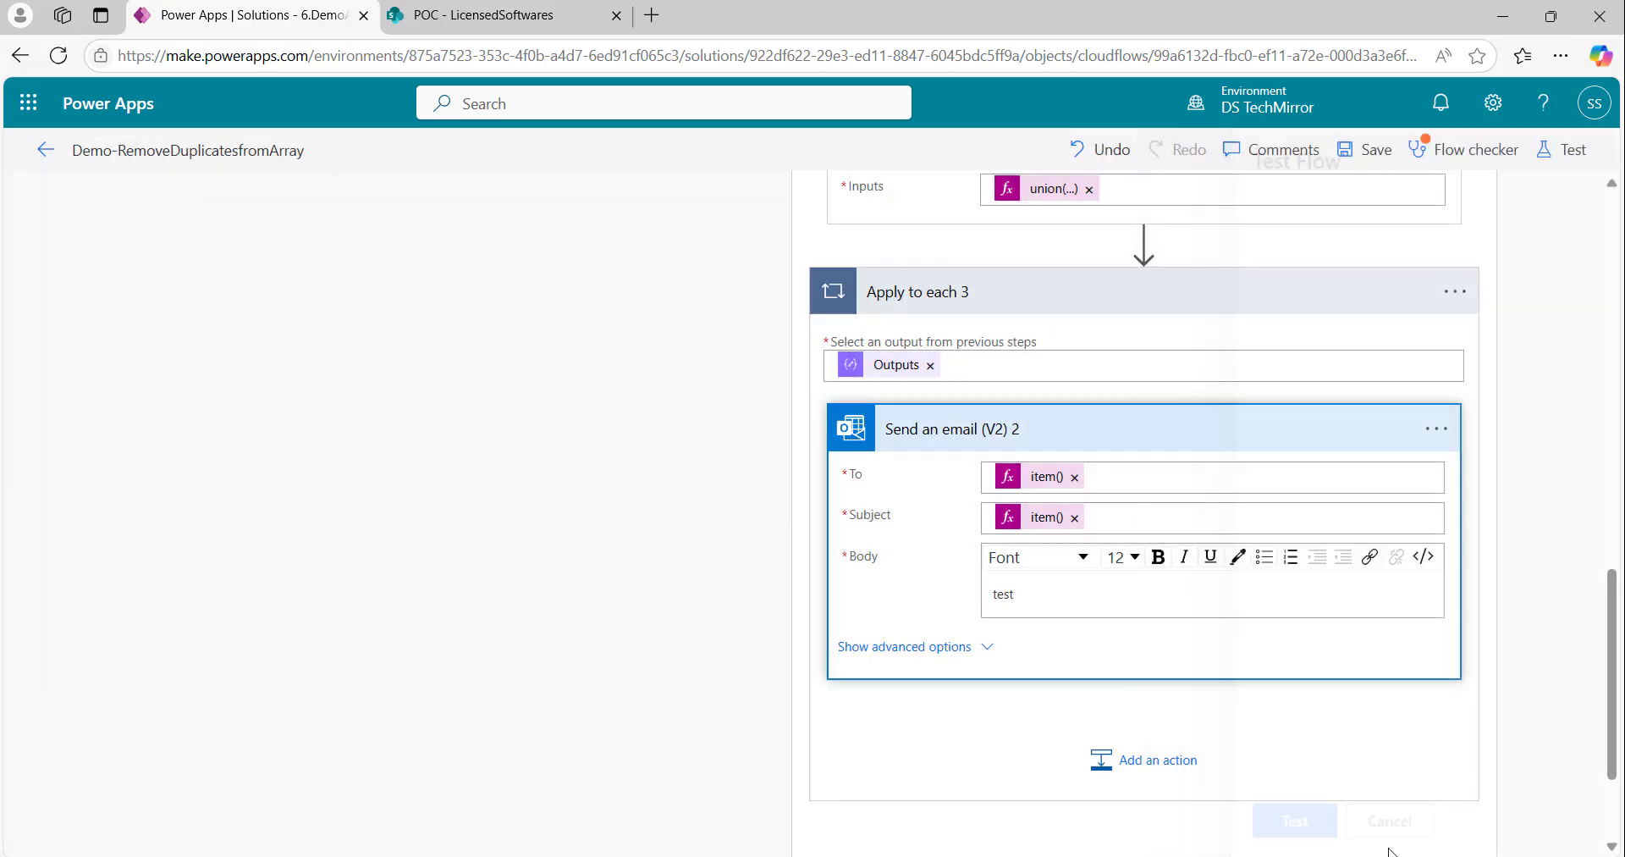
scroll(1378, 424, "down", 3)
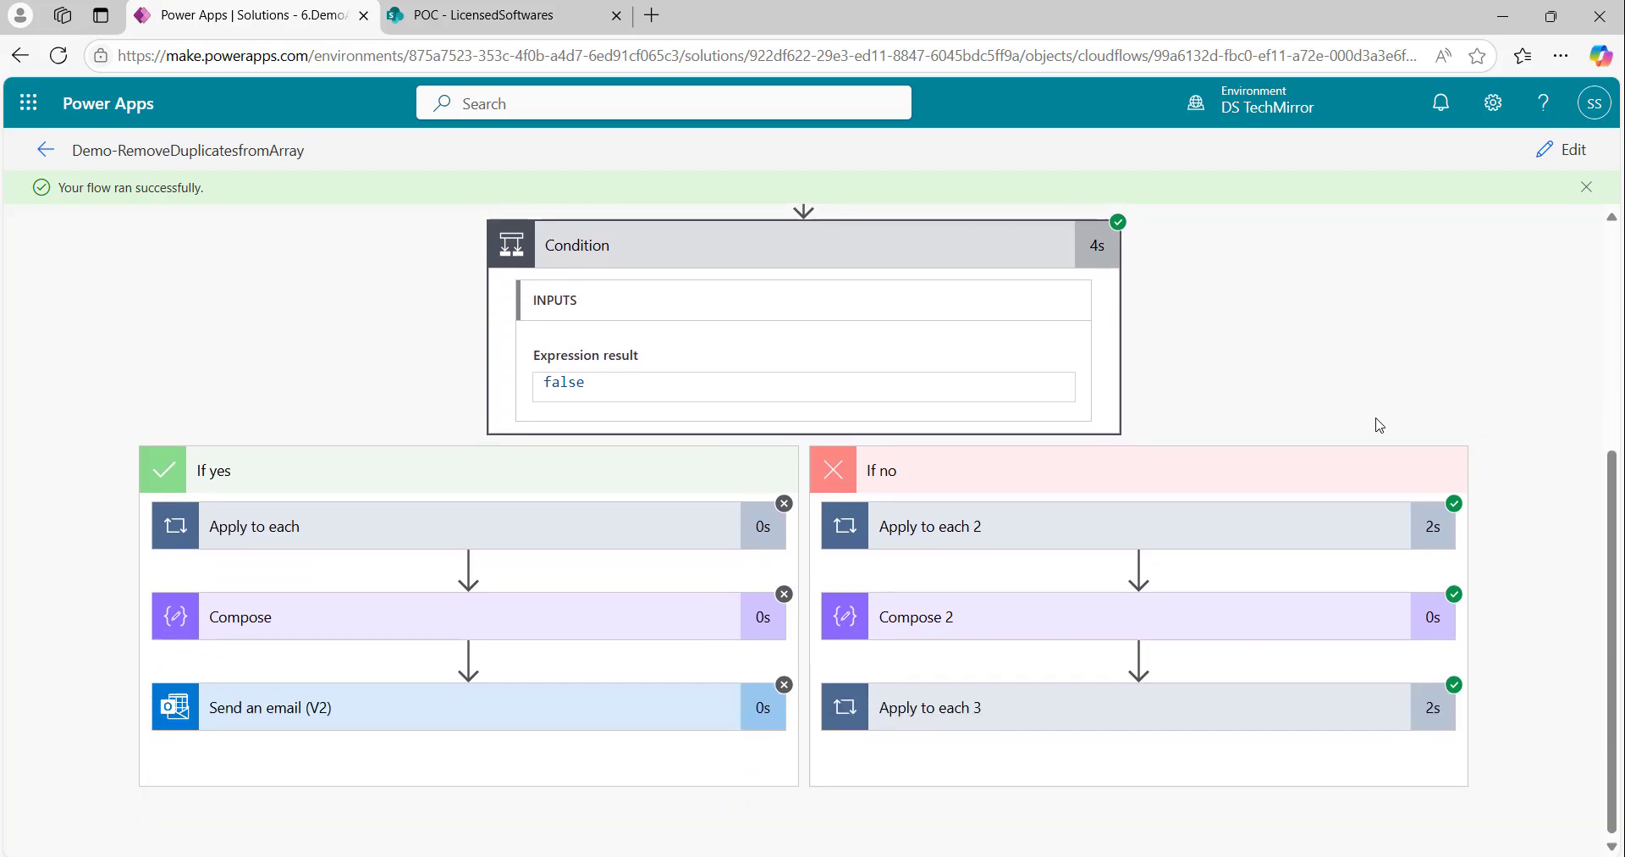
left_click(1178, 718)
scroll(1323, 708, "down", 3)
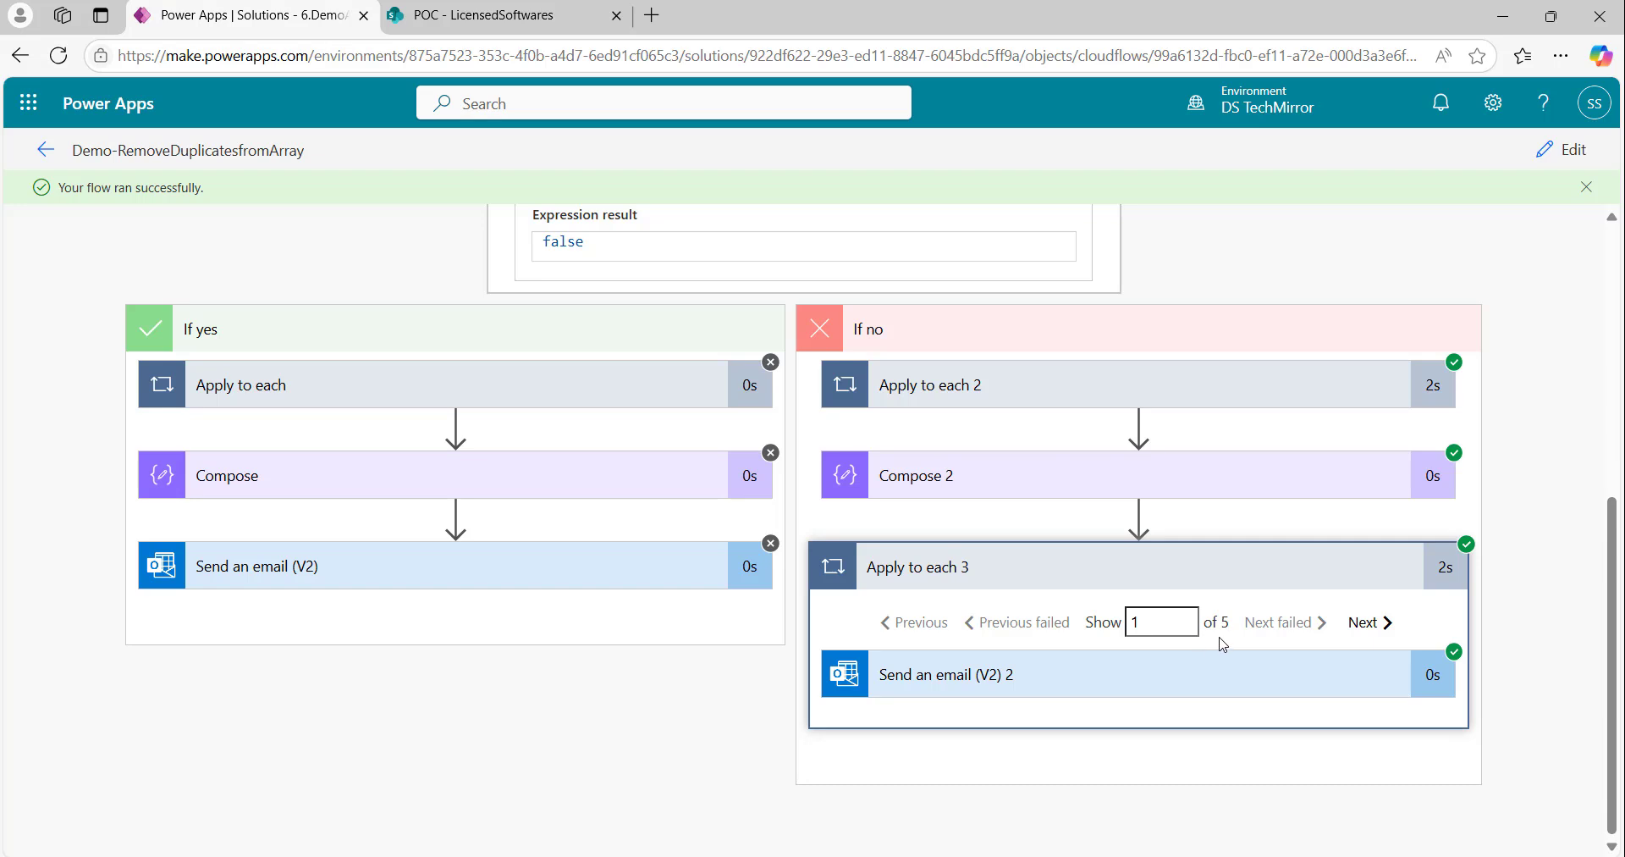
Step: In the SharePoint LicensedSoftwares list, select one row for each distinct product: Figma, Power BI, Power Apps, Visual Studio and Copilot
left_click(552, 20)
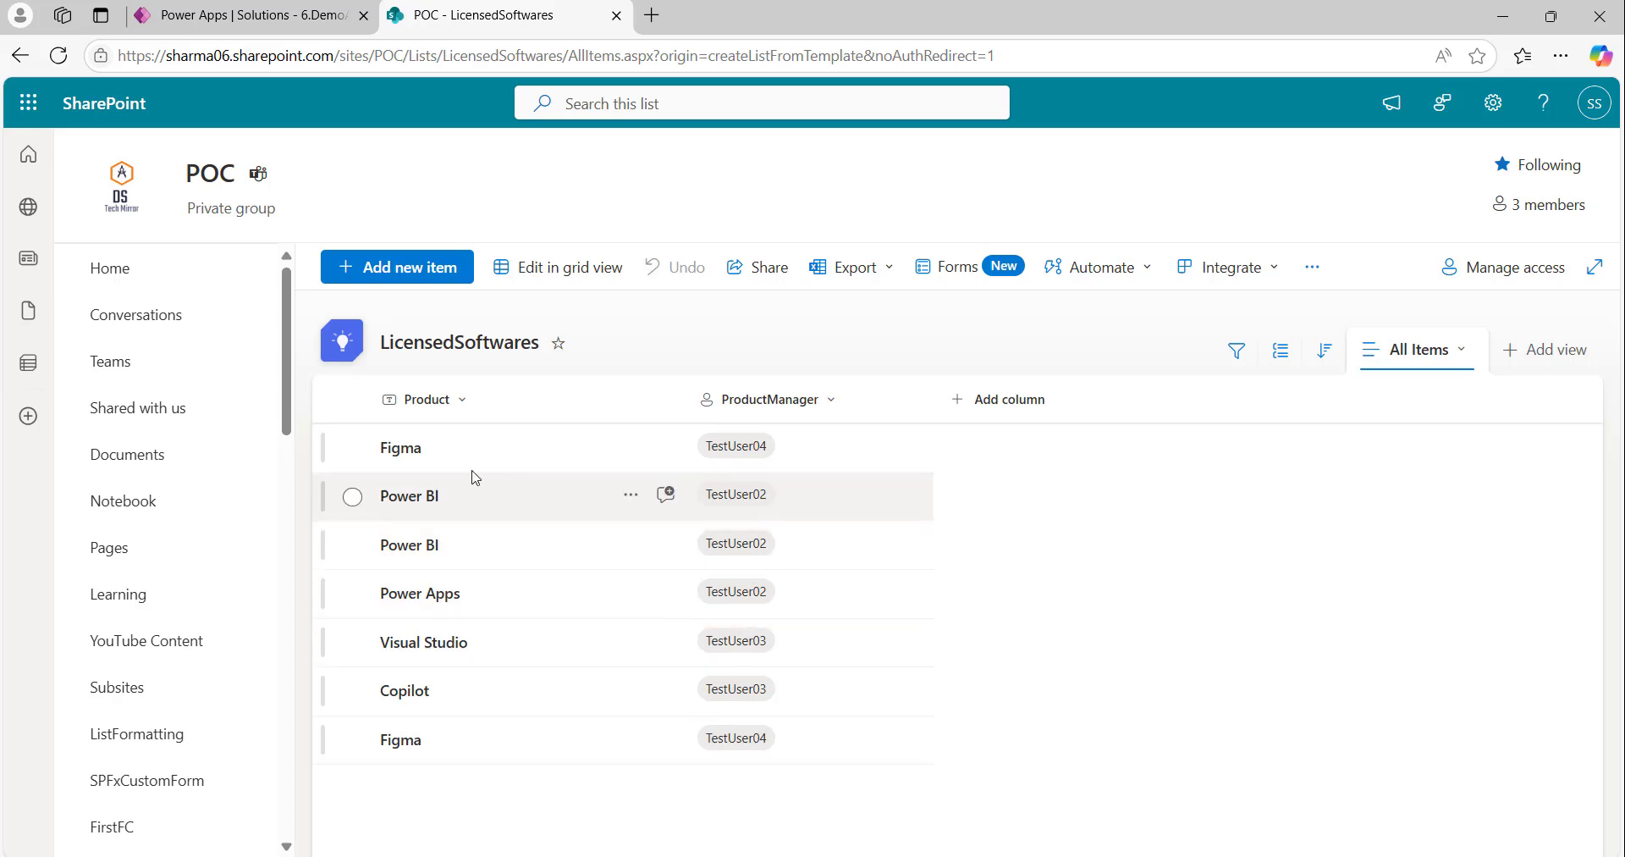
left_click(353, 449)
left_click(352, 496)
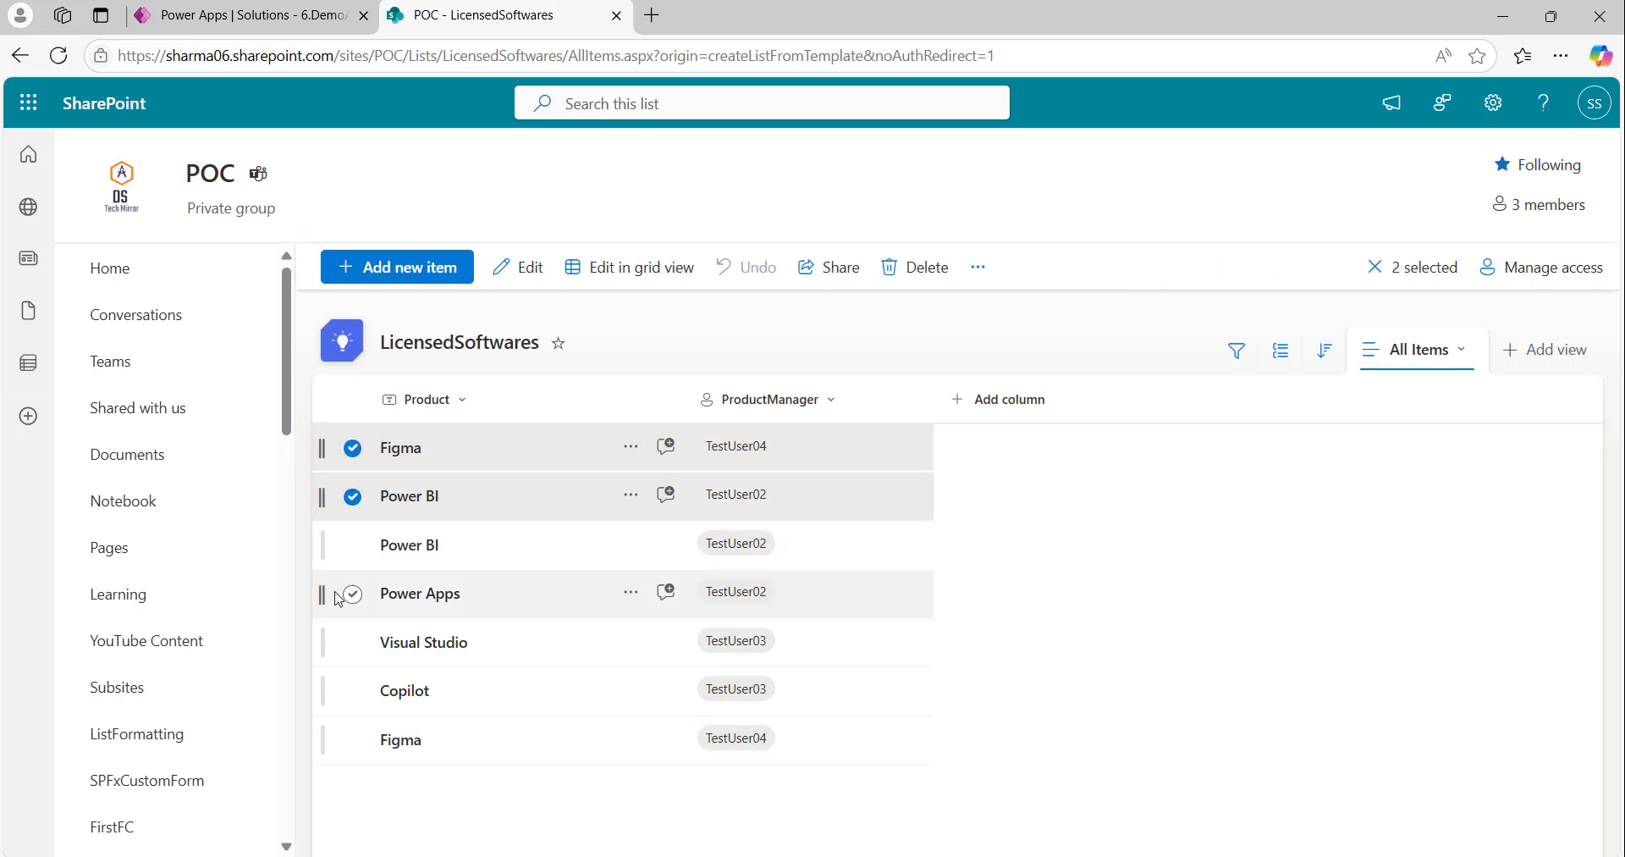
left_click(350, 594)
left_click(352, 643)
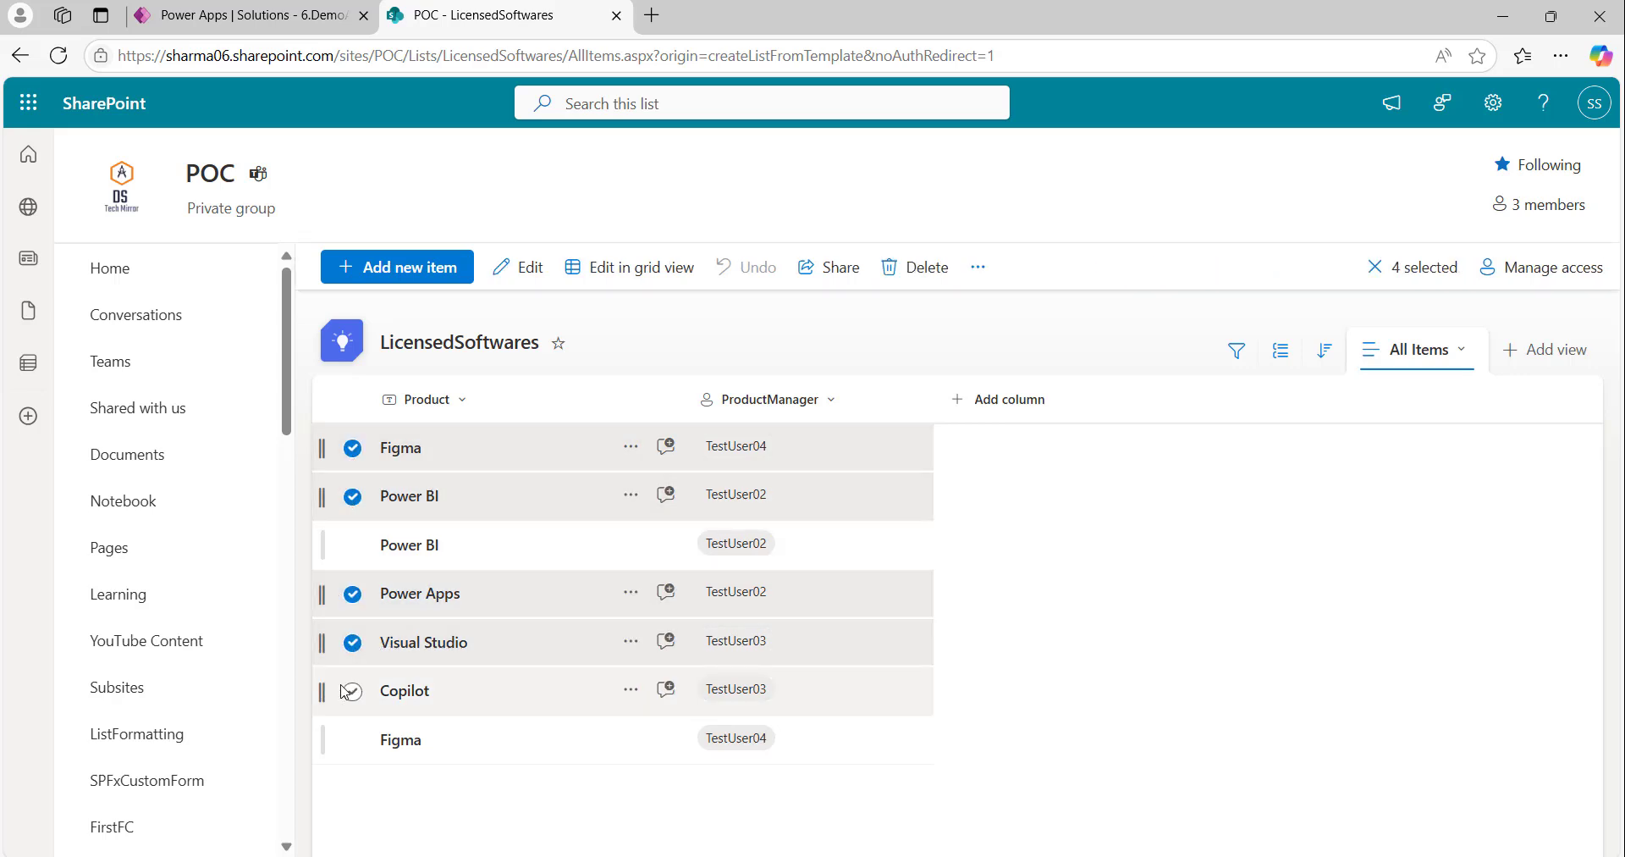
left_click(352, 691)
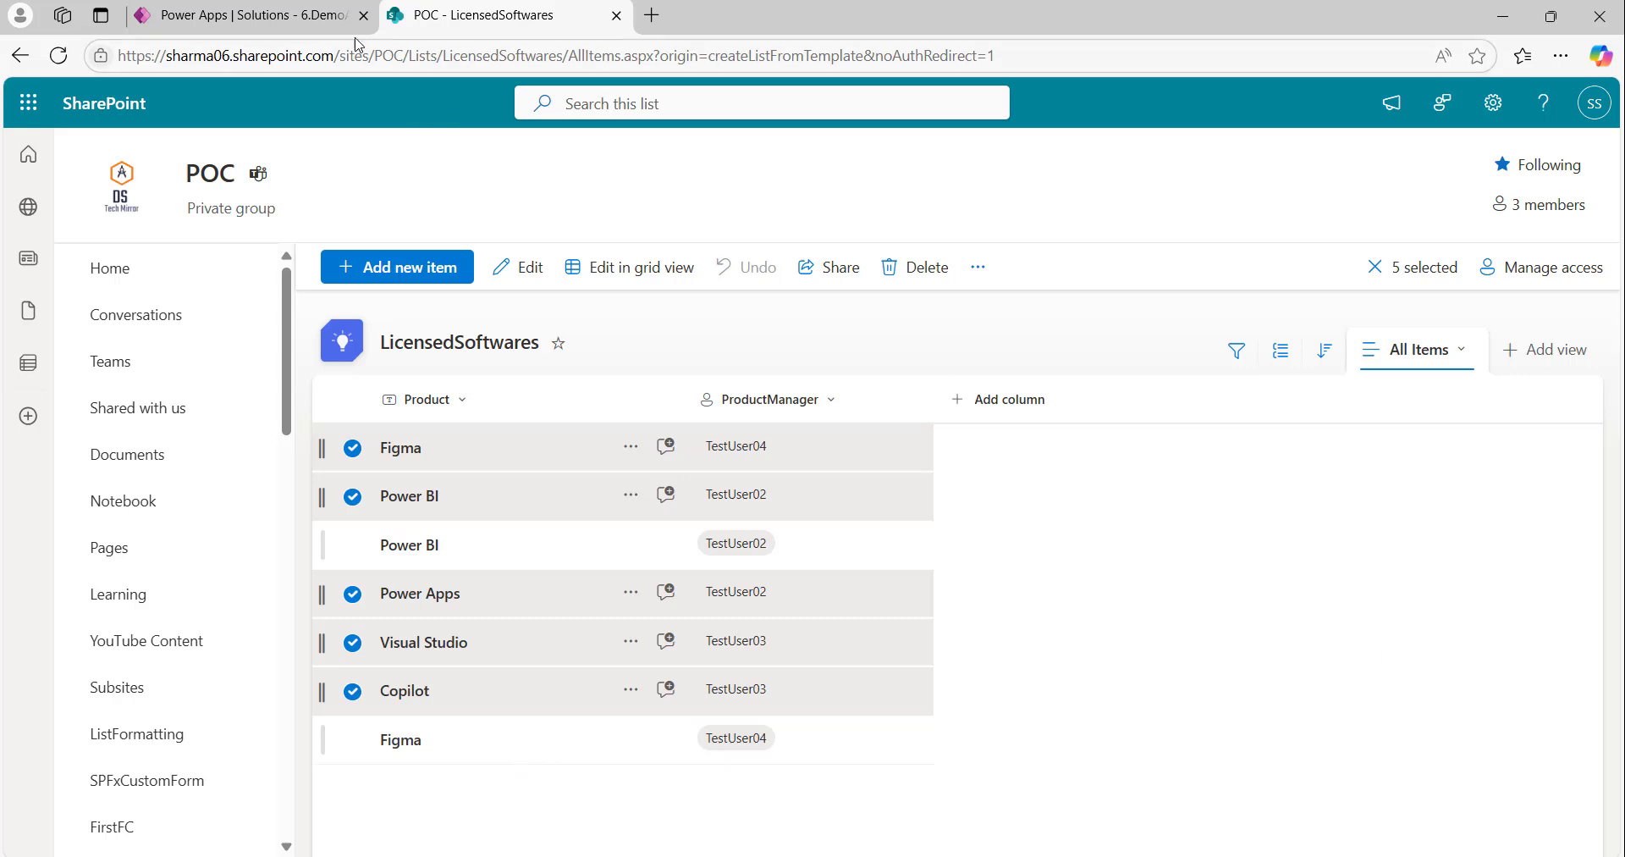
Step: Switch back to the Power Apps flow run and examine the deduplicated product objects in the Compose 2 outputs
left_click(254, 15)
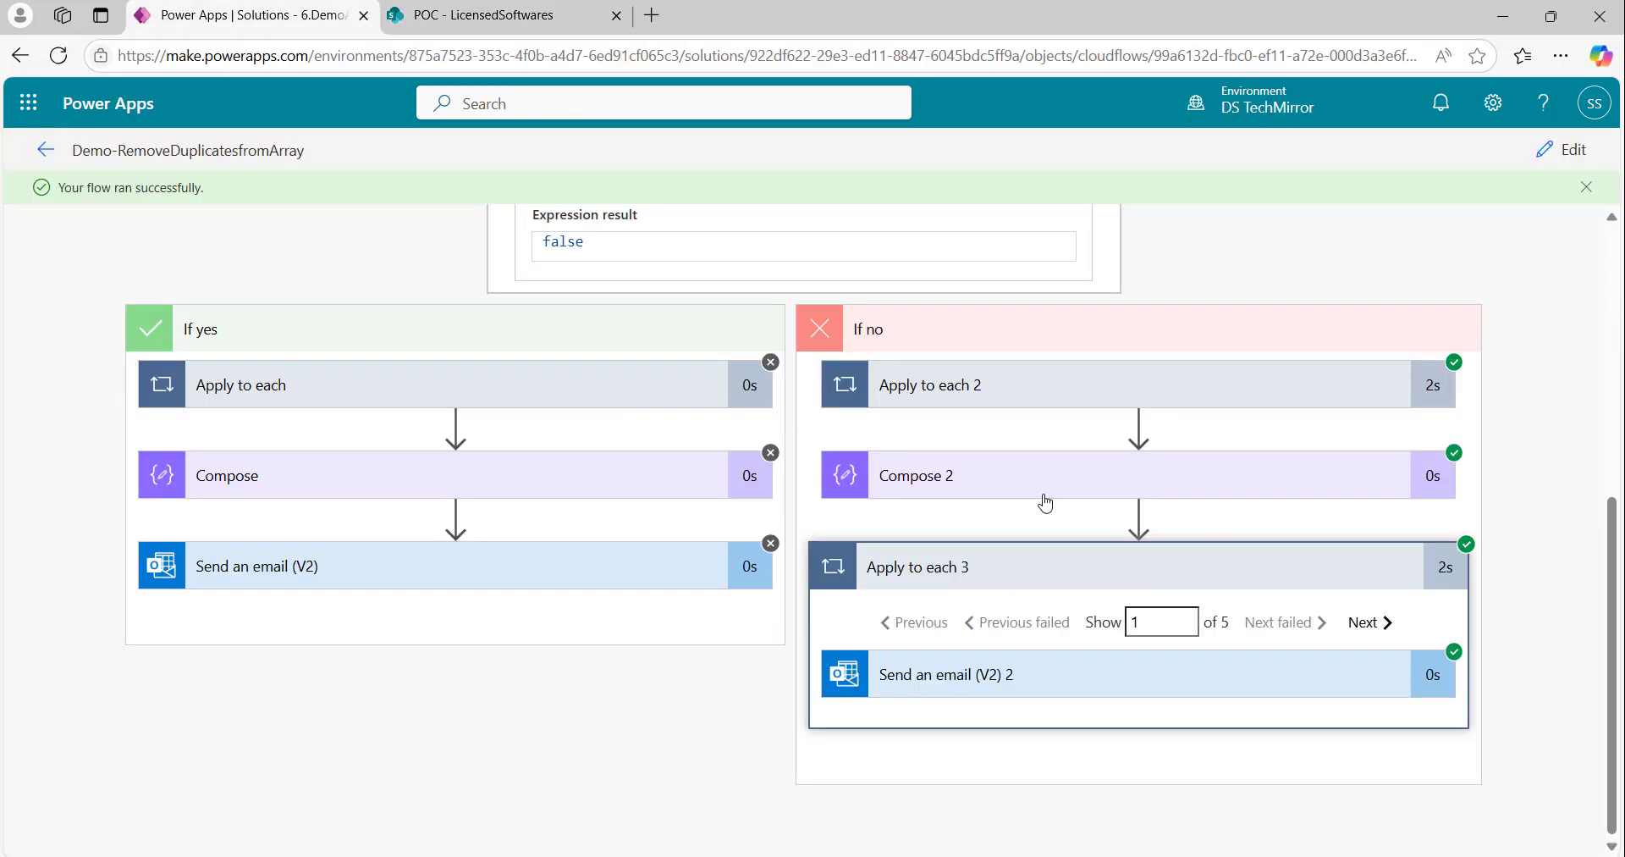
left_click(1081, 476)
scroll(1092, 439, "down", 4)
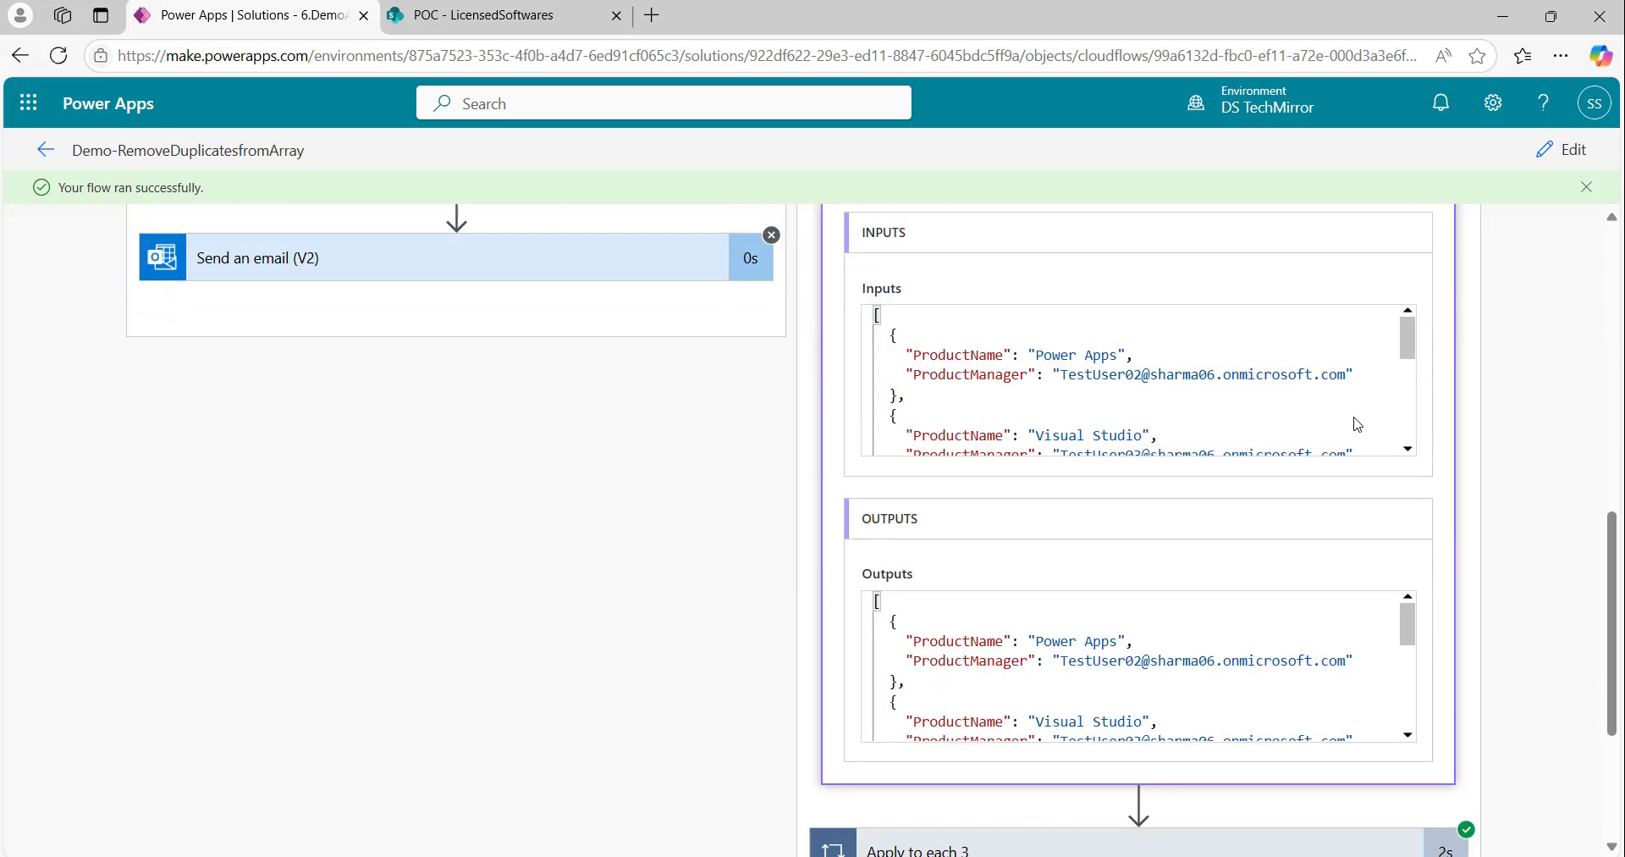
scroll(1174, 651, "down", 5)
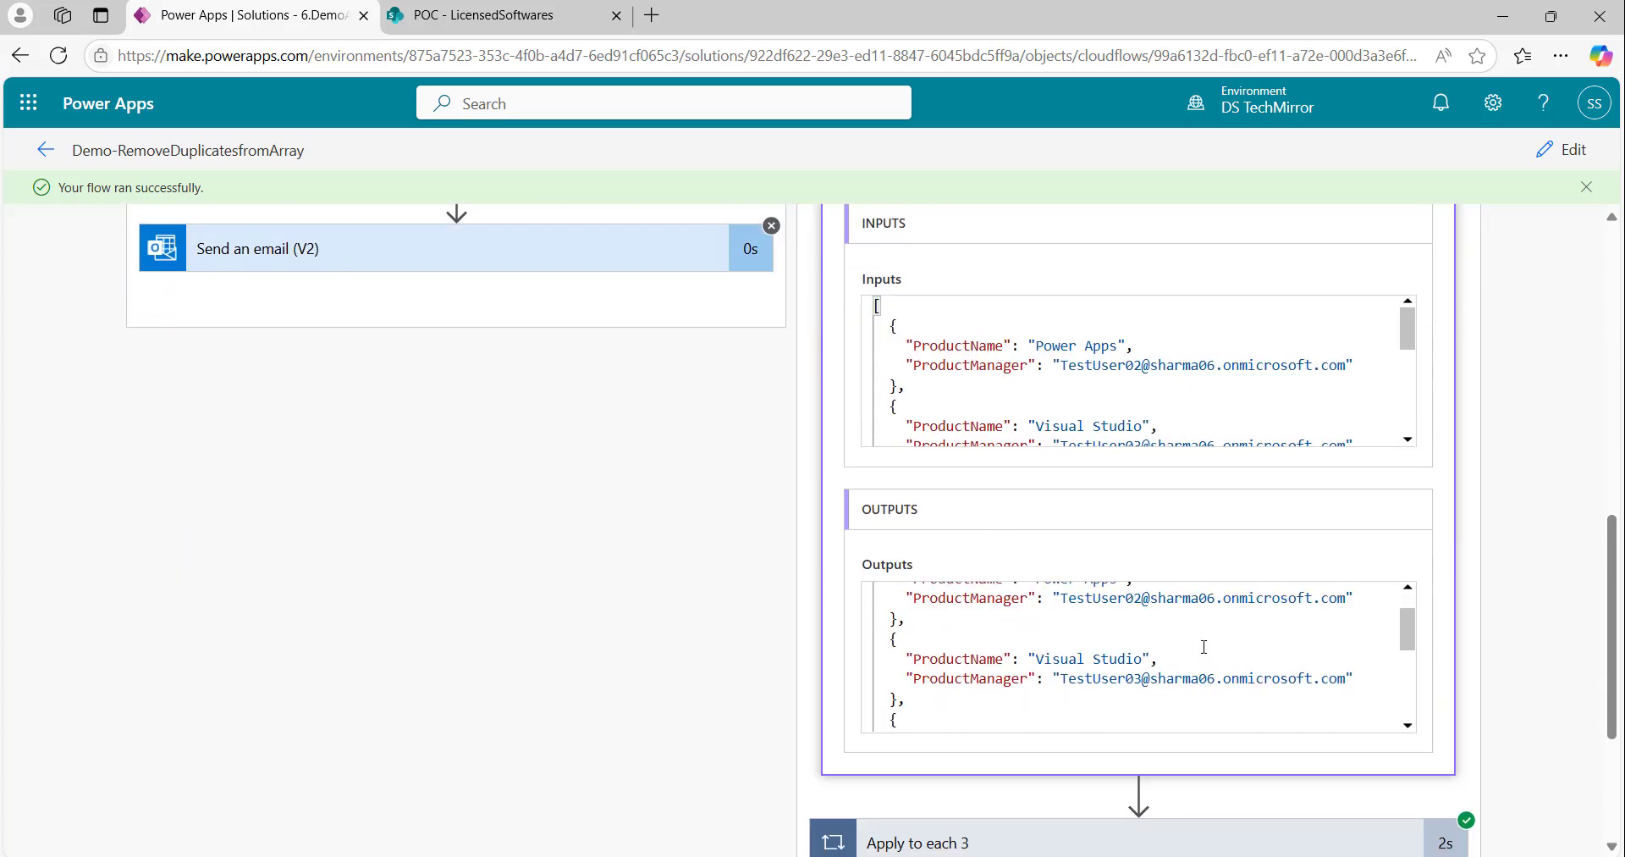
scroll(1263, 623, "up", 2)
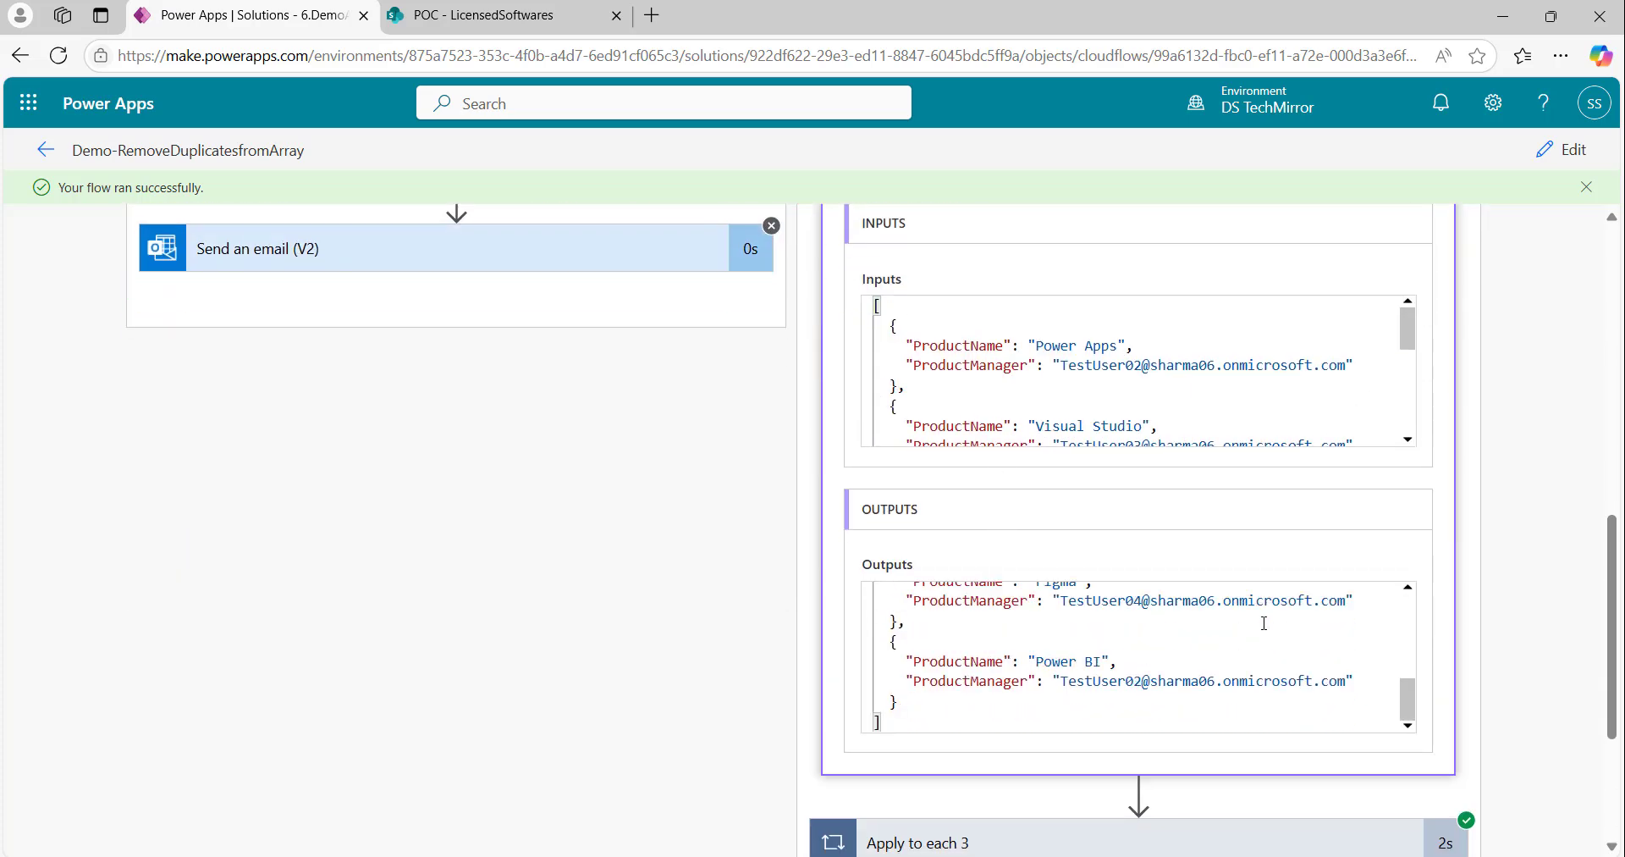
left_click_drag(1406, 685, 1401, 594)
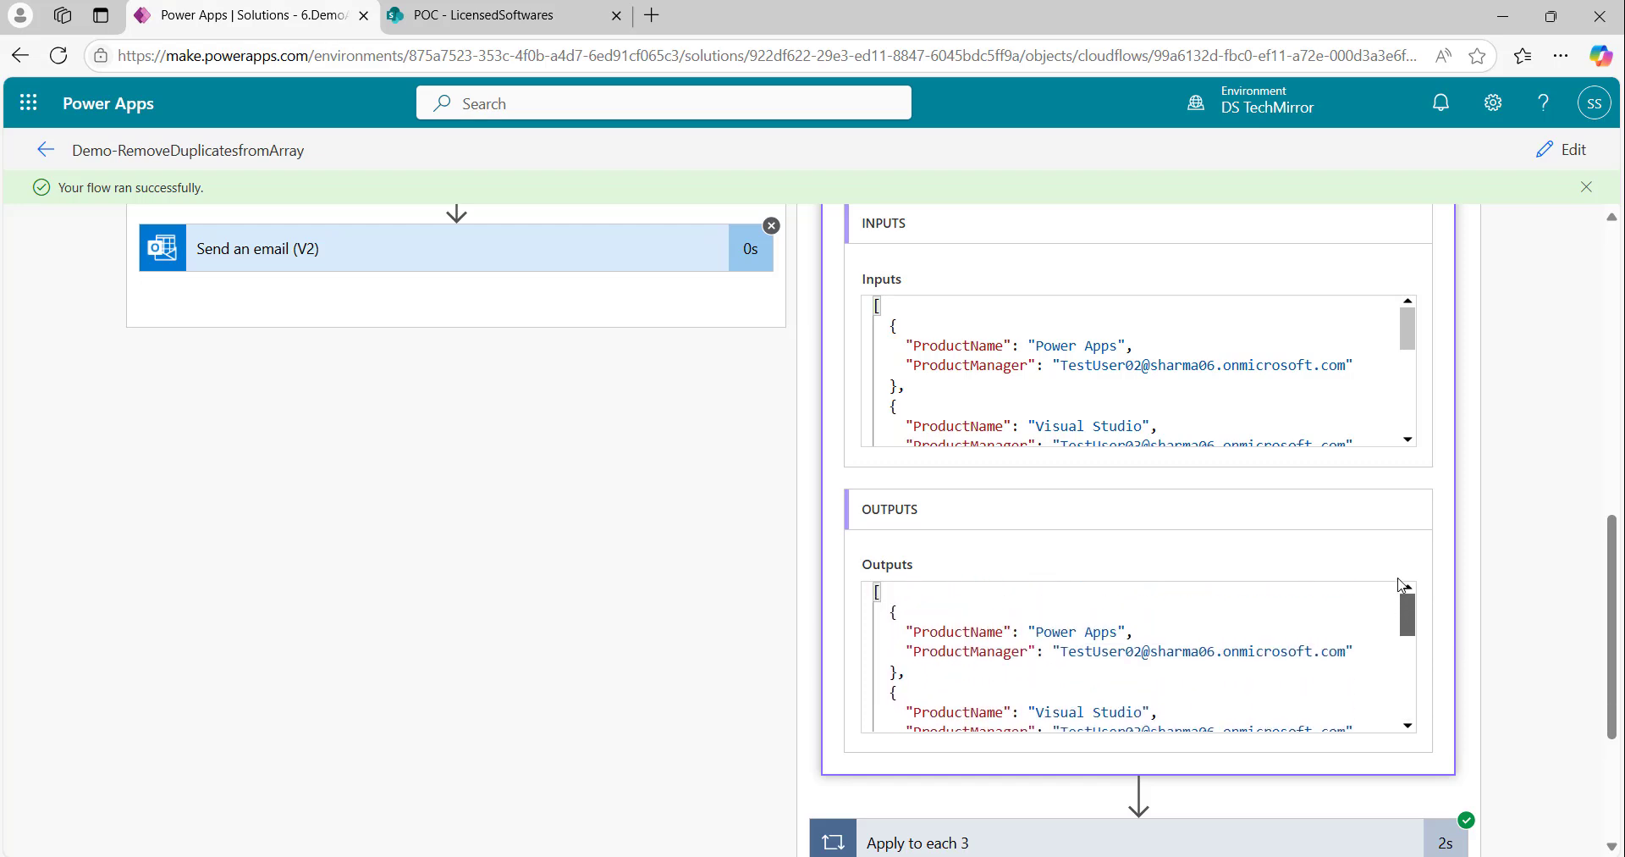
scroll(1341, 551, "down", 3)
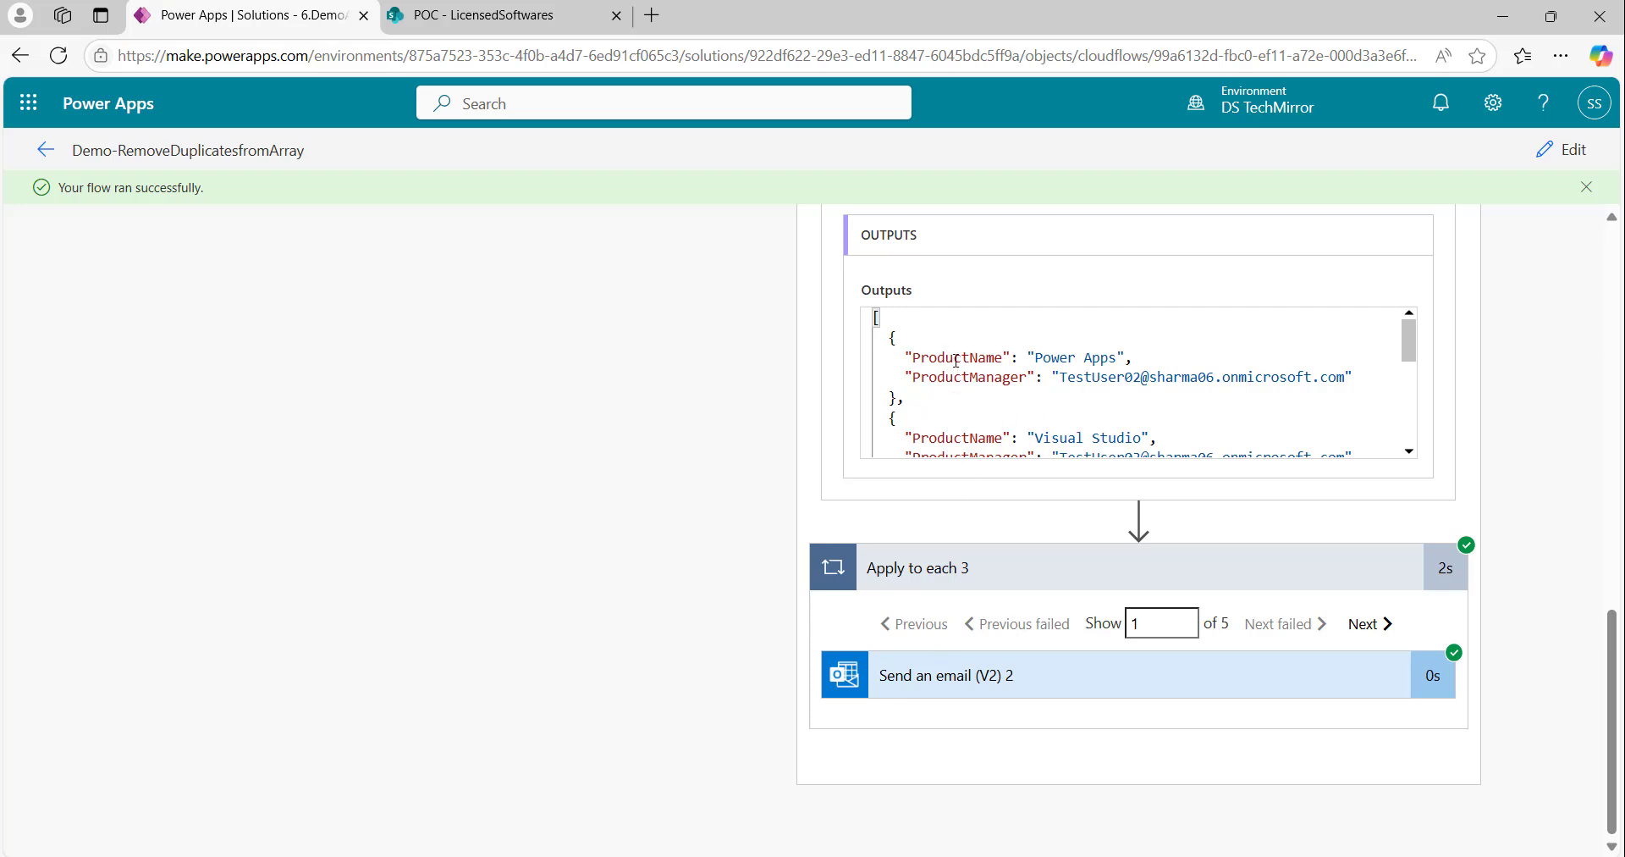
scroll(1087, 443, "up", 4)
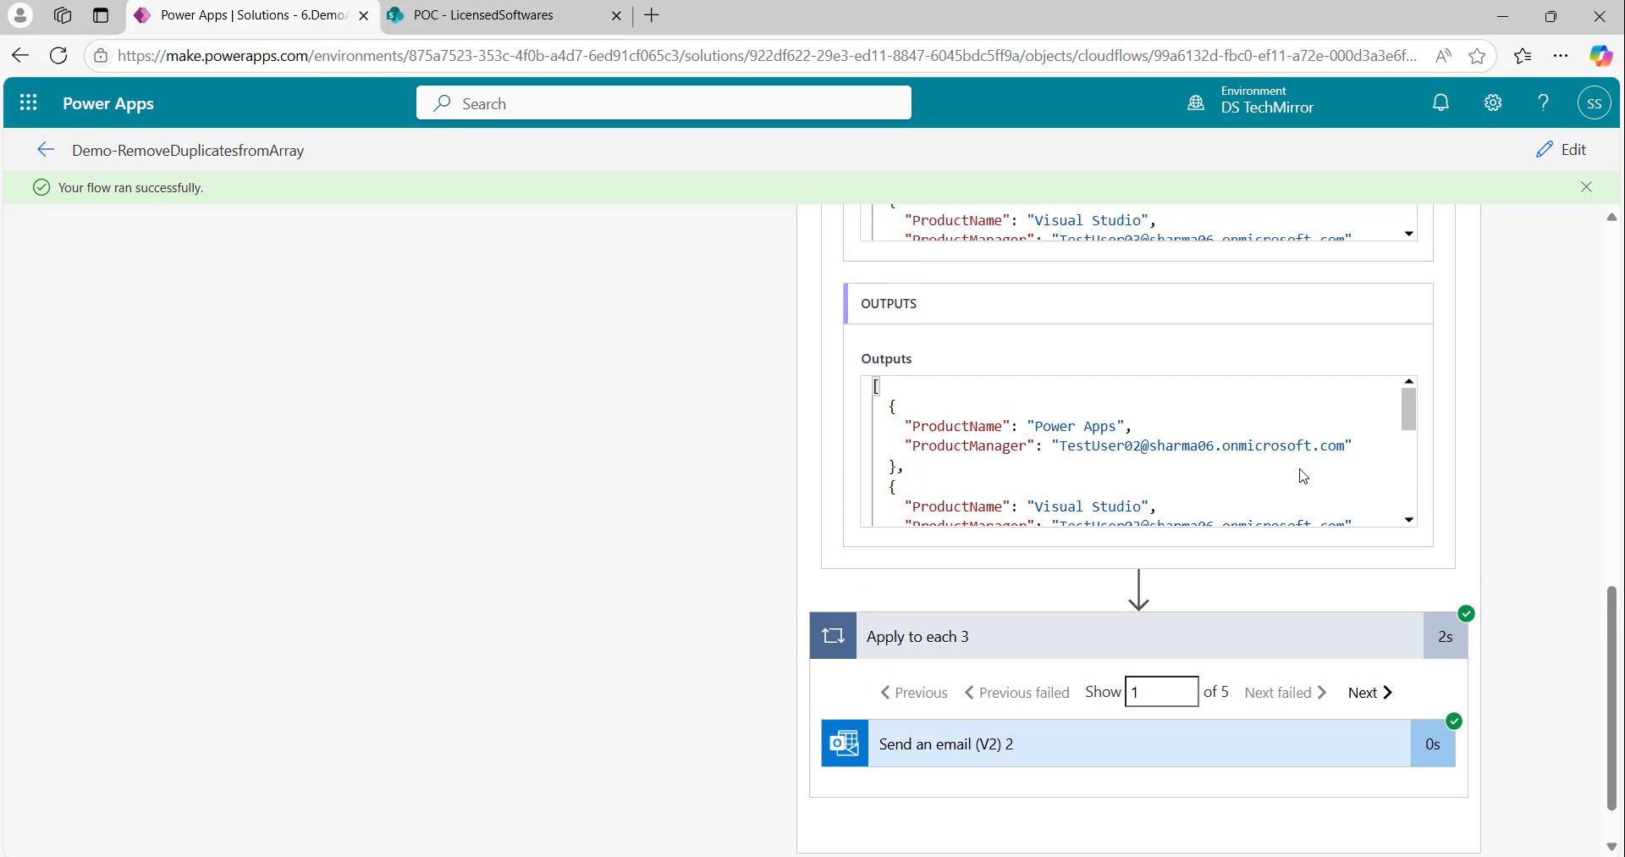
scroll(1065, 398, "down", 2)
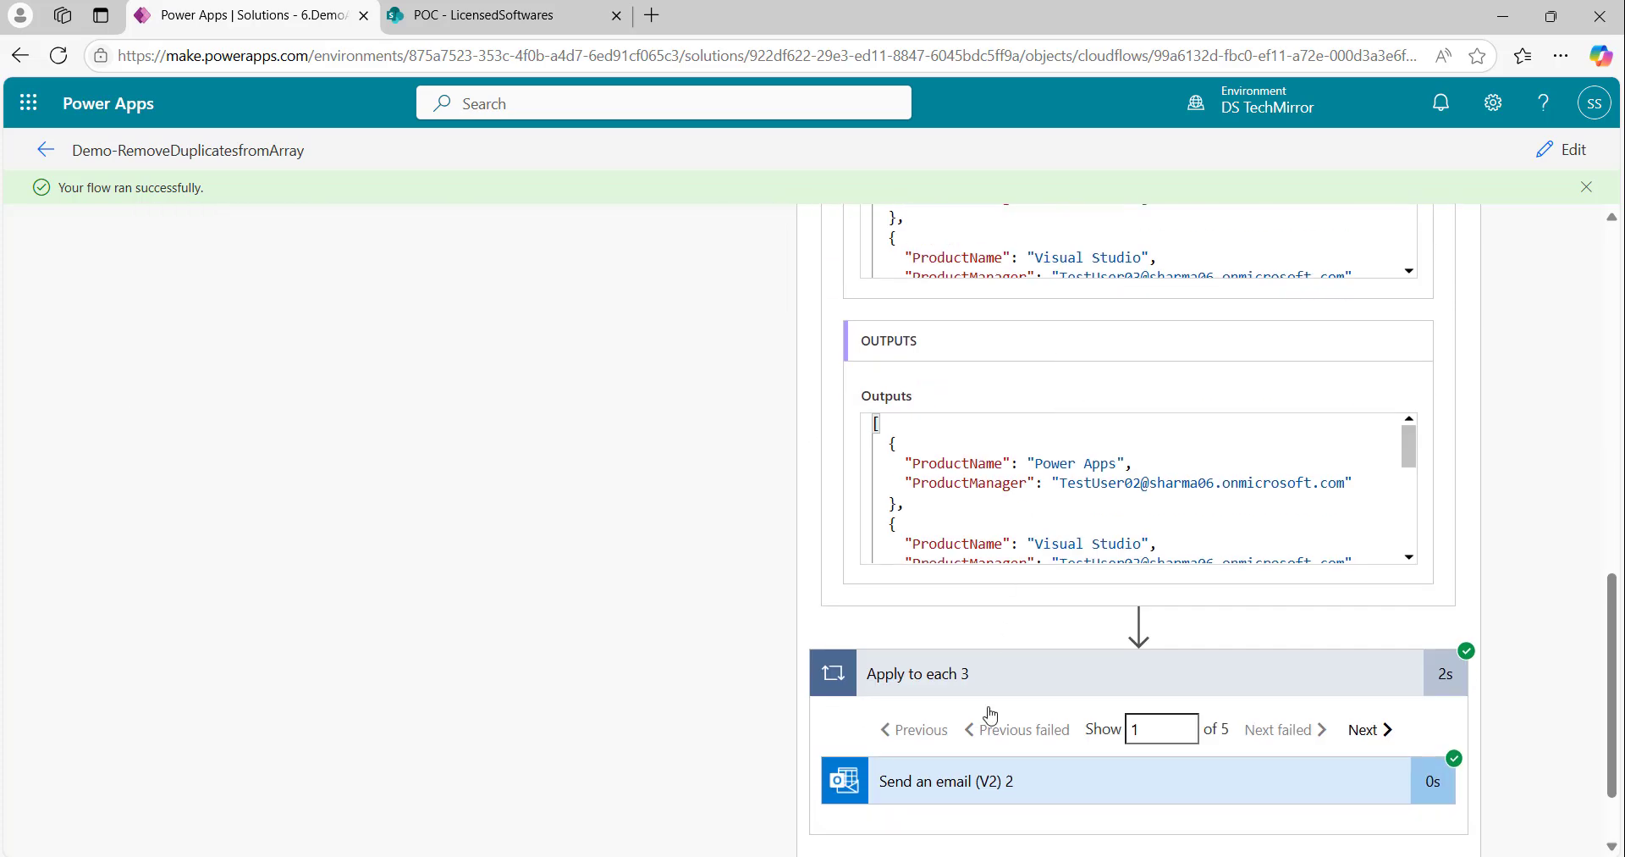
Step: Inspect the Send an email (V2) 2 inputs in the first Apply to each 3 iteration and advance to iteration 2
left_click(921, 758)
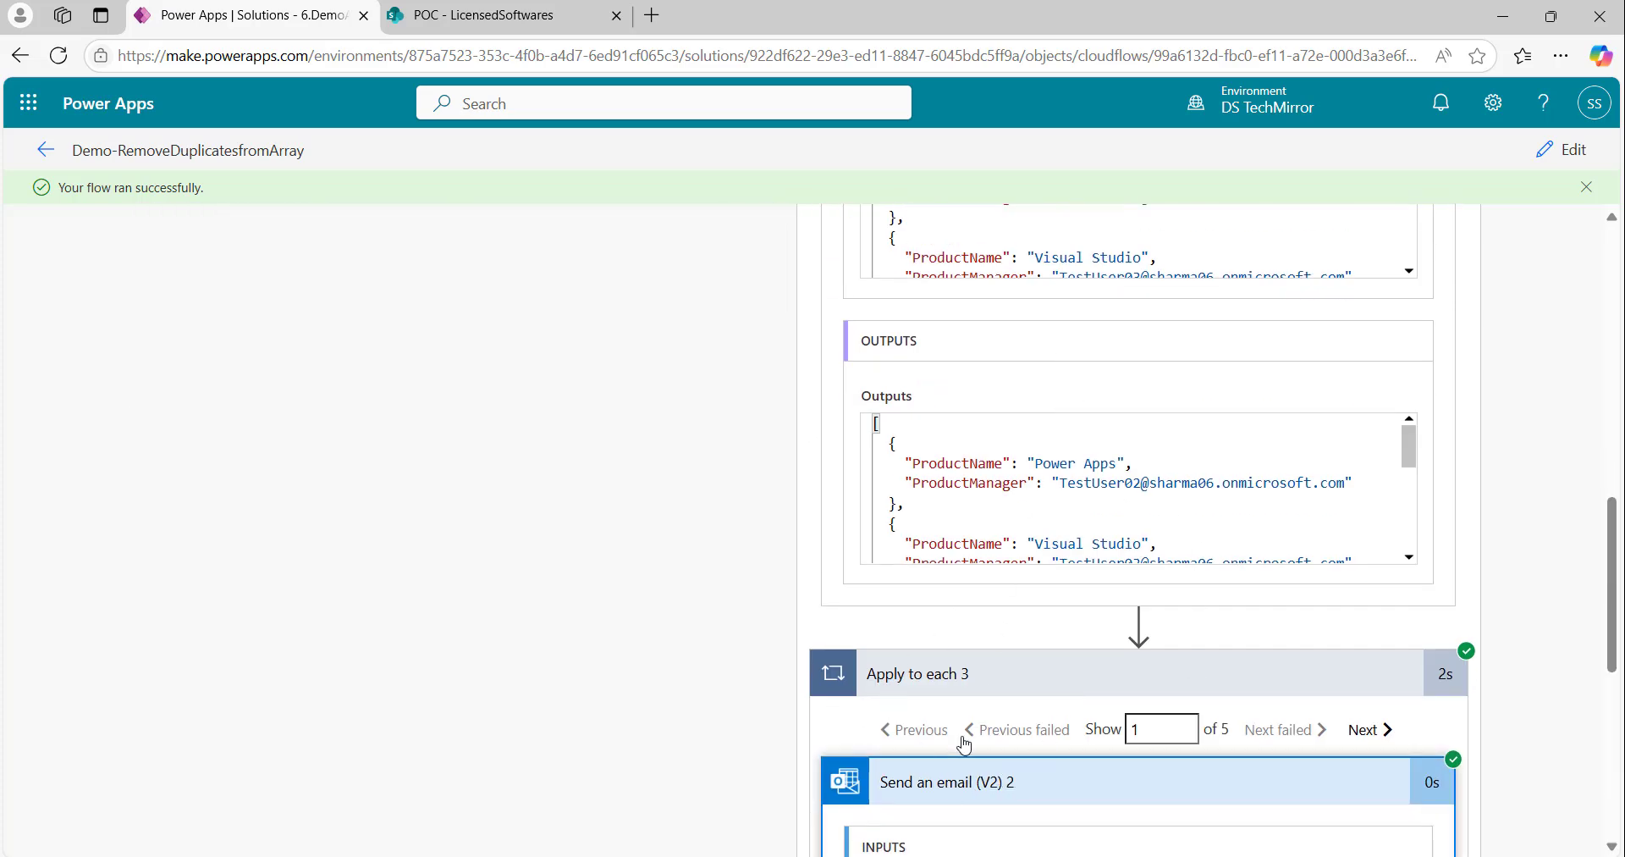
scroll(1270, 542, "down", 2)
scroll(1492, 546, "down", 5)
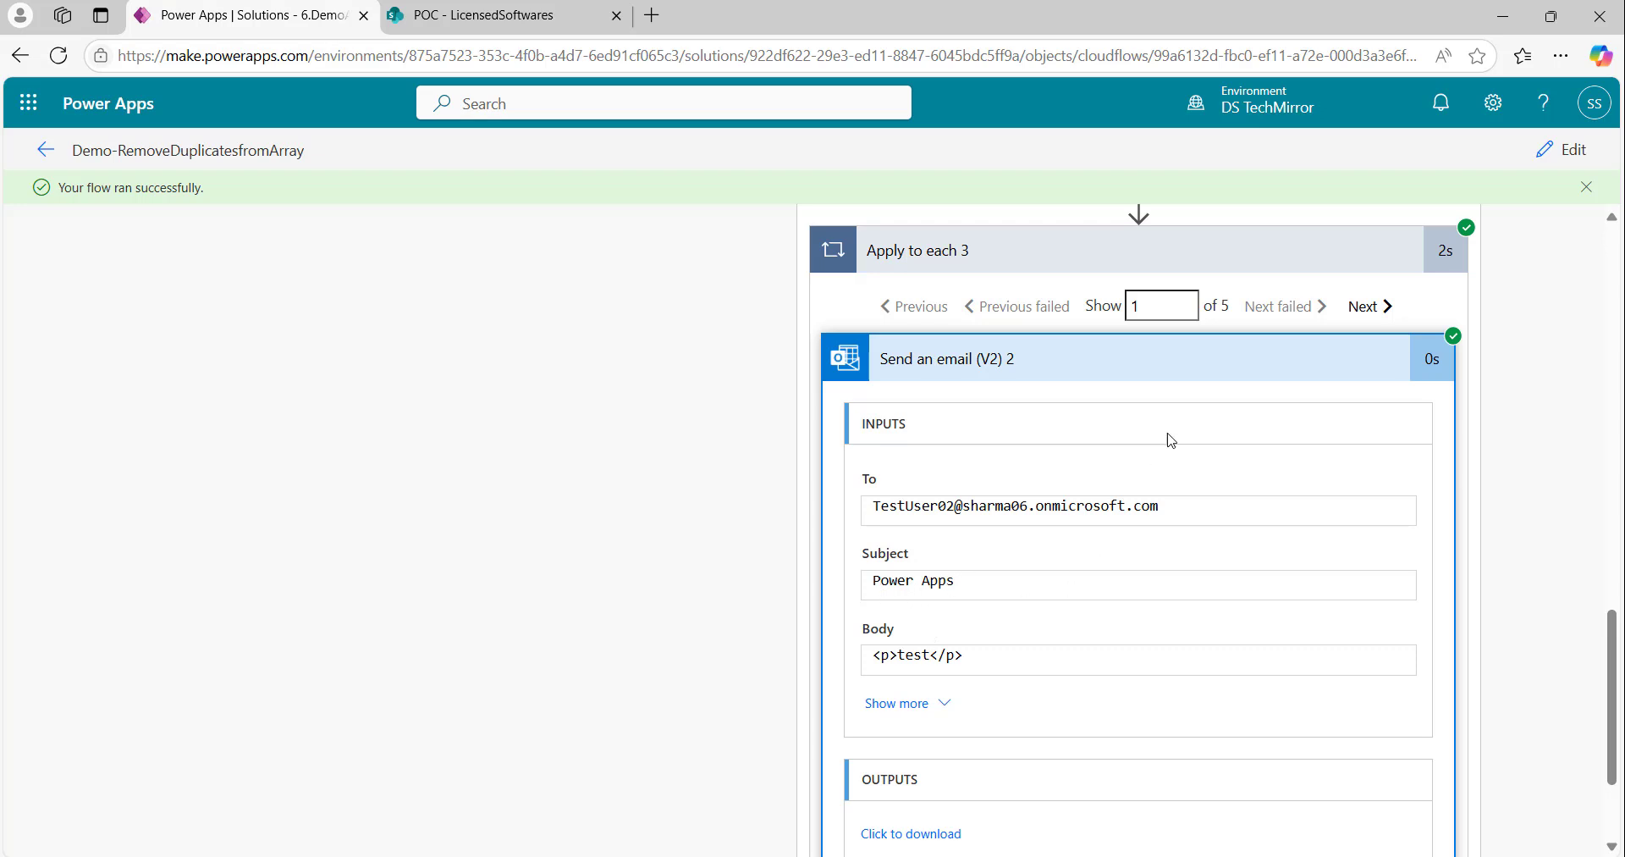
left_click(1383, 308)
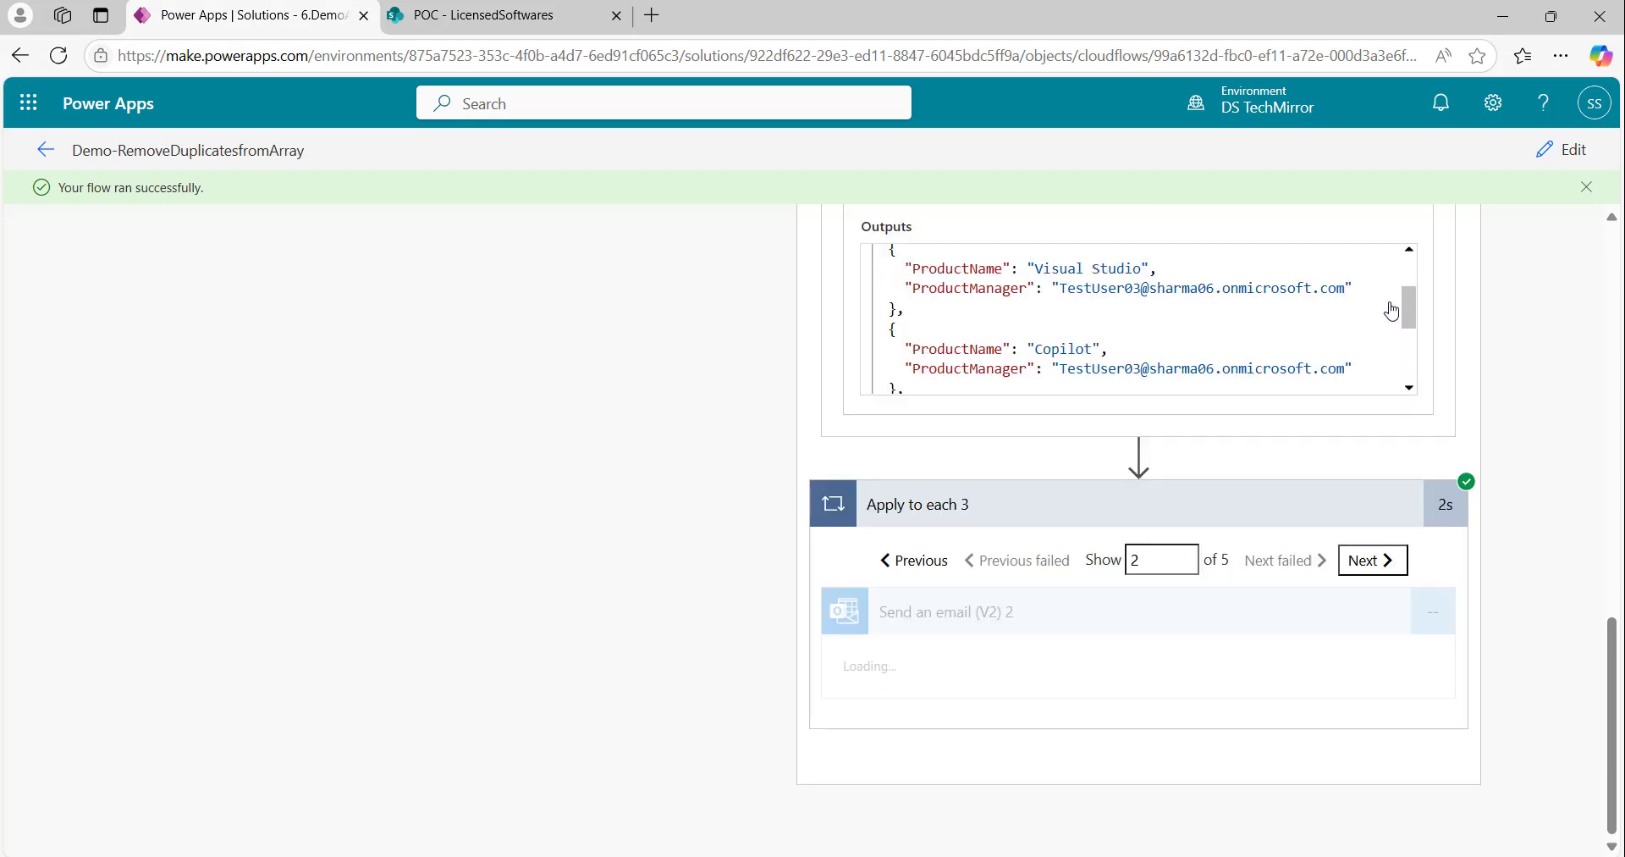